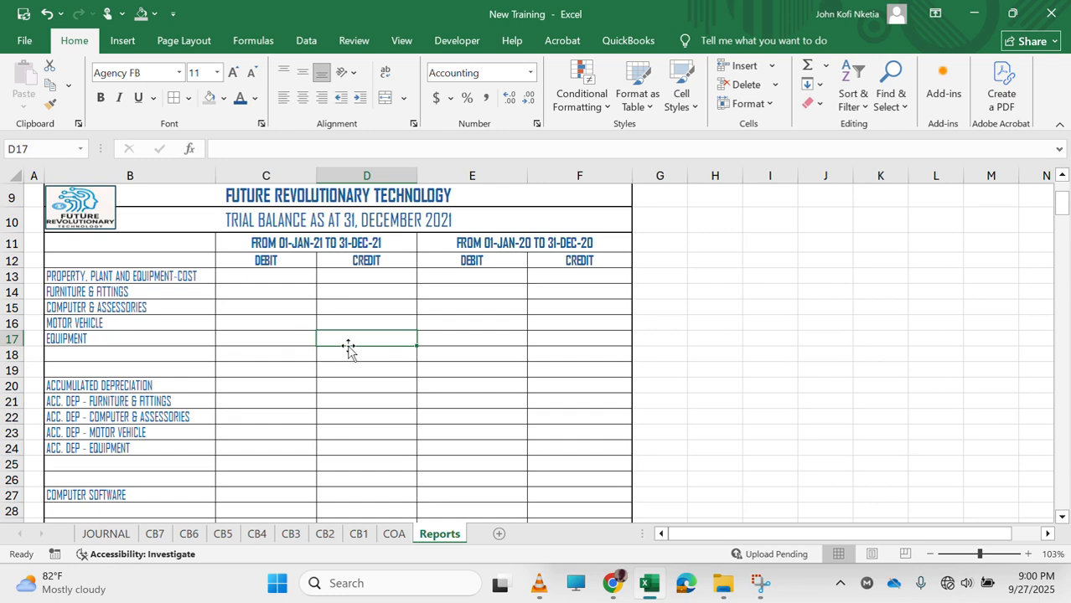
Examine the Administrative Expenses schedule on the Reports sheet, including its disposal gain/(loss), depreciation and amortisation rows.
scroll(290, 337, "down", 20)
scroll(291, 337, "down", 20)
scroll(290, 337, "down", 4)
scroll(290, 337, "up", 4)
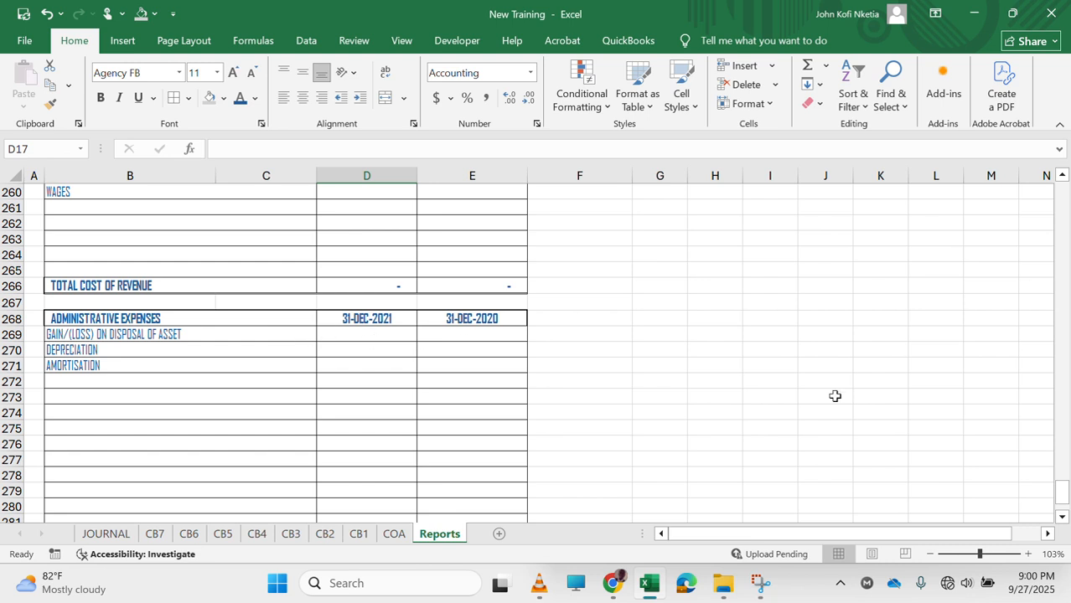
left_click(614, 321)
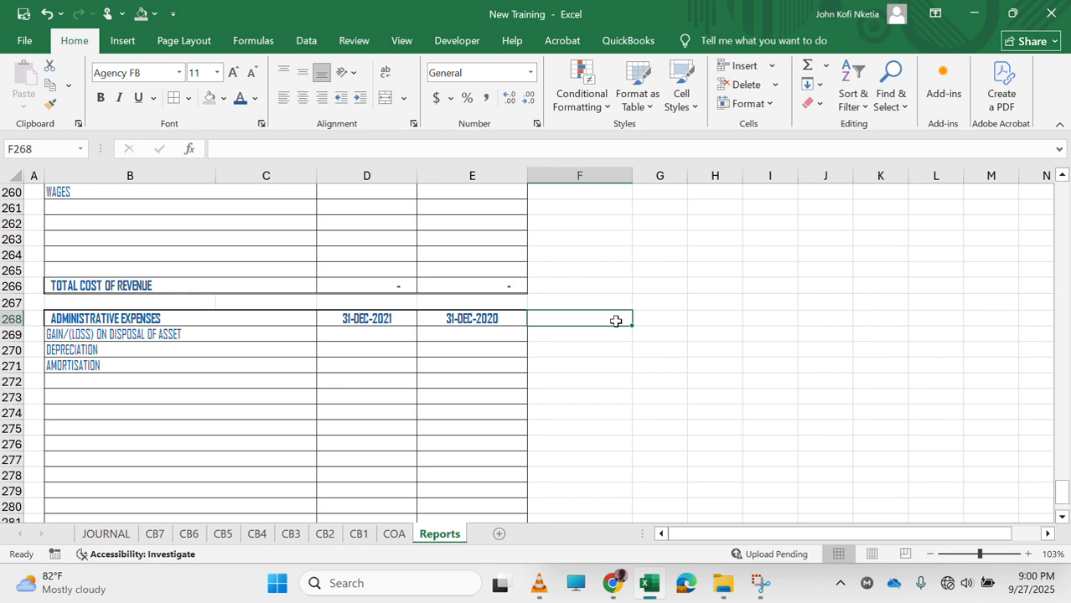
left_click(387, 363)
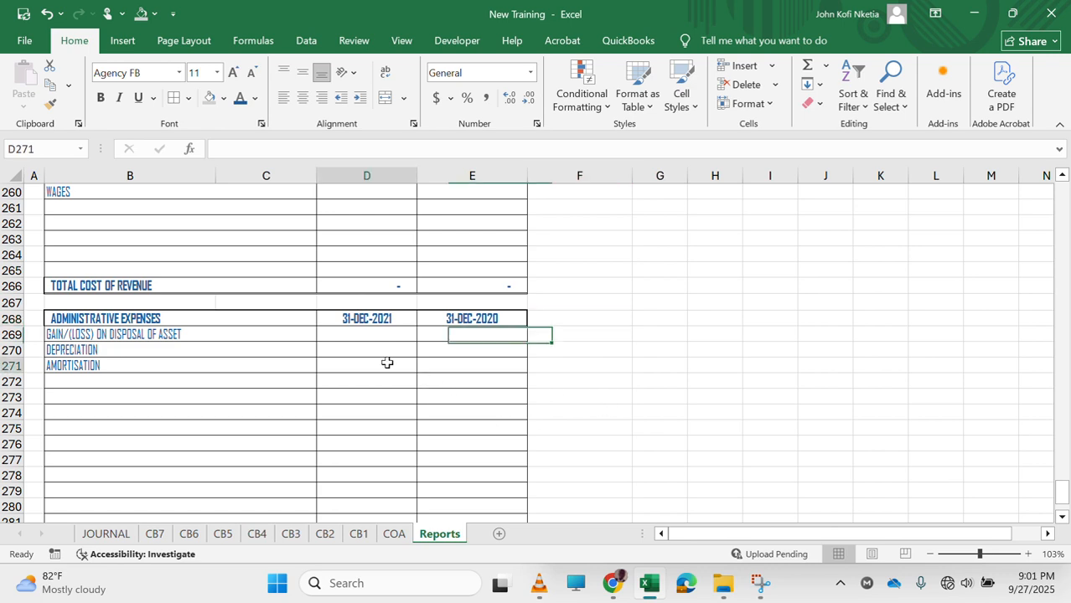
left_click(379, 353)
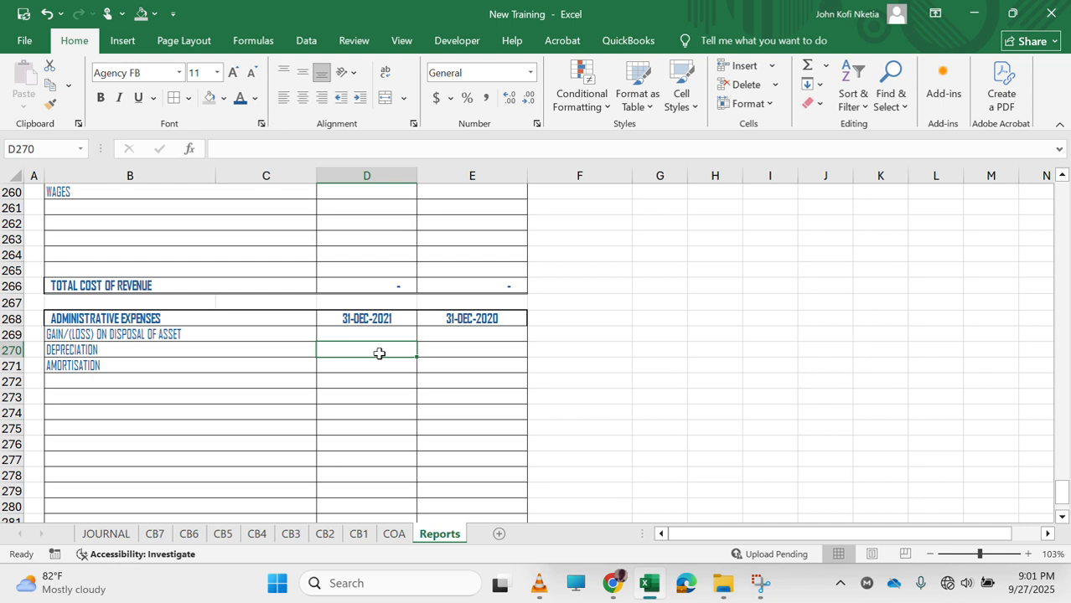
left_click(182, 338)
left_click(358, 335)
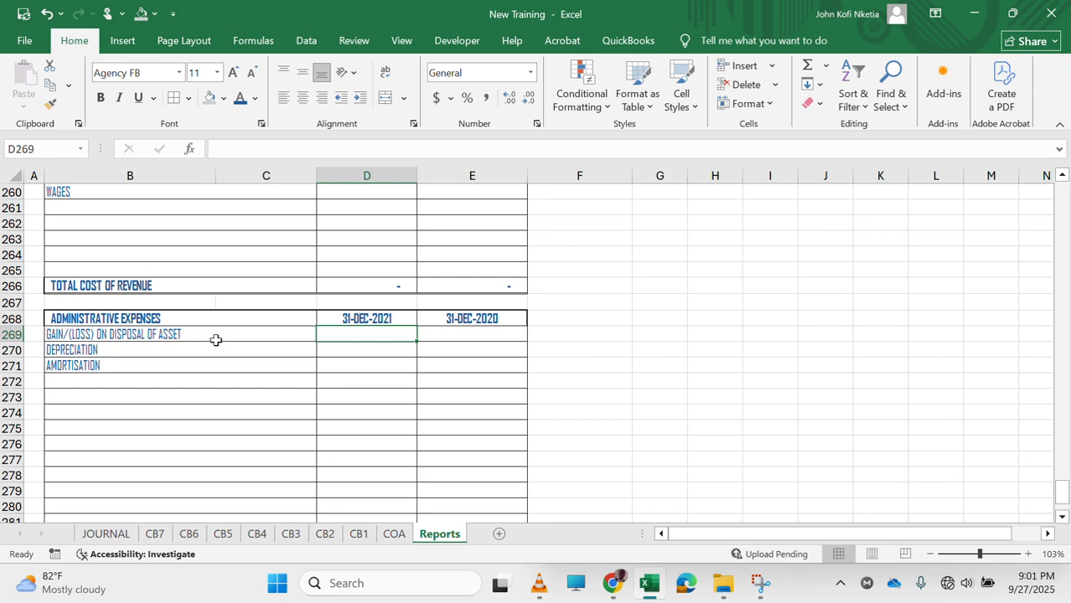
left_click(377, 349)
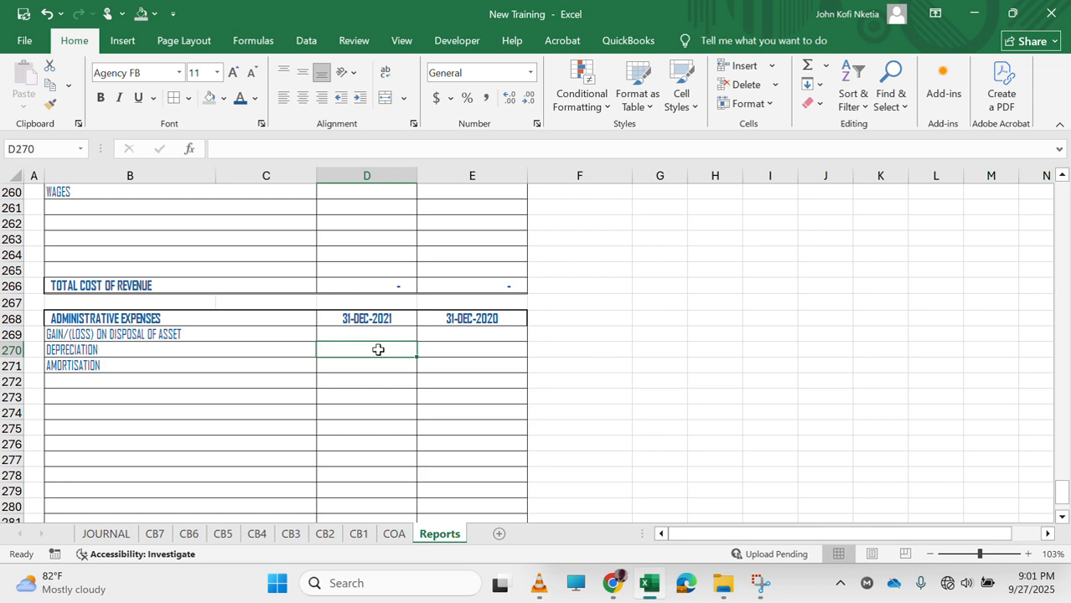
type("=")
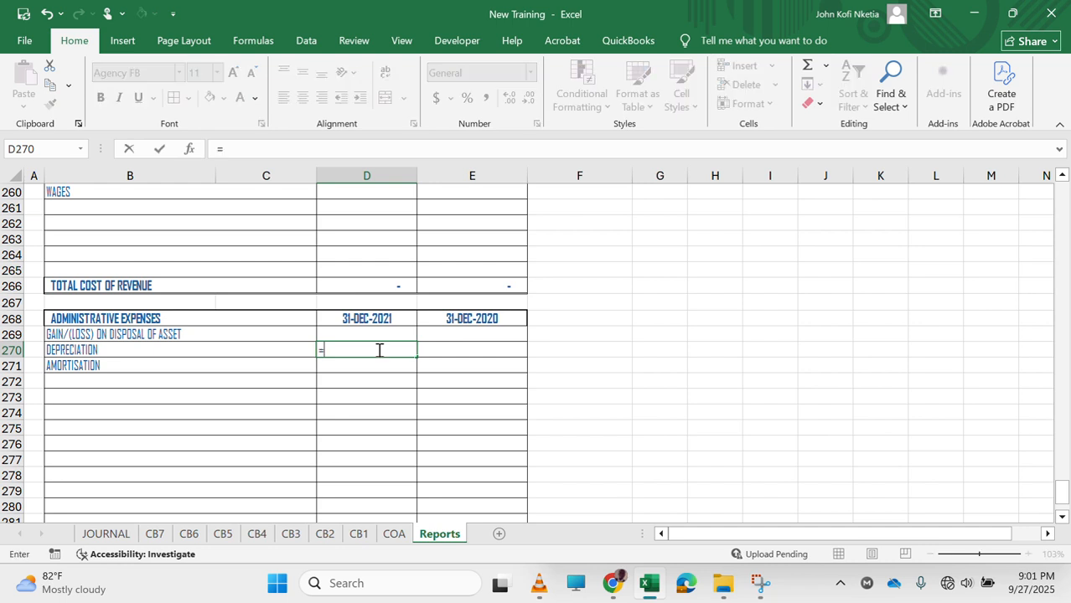
type("SU")
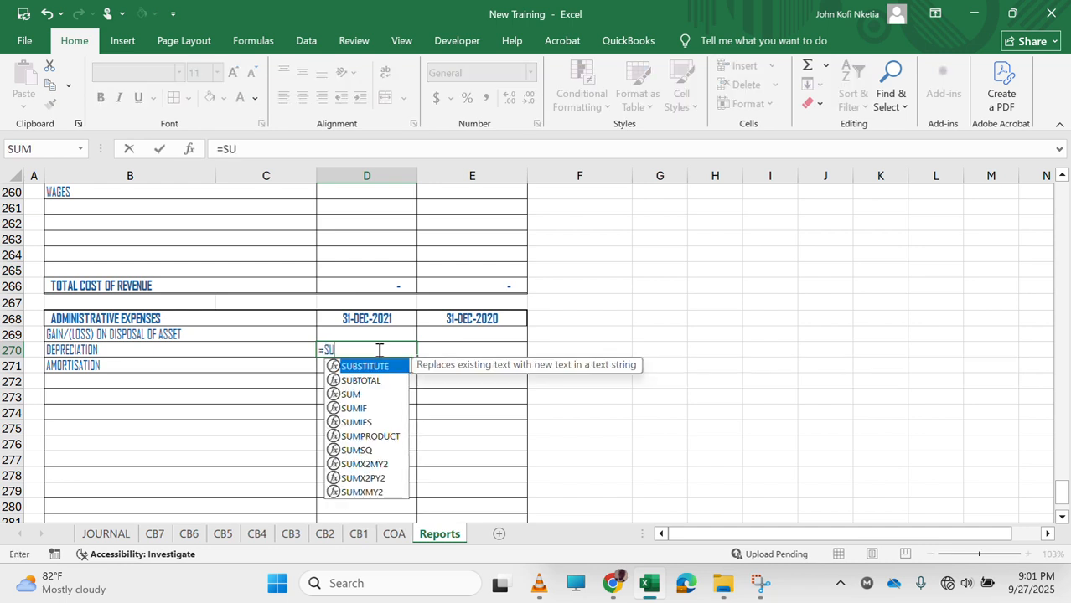
type("MIFS")
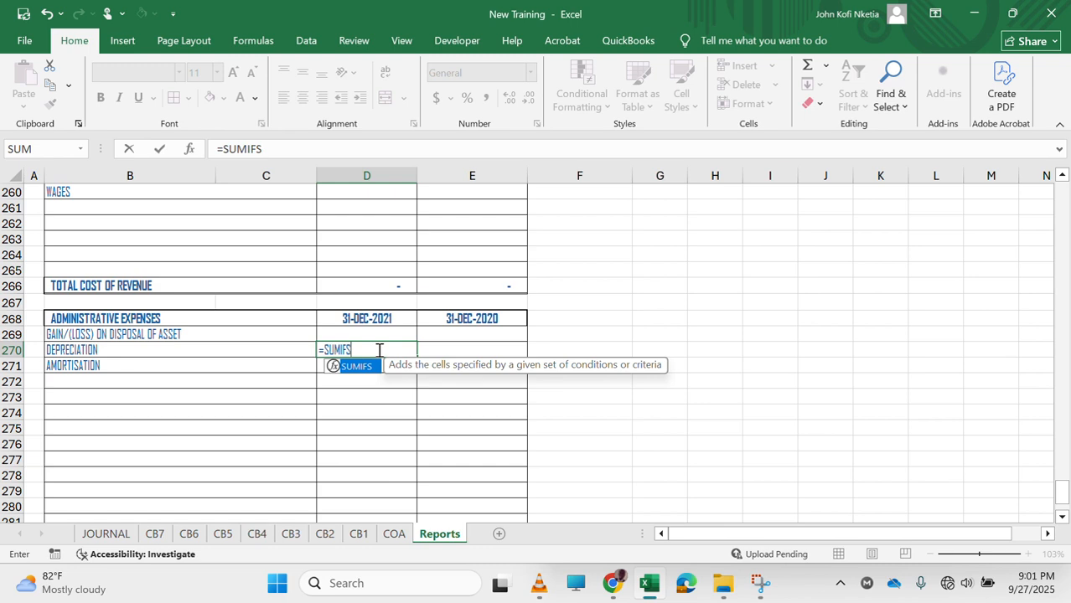
type("(")
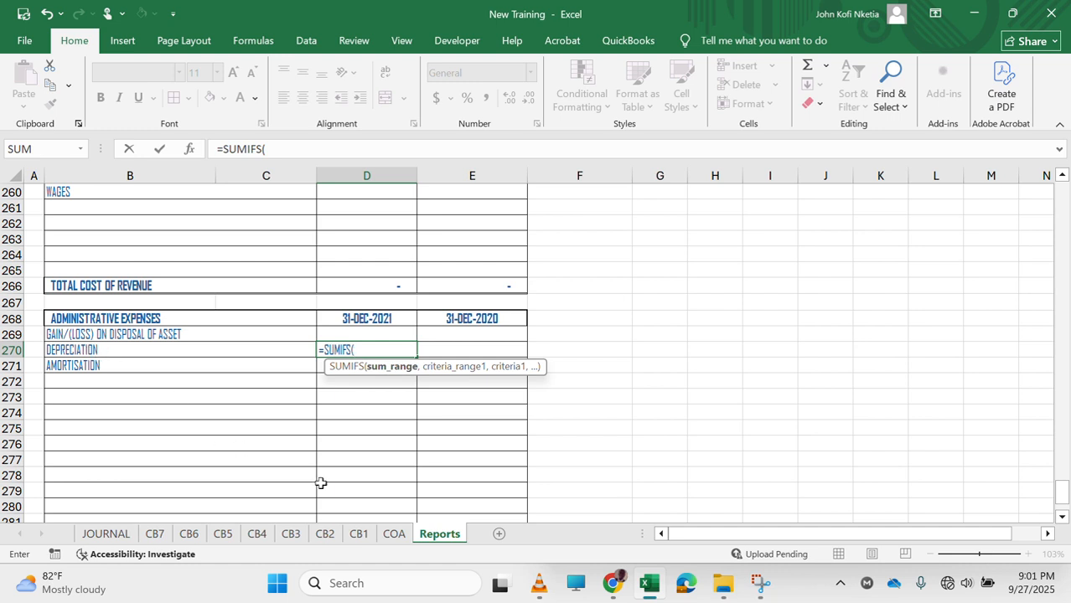
left_click(358, 536)
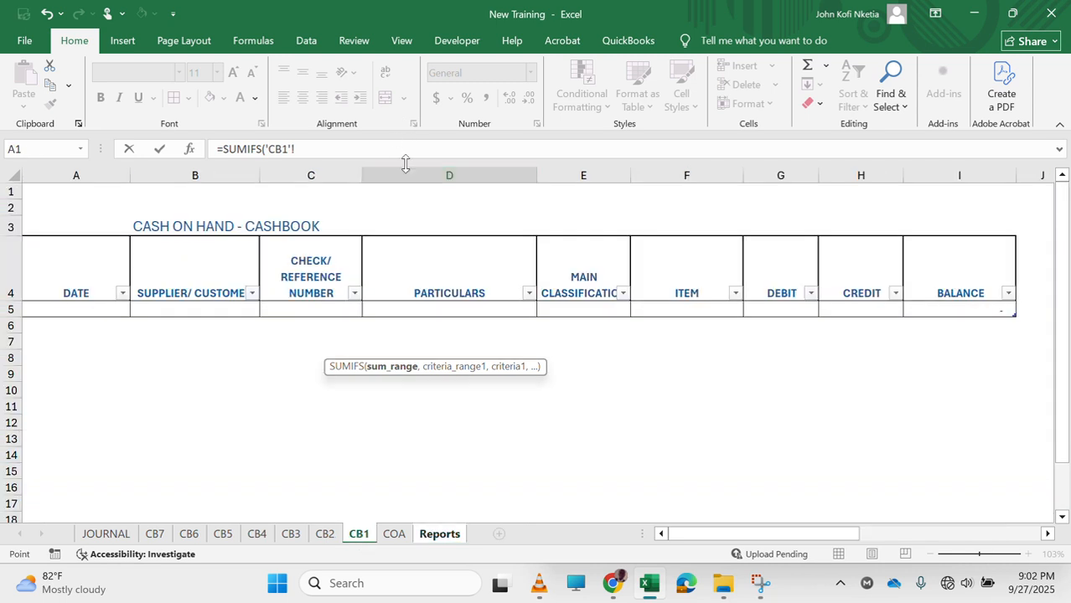
left_click_drag(403, 161, 415, 243)
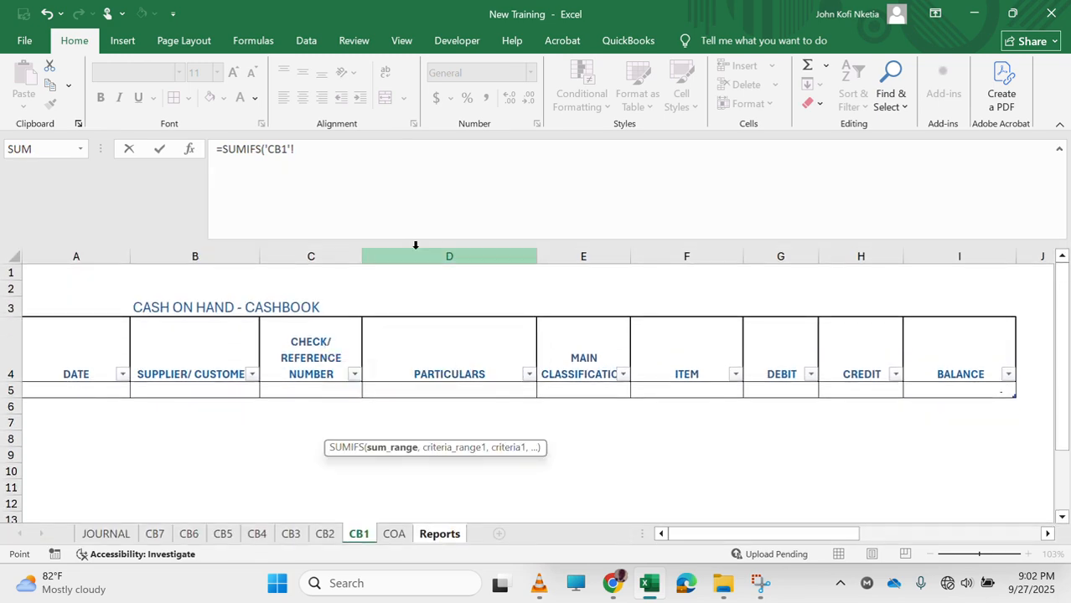
left_click(363, 155)
key("BackSpace")
key("BackSpace")
key("BackSpace")
key("BackSpace")
key("BackSpace")
key("BackSpace")
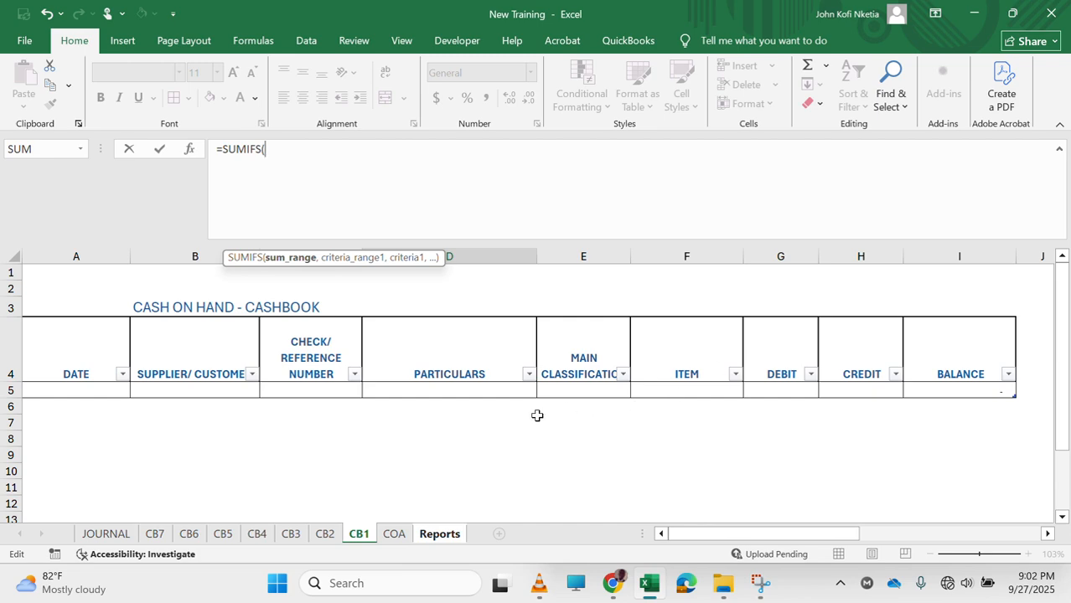
scroll(755, 402, "down", 1)
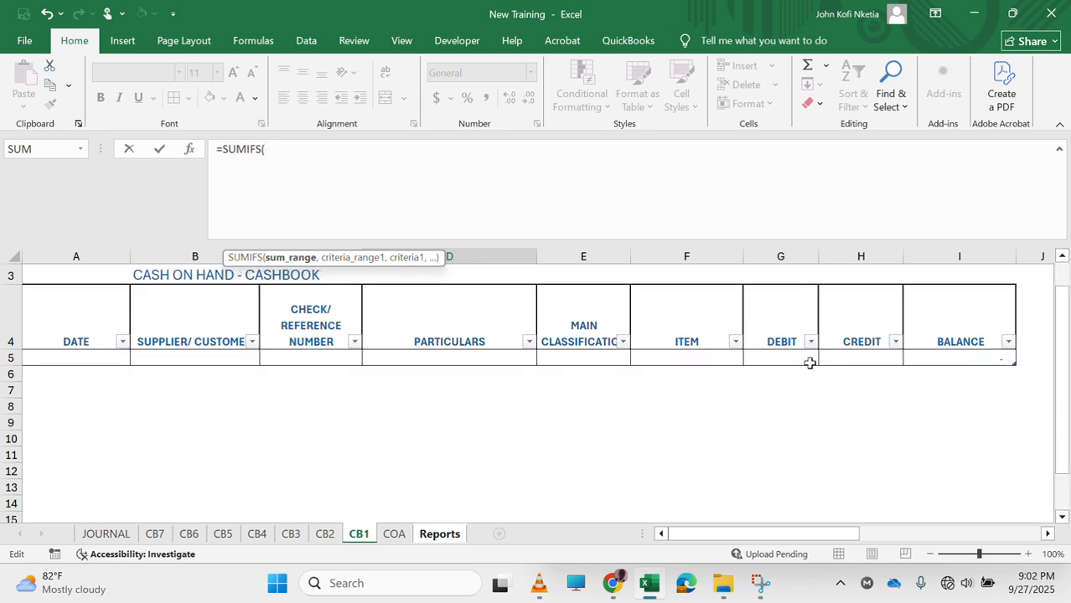
left_click(853, 358)
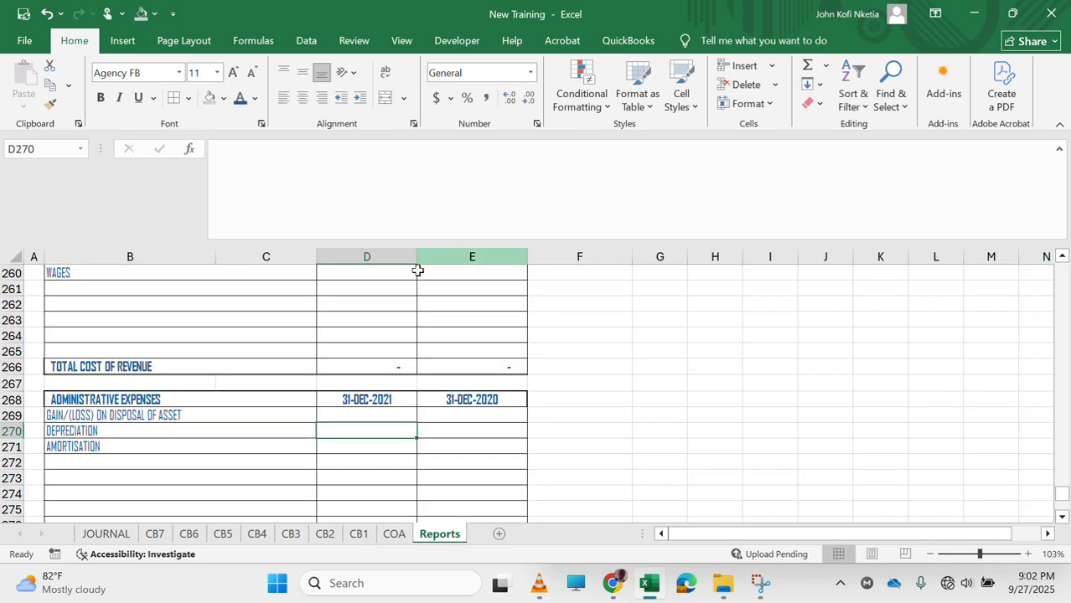
Open the Name Manager entry Table1, the table on the CB1 sheet, for editing.
left_click(251, 42)
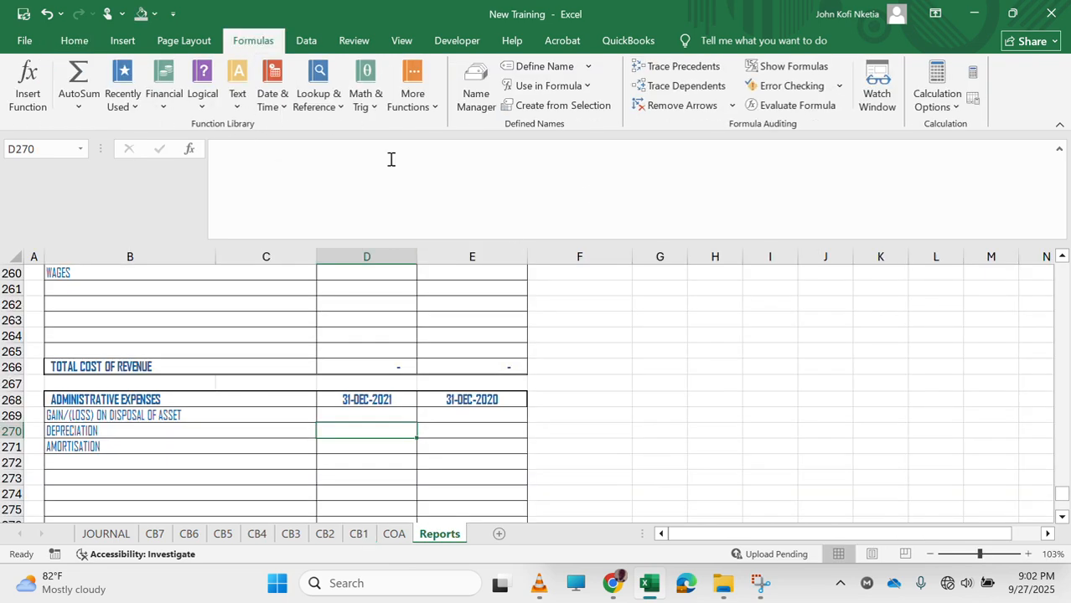
left_click(473, 92)
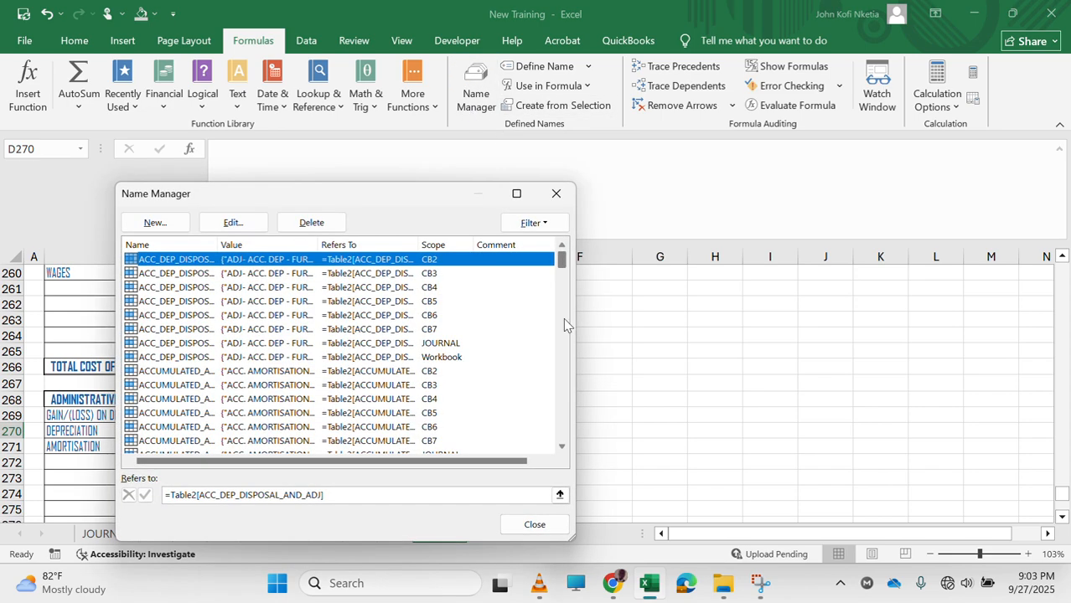
left_click_drag(562, 276, 563, 486)
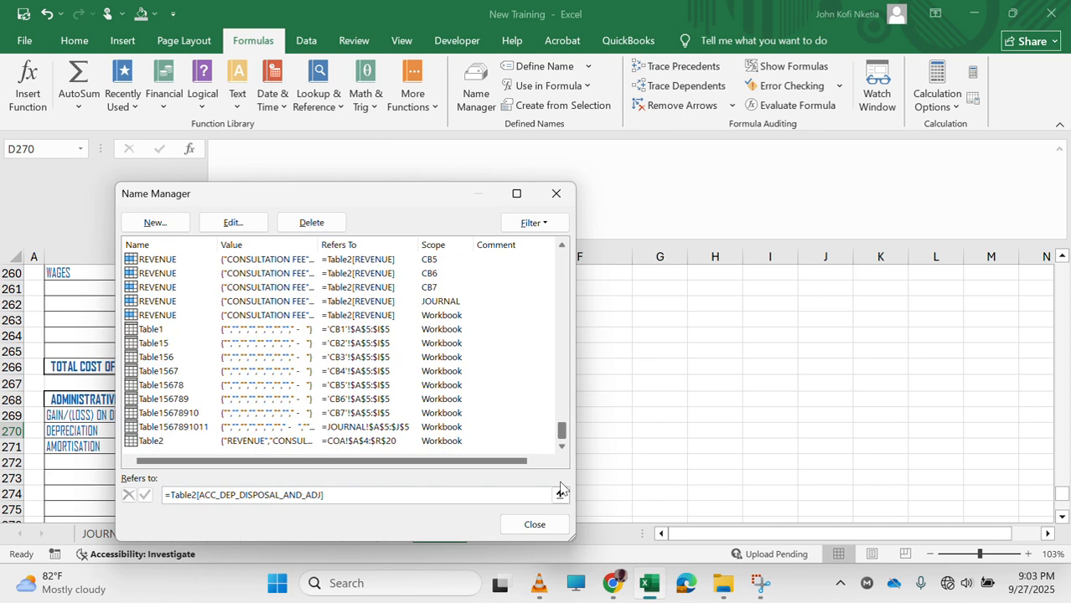
left_click(249, 332)
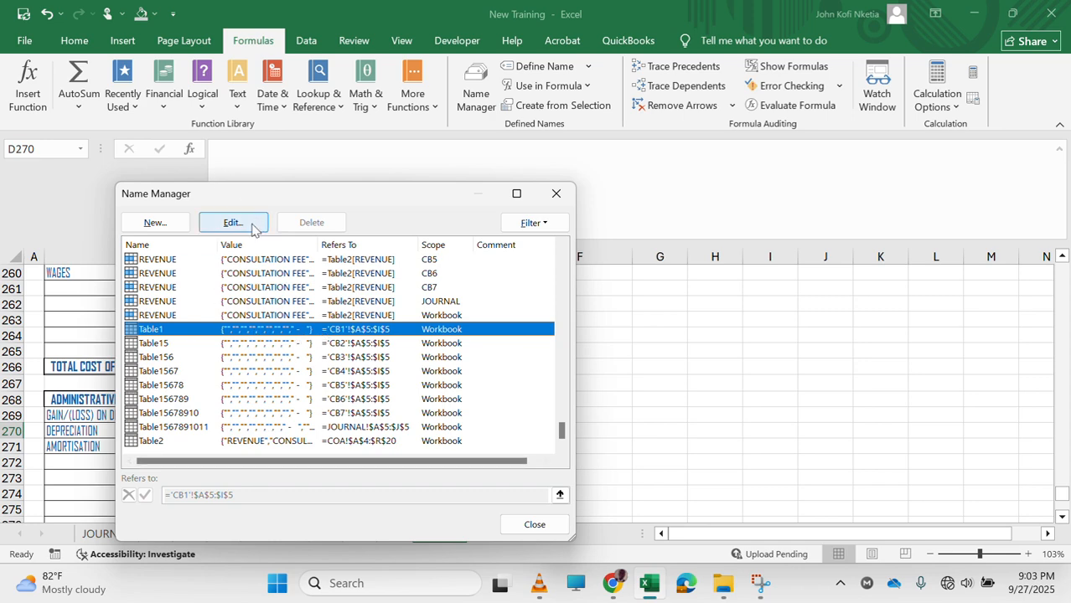
left_click(253, 225)
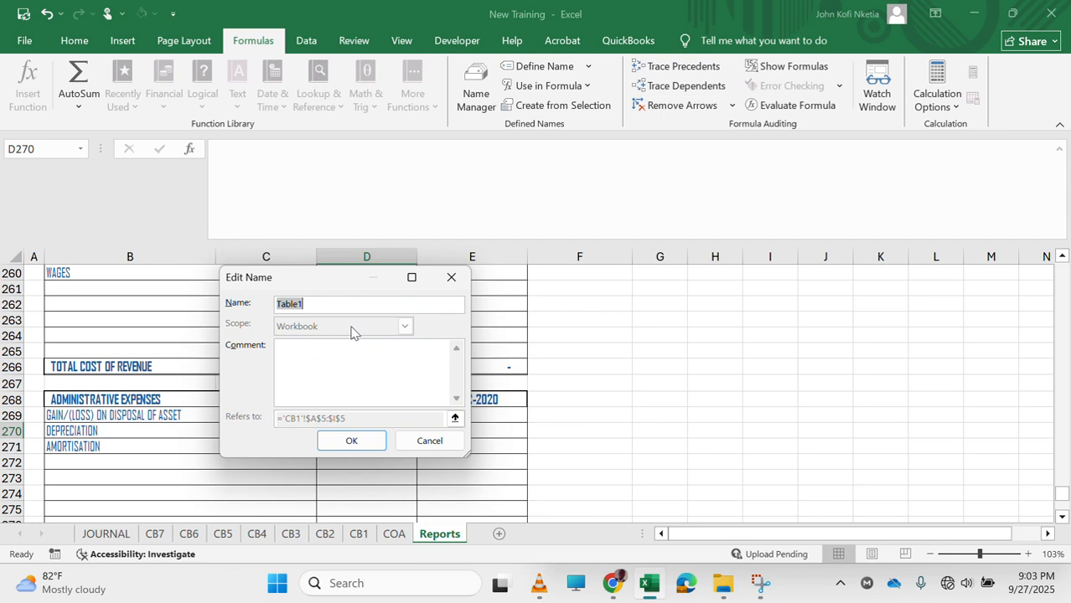
Try to rename the CB1 cashbook table as CB1, and as TCB1.
type("CB1")
left_click(352, 442)
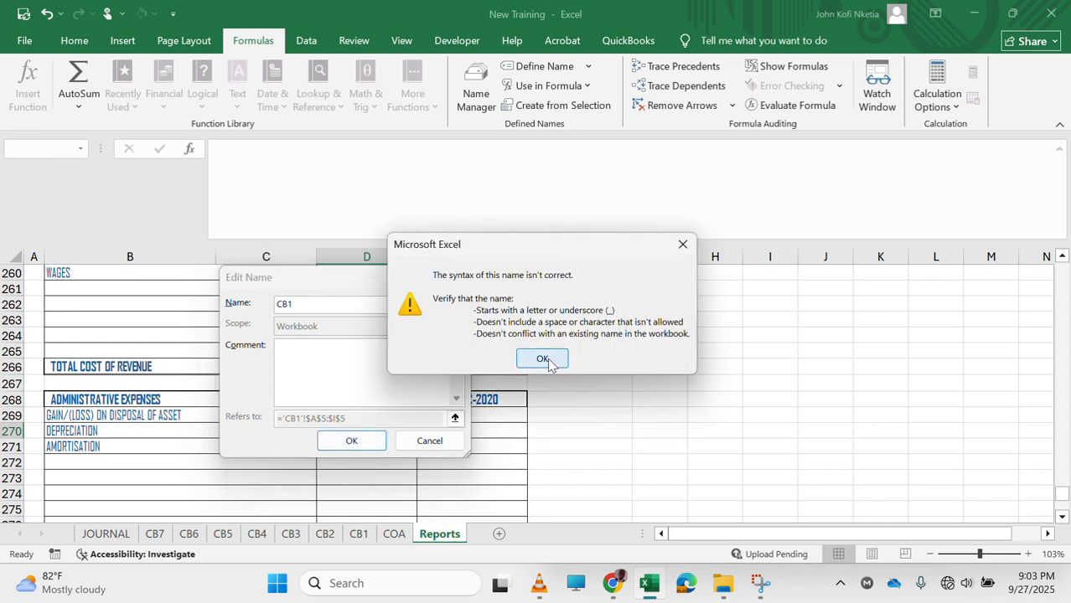
left_click(543, 359)
left_click(281, 303)
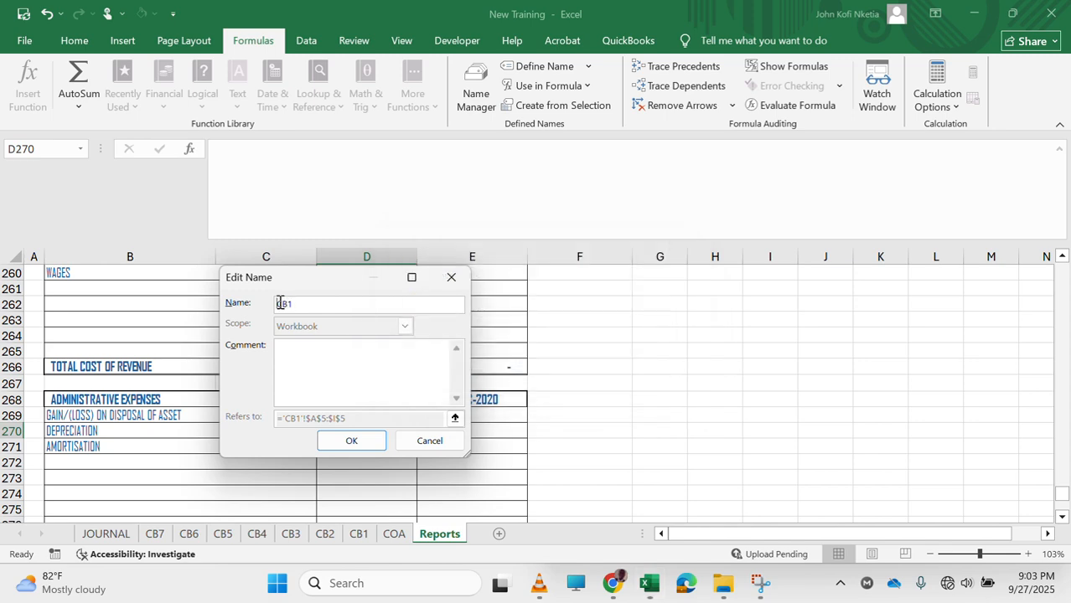
type("_")
key("Return")
key("Return")
left_click(335, 303)
key("Return")
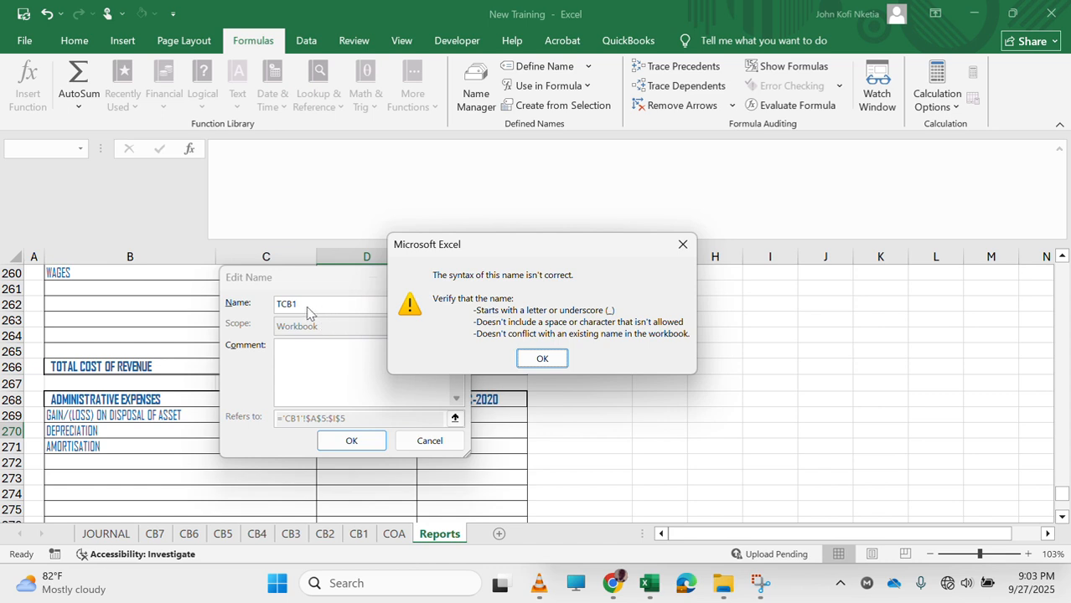
key("Return")
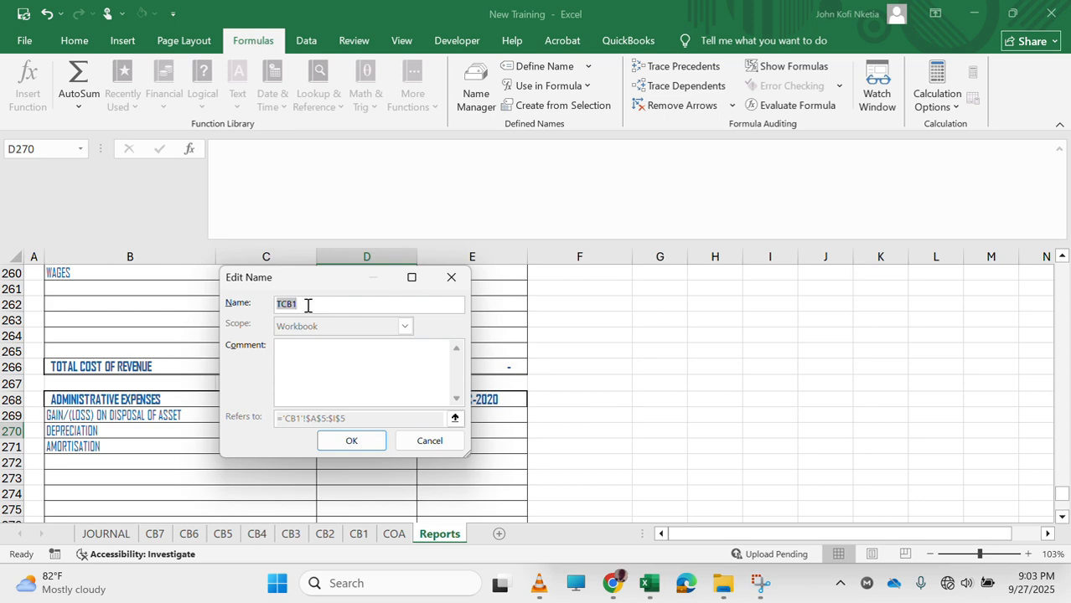
Rename the CB1 cashbook table as CB1_T.
left_click(282, 304)
key("BackSpace")
left_click(305, 307)
type("_T")
key("Return")
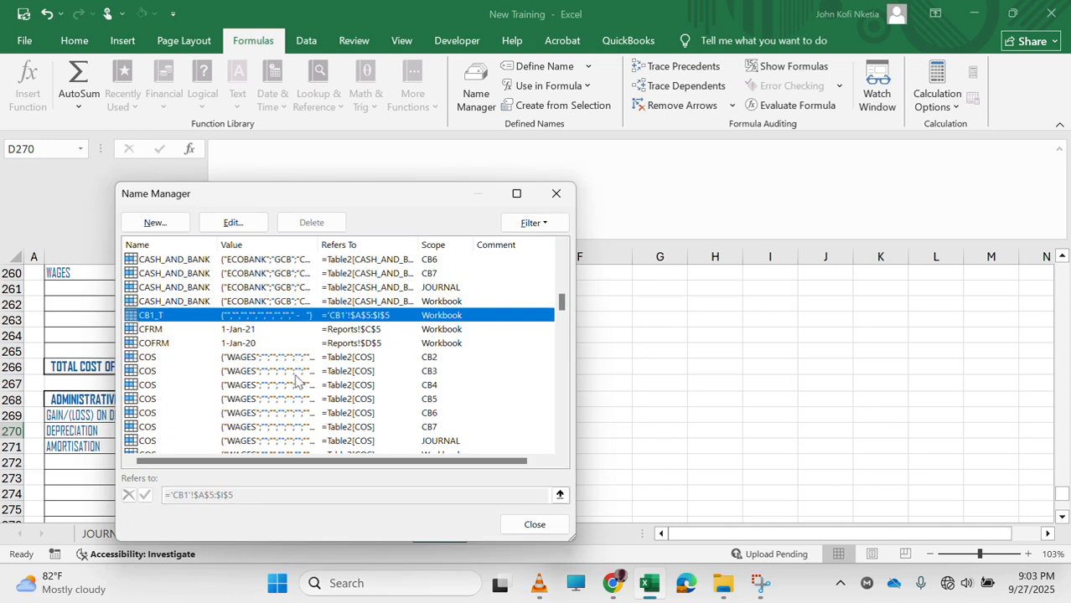
Define a new workbook-scoped name CB2_T that refers to =Reports!$D$270.
scroll(281, 360, "down", 18)
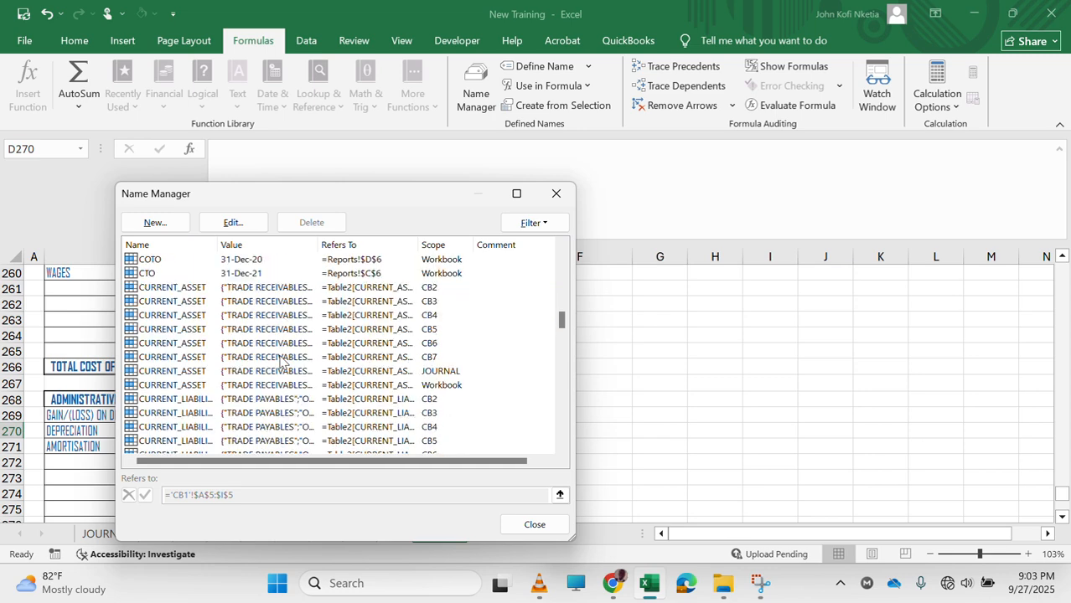
scroll(282, 362, "down", 7)
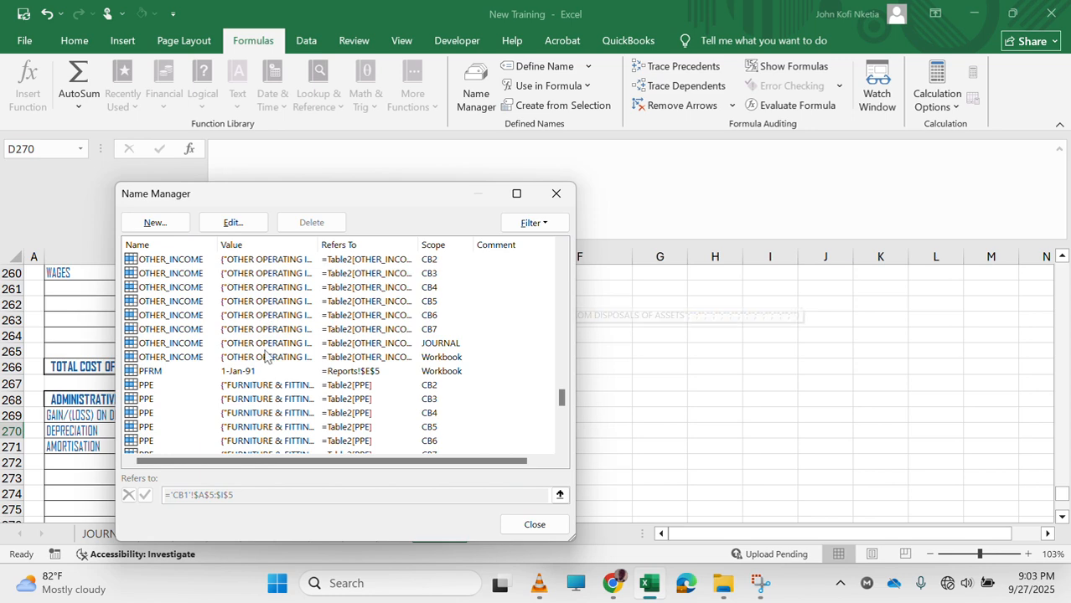
scroll(292, 402, "down", 5)
scroll(292, 401, "down", 4)
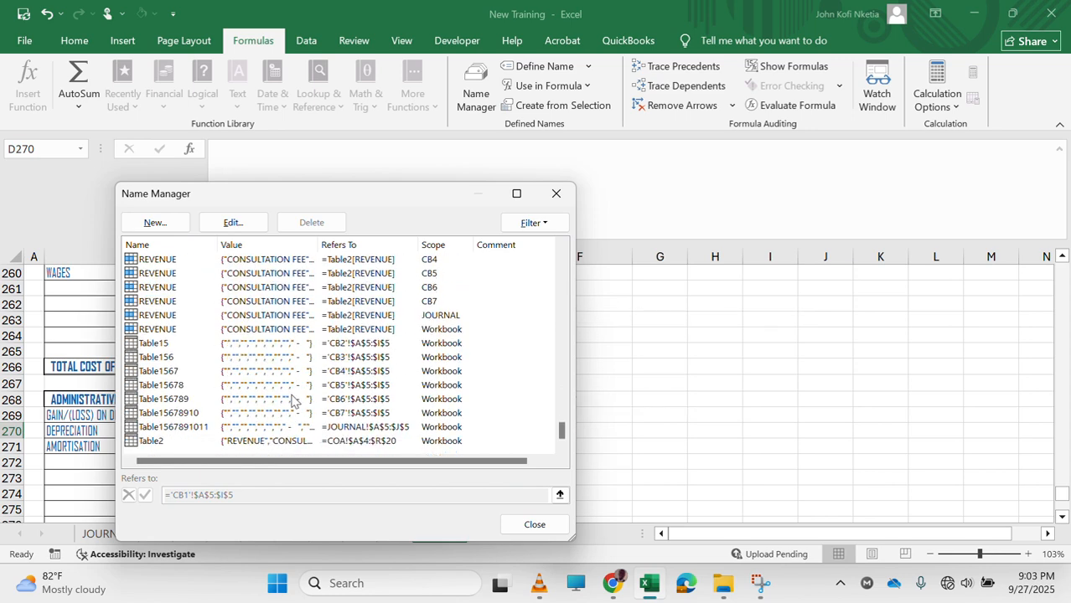
left_click(261, 344)
left_click(180, 226)
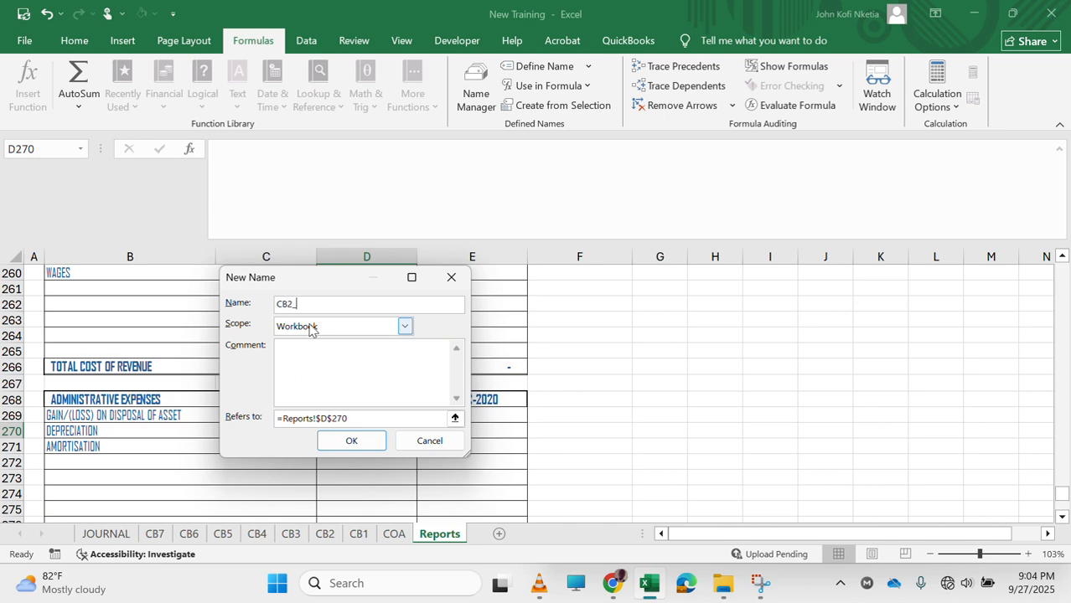
type("CB2_T")
key("Return")
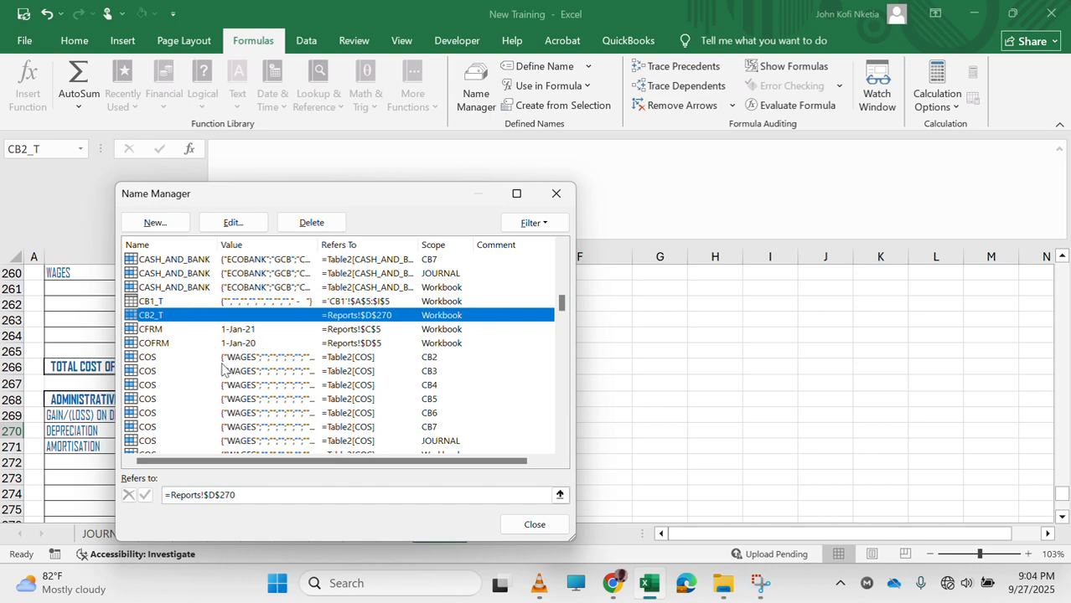
Rename the table name CB1_T as T_CB1 in the Name Manager.
left_click(181, 302)
left_click(232, 222)
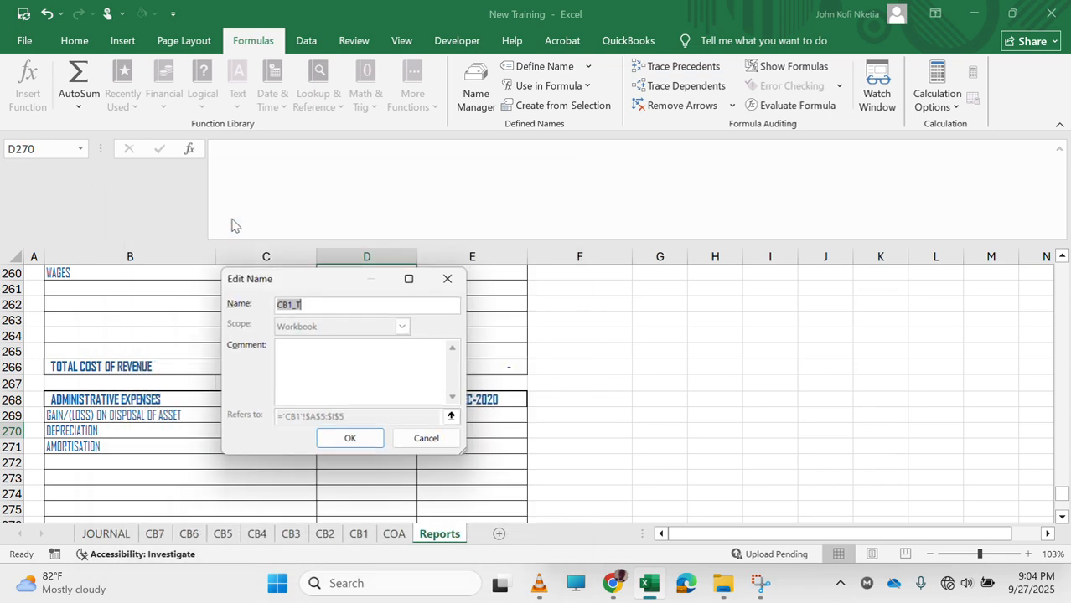
left_click(331, 302)
key("BackSpace")
key("BackSpace")
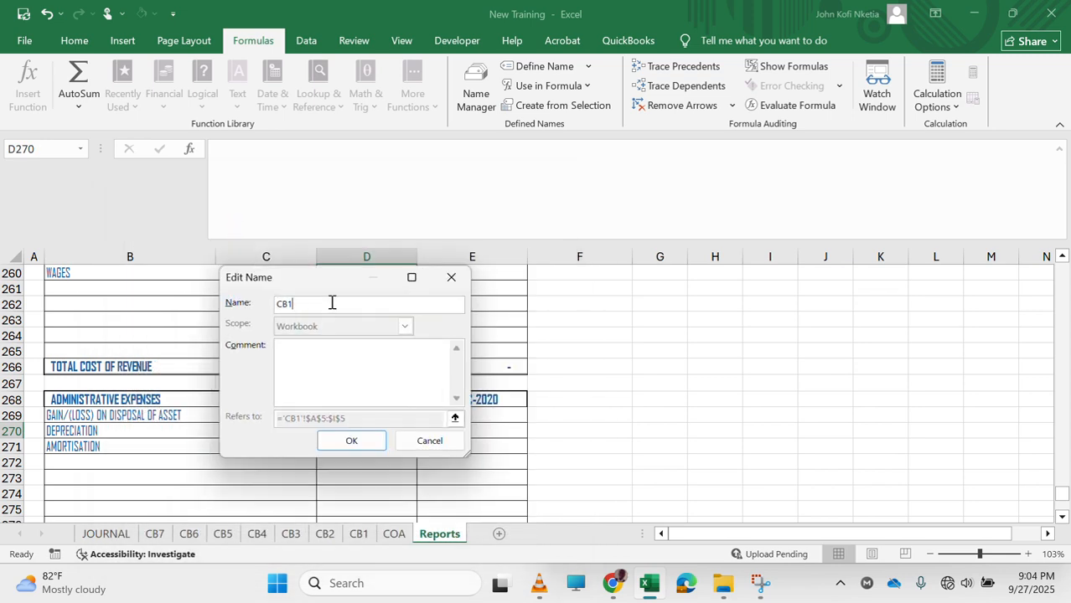
key("Home")
type("T_")
key("Return")
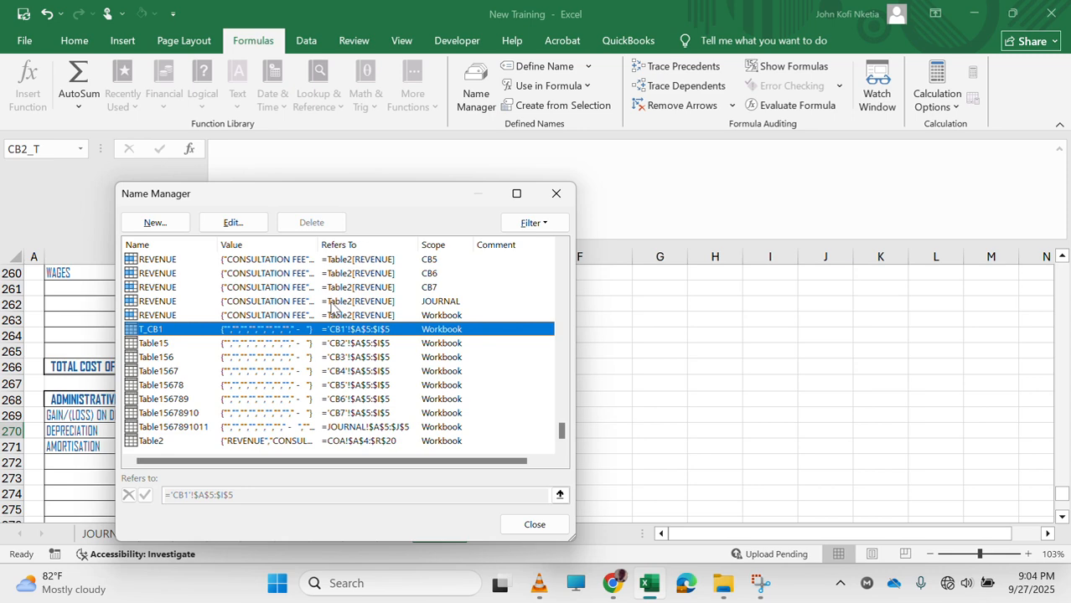
Rename the defined name CB2_T as T_CB2 in the Name Manager.
scroll(249, 371, "up", 20)
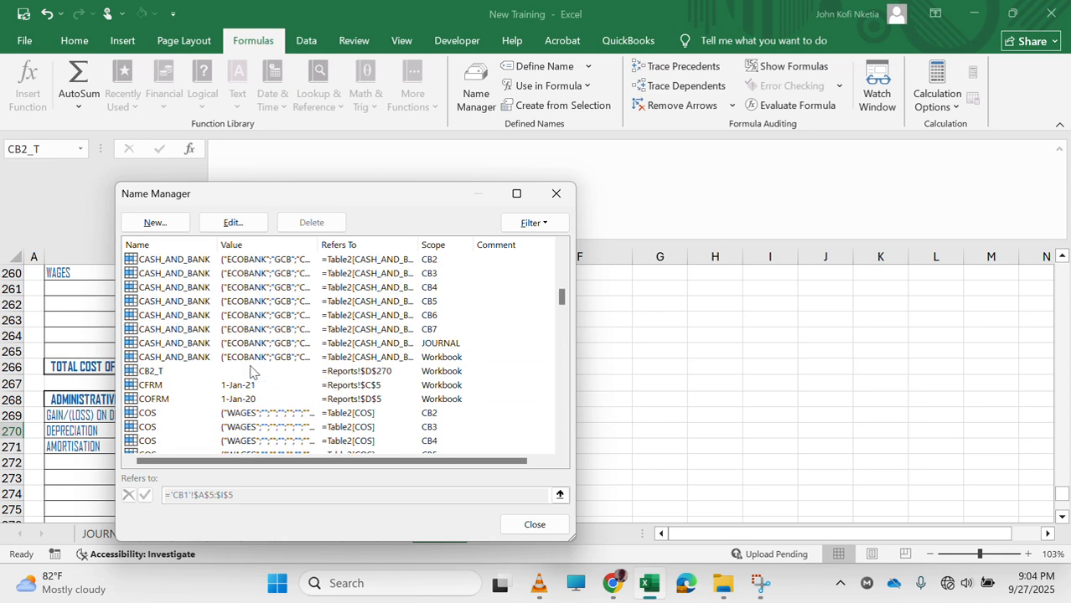
left_click(158, 374)
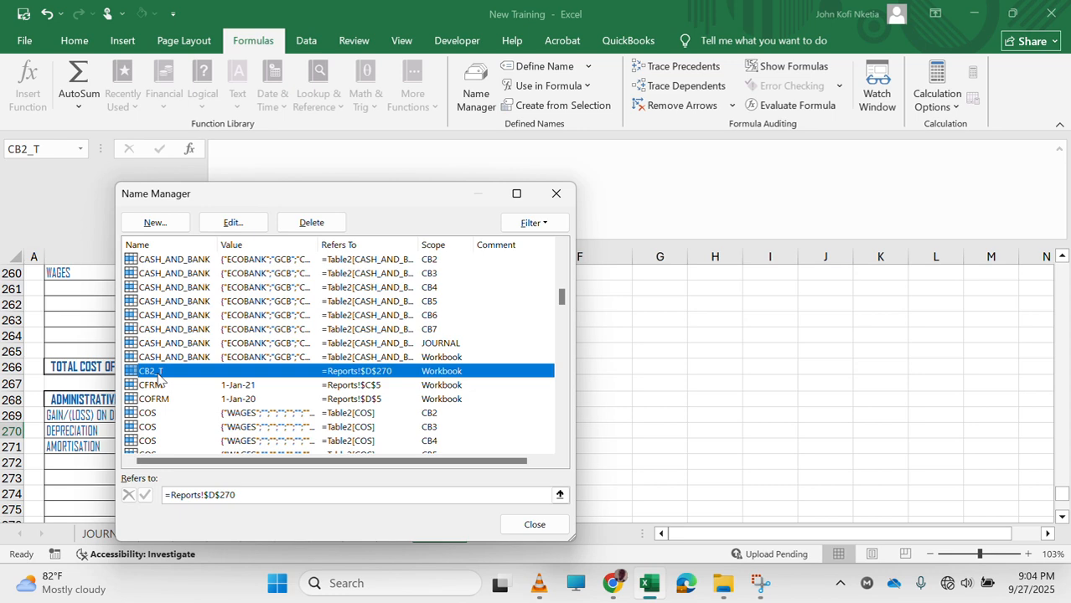
left_click(233, 223)
left_click(308, 303)
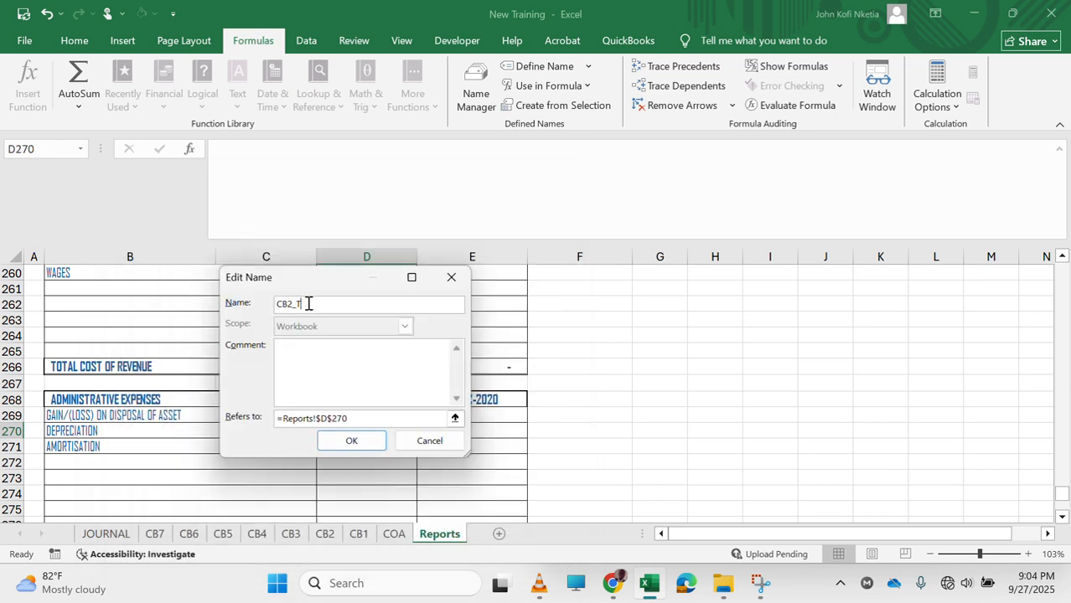
key("Home")
type("T_")
key("Return")
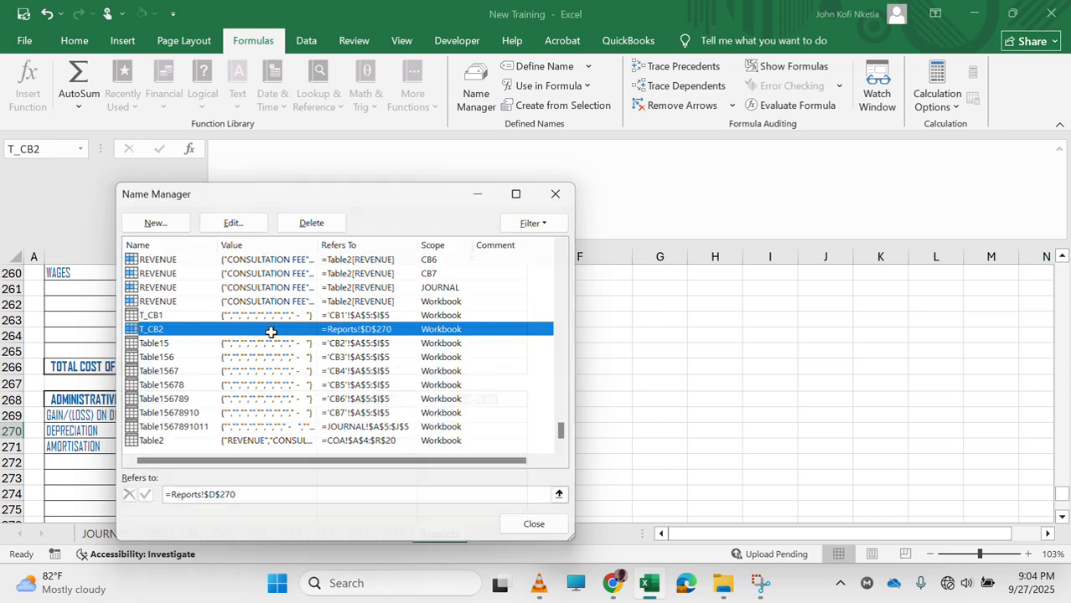
Check the cell reference of the T_CB2 name.
double_click(272, 333)
left_click(366, 418)
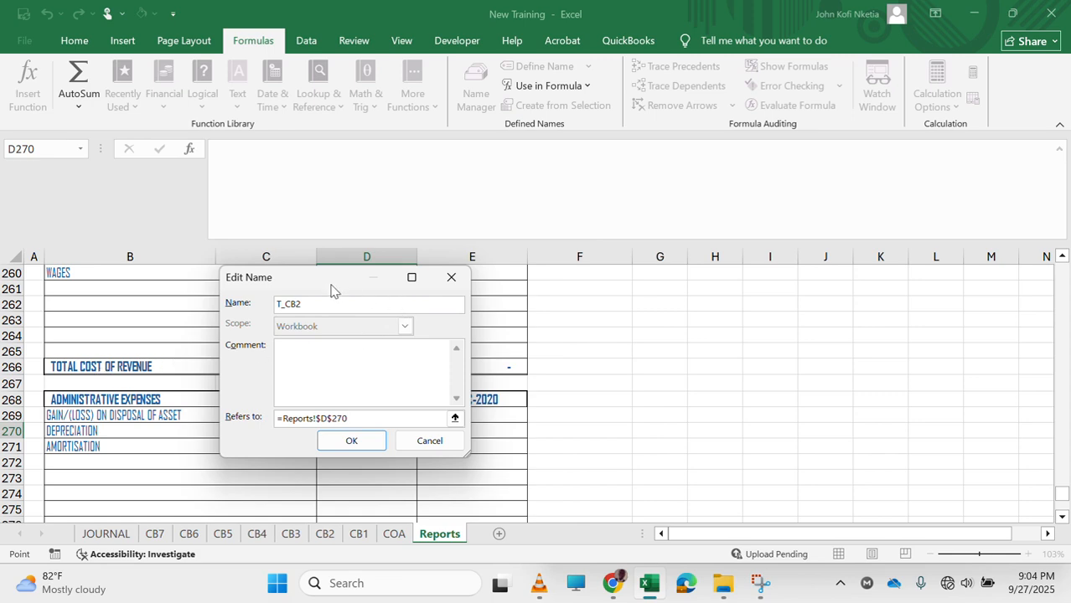
key("Return")
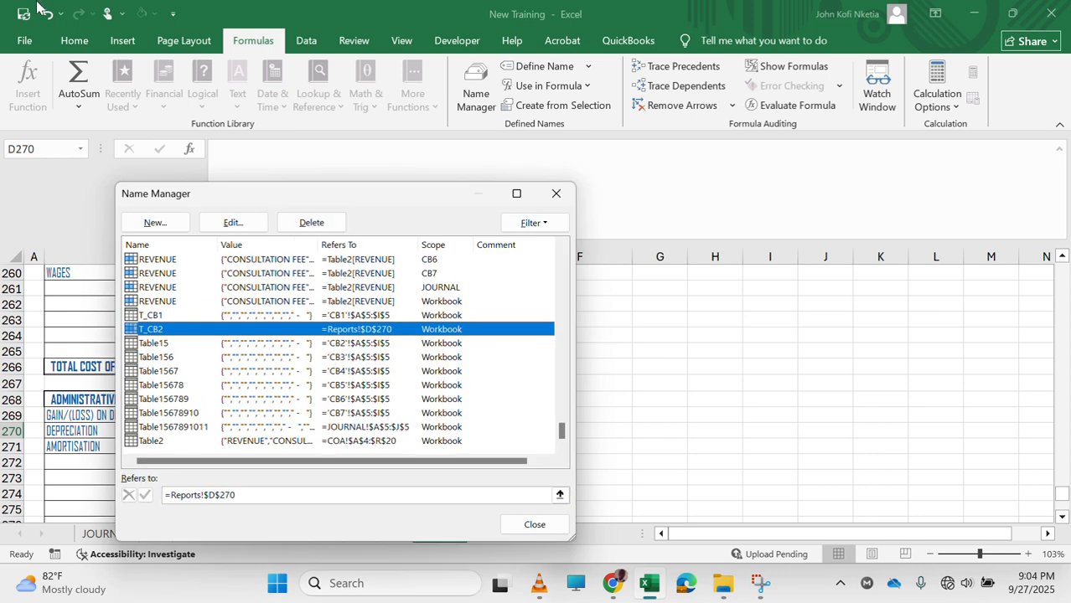
Leave the Name Manager and undo the last three name changes, including the definition of CB2_T and the rename to T_CB1.
key("Escape")
left_click(50, 13)
left_click(51, 15)
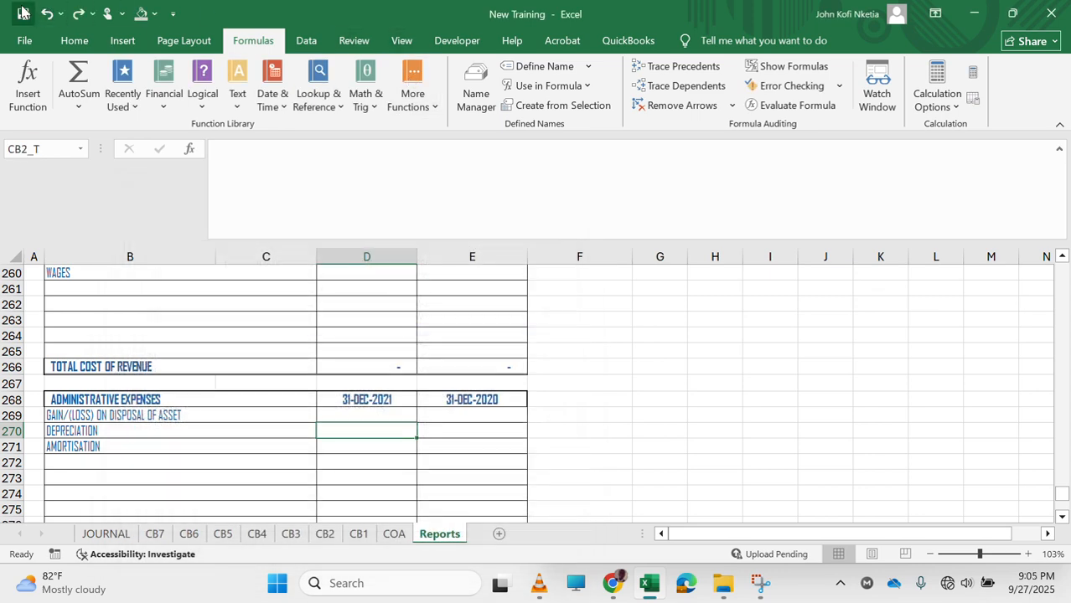
left_click(46, 13)
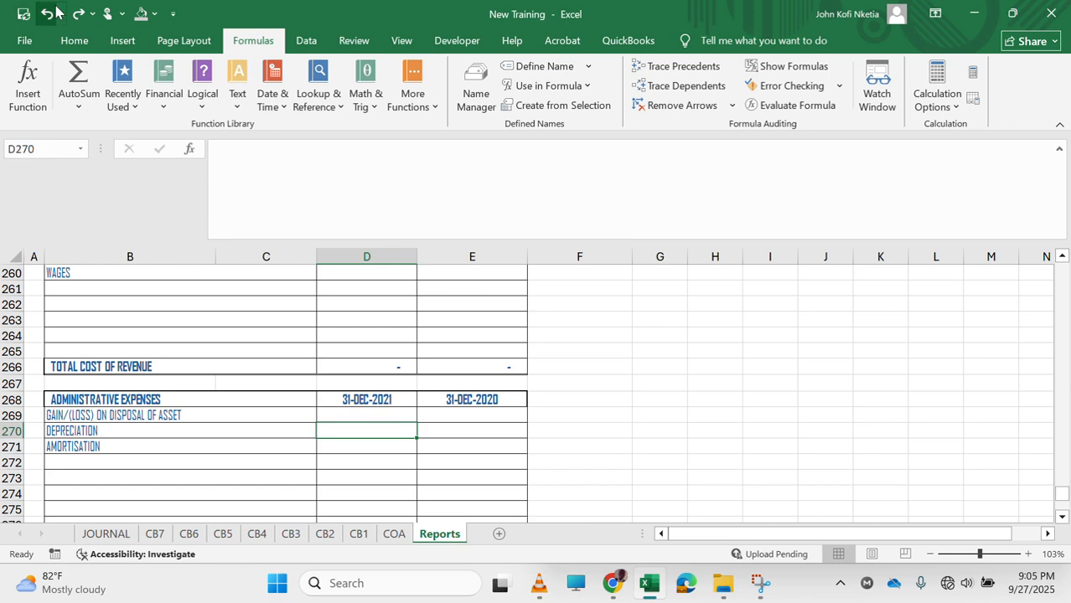
Rename the CB1 cashbook table from CB1_T to T_CB1 in the Name Manager.
left_click(473, 94)
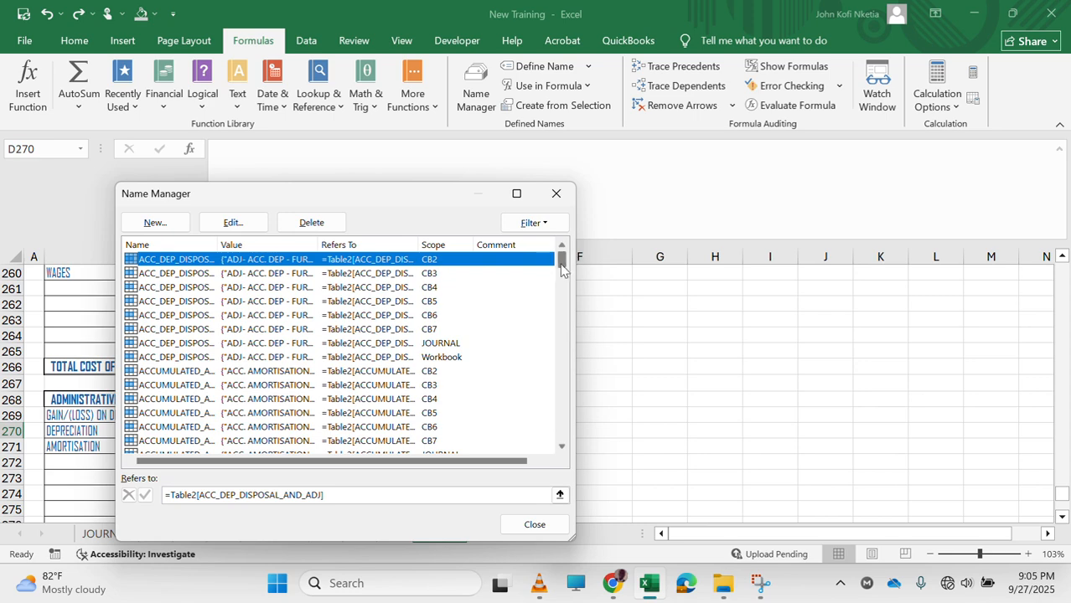
left_click_drag(562, 266, 570, 460)
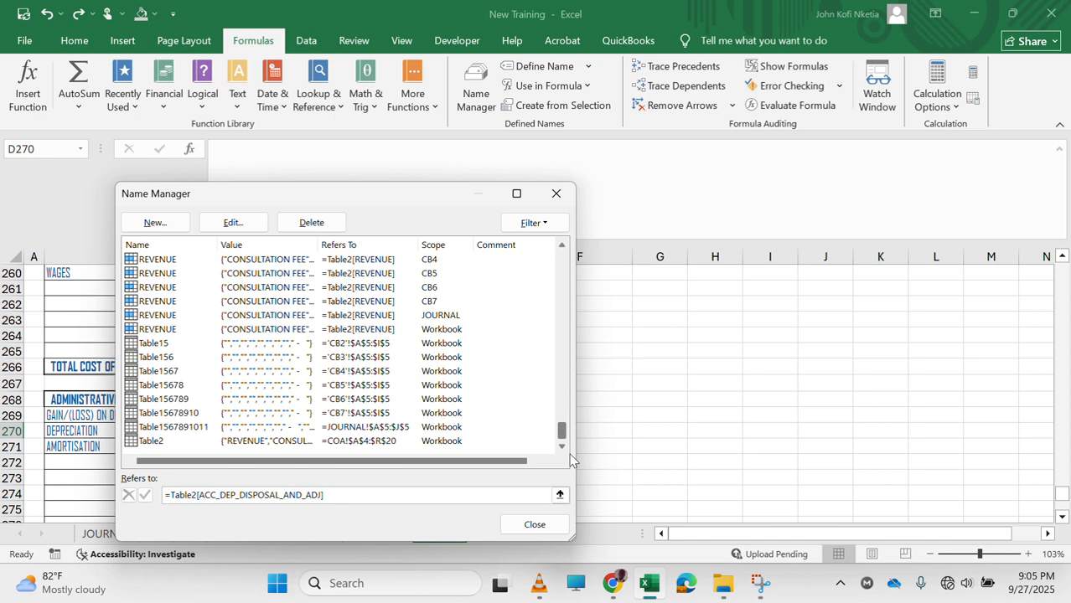
left_click_drag(570, 460, 577, 312)
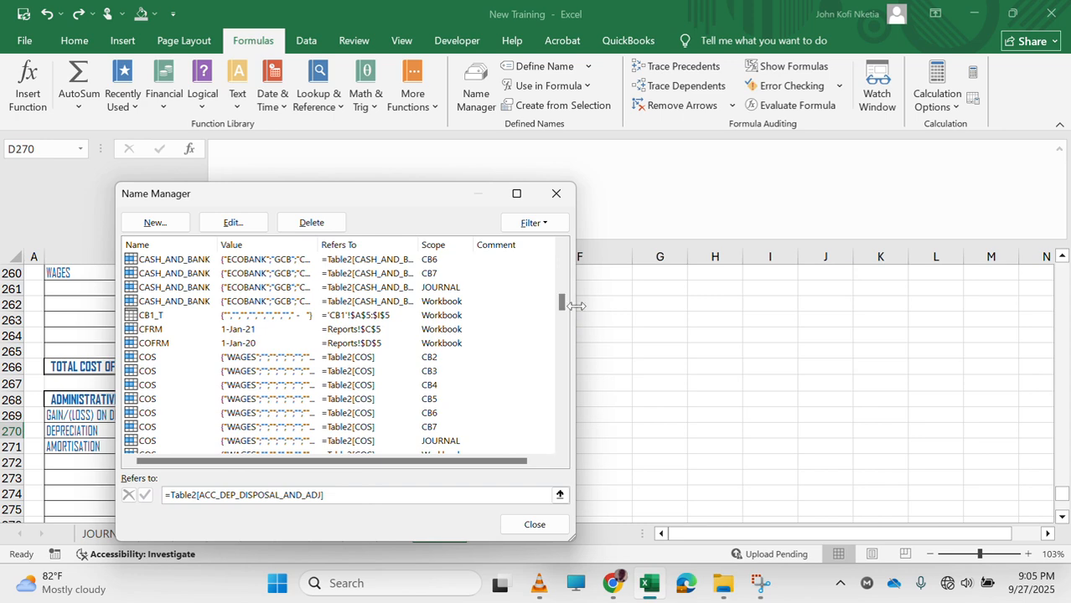
double_click(352, 318)
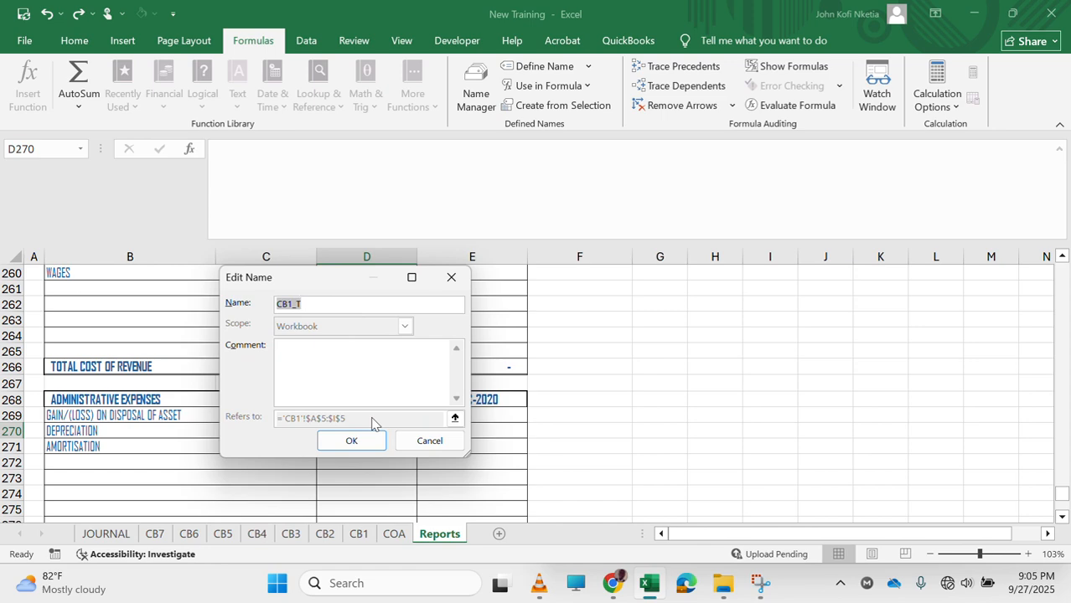
left_click(316, 305)
key("BackSpace")
key("BackSpace")
key("shift+Left")
key("shift+Left")
key("Left")
type("T_")
key("Return")
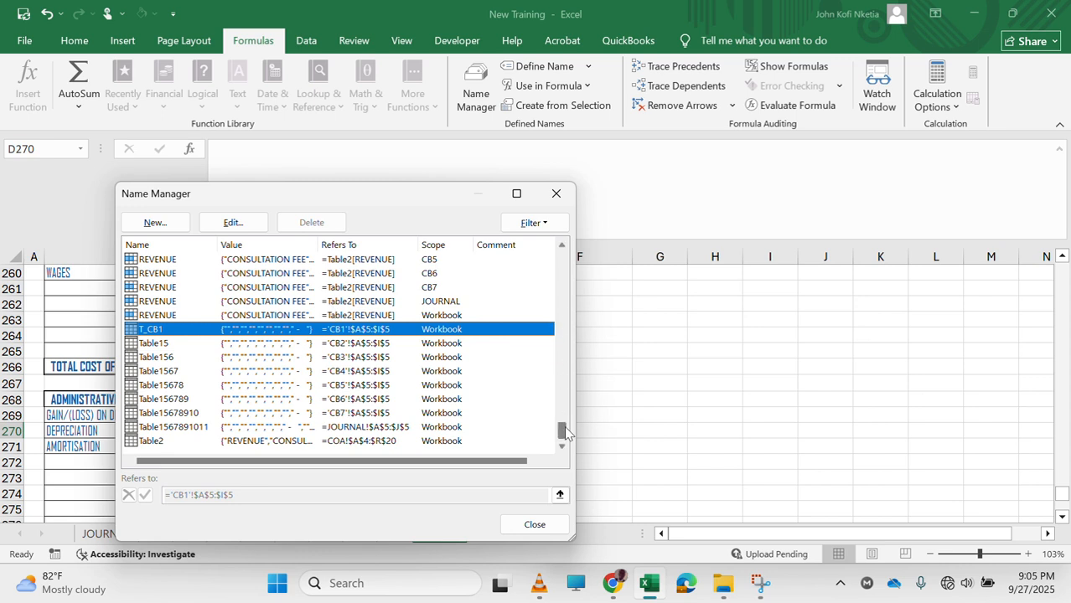
Rename Table15, the table on the CB2 sheet, as T_CB2.
left_click(218, 345)
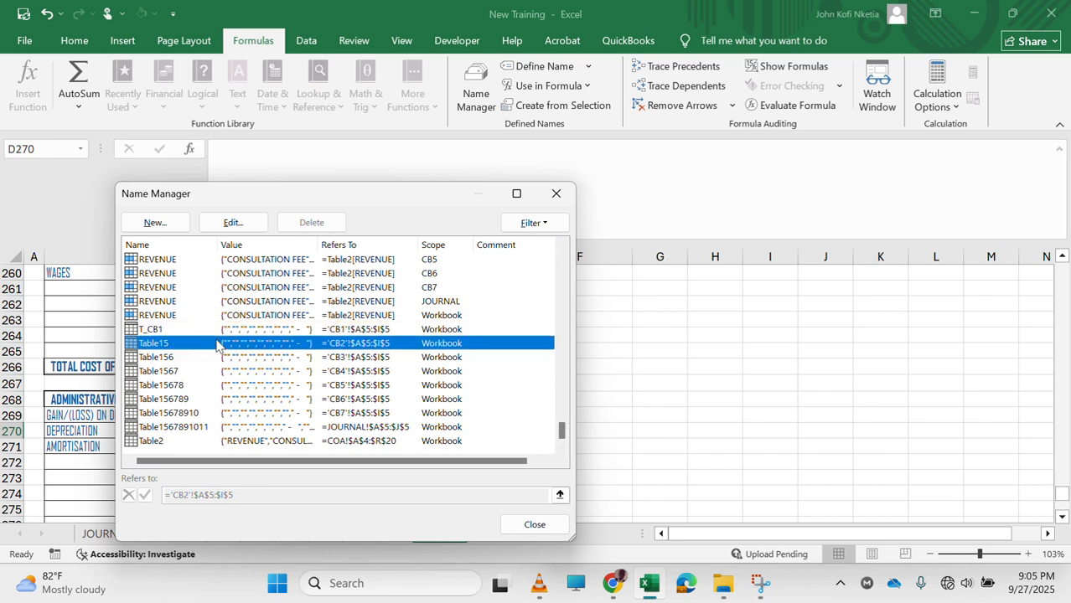
left_click(232, 222)
type("T")
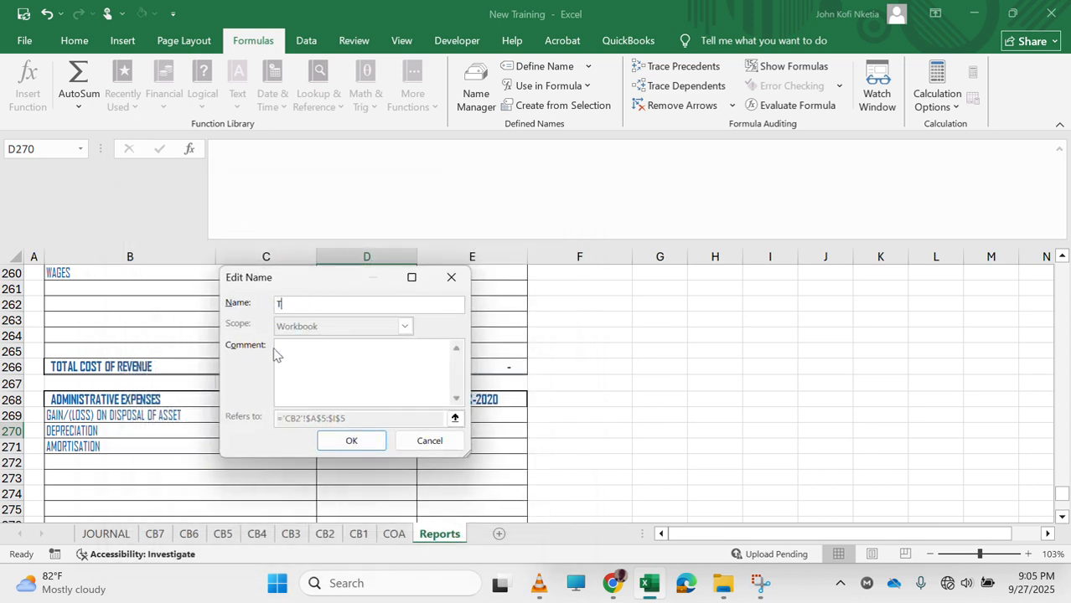
type("_CB2")
key("Return")
Rename Table156, the table on the CB3 sheet, as T_CB3.
left_click(248, 360)
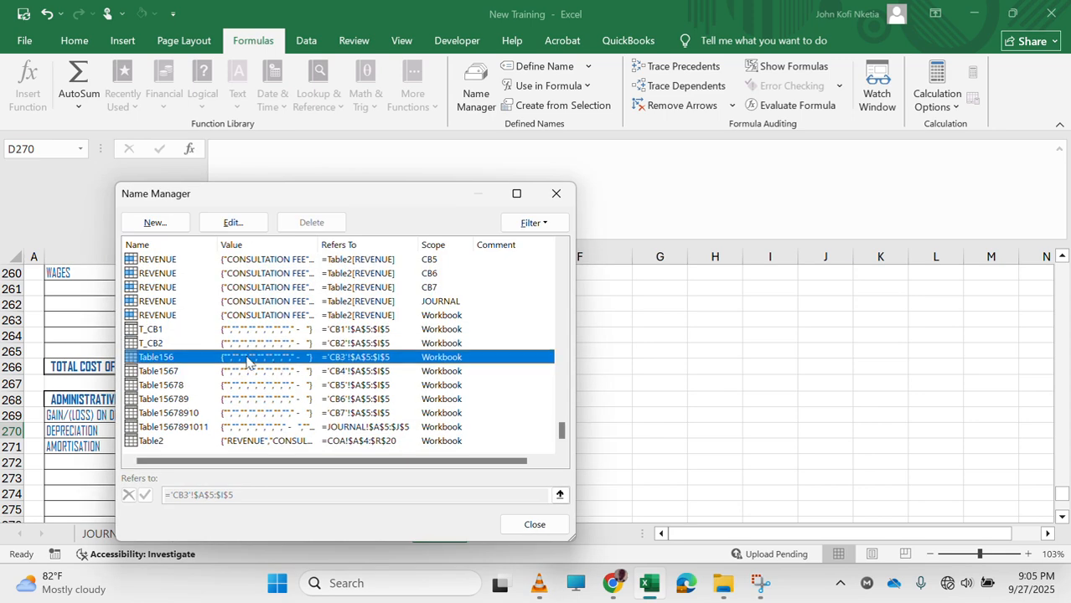
left_click(234, 224)
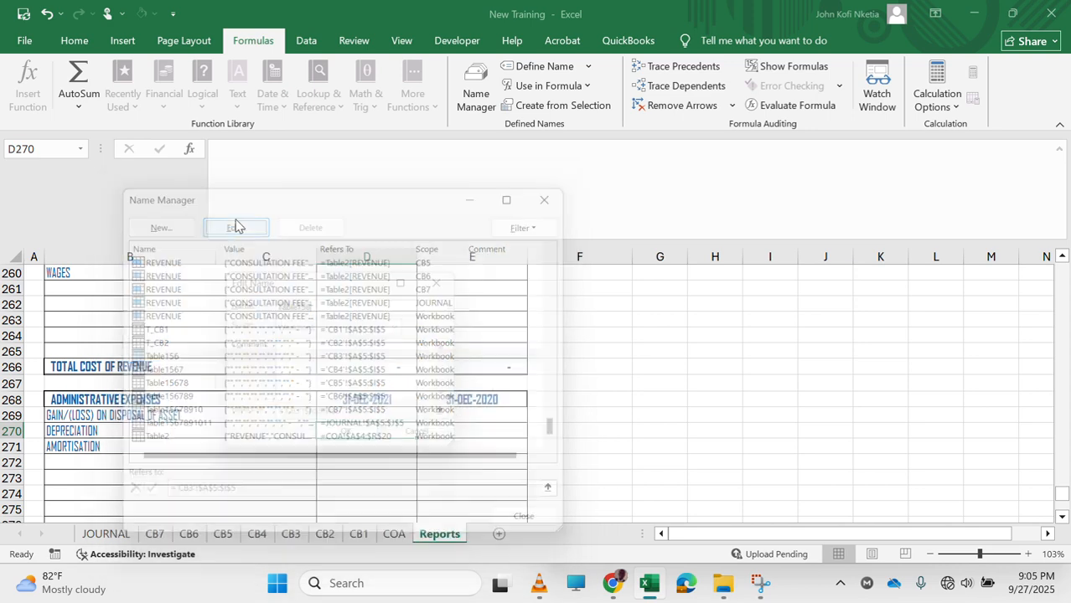
type("T_D")
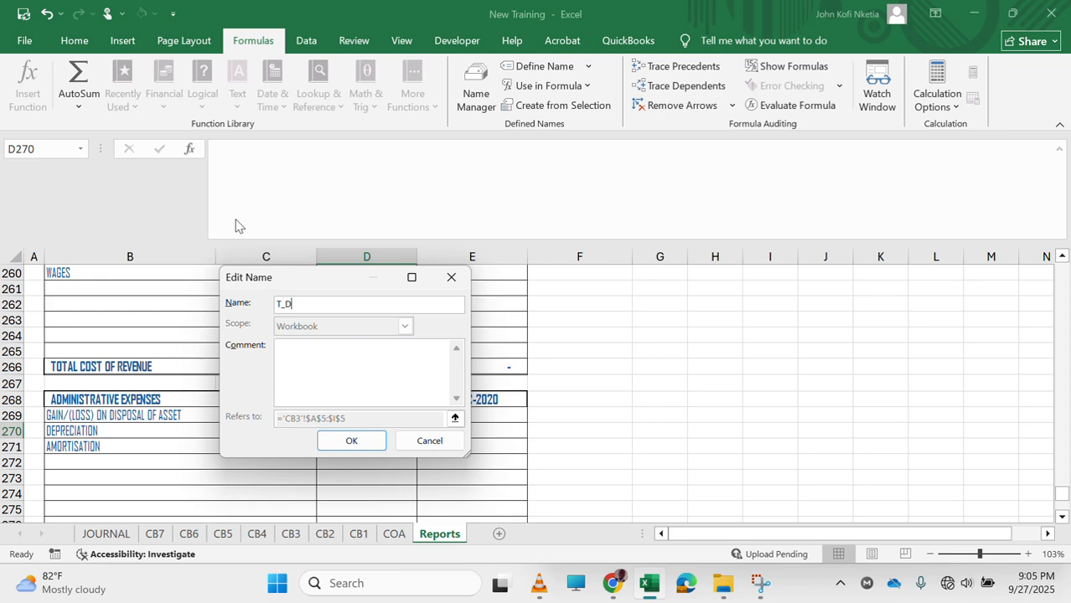
type("CB3")
key("Return")
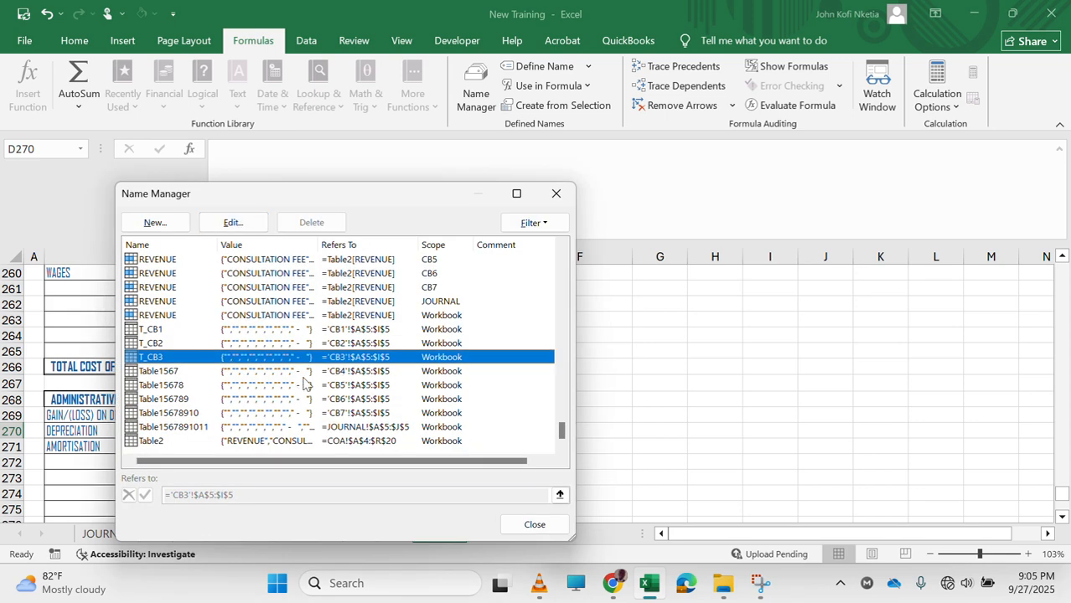
Rename the CB4 sheet's table, Table1567, as T_CB4 and the CB5 sheet's table, Table15678, as T_CB5.
left_click(269, 371)
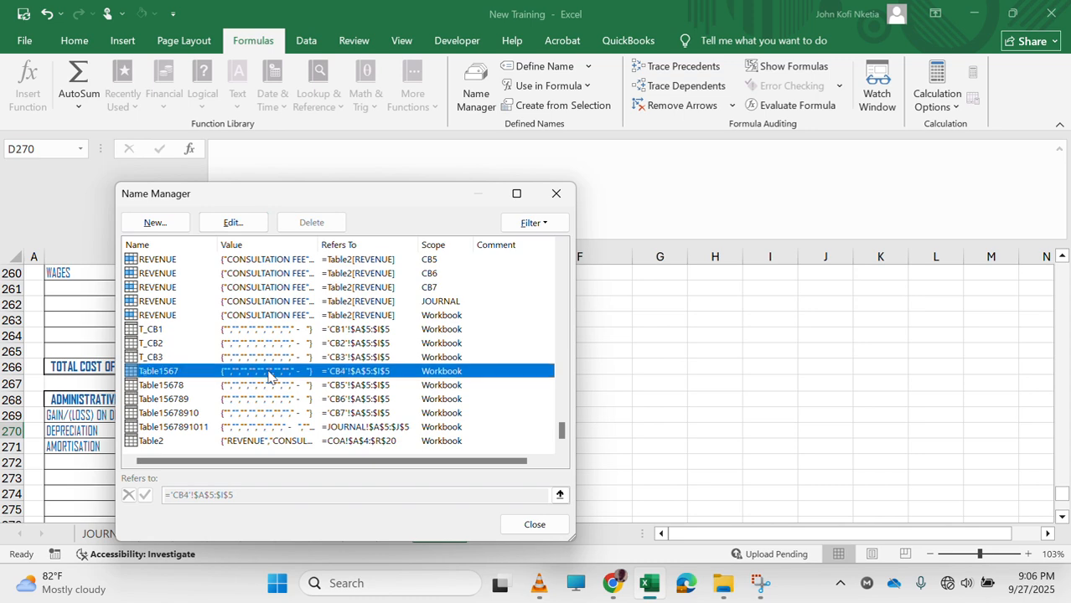
left_click(234, 224)
type("T_CB4")
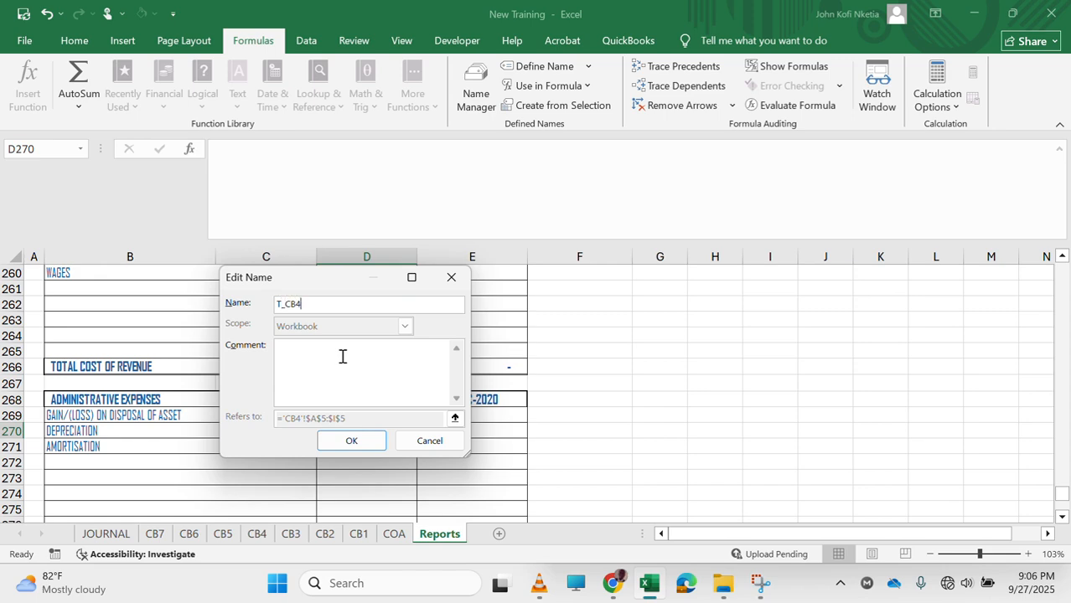
key("Return")
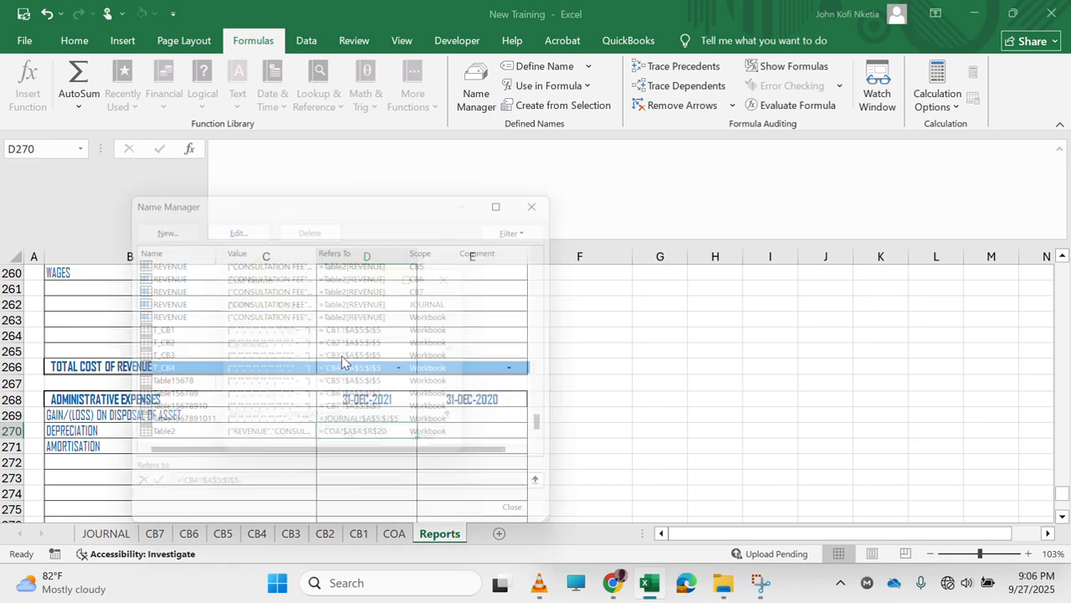
left_click(227, 385)
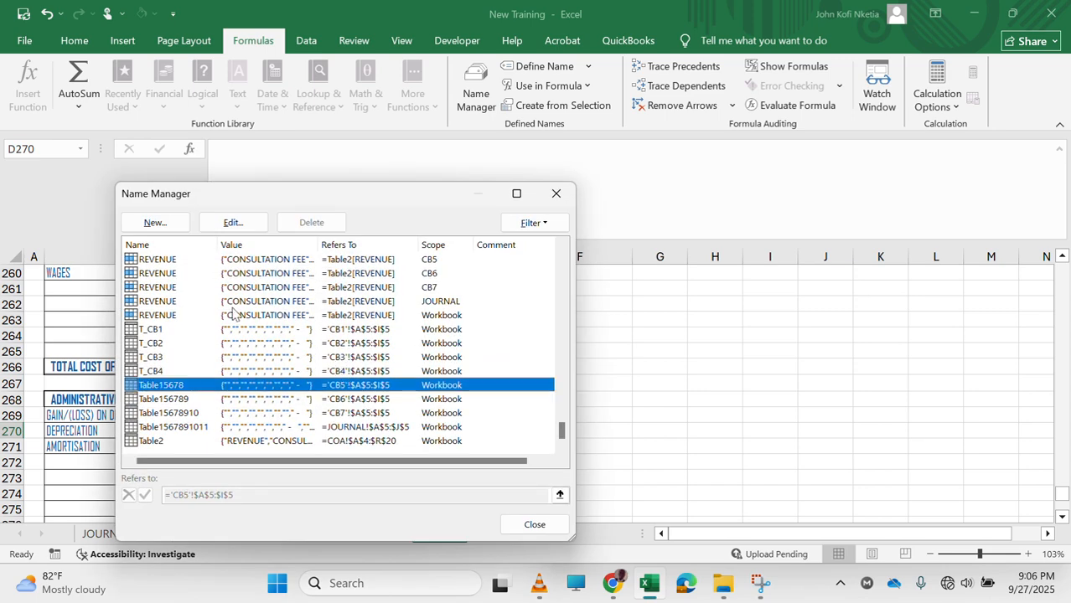
left_click(234, 223)
type("T_CB5")
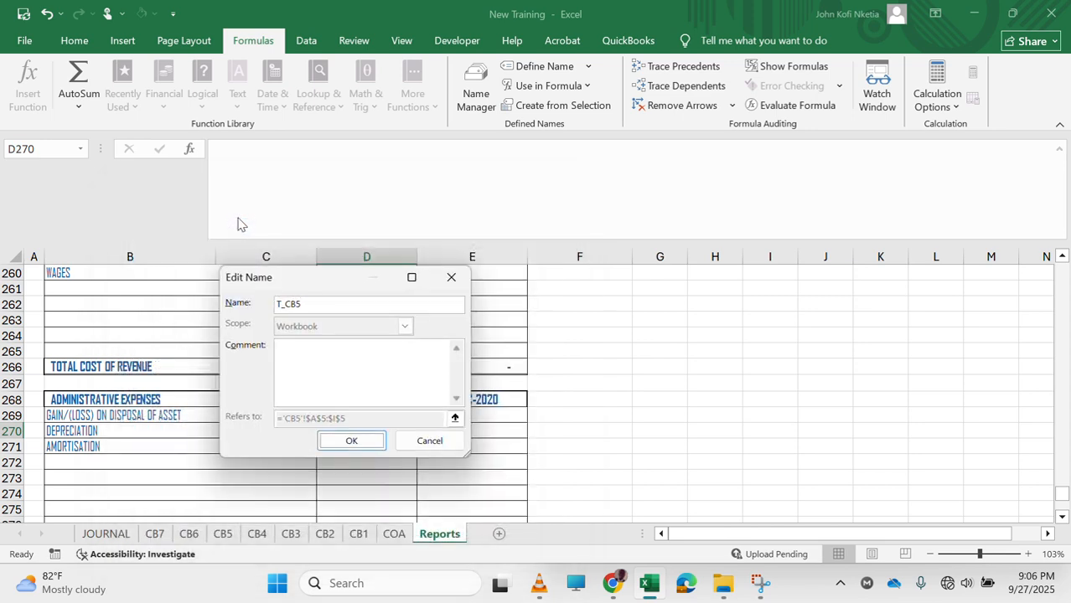
key("Return")
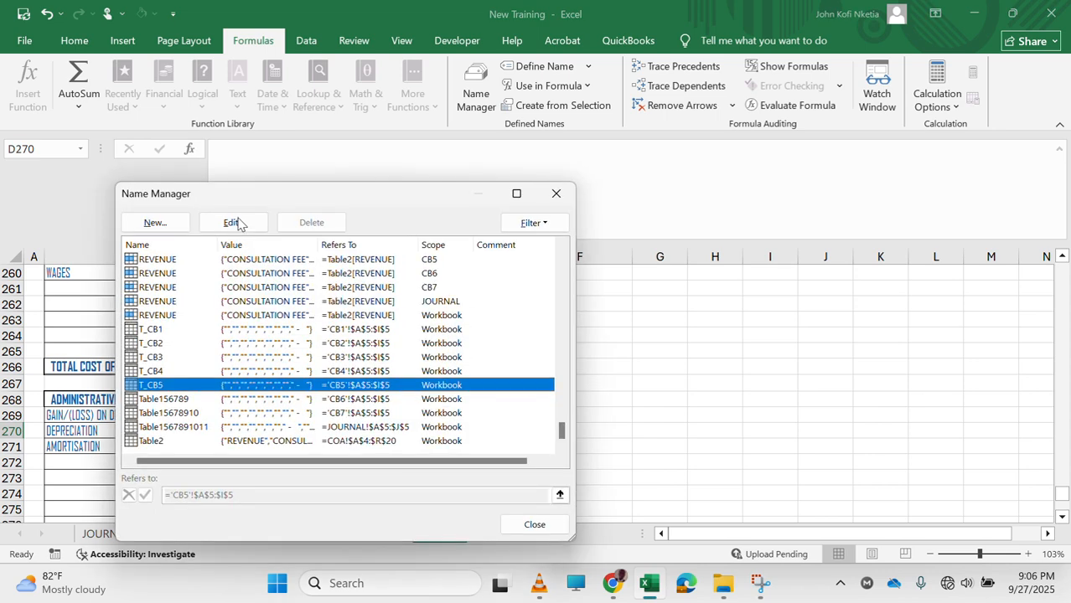
Rename the CB6 sheet's table, Table156789, as T_CB6 and the CB7 sheet's table, Table15678910, as T_CB7.
left_click(226, 400)
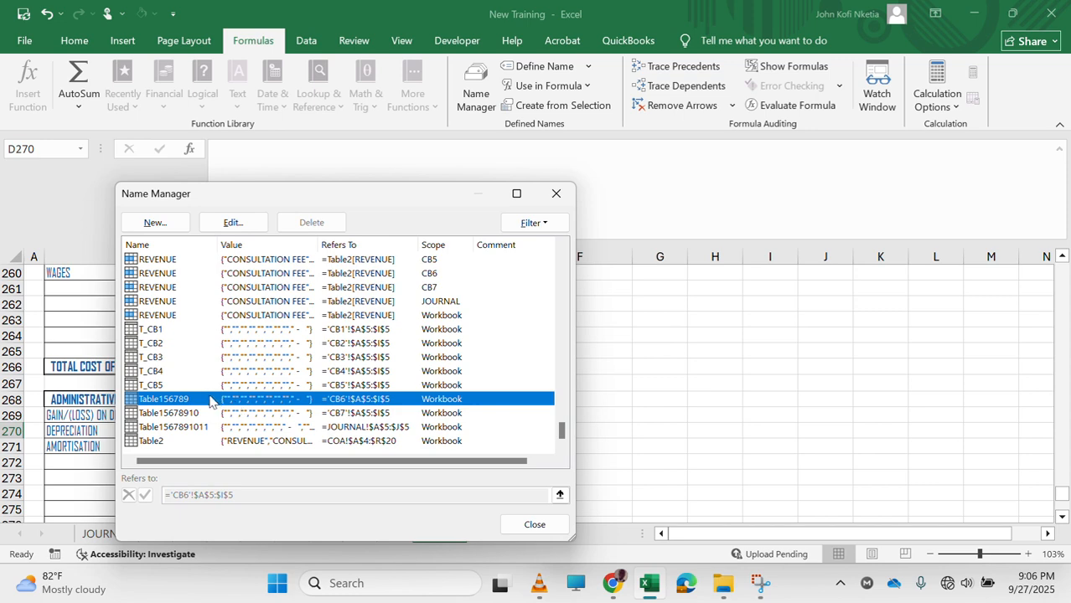
left_click(234, 223)
type("T_CB6")
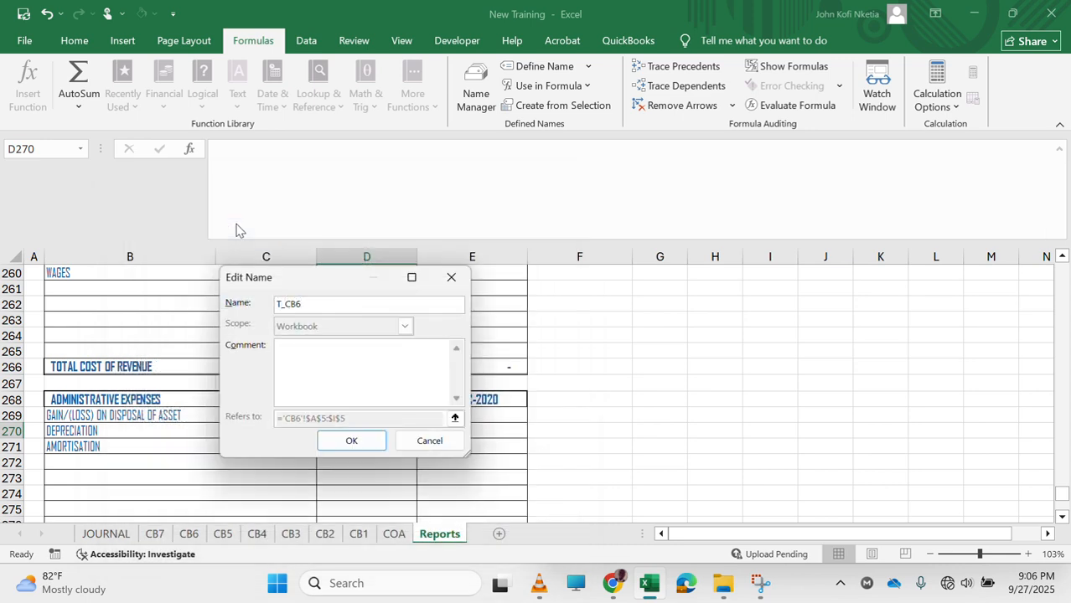
key("Return")
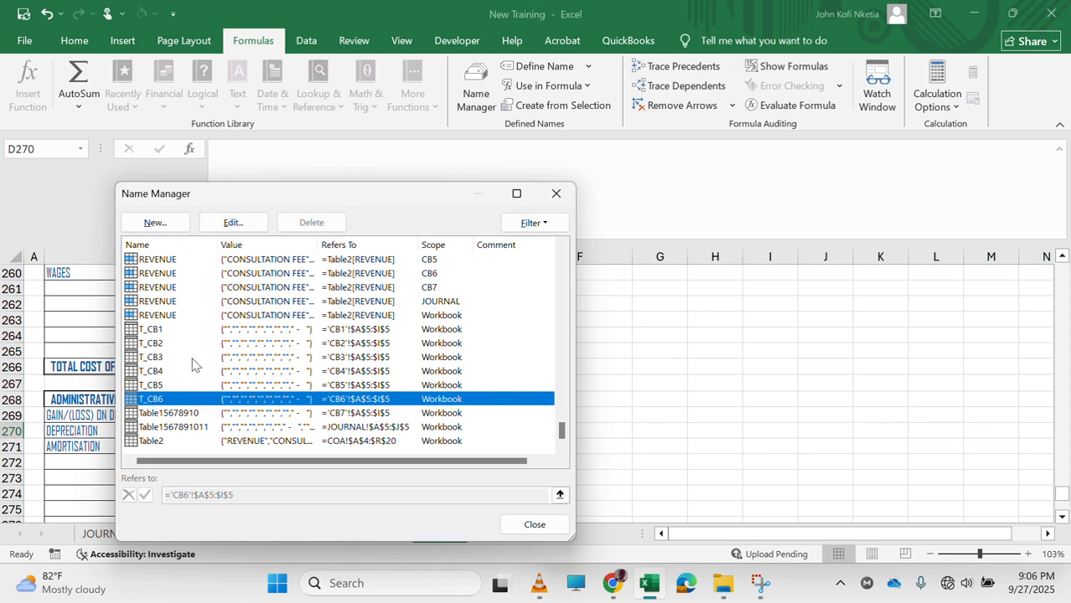
double_click(227, 414)
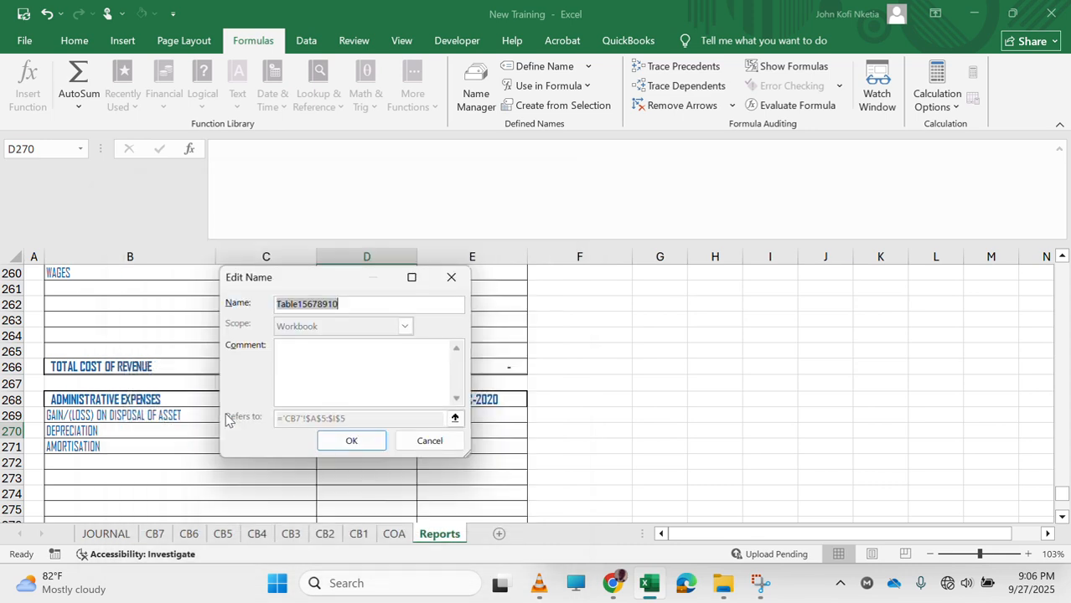
type("T_CB7")
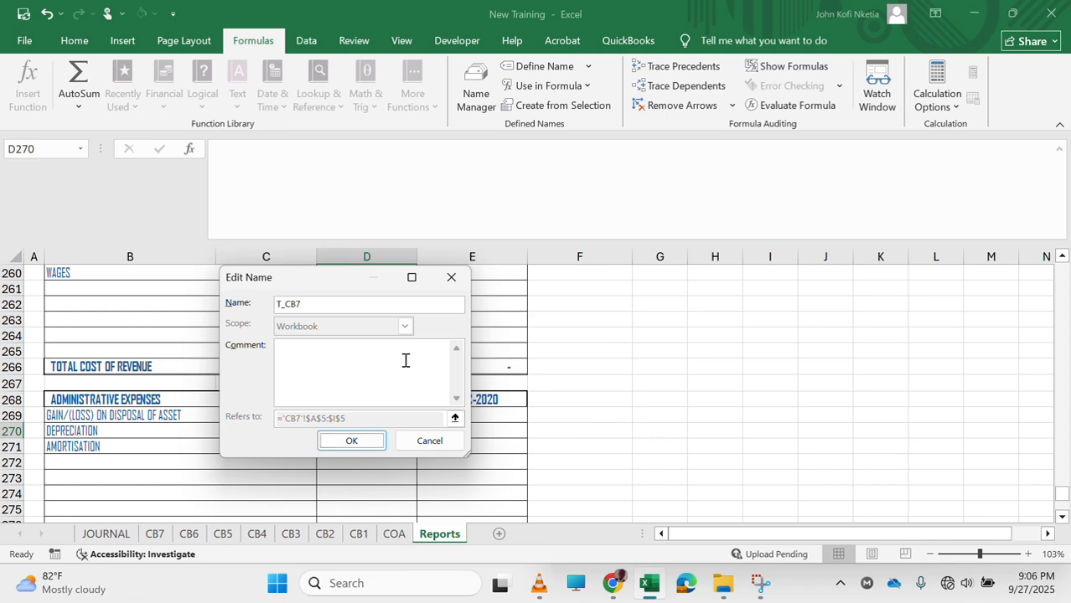
key("Return")
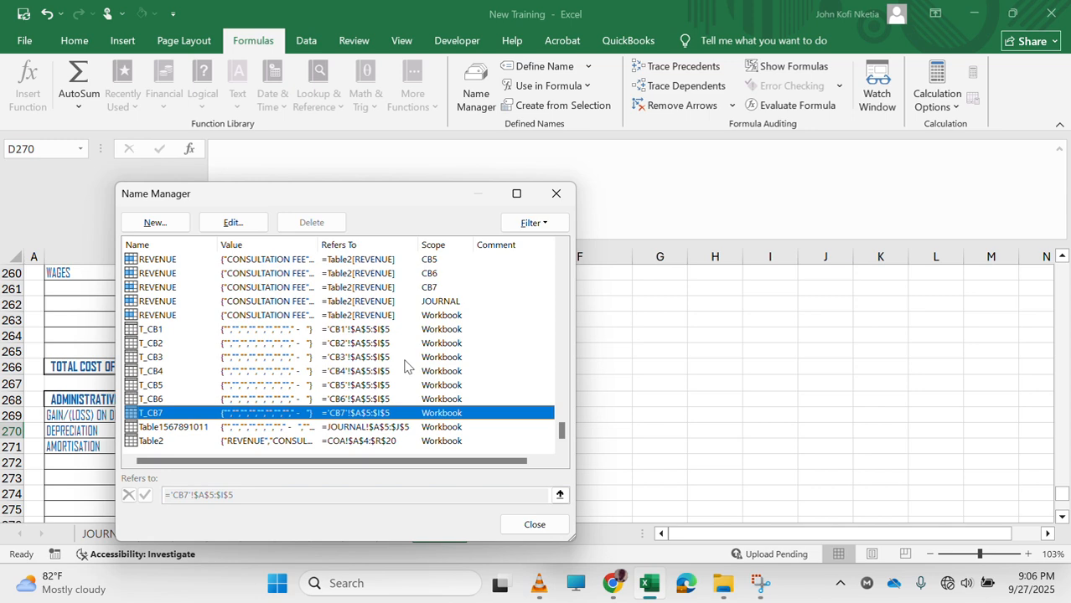
left_click(309, 429)
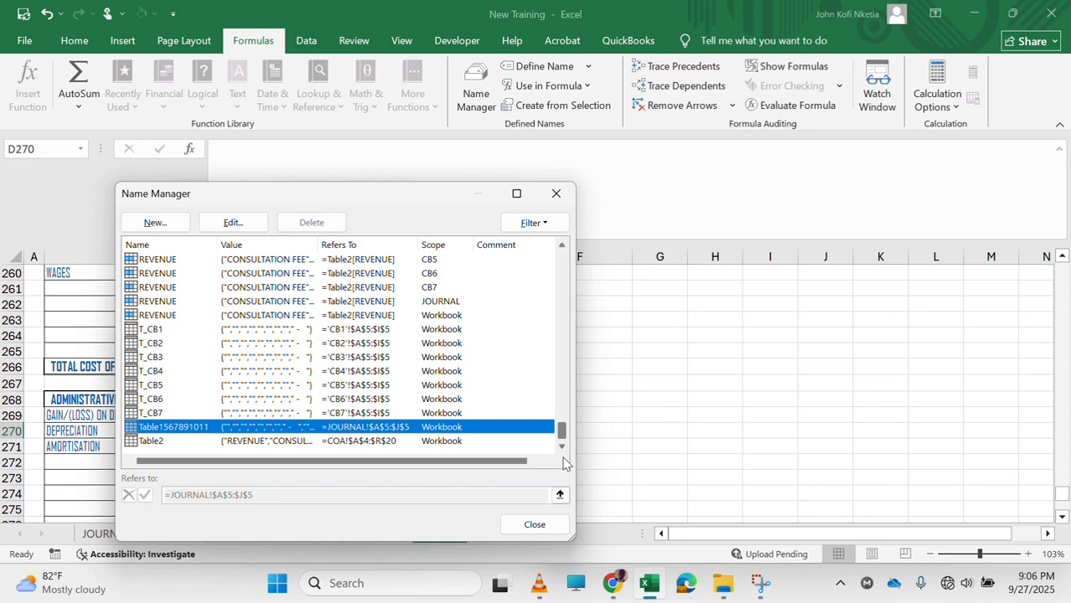
mouse_move(561, 431)
left_mouse_down()
mouse_move(548, 251)
mouse_move(539, 349)
mouse_move(559, 440)
left_mouse_up()
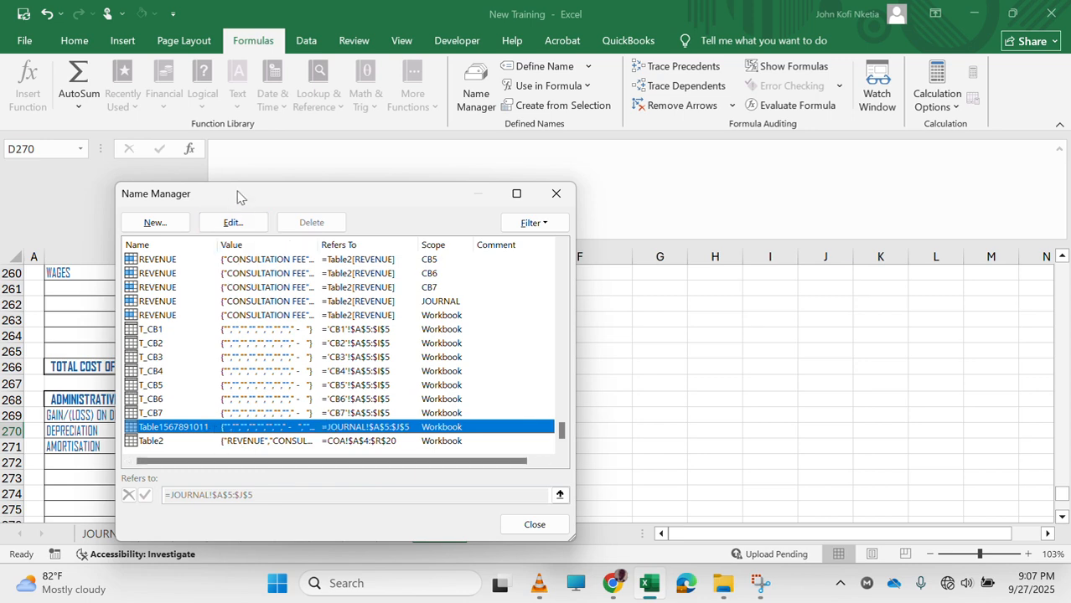
left_click(232, 223)
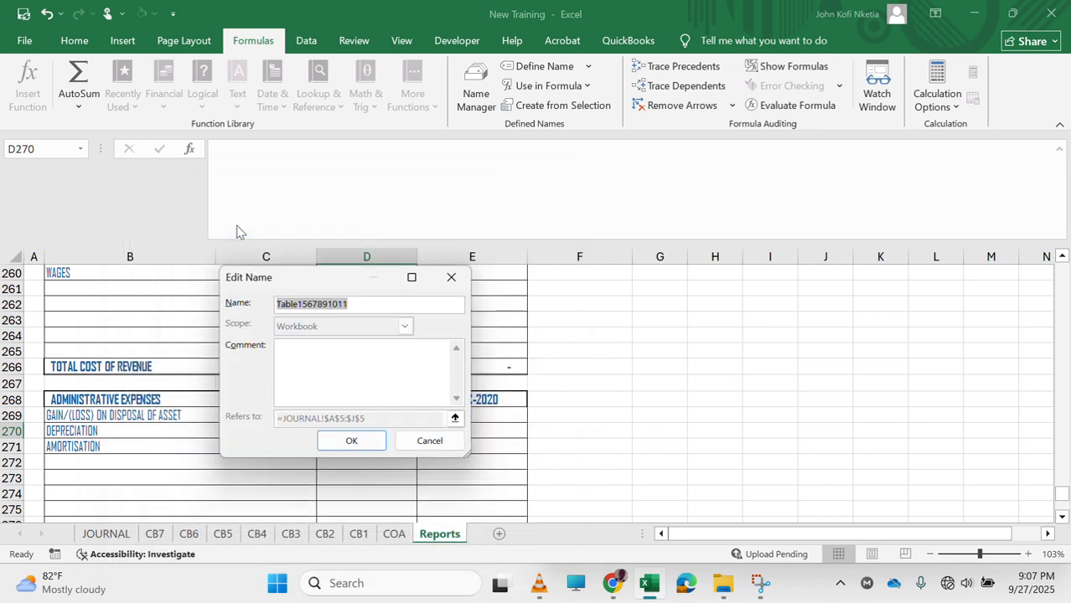
type("JV")
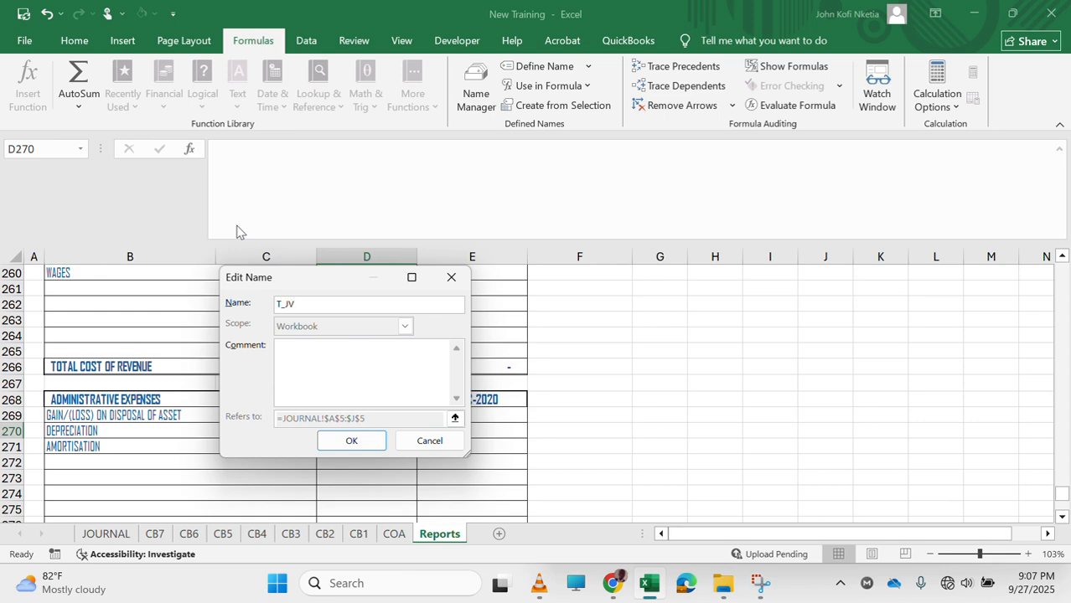
key("Return")
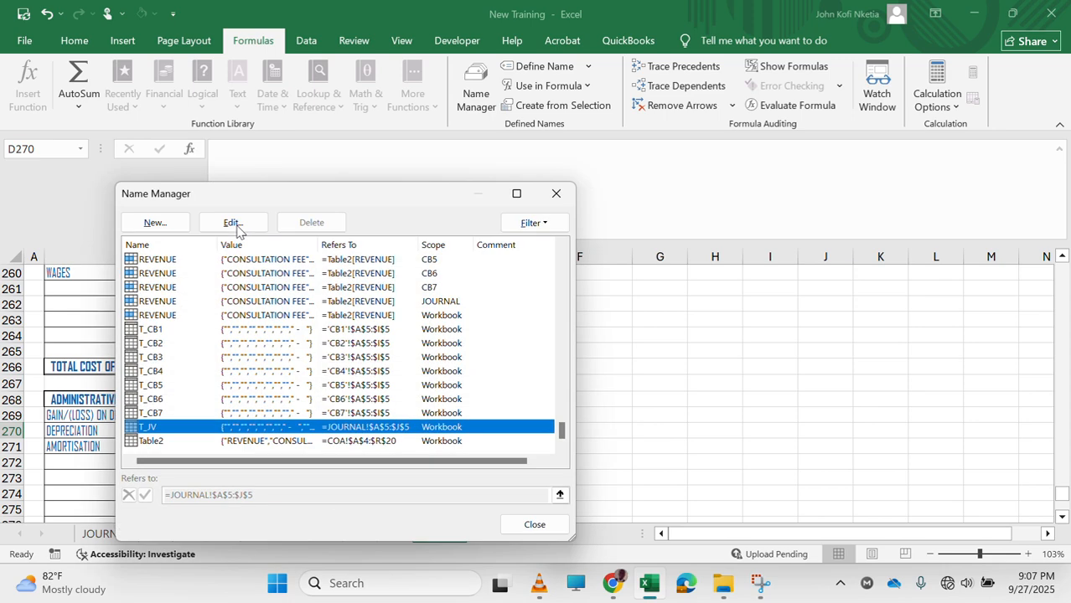
left_click(533, 525)
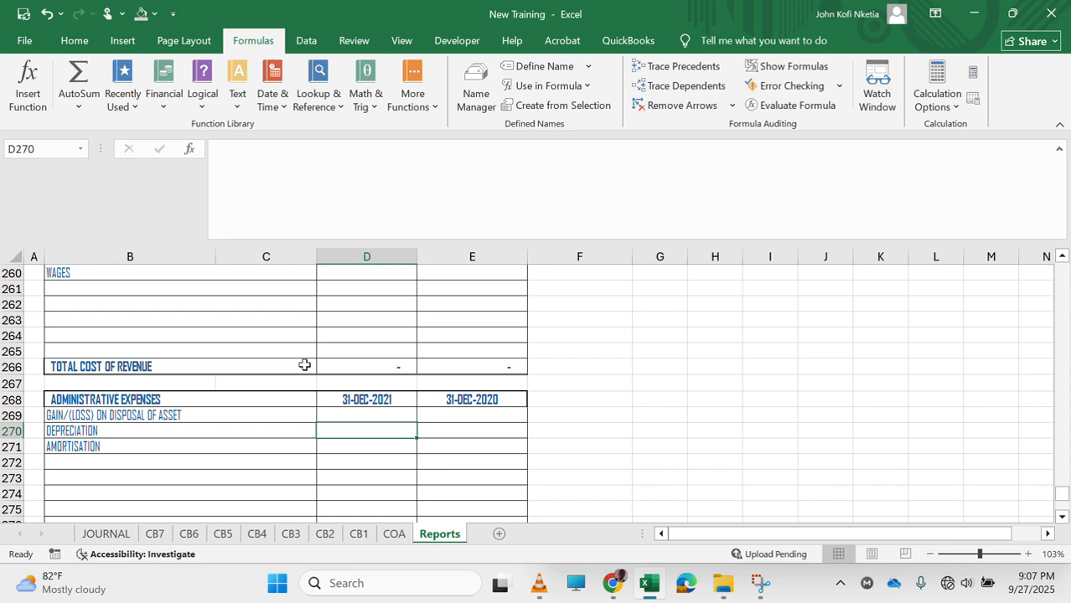
Start a SUMIFS formula in D270 for Depreciation, with the CB1 sheet's T_CB1[CREDIT] column as the sum range.
type("=")
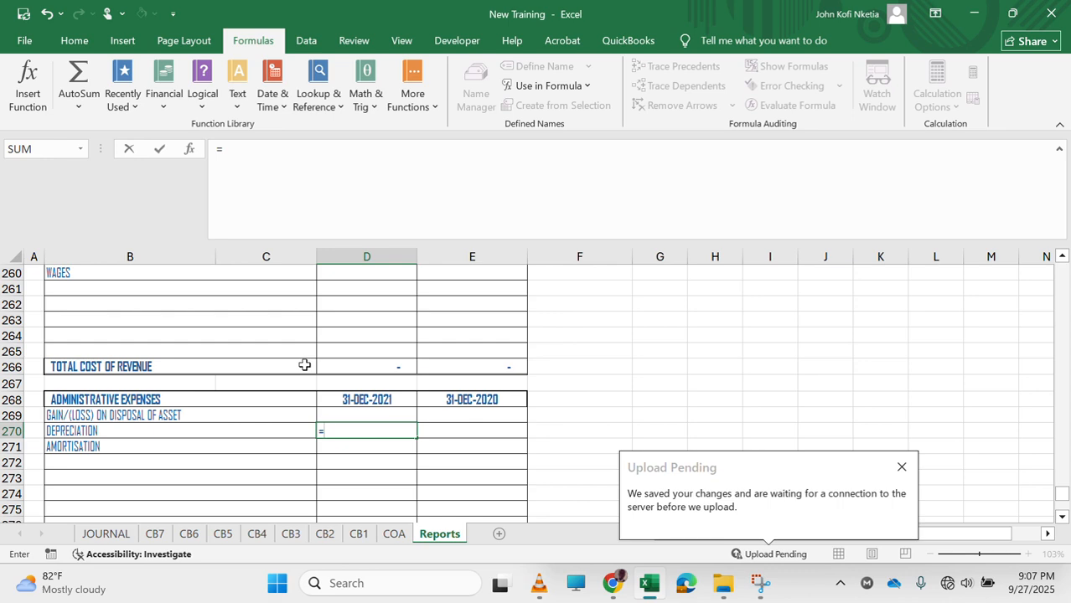
type("SUMIFS(")
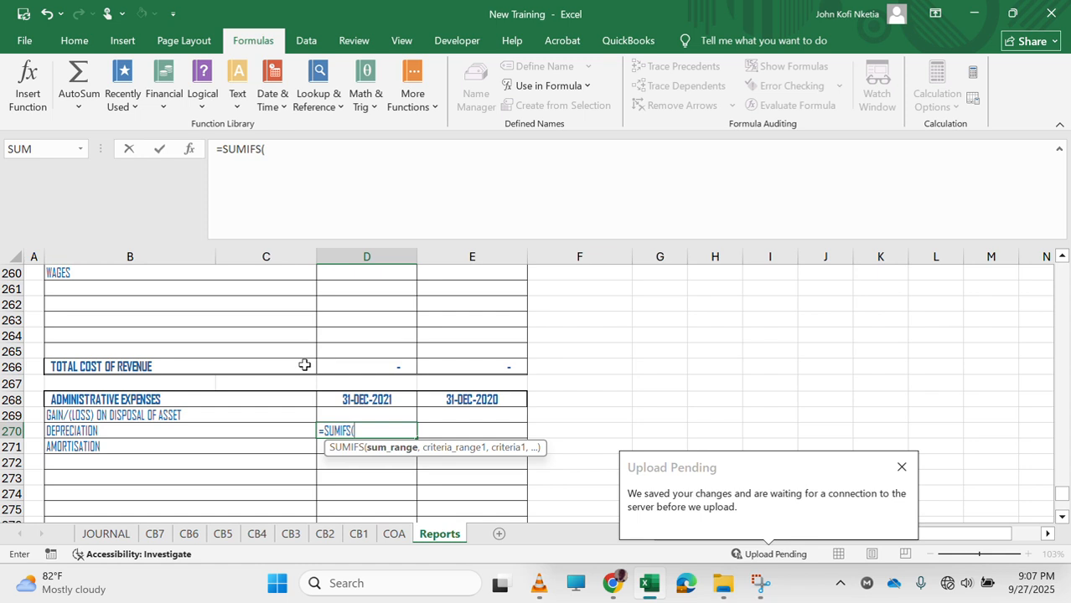
left_click(360, 536)
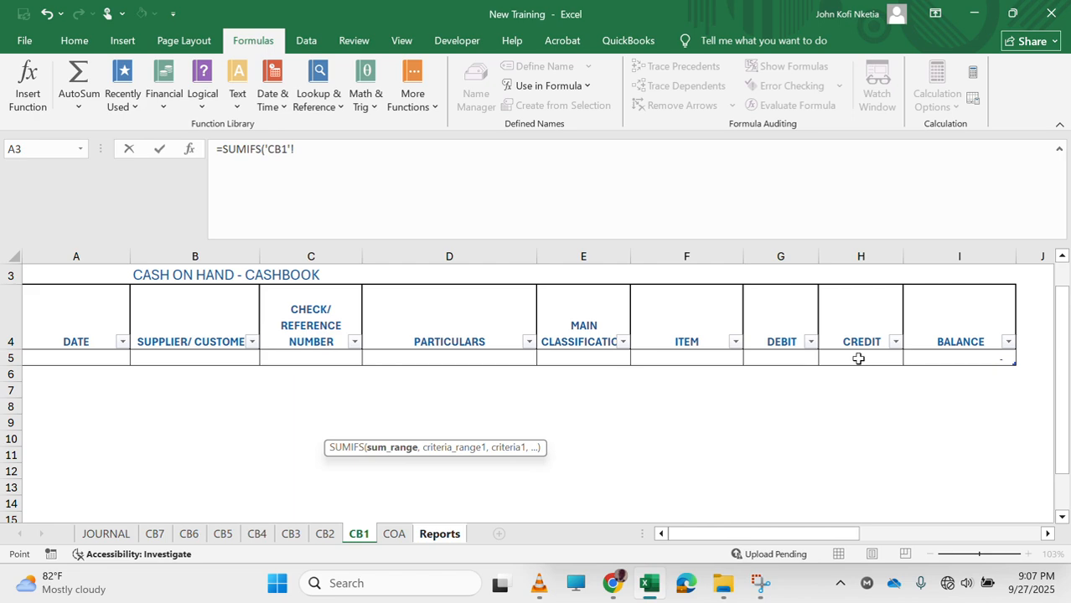
left_click(858, 358)
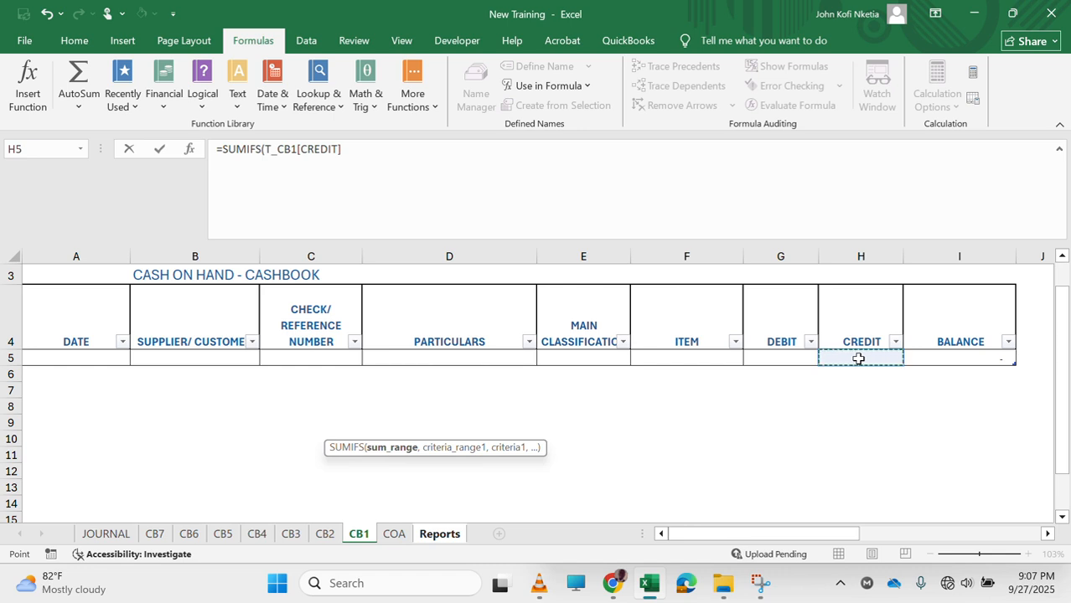
type(",")
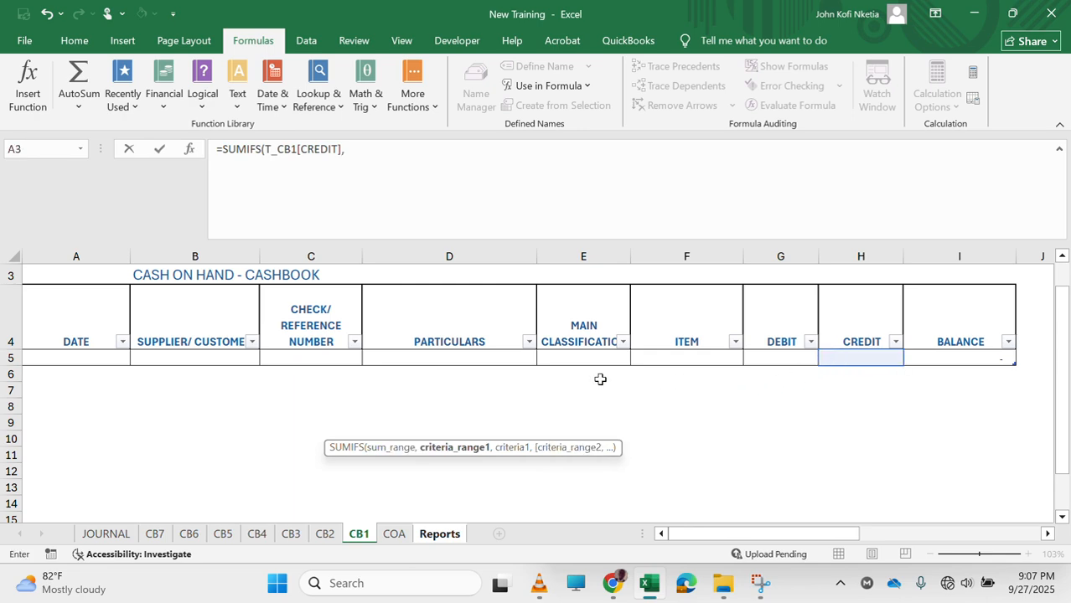
Add T_CB1[ITEM] as the first criteria range, matched against the Depreciation label as Reports!$B270 with only the column locked.
left_click(686, 355)
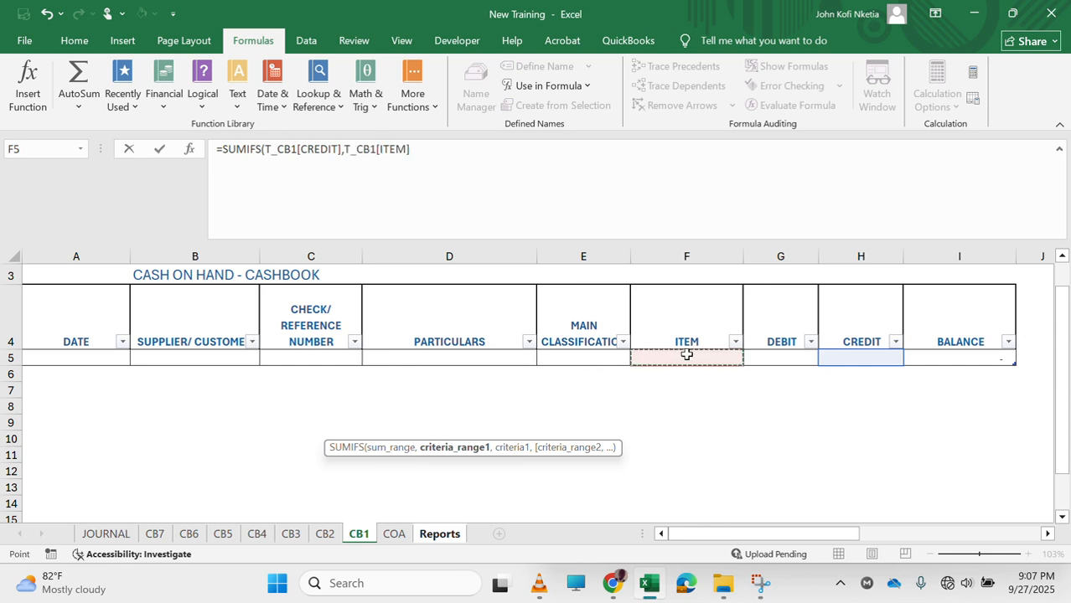
type(",")
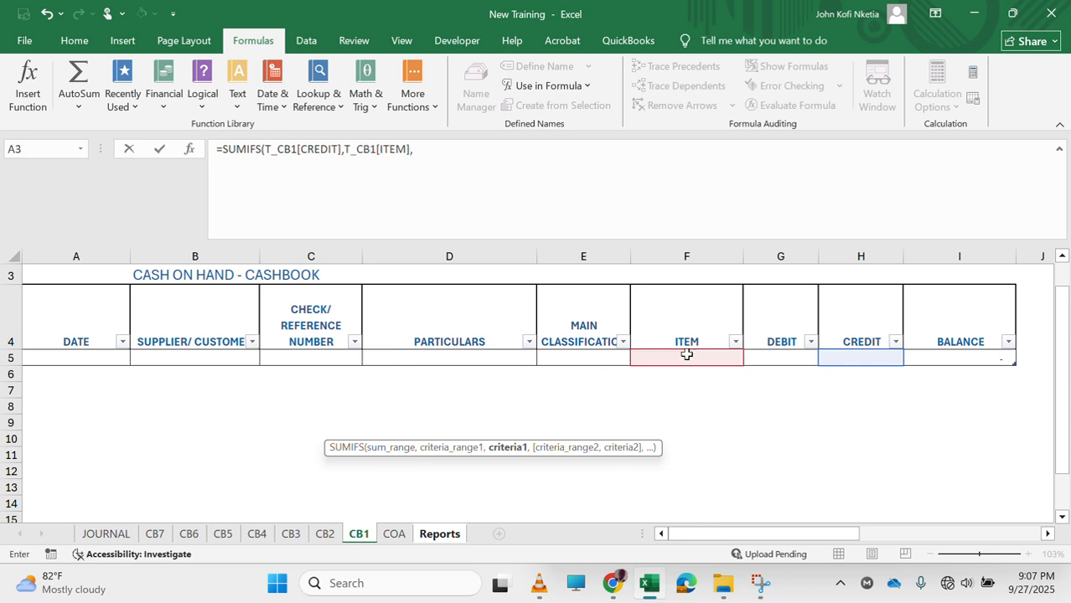
left_click(442, 534)
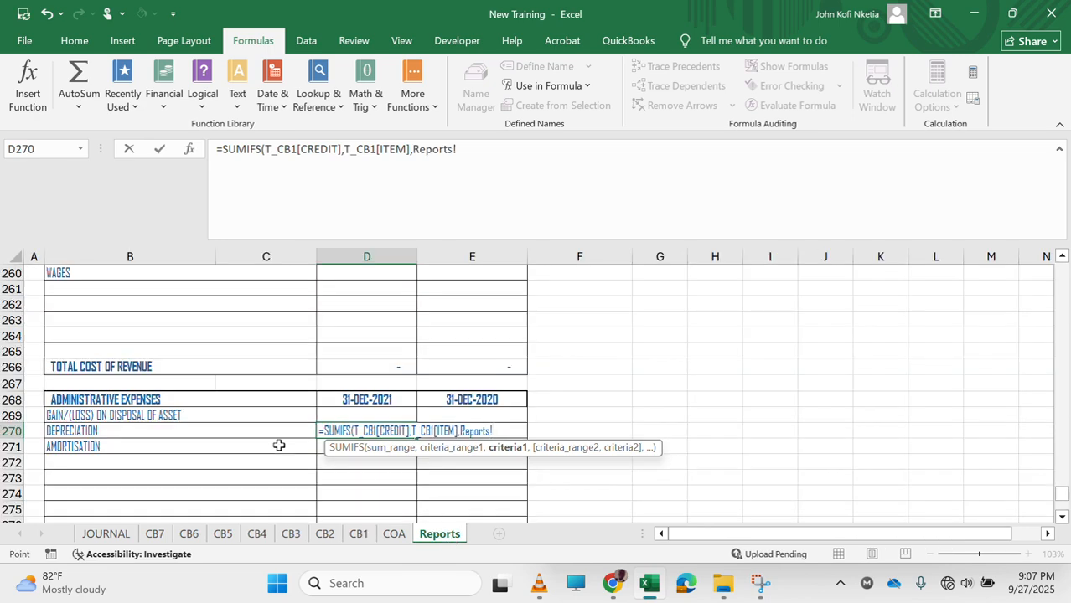
left_click(82, 429)
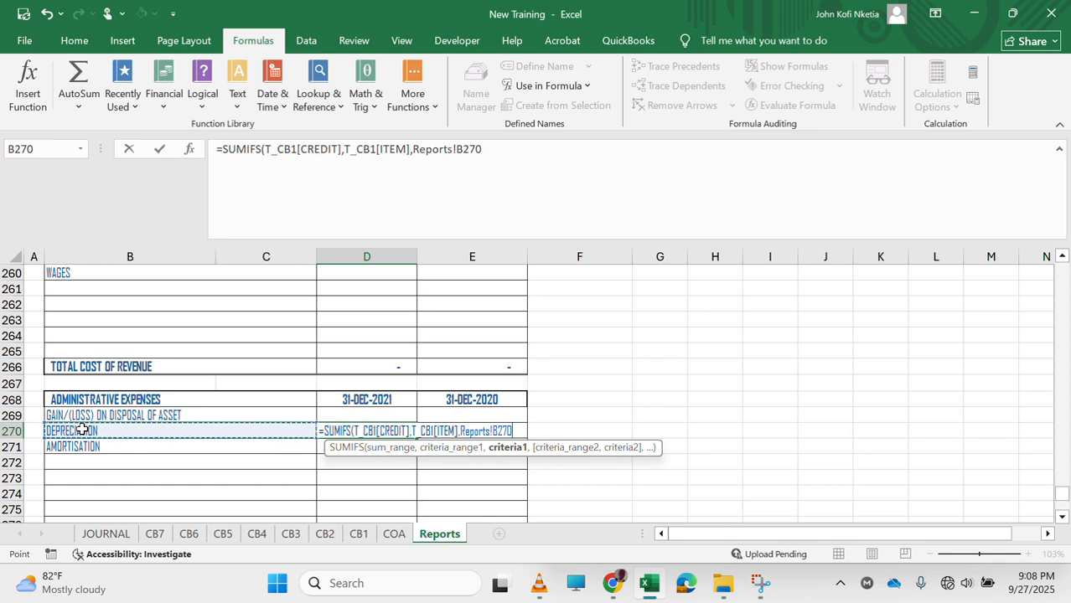
key("F4")
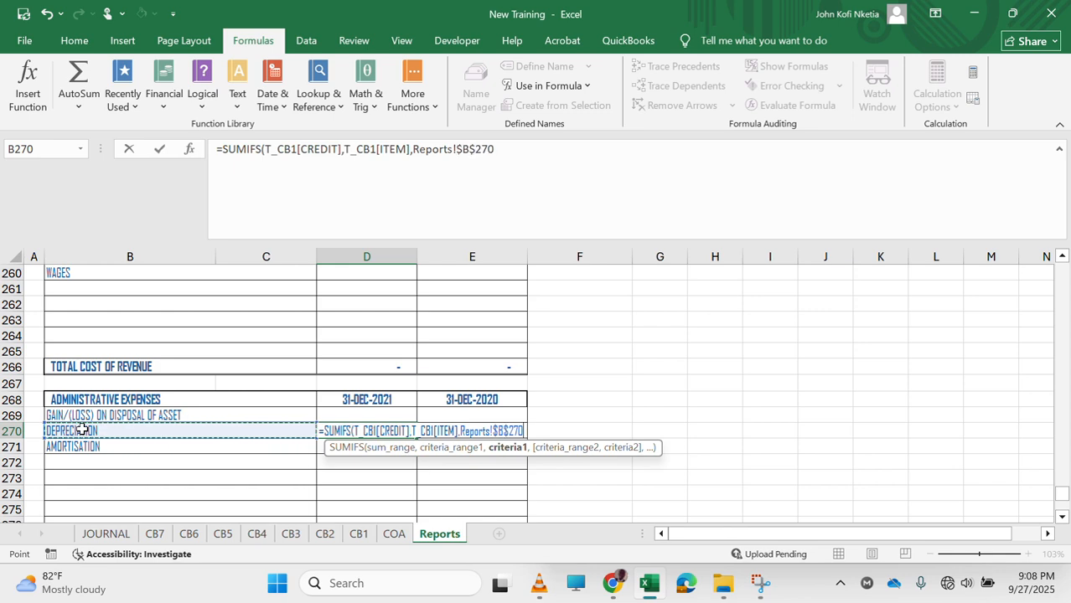
key("F4")
key("F4")
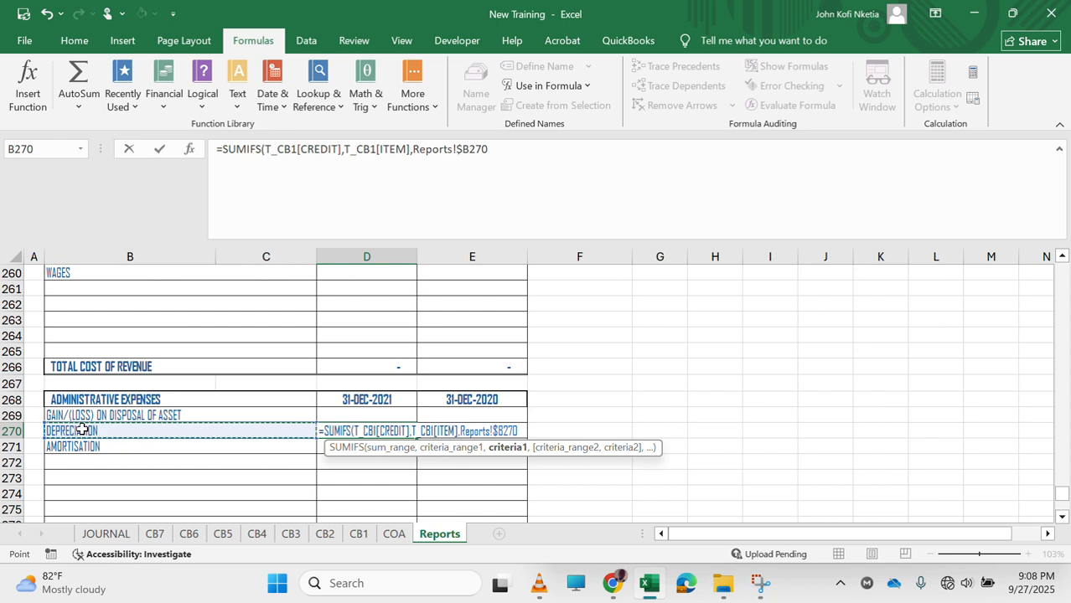
left_click(446, 32)
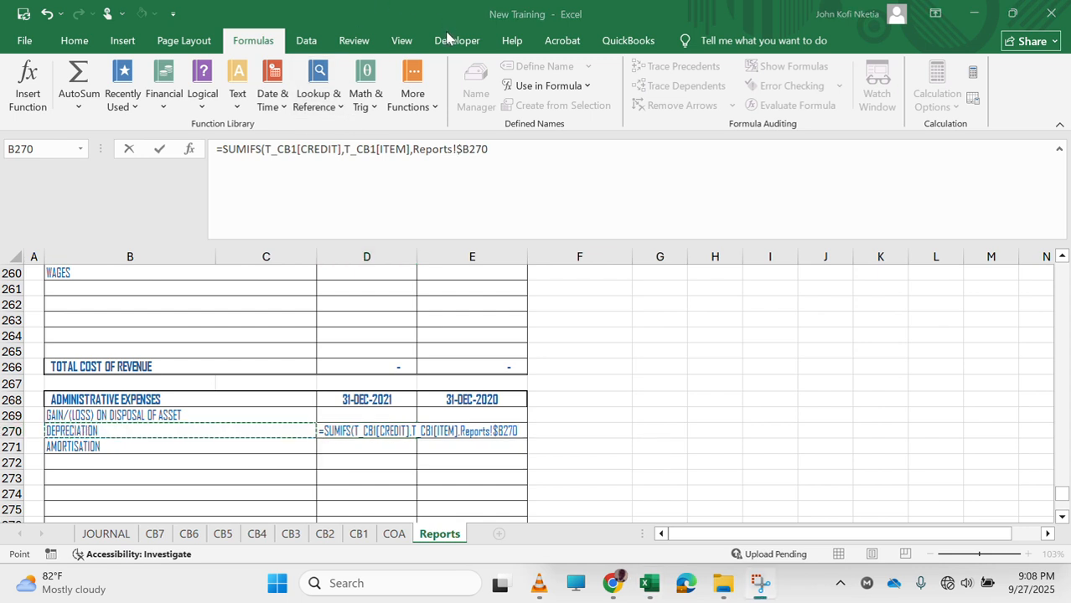
left_click(473, 150)
left_click(497, 148)
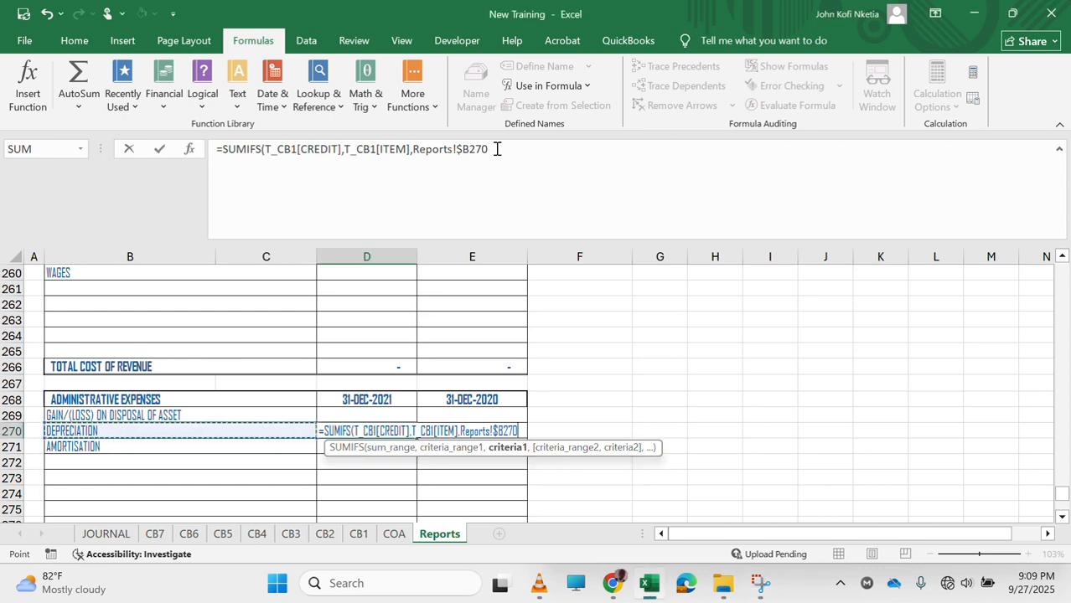
Add T_CB1[DATE] as the second criteria range and begin its criterion with the ">=" operator.
type(",")
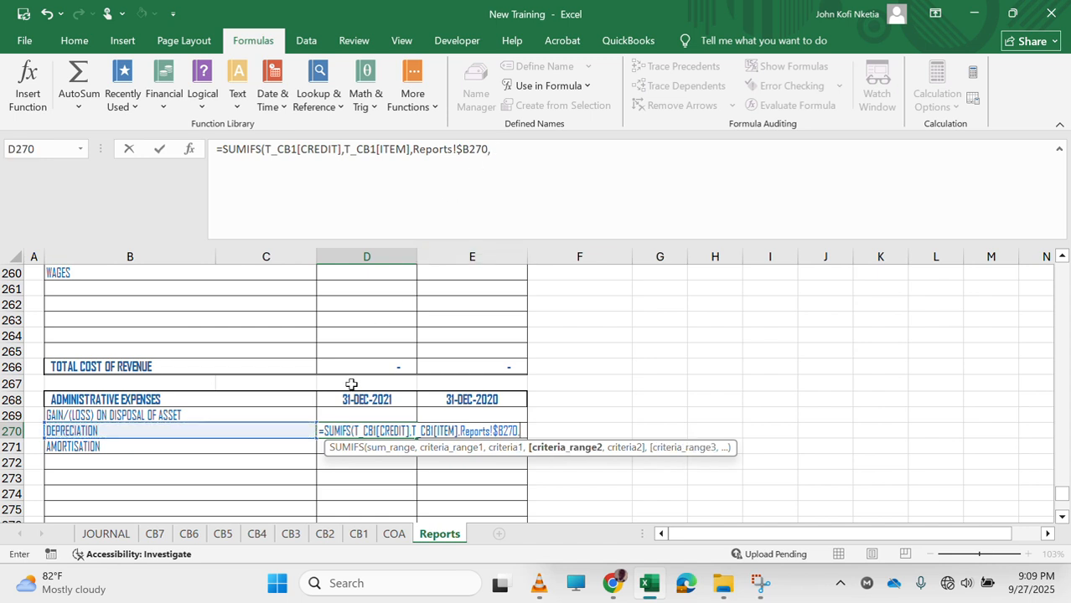
scroll(377, 381, "up", 2)
scroll(377, 381, "up", 20)
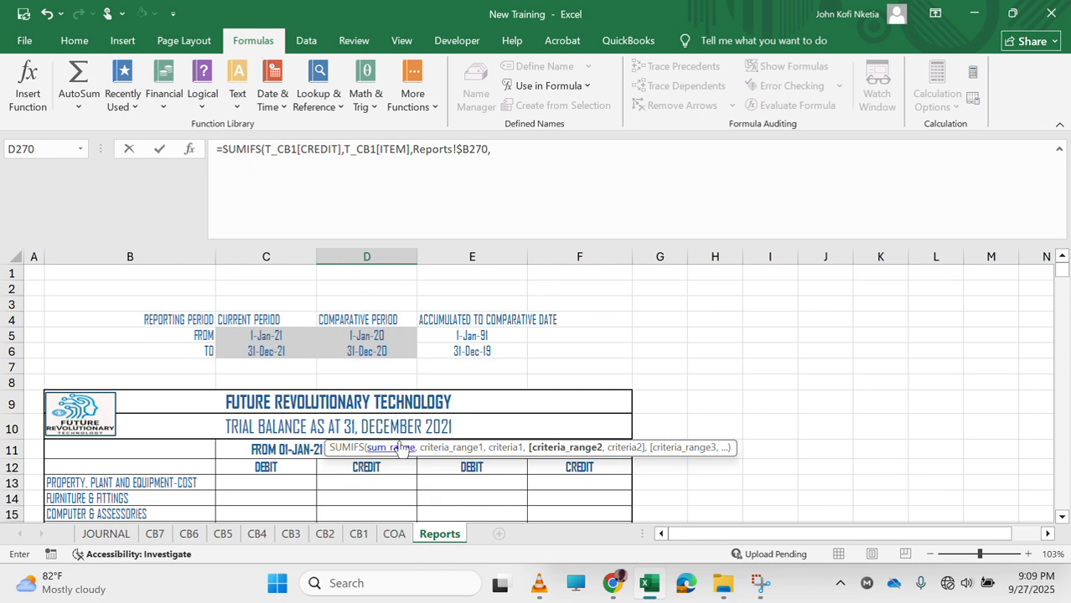
left_click(359, 535)
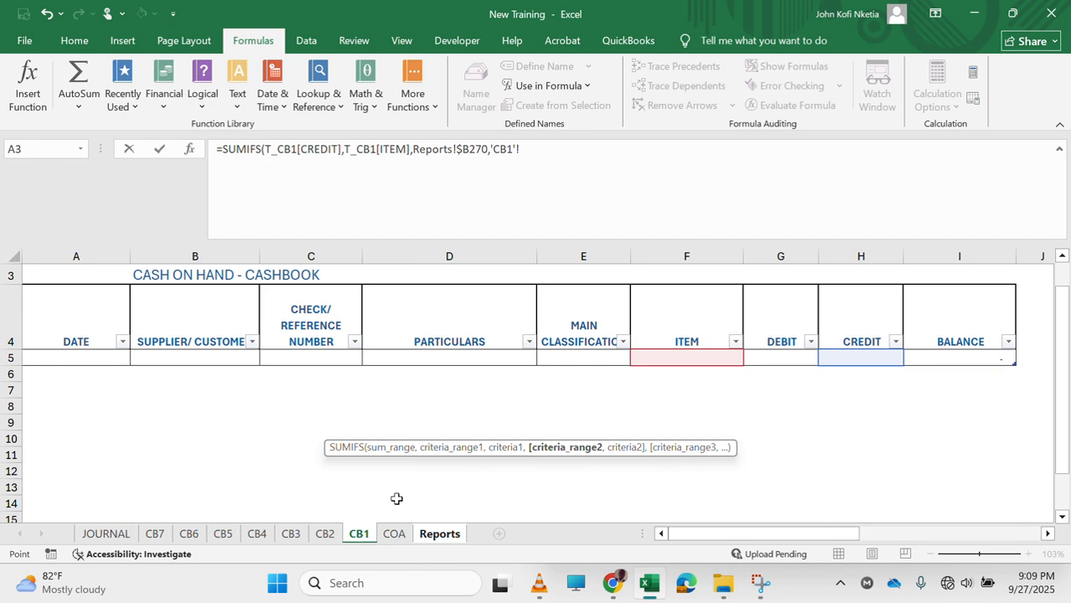
left_click(83, 356)
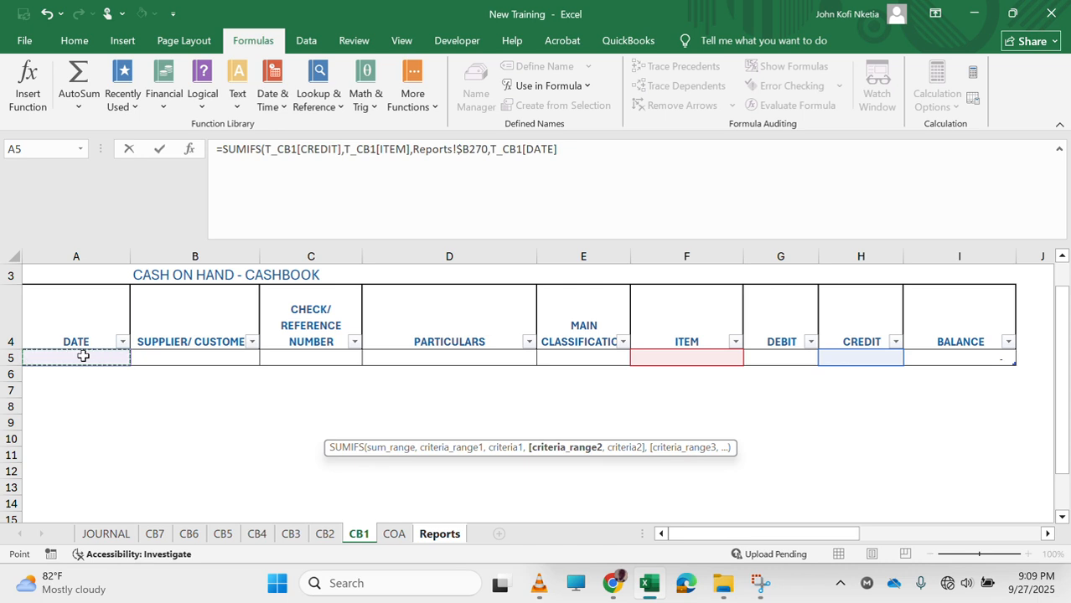
type(",\">=")
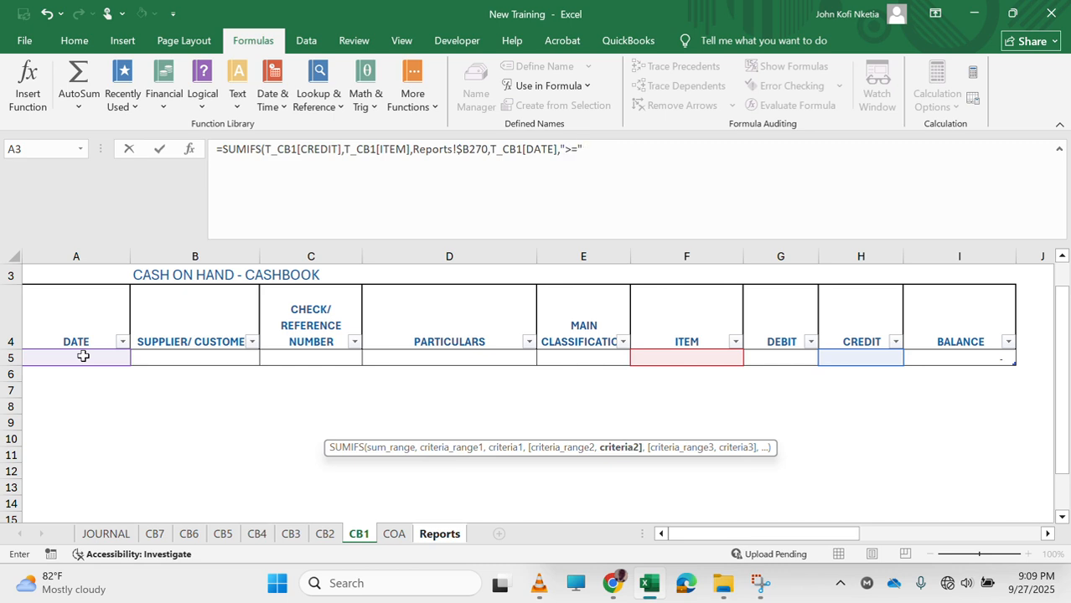
type("&")
left_click(437, 536)
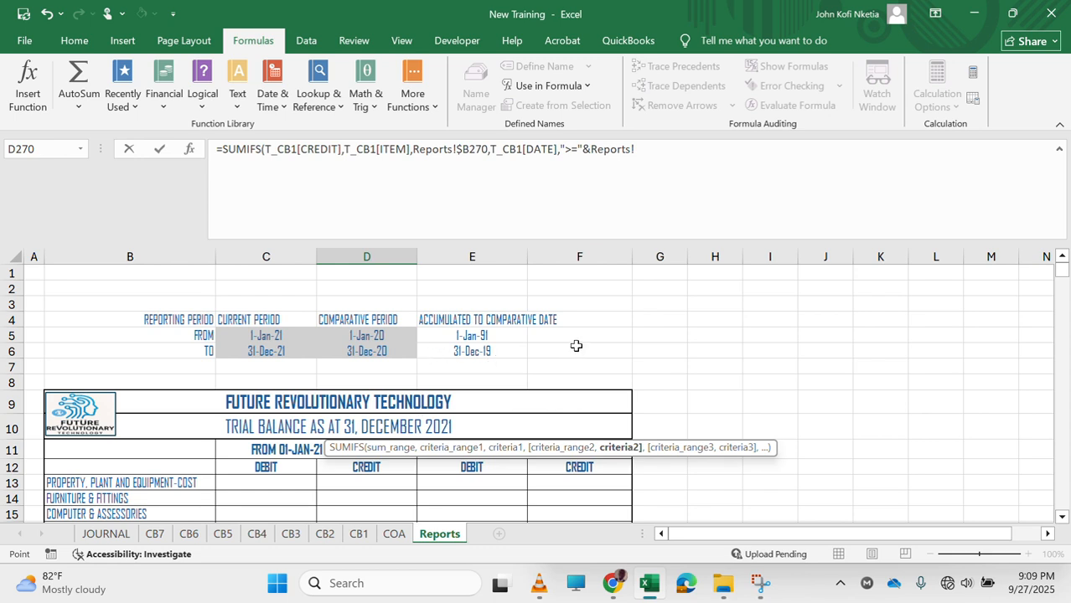
key("BackSpace")
key("BackSpace")
key("BackSpace")
key("BackSpace")
key("BackSpace")
key("BackSpace")
key("BackSpace")
key("BackSpace")
key("BackSpace")
Complete the start-date criterion by joining the named cell CFRM to the operator, as ">="&CFRM.
type("CTO")
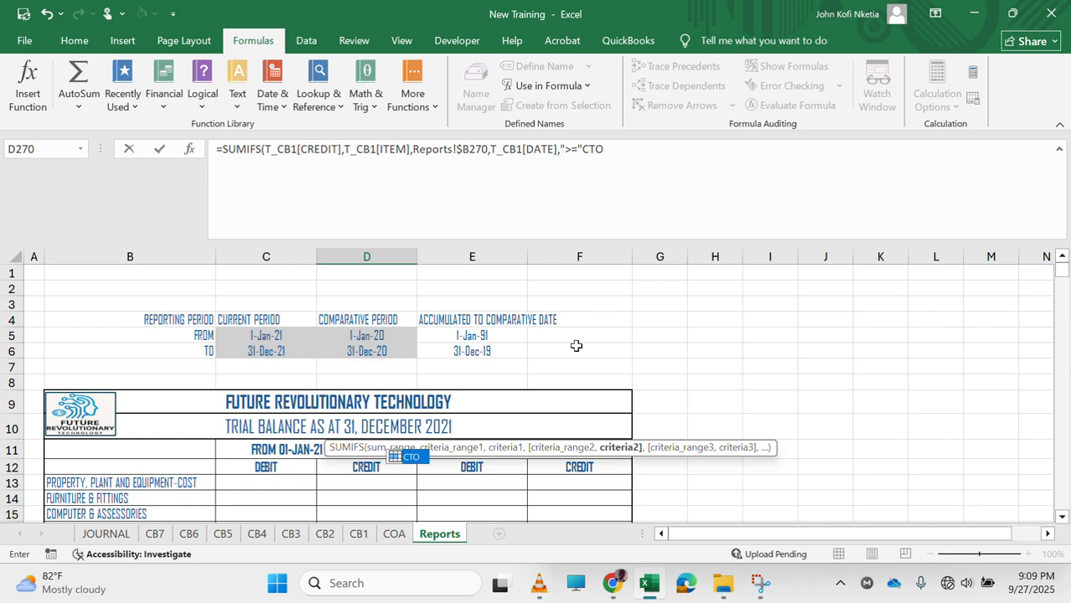
left_click(584, 149)
type("&")
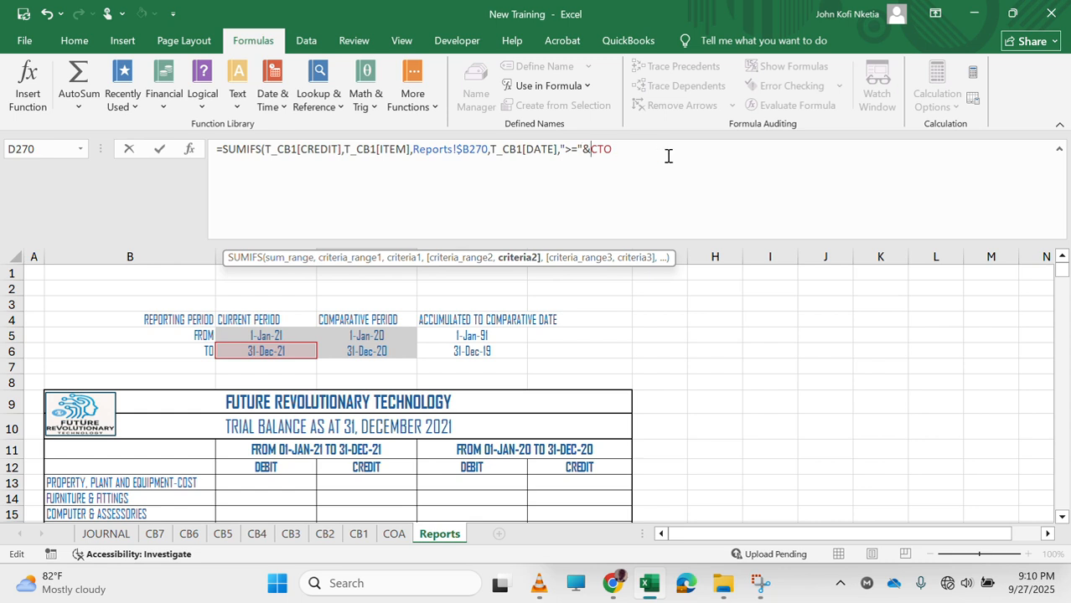
left_click(642, 152)
key("BackSpace")
key("BackSpace")
type("FRM")
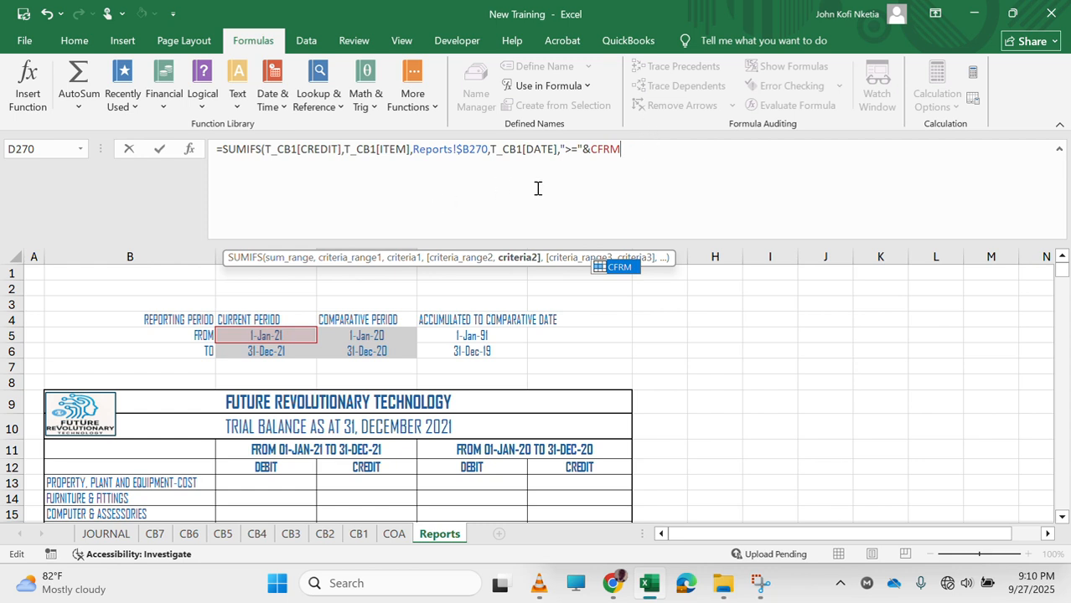
left_click(660, 157)
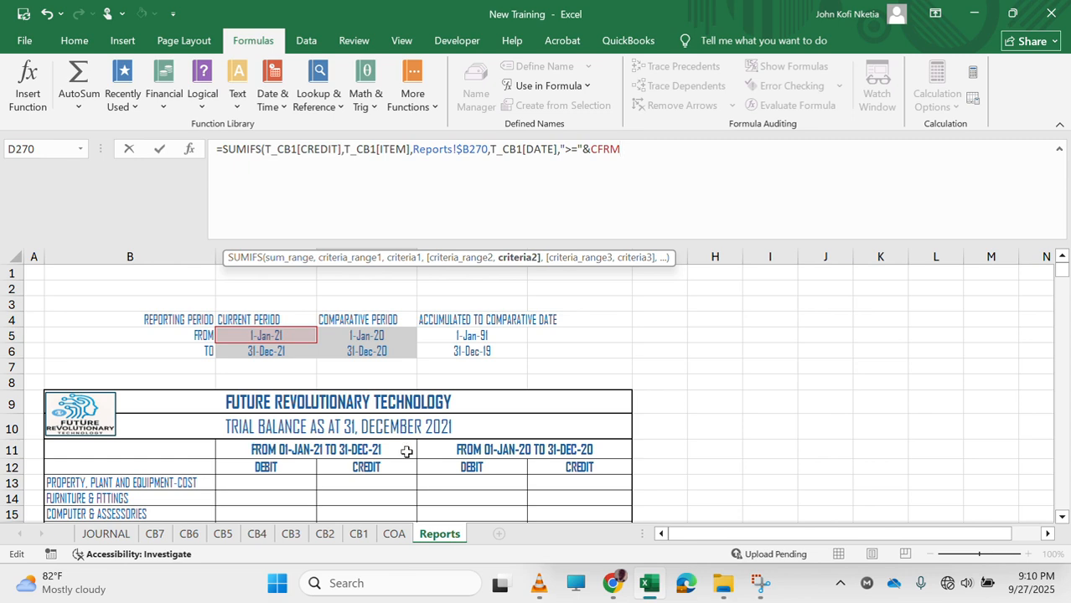
Add T_CB1[DATE] from the CB1 sheet as the third criteria range with the end-date criterion "<="&CTO.
type(",")
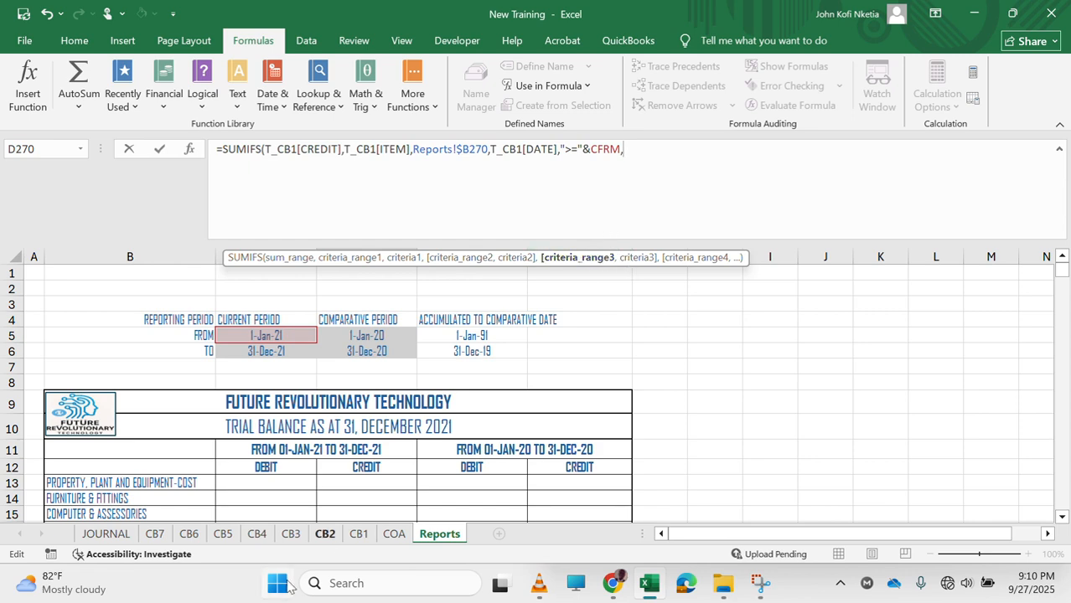
left_click(358, 533)
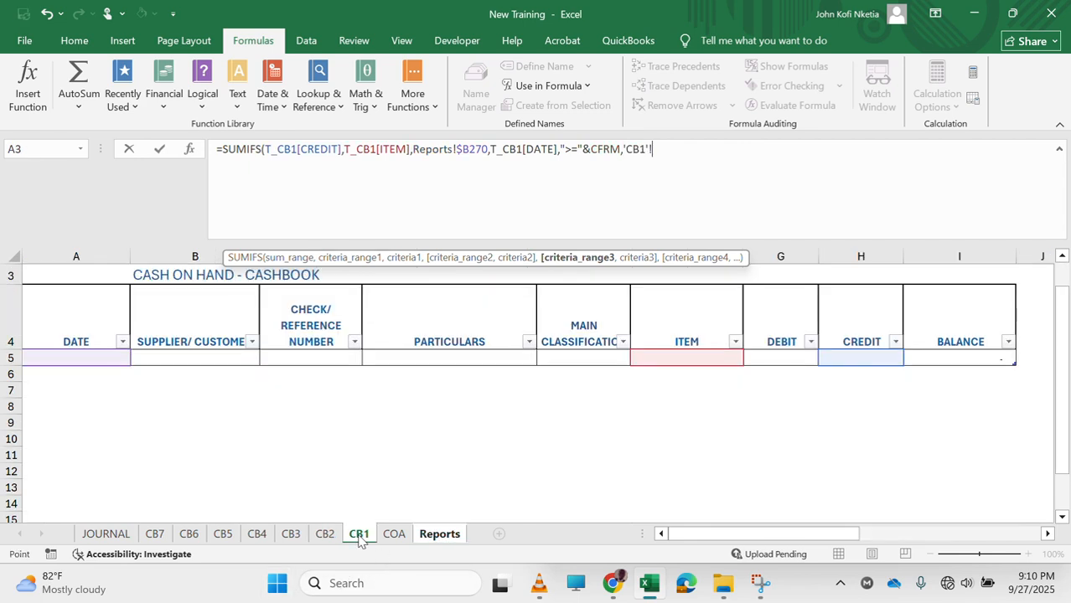
left_click(80, 357)
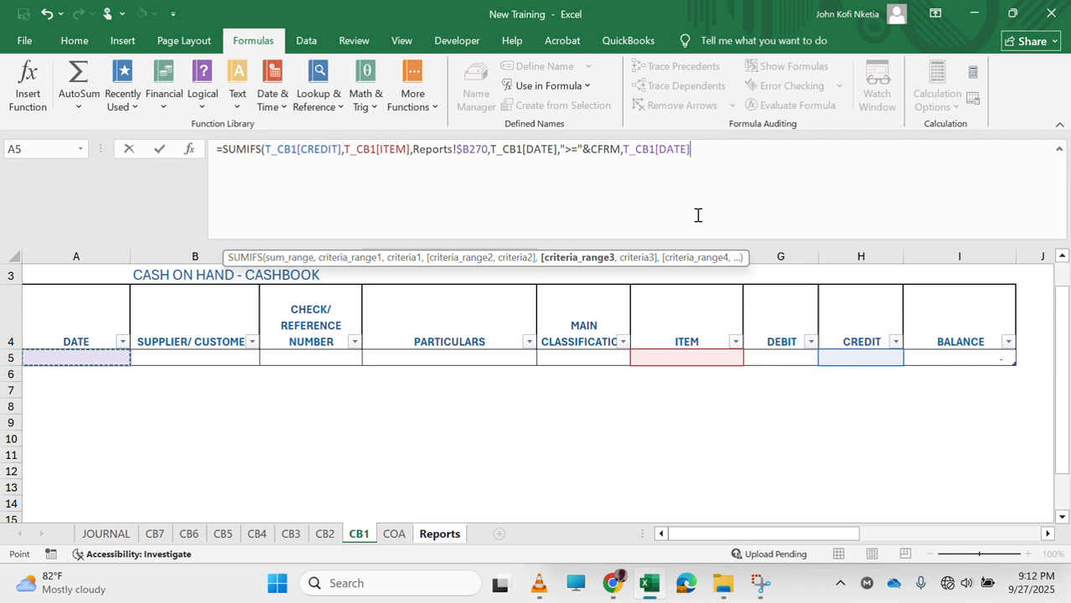
type(",")
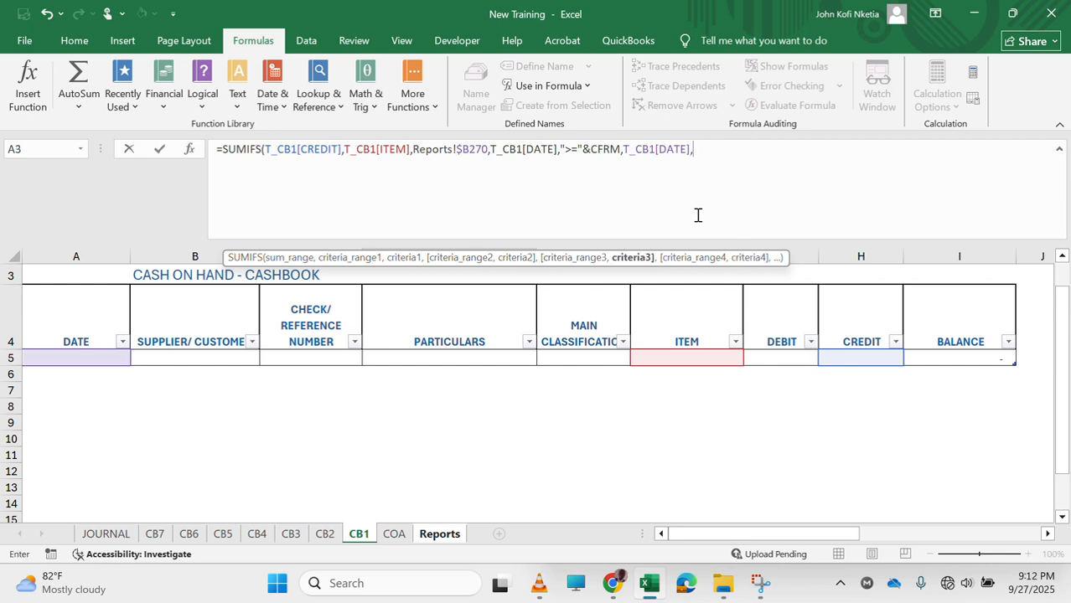
type("\"<=\"&C")
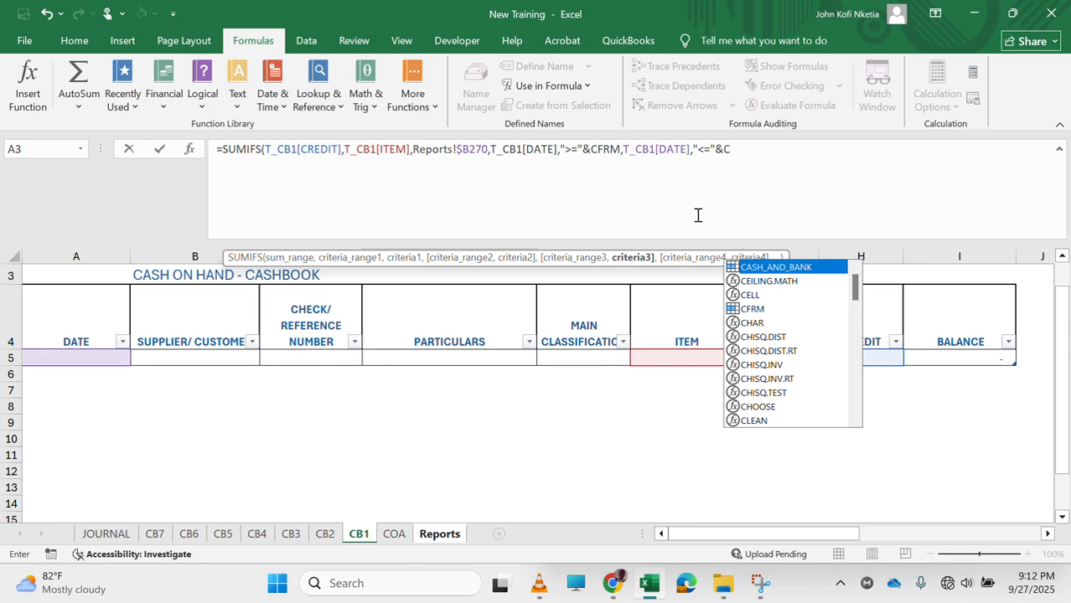
type("TO")
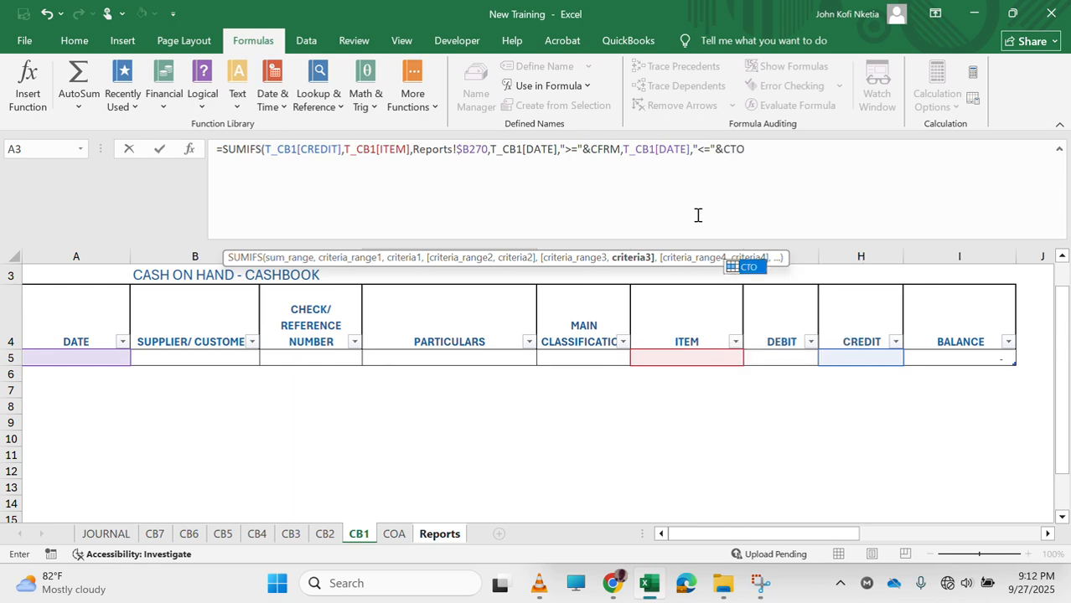
Finish the end-date criterion with CTO and enter the completed cashbook SUMIFS formula in Reports cell D270.
key("Tab")
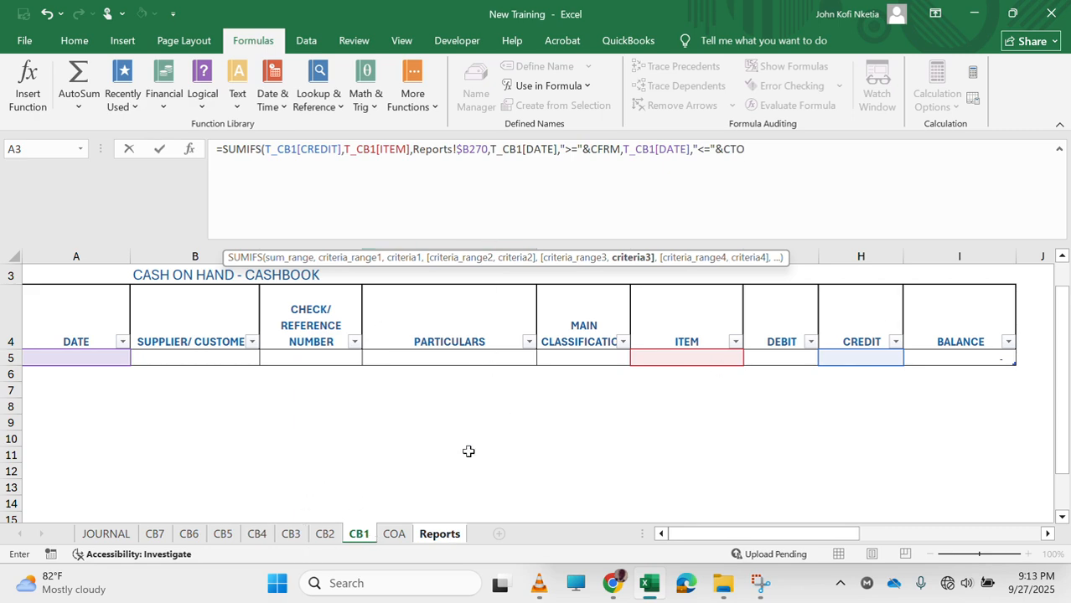
left_click(437, 533)
key("Return")
Reopen the Depreciation formula in D270 for editing and append a plus operator after the SUMIFS expression.
scroll(363, 449, "down", 20)
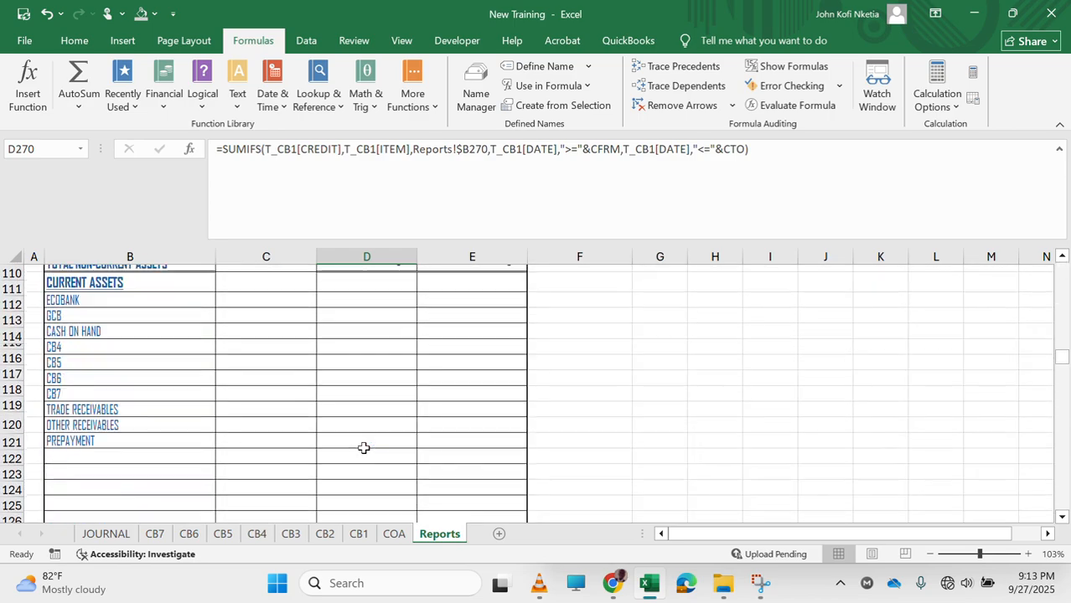
scroll(364, 449, "down", 20)
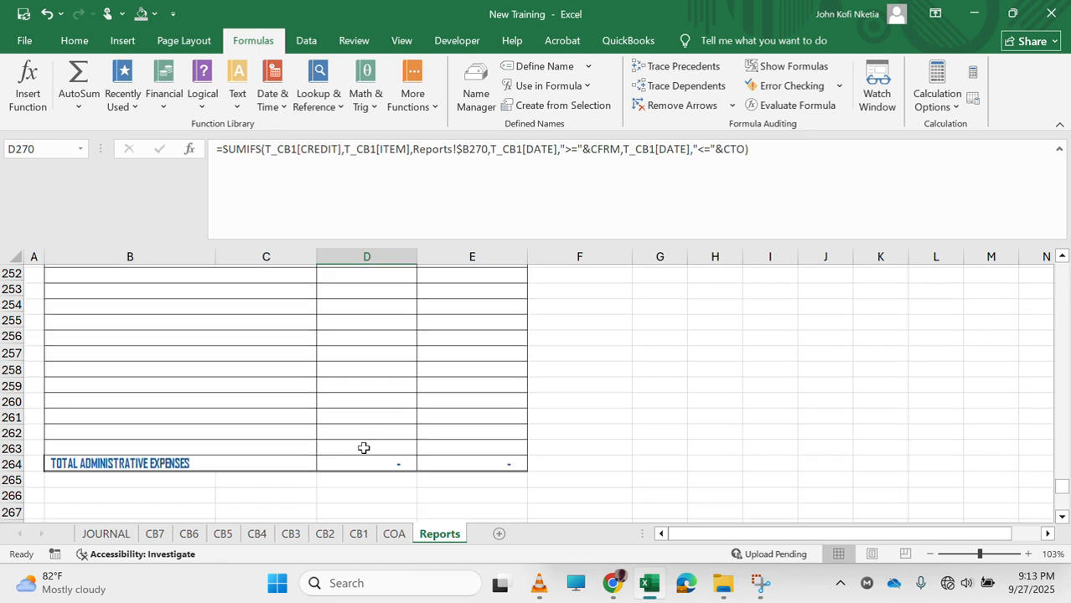
scroll(363, 448, "up", 14)
scroll(364, 448, "down", 7)
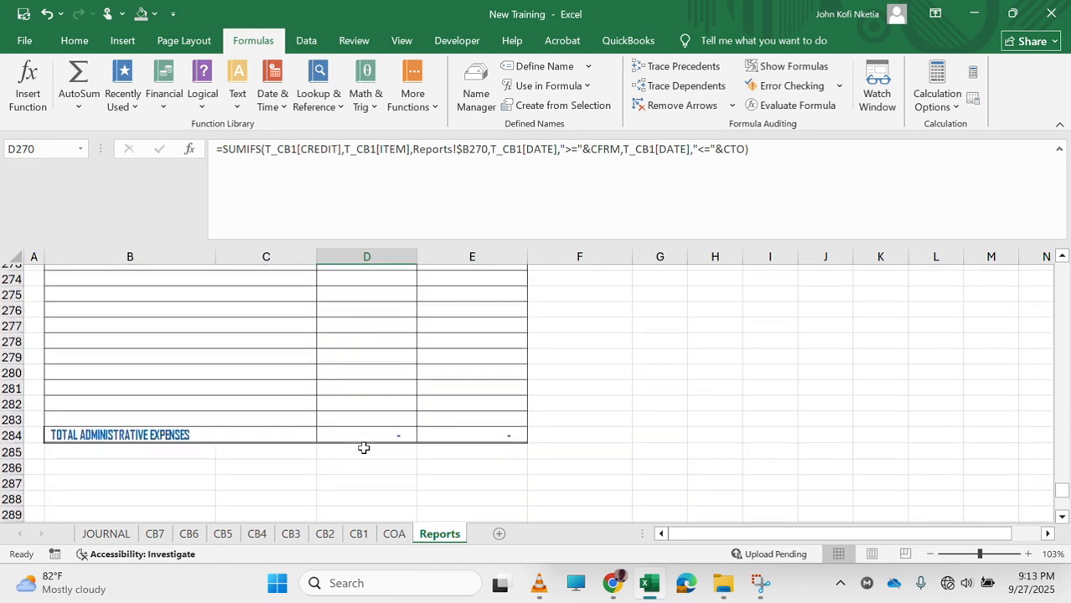
scroll(364, 448, "up", 18)
scroll(363, 448, "down", 10)
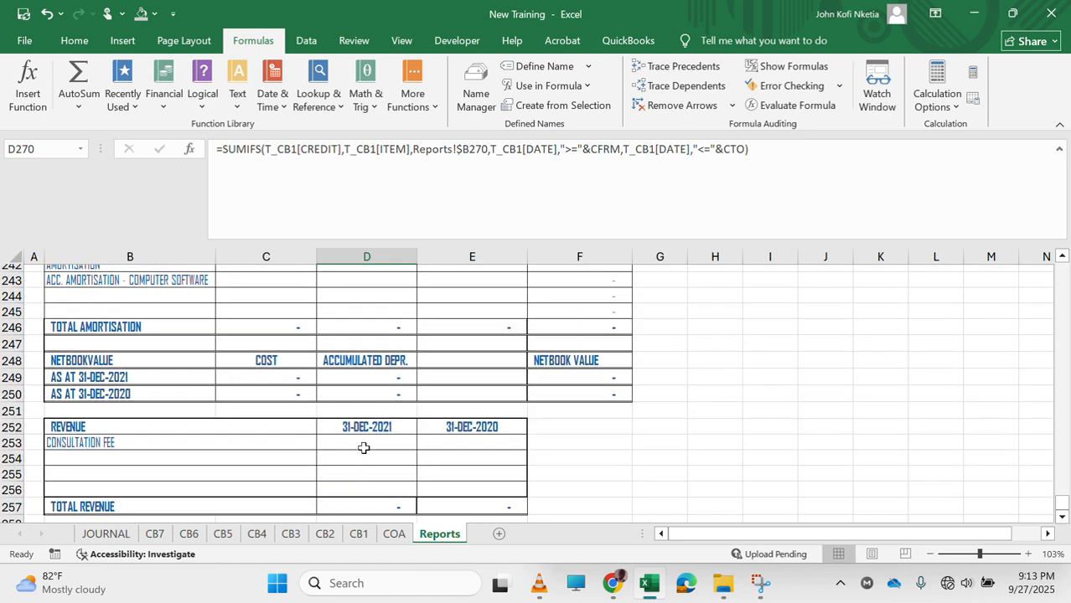
scroll(364, 449, "down", 3)
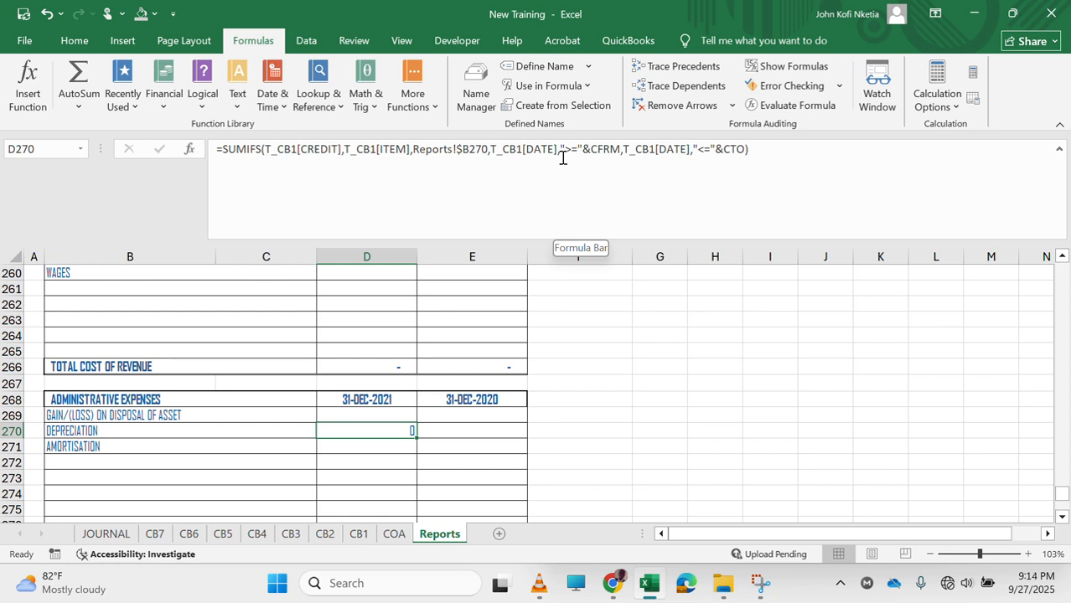
left_click(784, 161)
type("+")
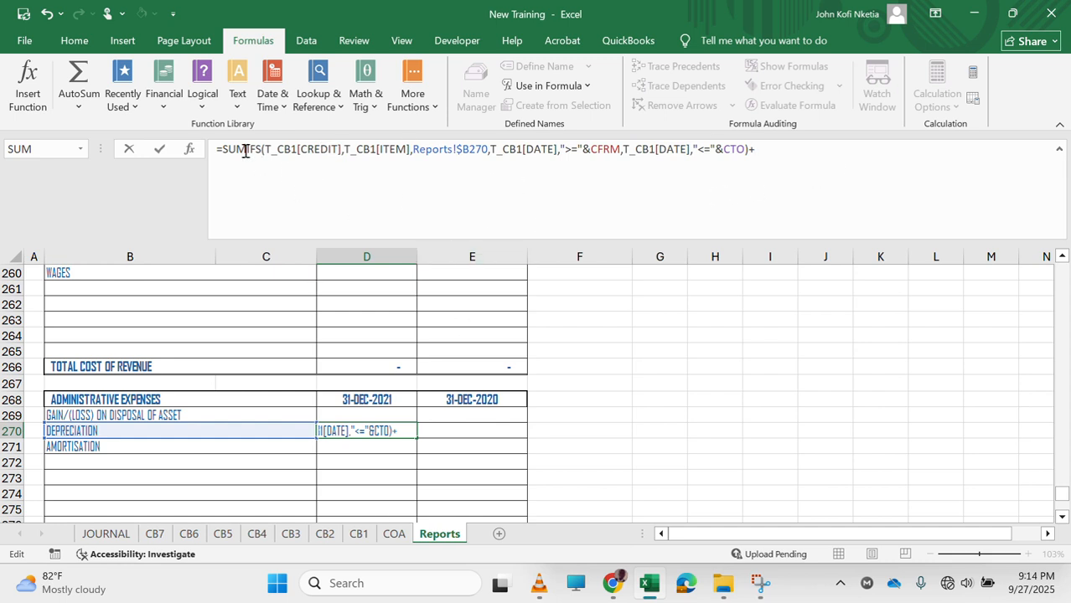
Duplicate the whole SUMIFS expression, without the equals sign, after the plus operator in D270.
left_click_drag(223, 149, 710, 156)
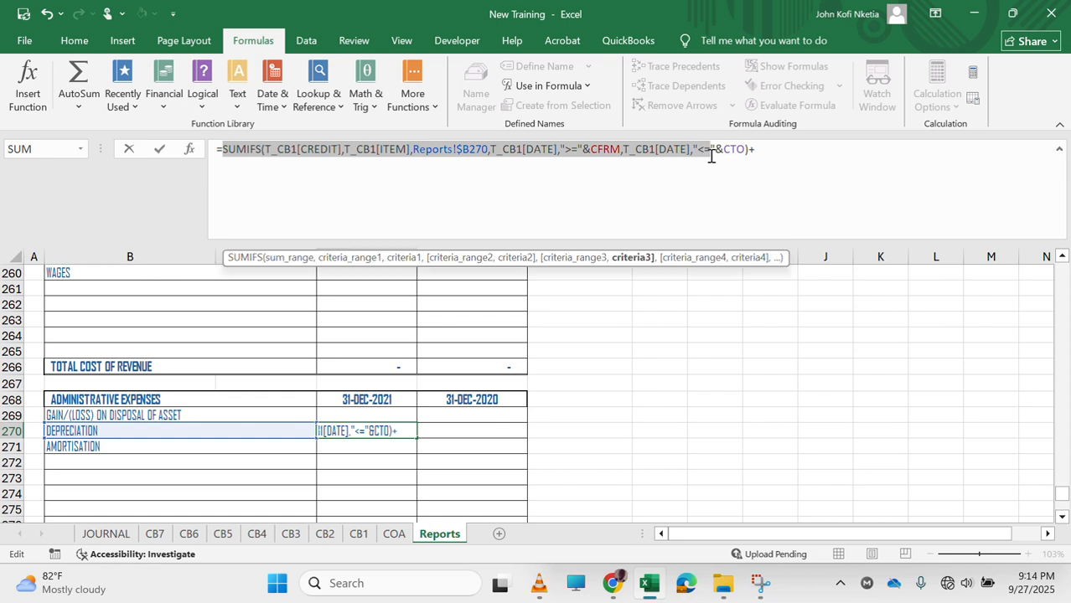
key("shift+Right")
key("shift+Right")
key("shift+Right")
key("shift+Right")
key("shift+Right")
key("shift+Right")
key("ctrl+c")
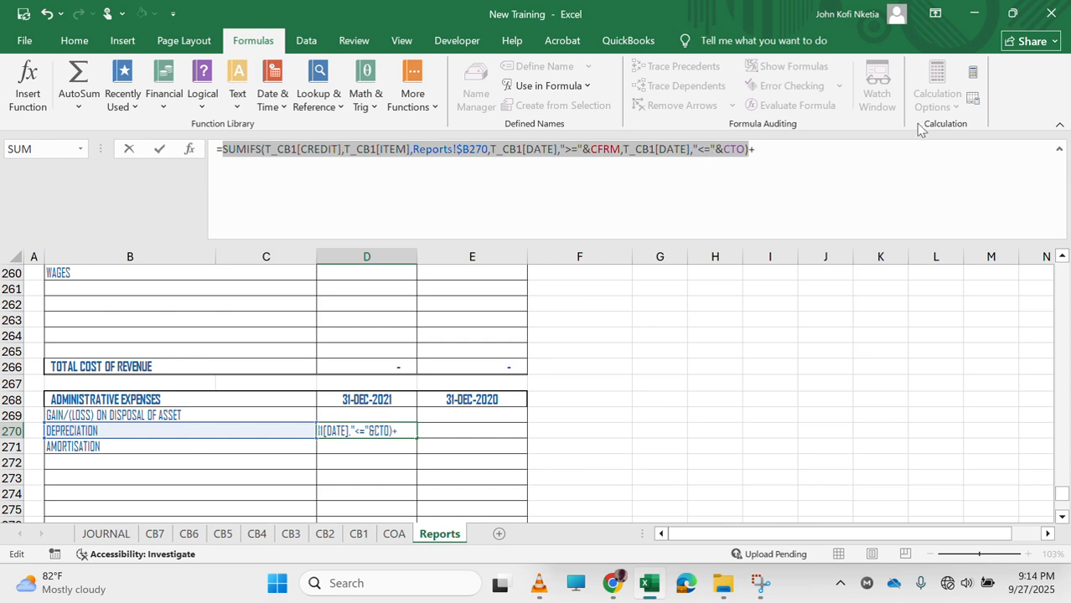
left_click(849, 151)
key("ctrl+v")
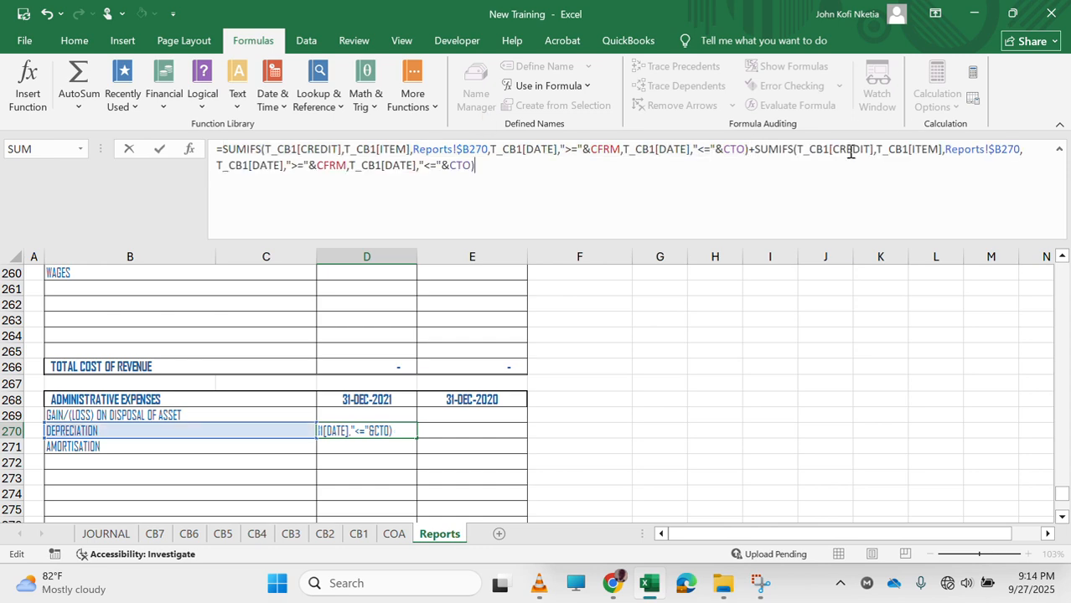
Change the sum range of the second SUMIFS to T_CB1[DEBIT] and enter the combined formula in D270.
double_click(849, 150)
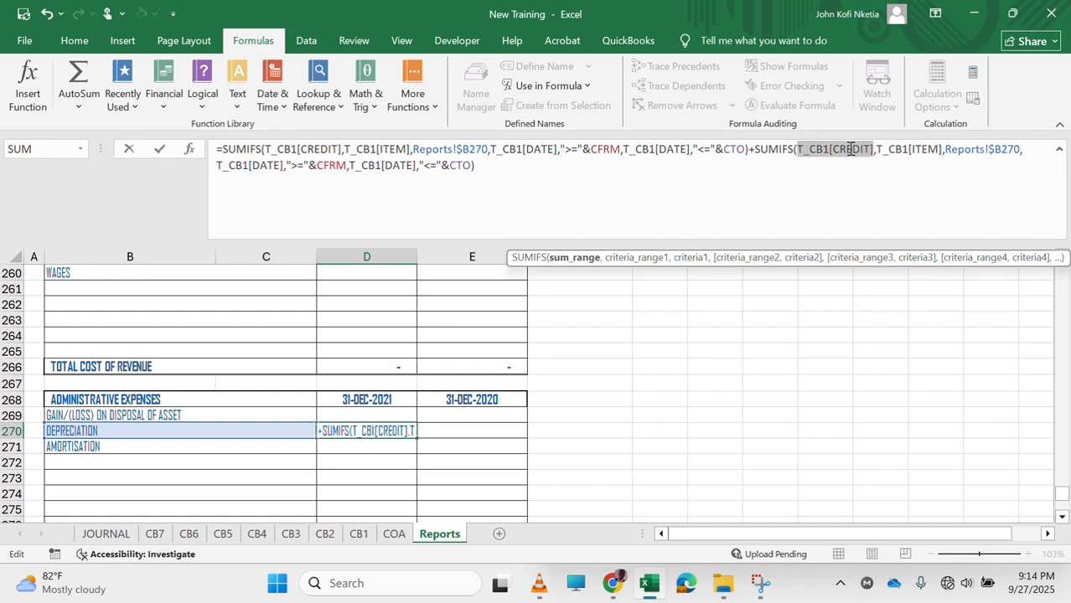
left_click(872, 149)
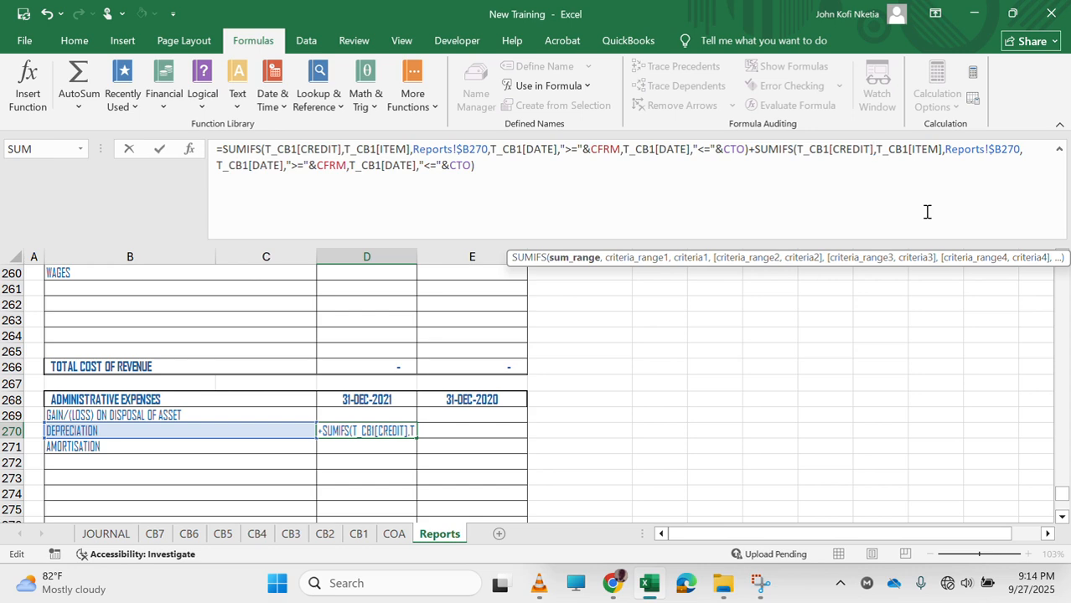
key("Left")
key("BackSpace")
key("BackSpace")
key("BackSpace")
key("BackSpace")
key("BackSpace")
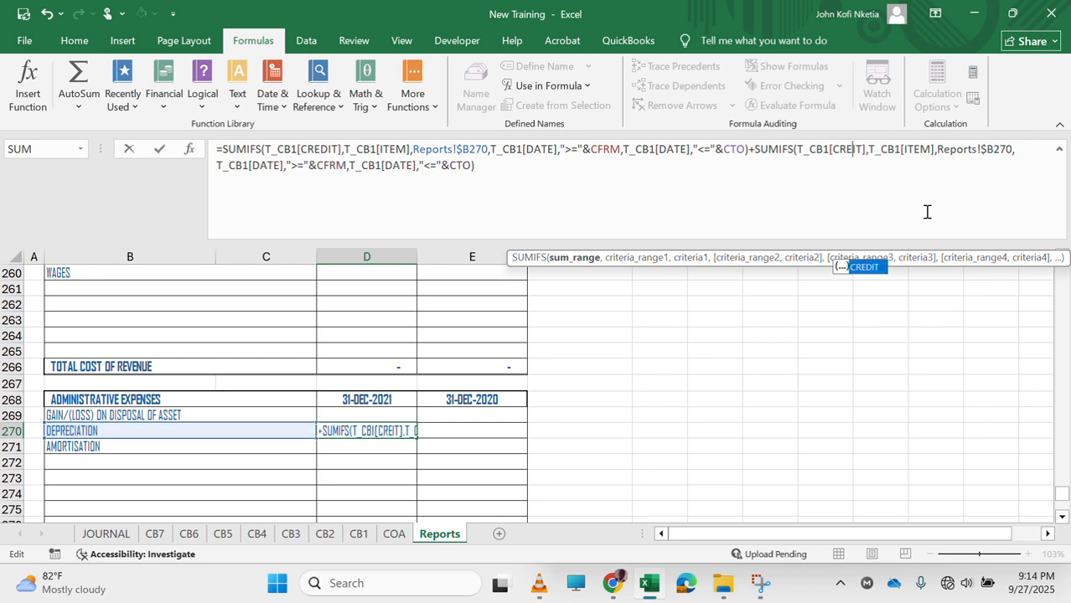
type("DE")
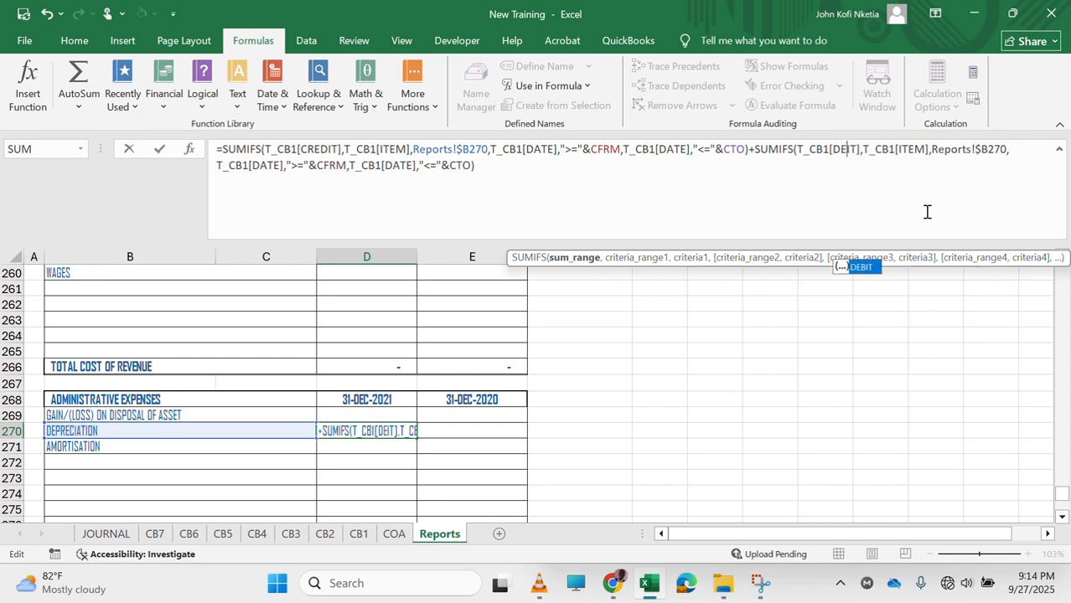
double_click(860, 268)
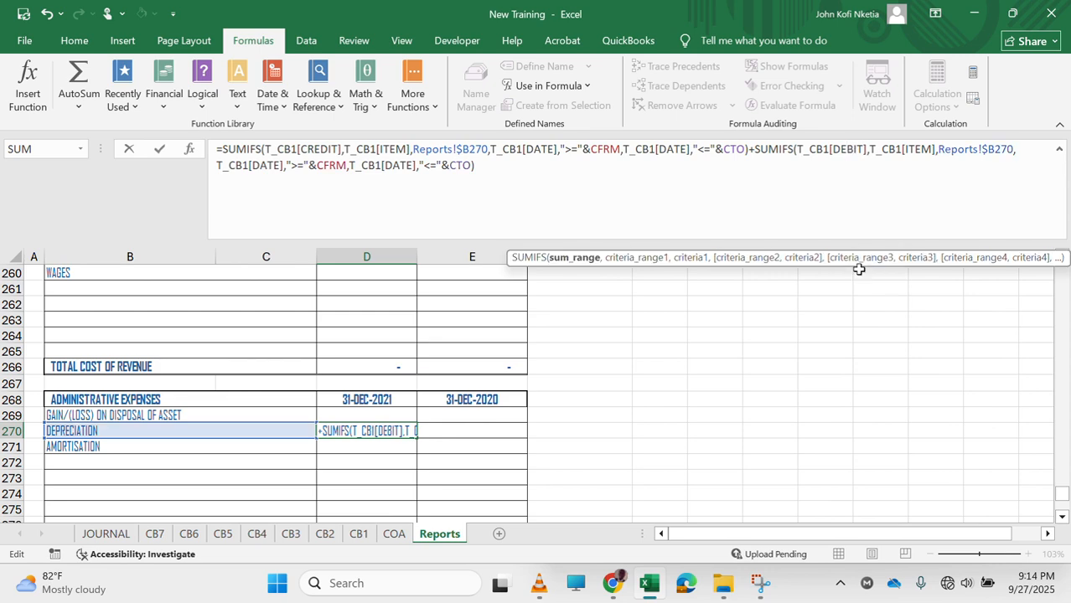
left_click(887, 195)
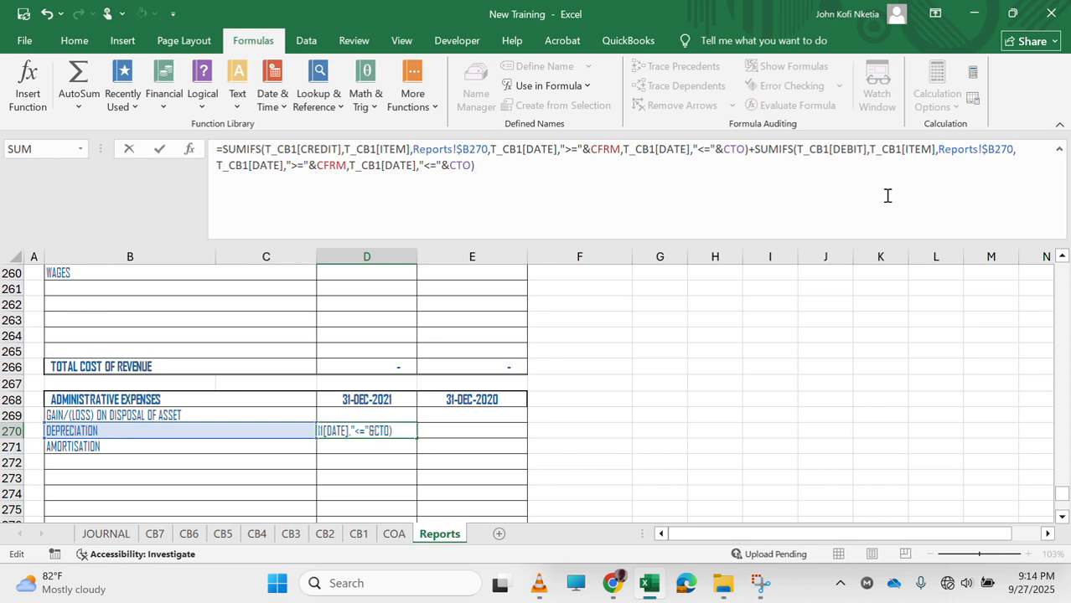
key("Return")
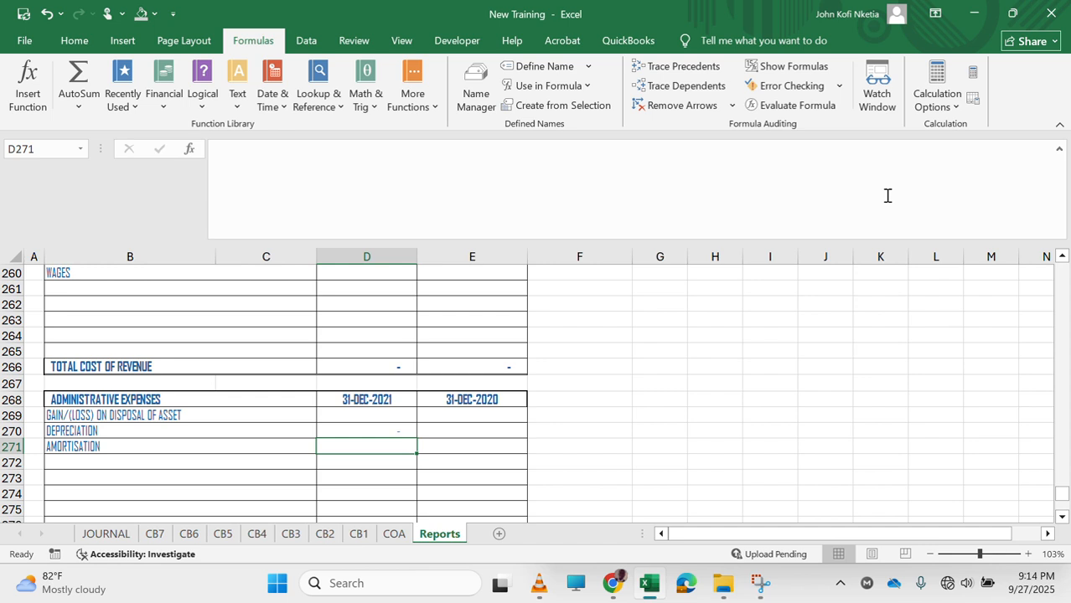
key("Up")
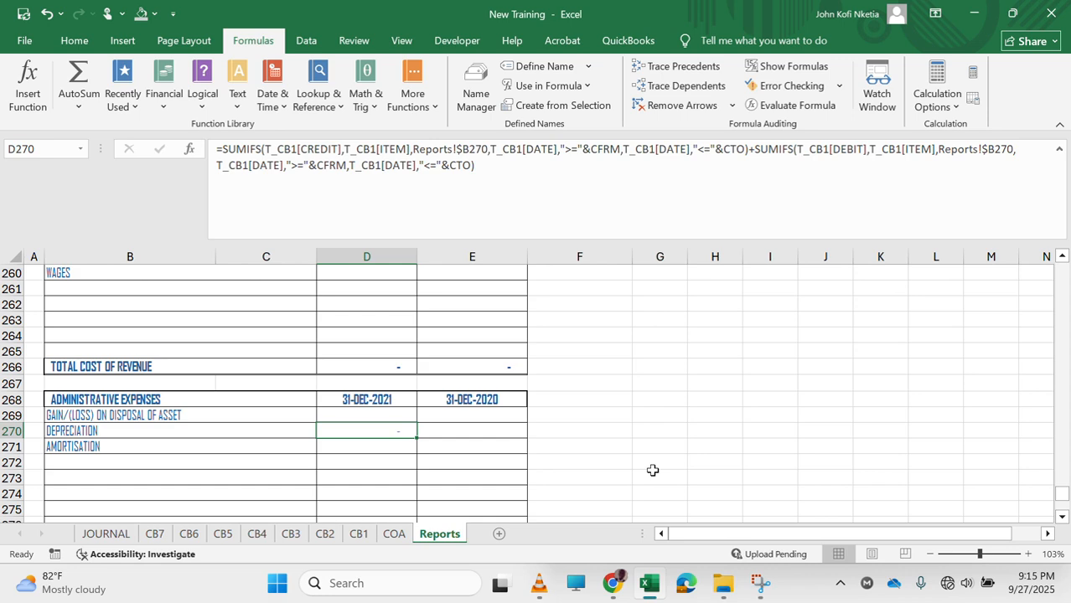
Open Word and create a blank document.
key("super")
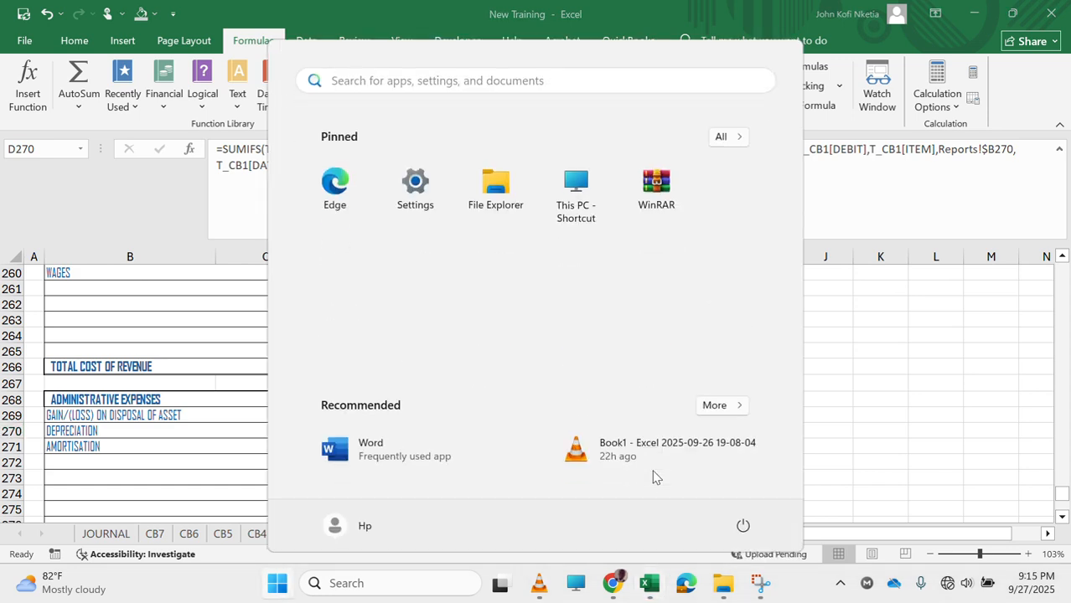
type("WORD")
key("Return")
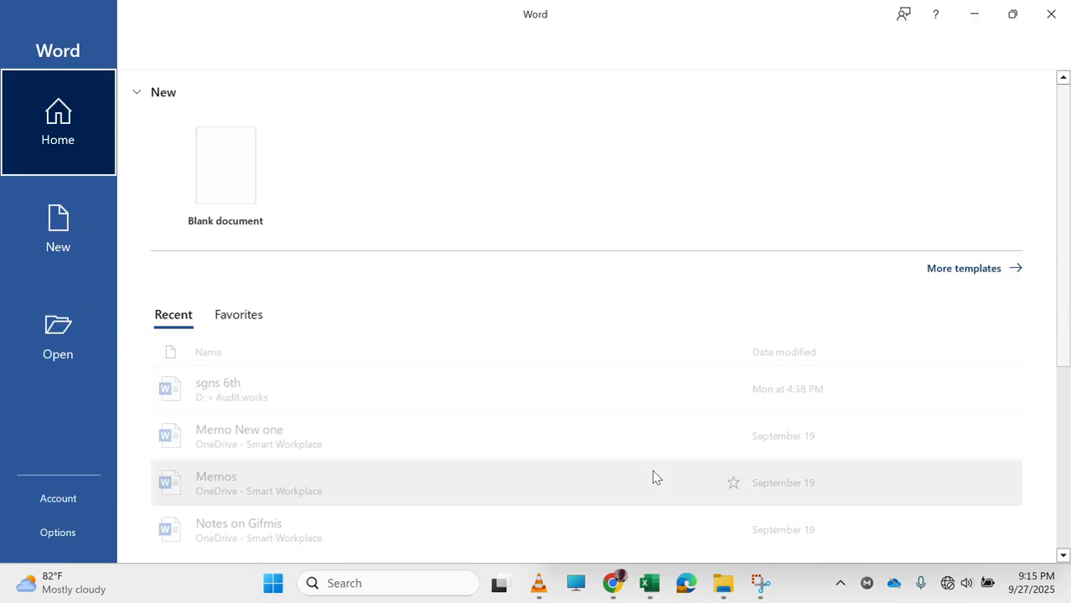
left_click(280, 210)
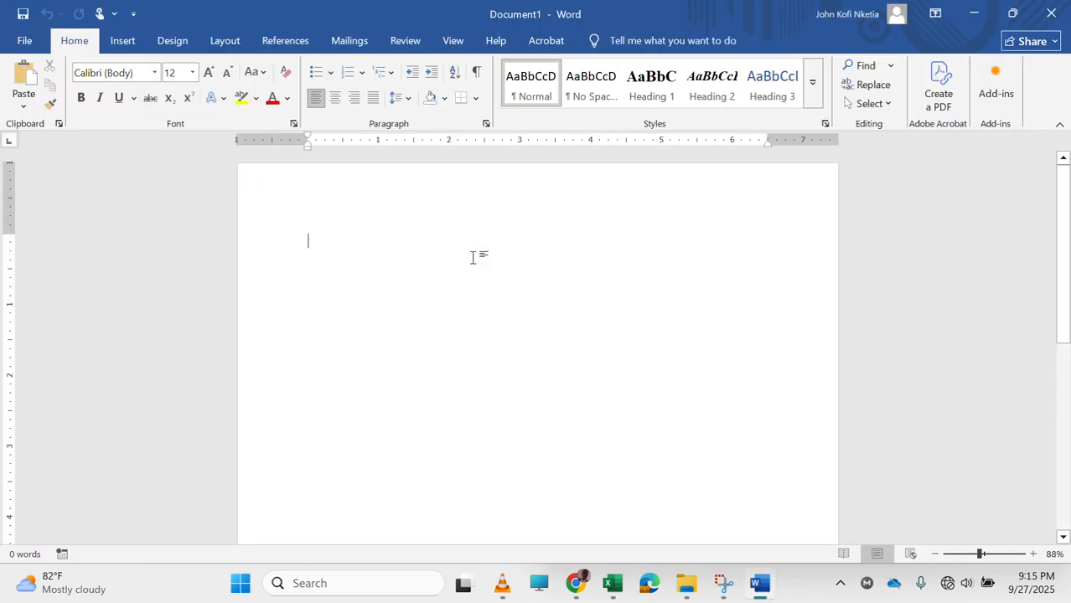
Copy the full D270 formula from the Excel workbook into the blank Word document.
mouse_move(612, 584)
left_click(578, 436)
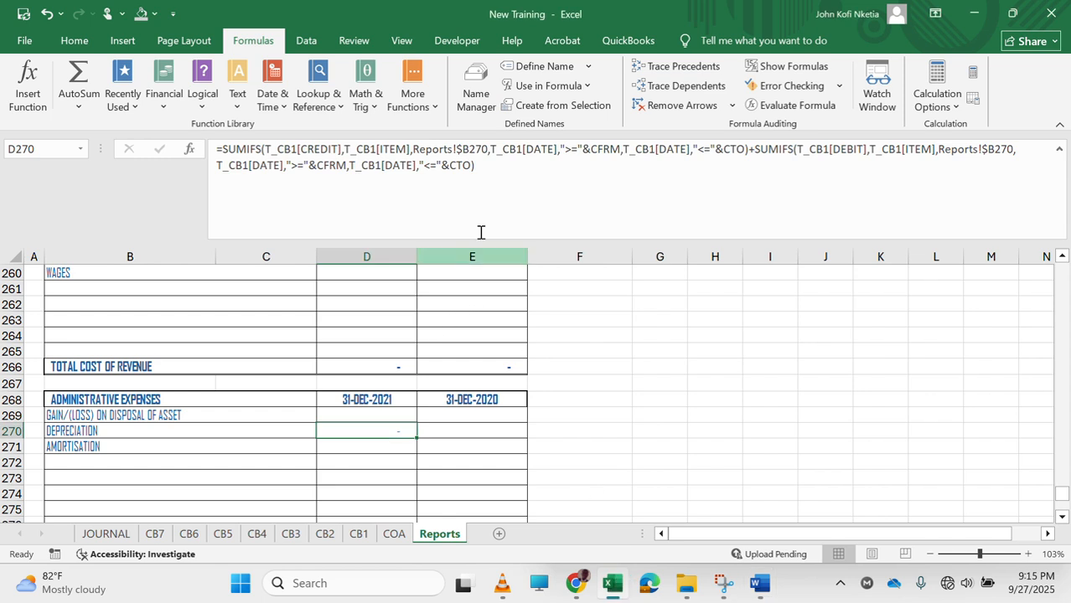
left_click_drag(500, 185, 207, 146)
key("ctrl+c")
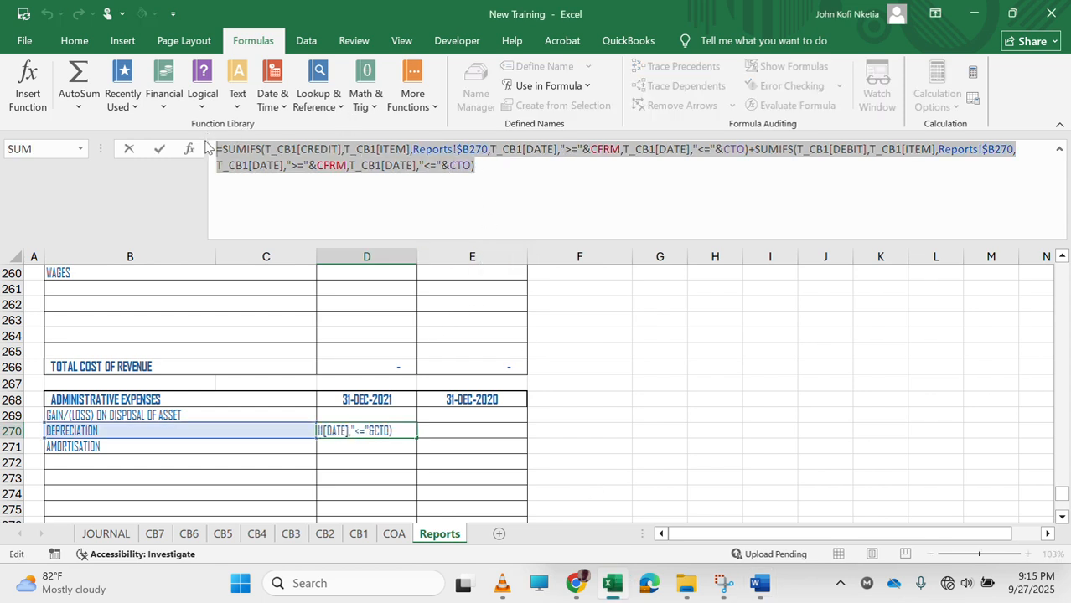
mouse_move(770, 583)
left_click(731, 494)
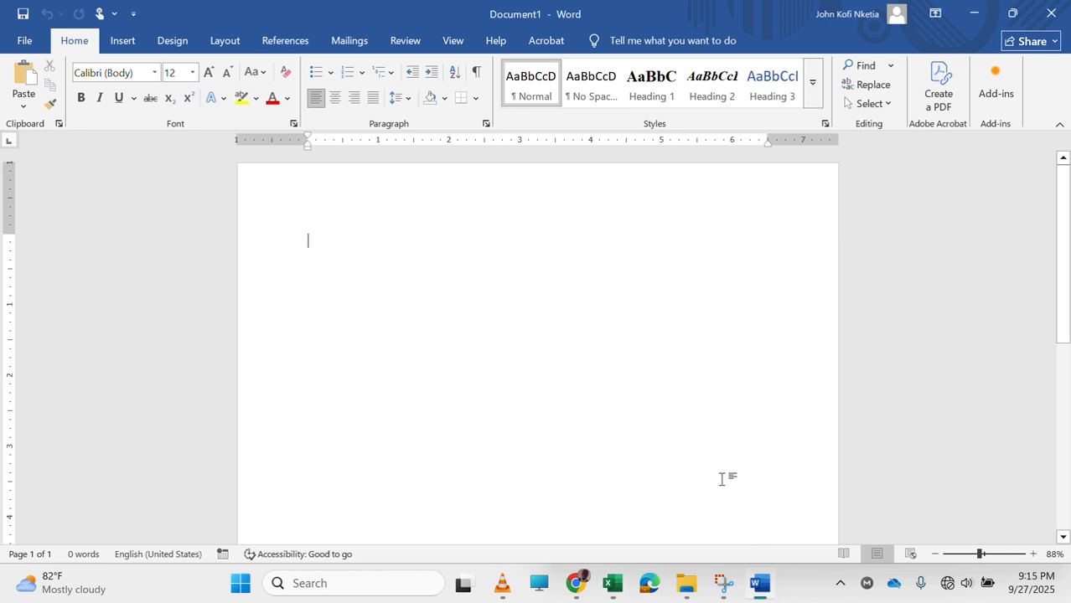
key("ctrl+v")
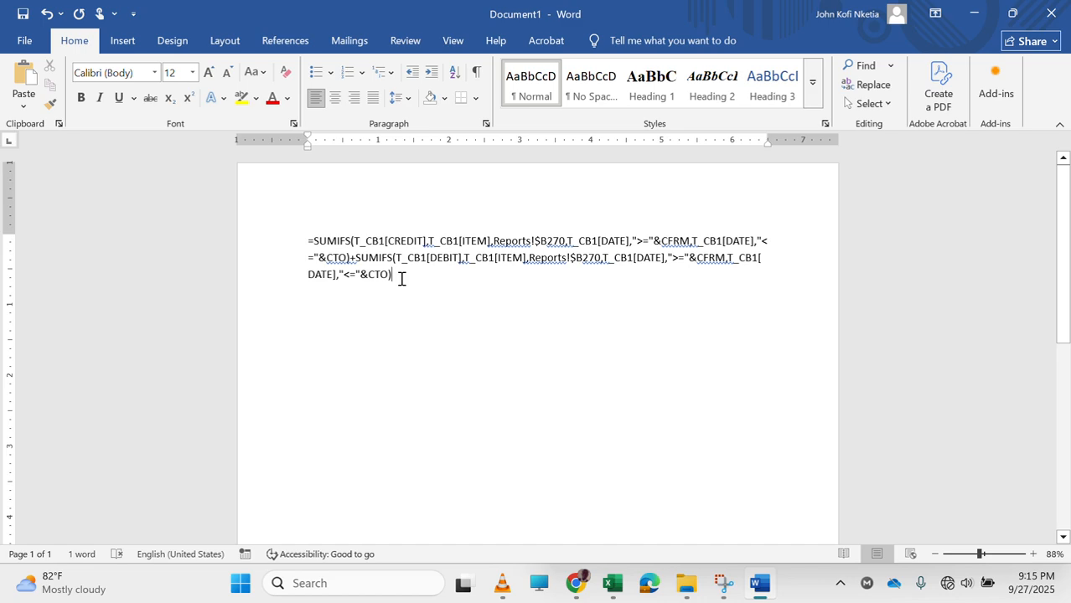
Copy the formula text without its leading equals sign and paste it as a separate paragraph below the original.
left_click_drag(401, 278, 317, 243)
key("ctrl+c")
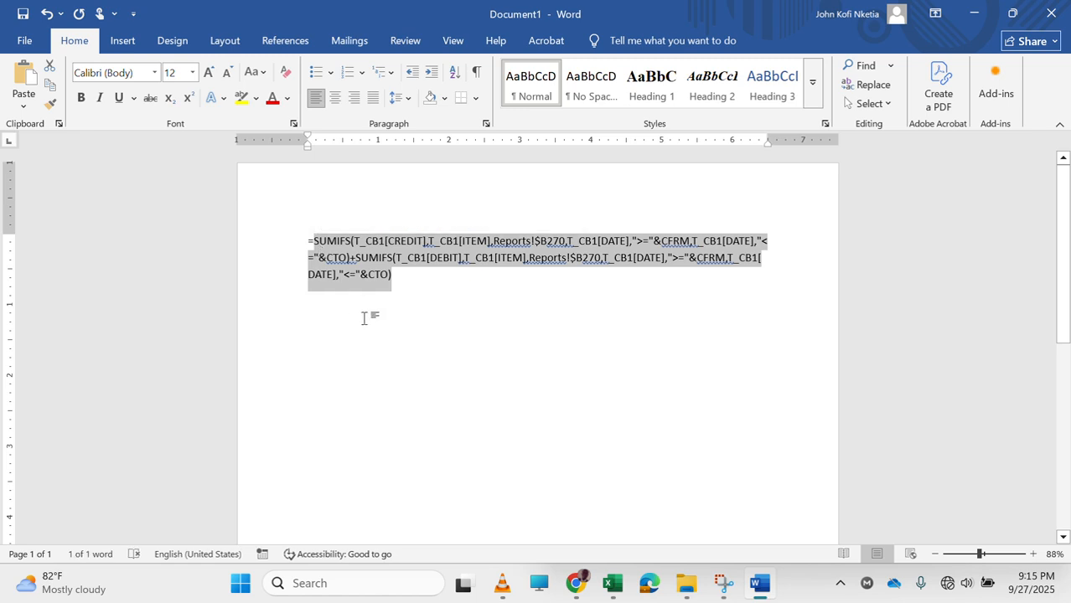
left_click(448, 295)
key("Return")
key("ctrl+v")
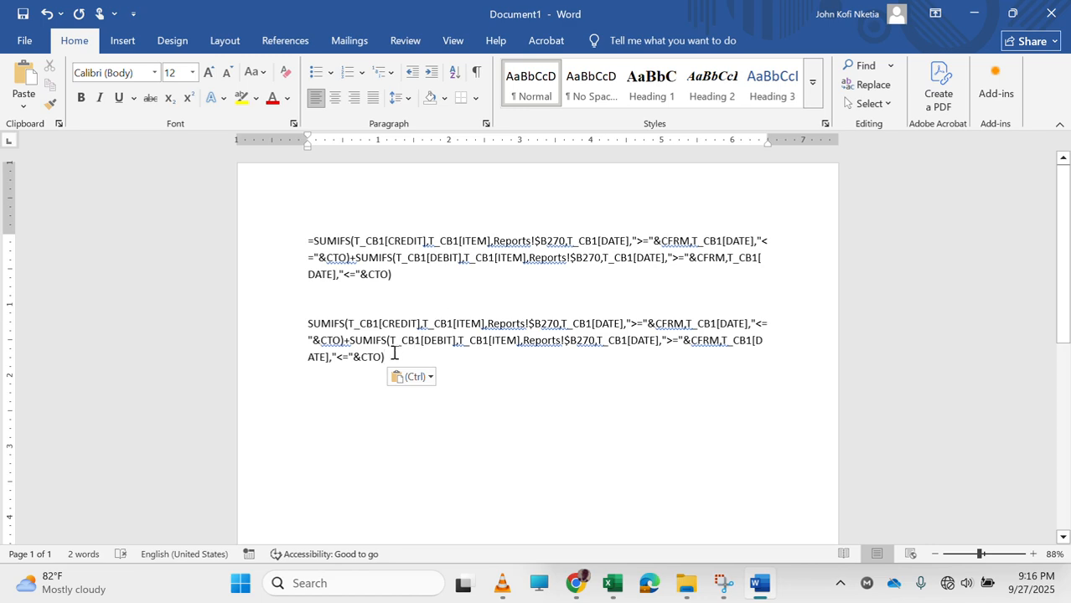
left_click_drag(386, 362, 302, 327)
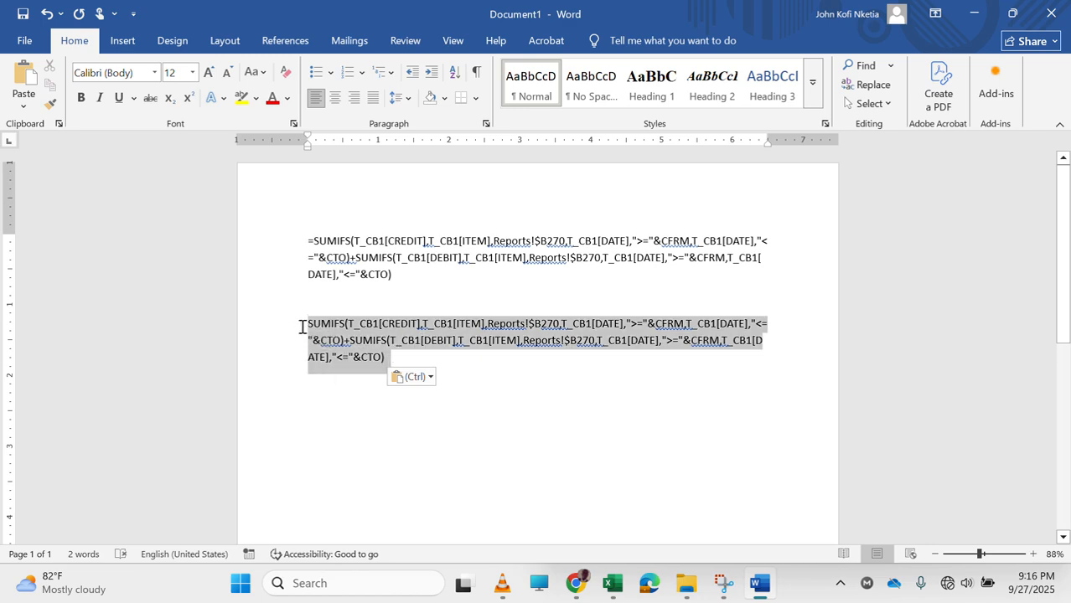
left_click(370, 327)
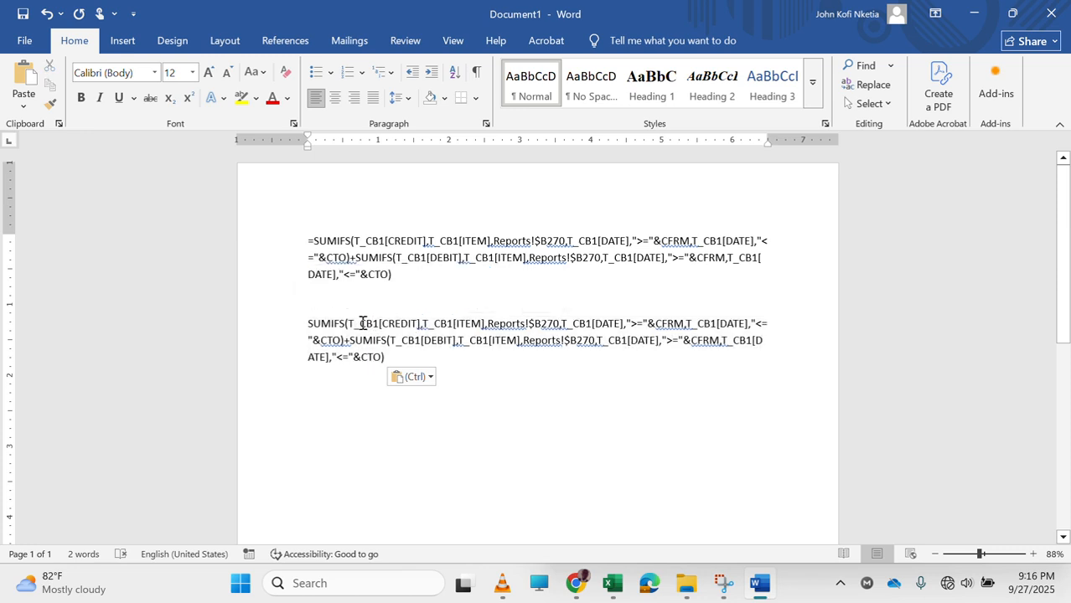
left_click_drag(362, 323, 381, 323)
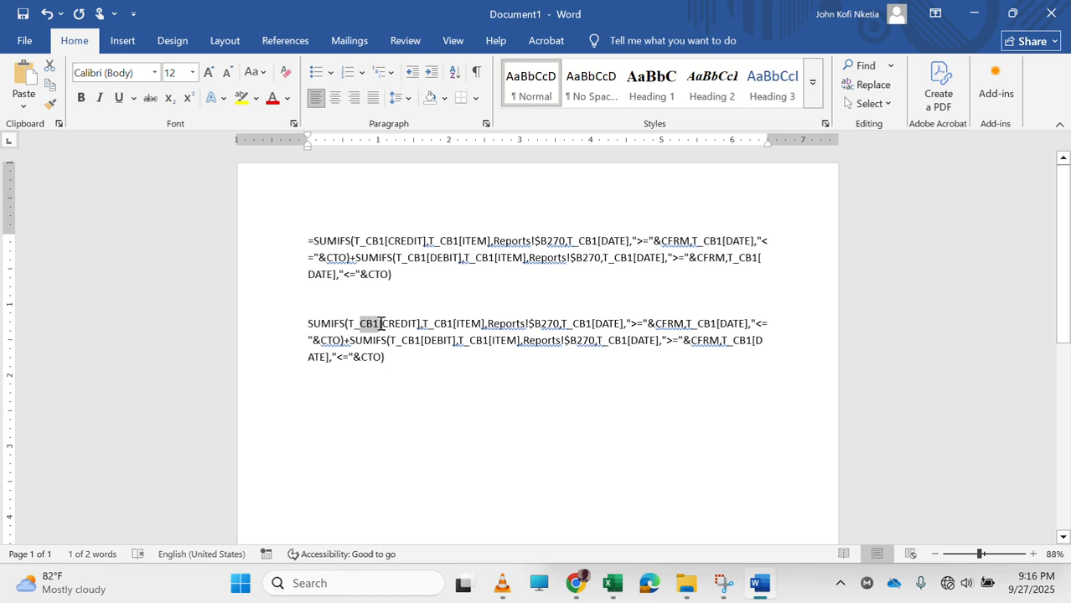
left_click(306, 327)
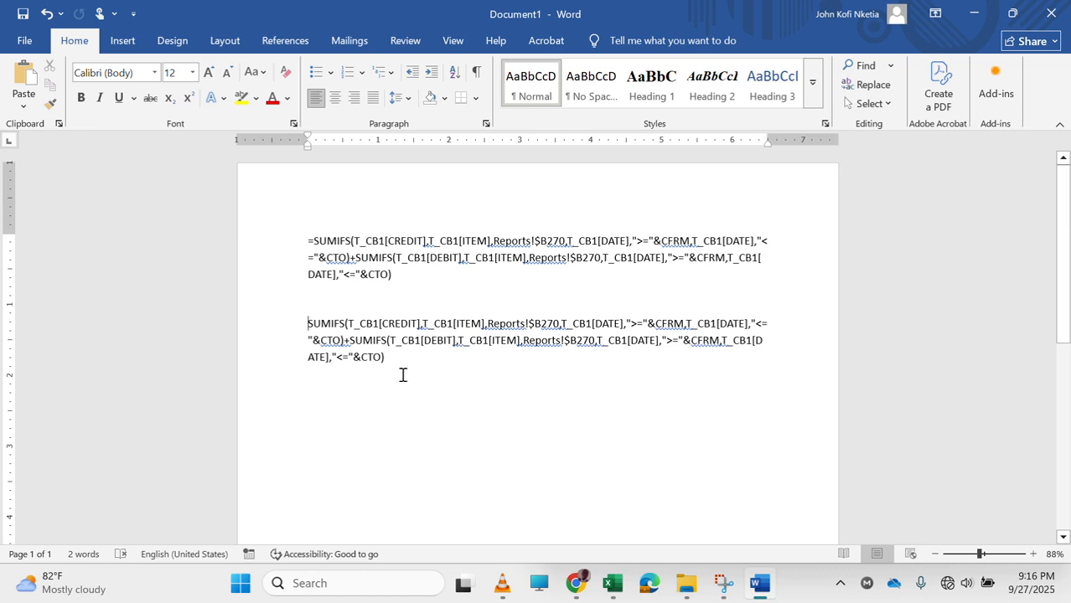
Copy the paragraph without the equals sign and paste three more copies of it below.
left_click_drag(389, 364, 306, 323)
key("ctrl+c")
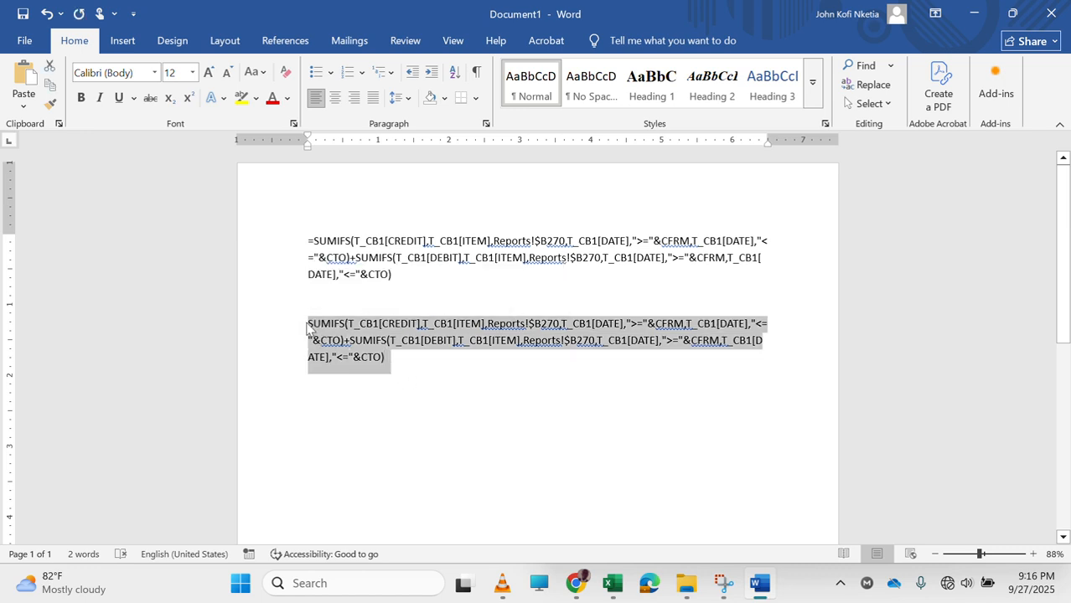
left_click(325, 381)
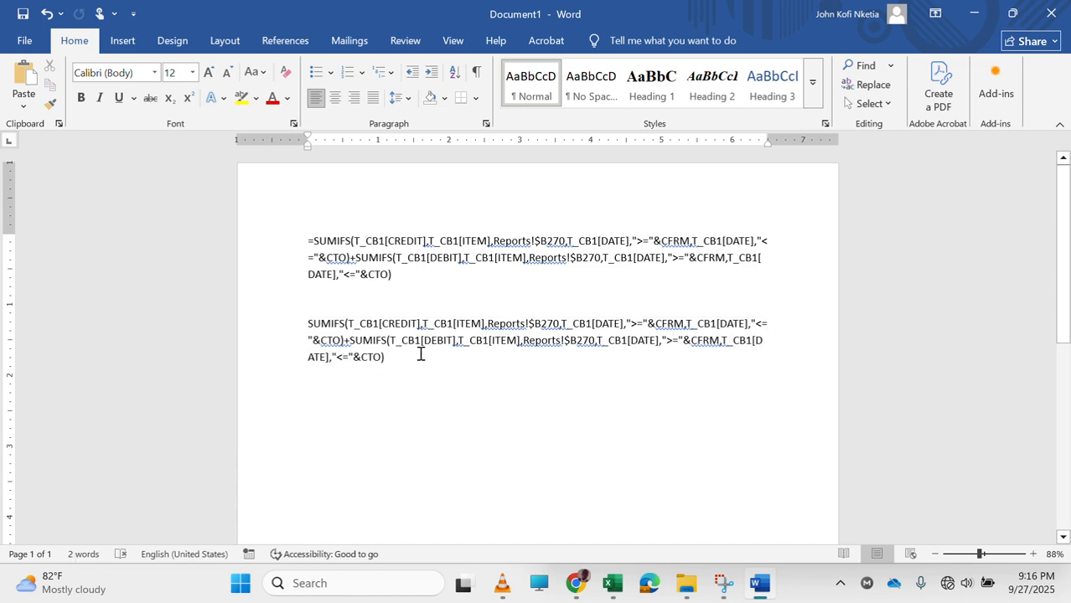
key("Return")
key("ctrl+v")
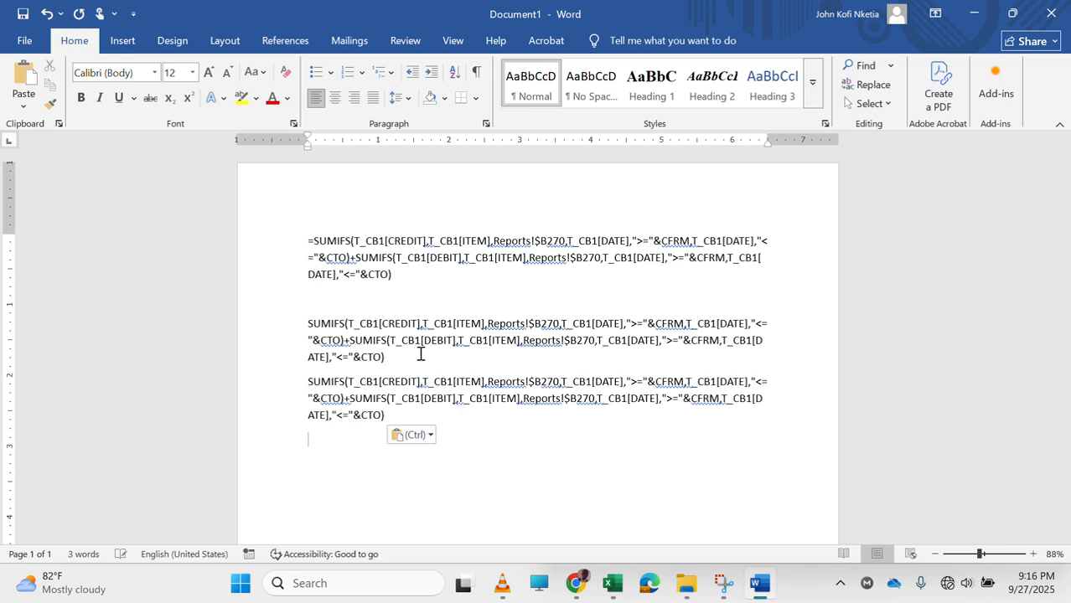
key("ctrl+v")
key("ctrl+v")
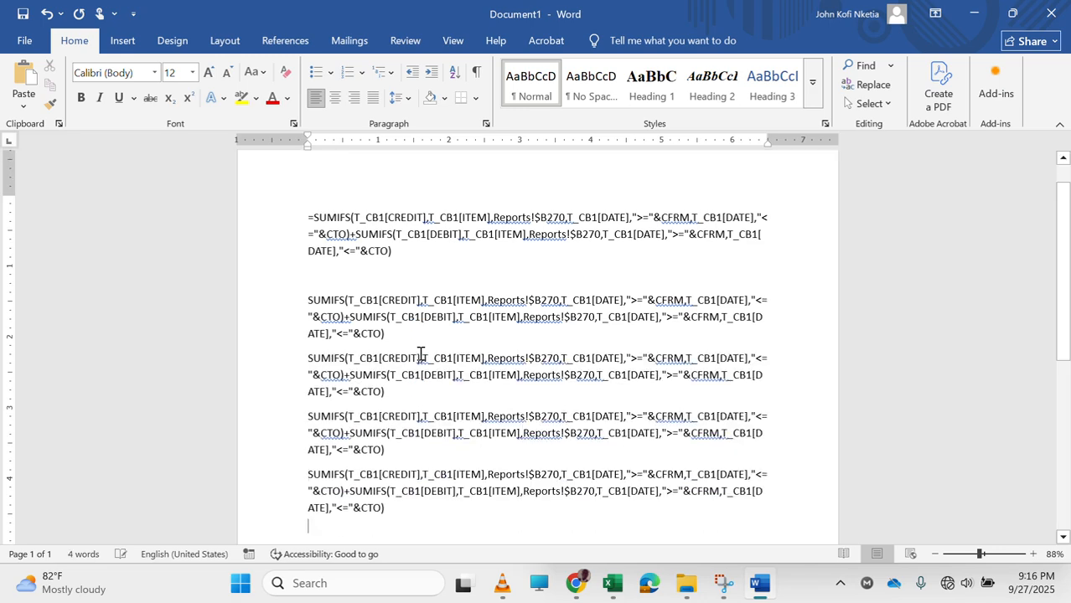
Paste three more copies of the formula paragraph below the existing ones and remove the blank line under the original formula.
key("ctrl+v")
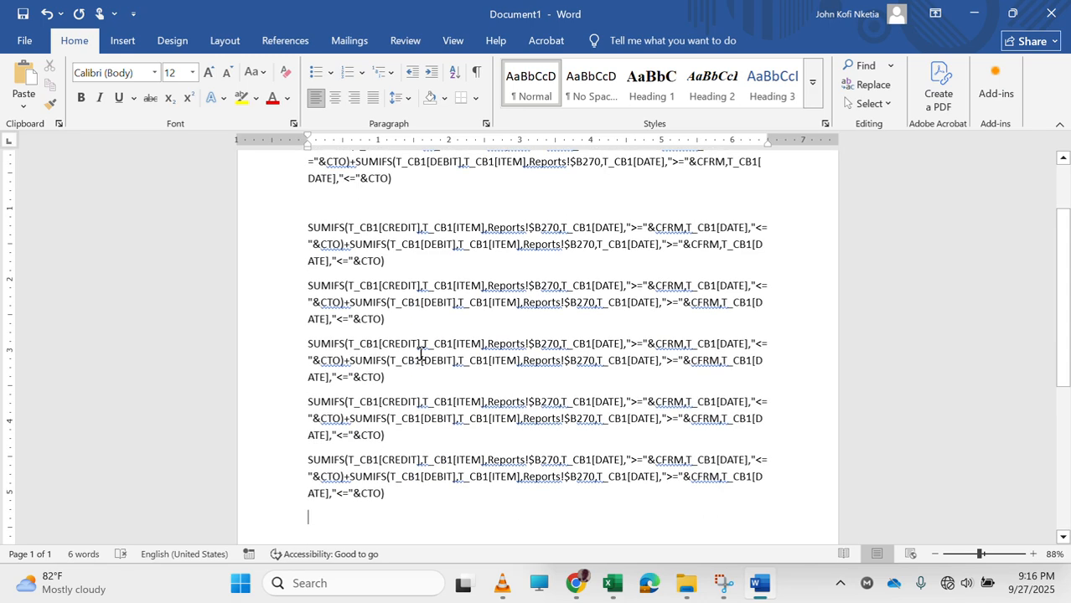
key("ctrl+v")
key("ctrl+v")
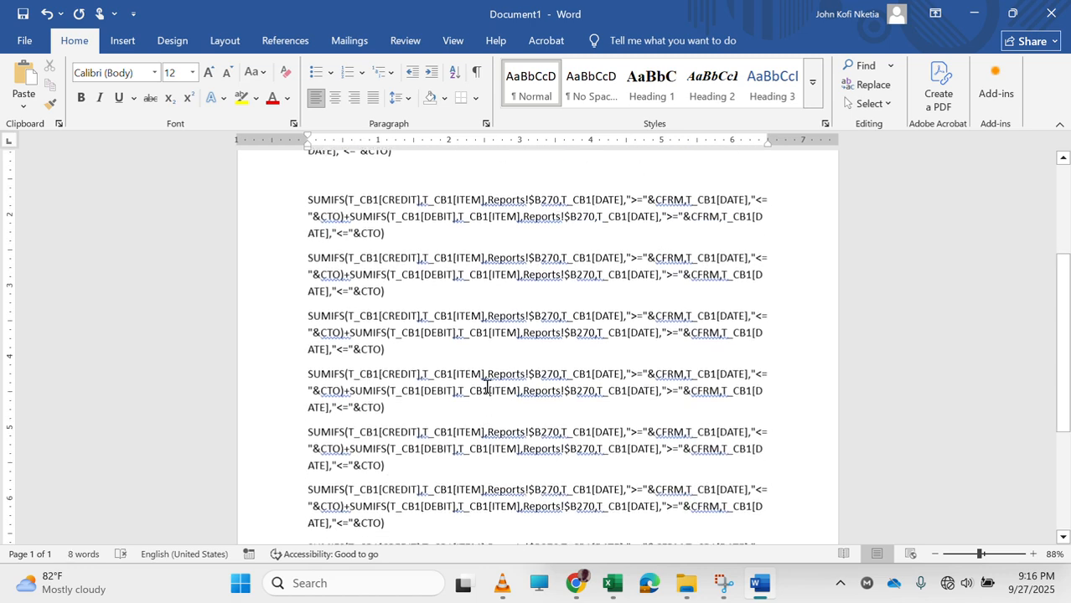
scroll(487, 387, "up", 3)
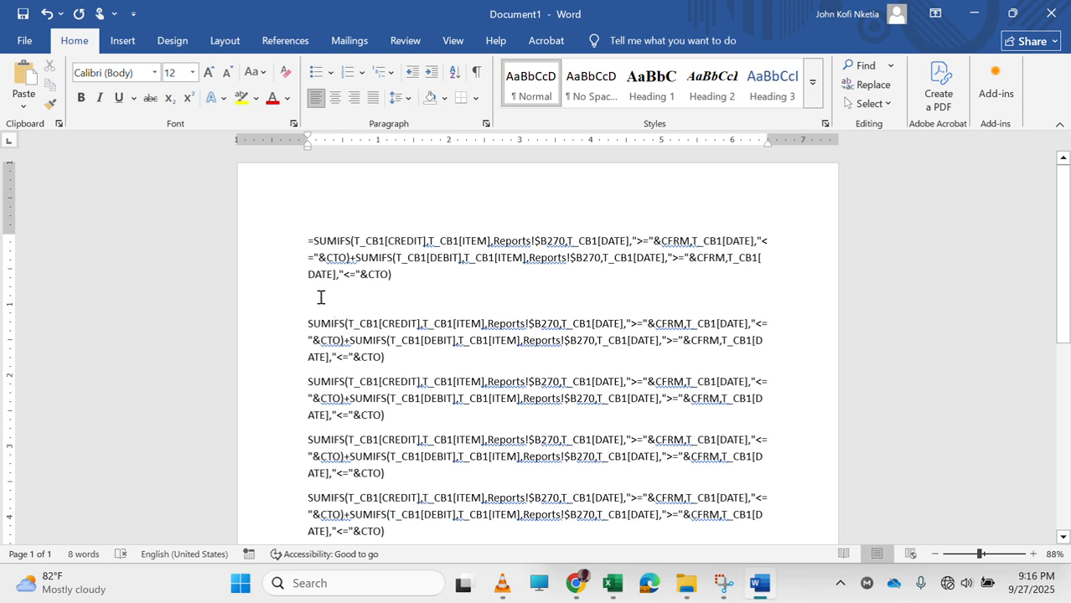
key("BackSpace")
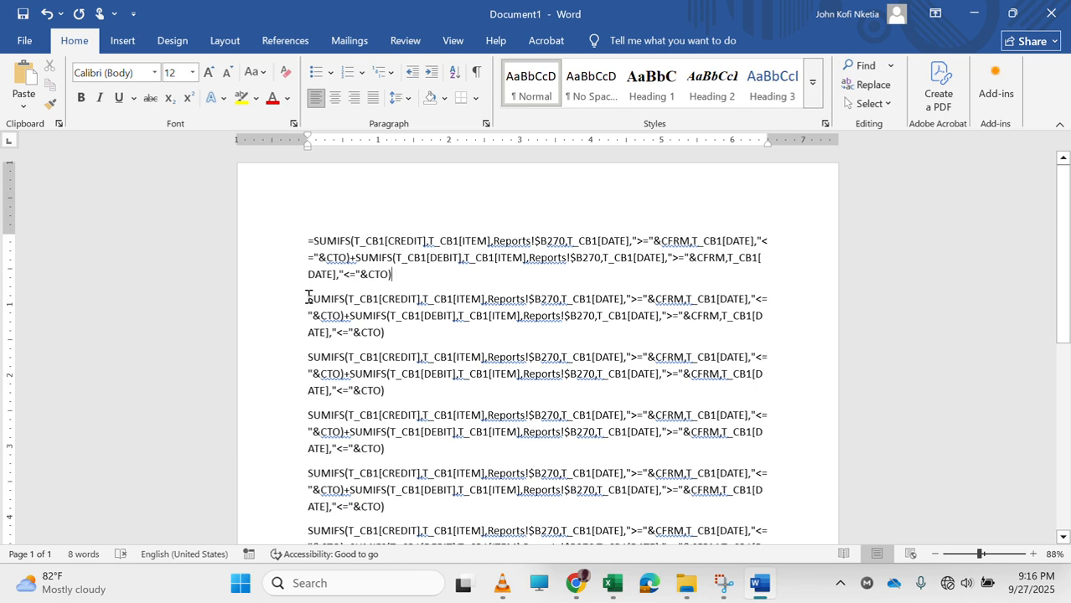
Select the copied formula paragraphs and set up a find and replace of T_CB1 with T_CB2.
left_click_drag(307, 297, 490, 289)
scroll(469, 294, "up", 9)
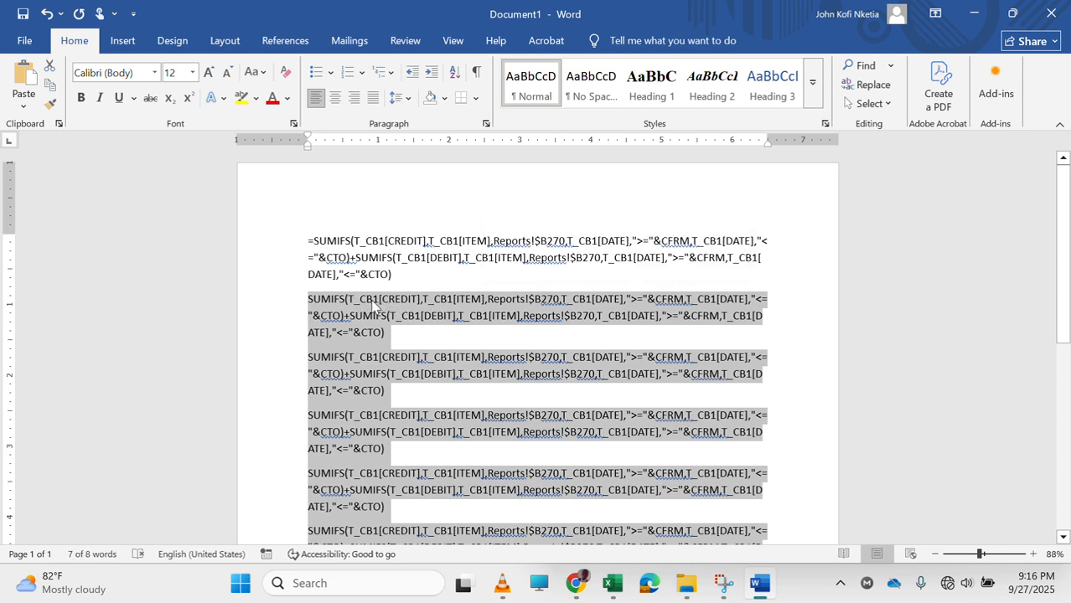
key("ctrl+h")
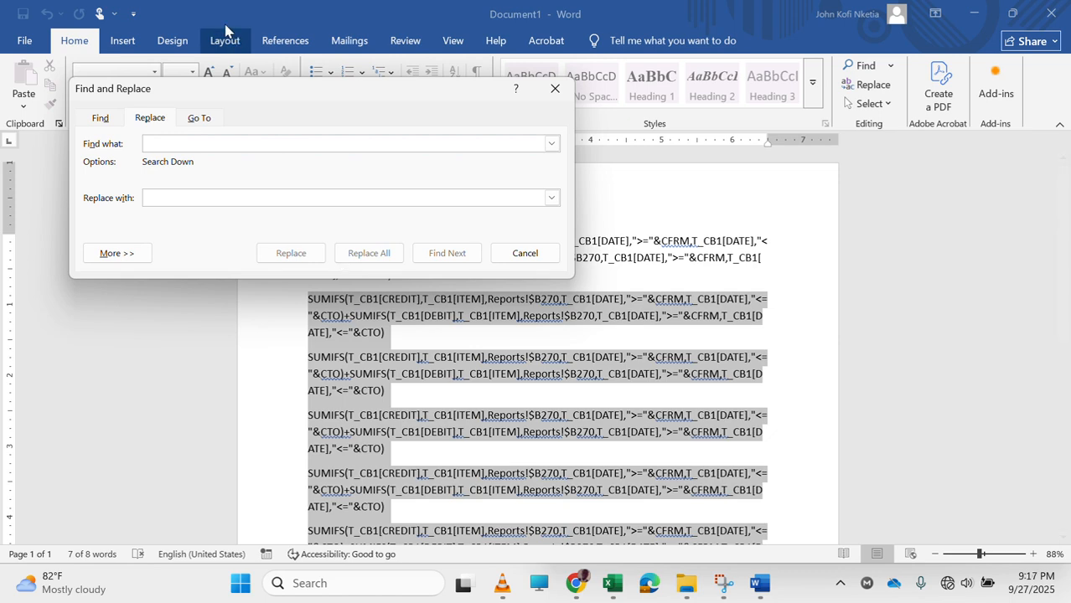
left_click_drag(241, 93, 541, 366)
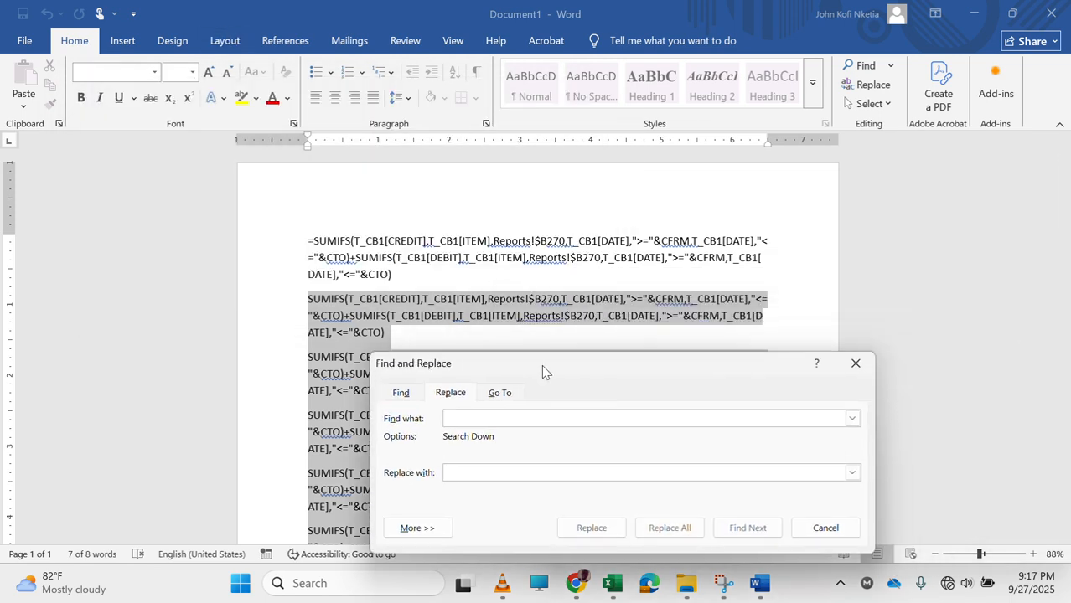
type("T")
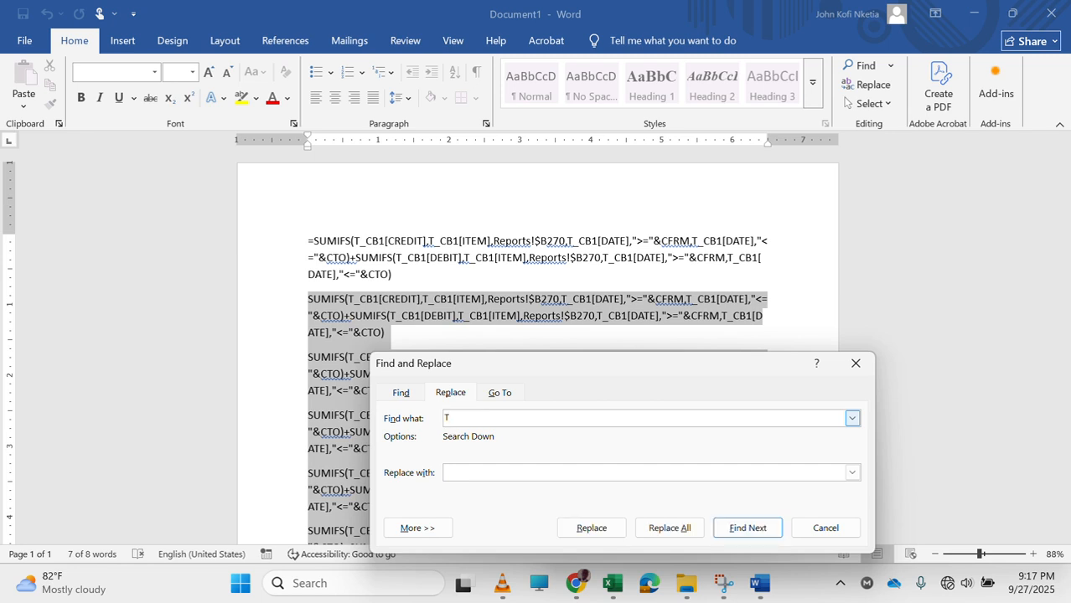
type("_CB")
key("BackSpace")
type("CB1TCB1")
key("BackSpace")
key("BackSpace")
key("BackSpace")
type("_CB")
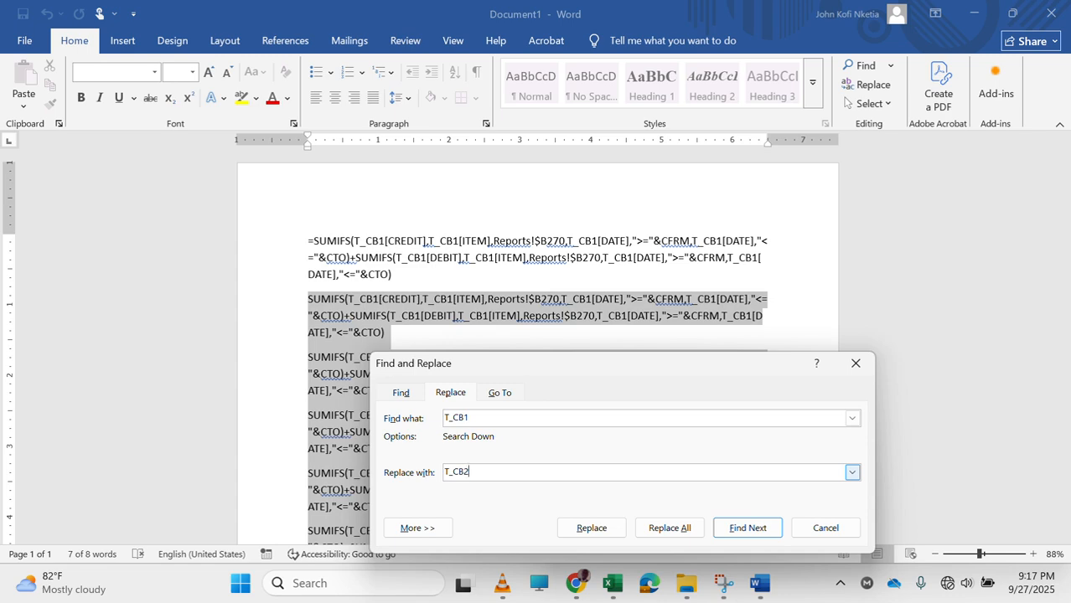
Starting at the beginning of the first copied paragraph, replace each T_CB1 in that paragraph with T_CB2, one occurrence at a time.
left_click_drag(439, 366, 658, 422)
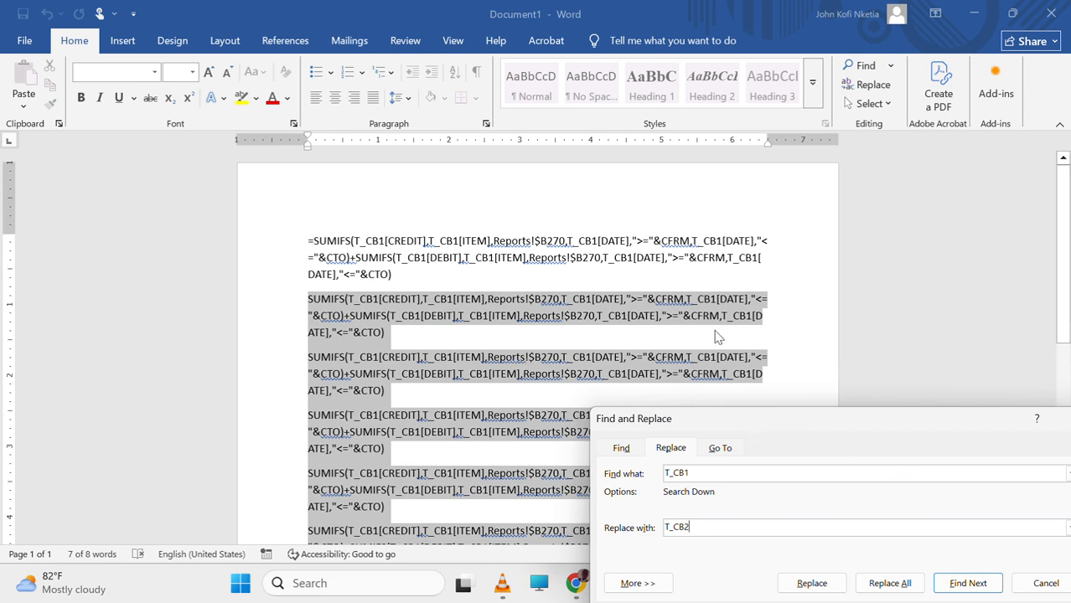
left_click(426, 268)
left_click(309, 299)
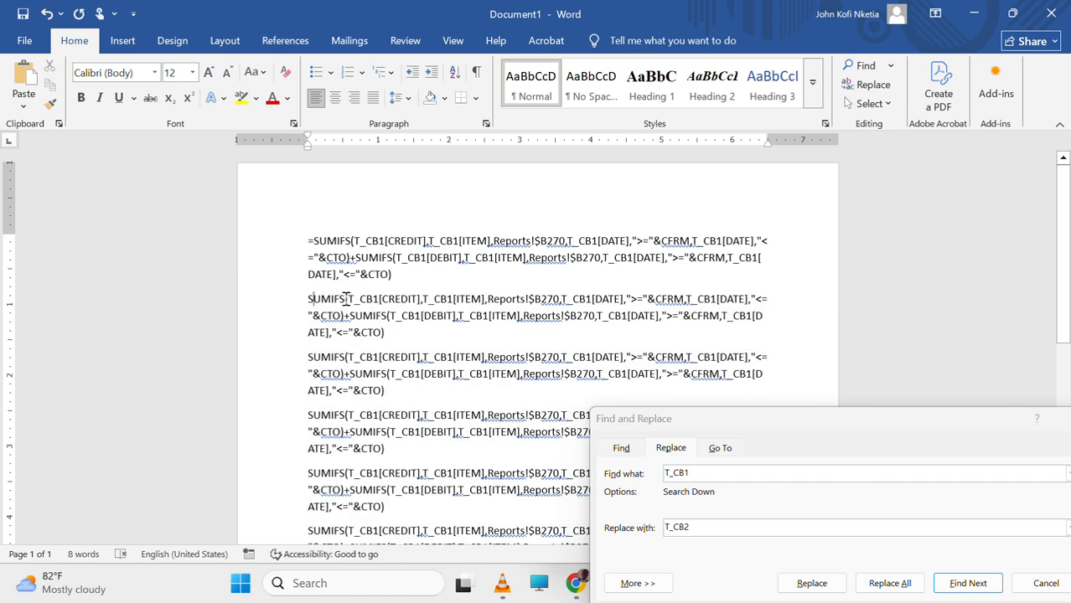
left_click_drag(810, 429, 791, 245)
left_click(955, 397)
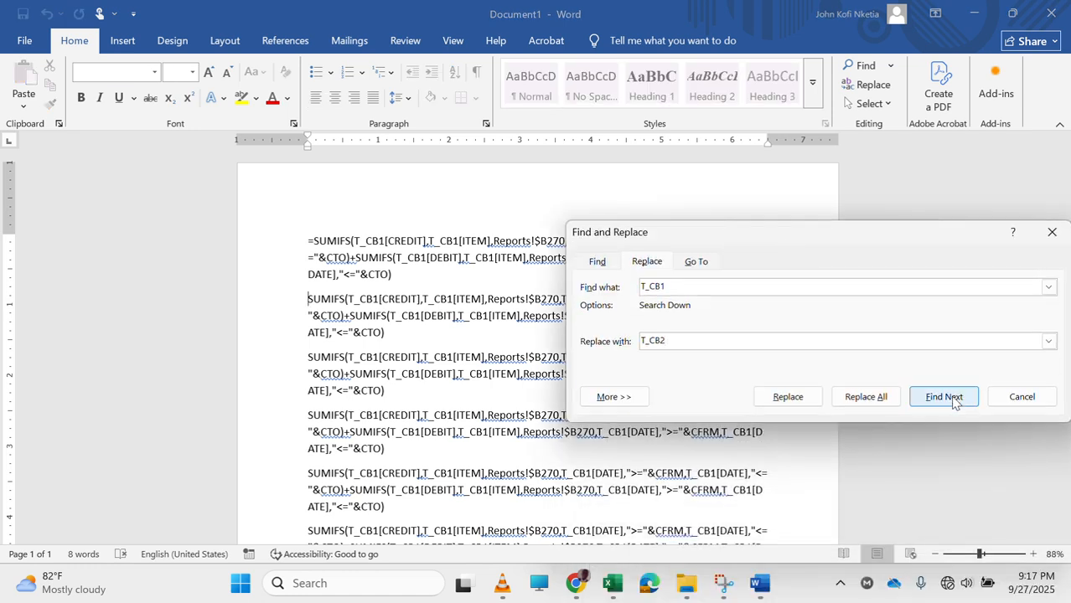
left_click(789, 398)
left_click(789, 399)
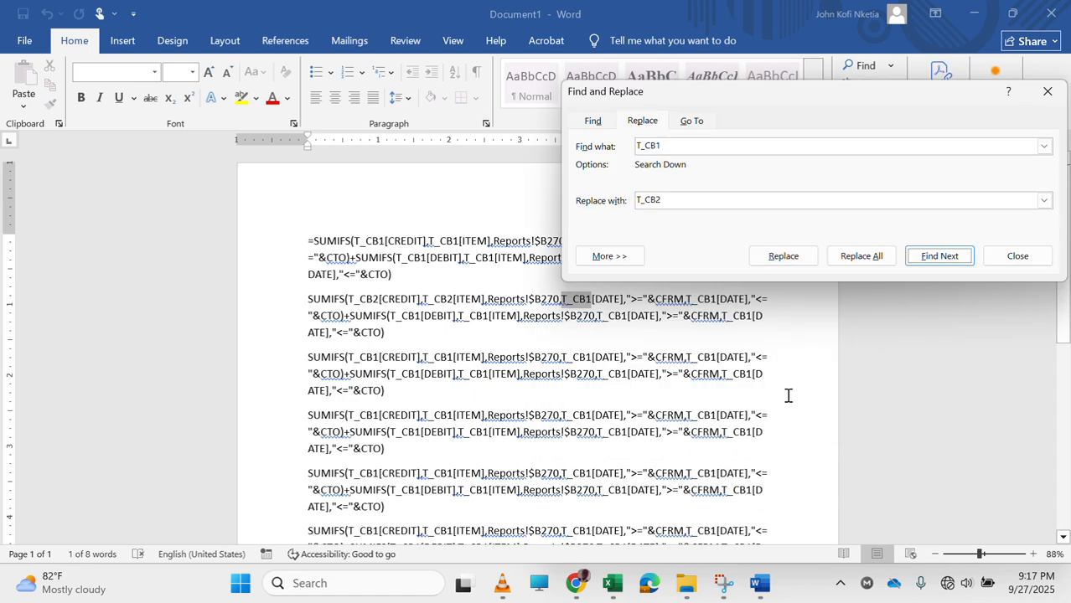
left_click(790, 265)
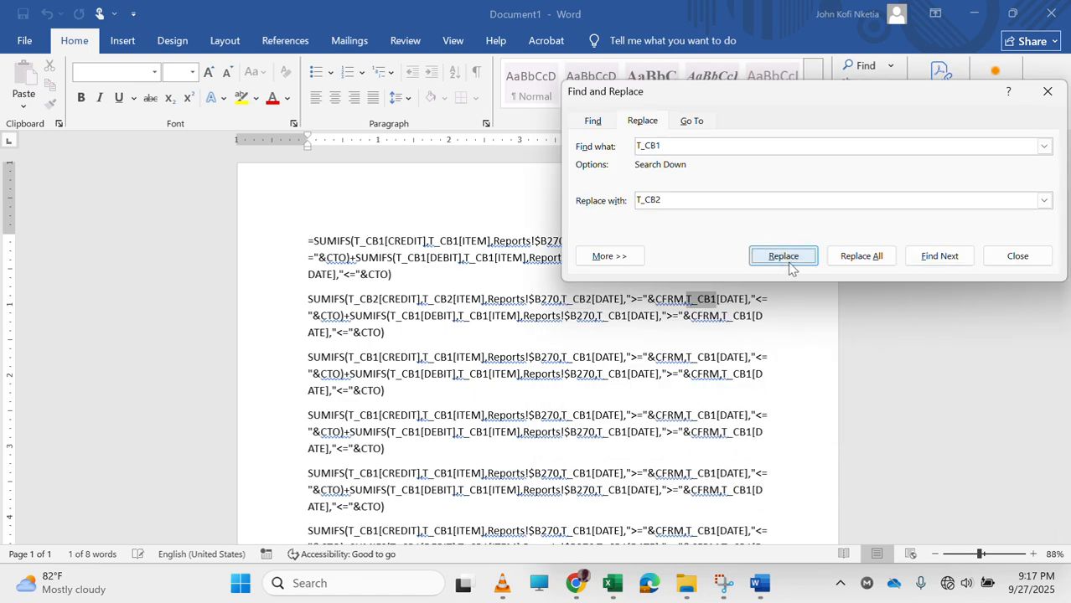
left_click(790, 265)
left_click(790, 265)
left_click(790, 264)
left_click(789, 265)
left_click(790, 264)
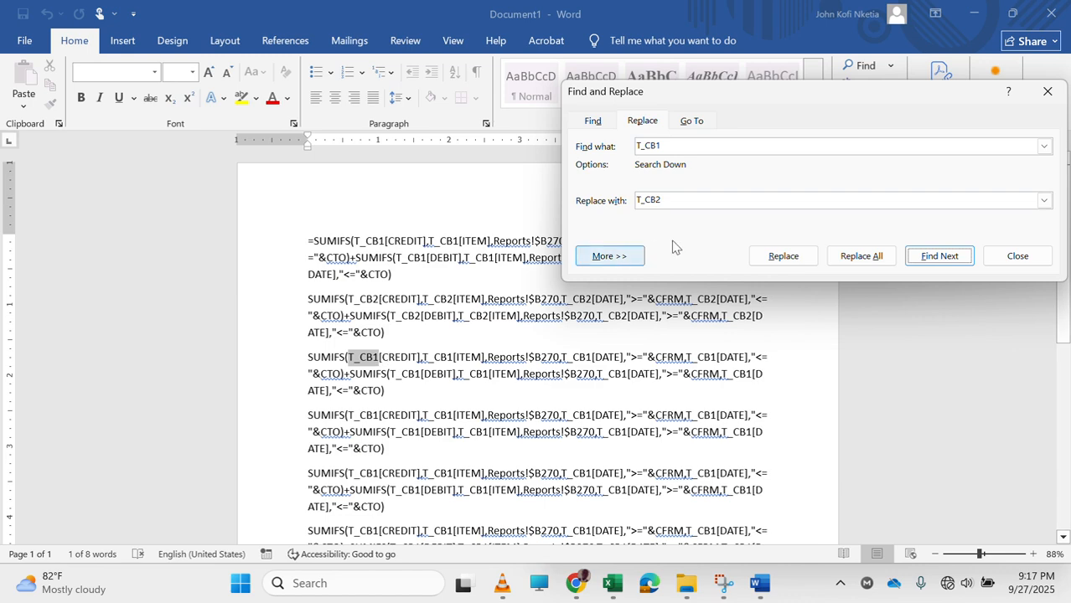
Set the replacement text to T_CB3 and replace every T_CB1 in the second copied paragraph.
left_click(681, 201)
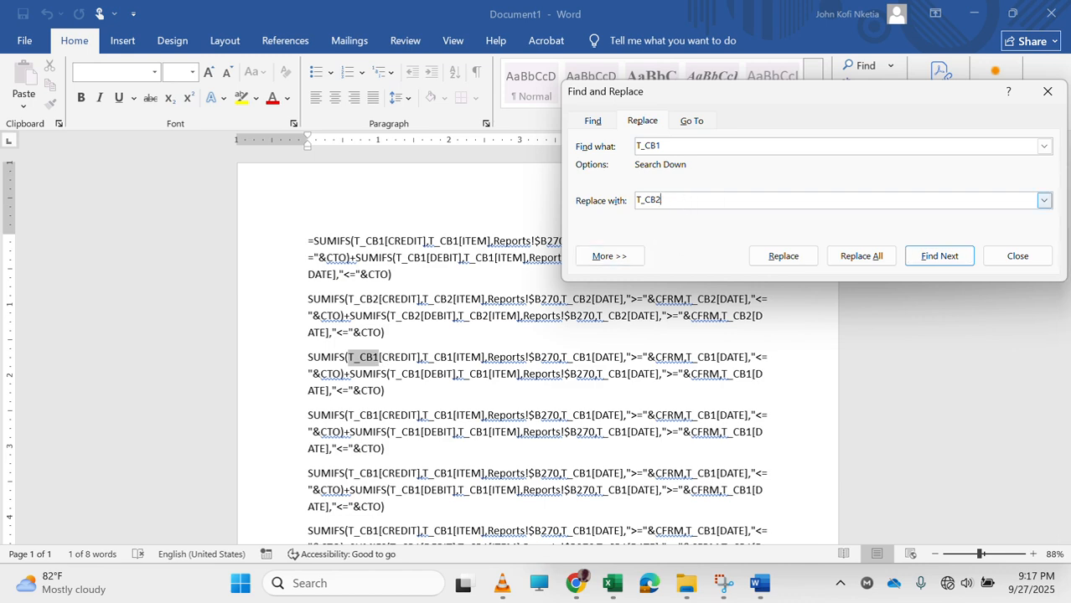
key("BackSpace")
type("3")
left_click(780, 260)
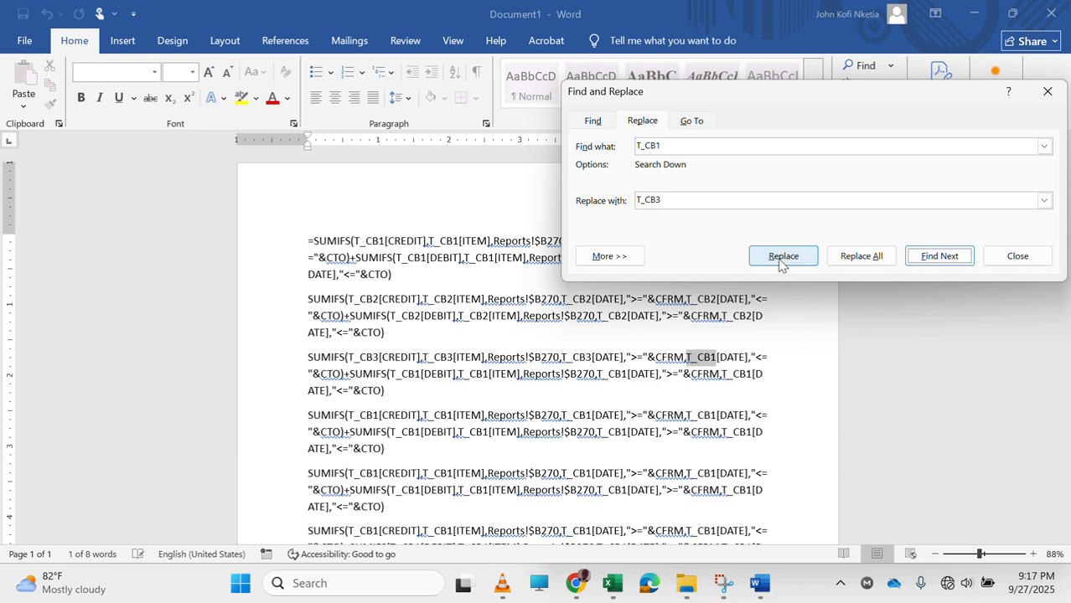
left_click(780, 265)
left_click(780, 265)
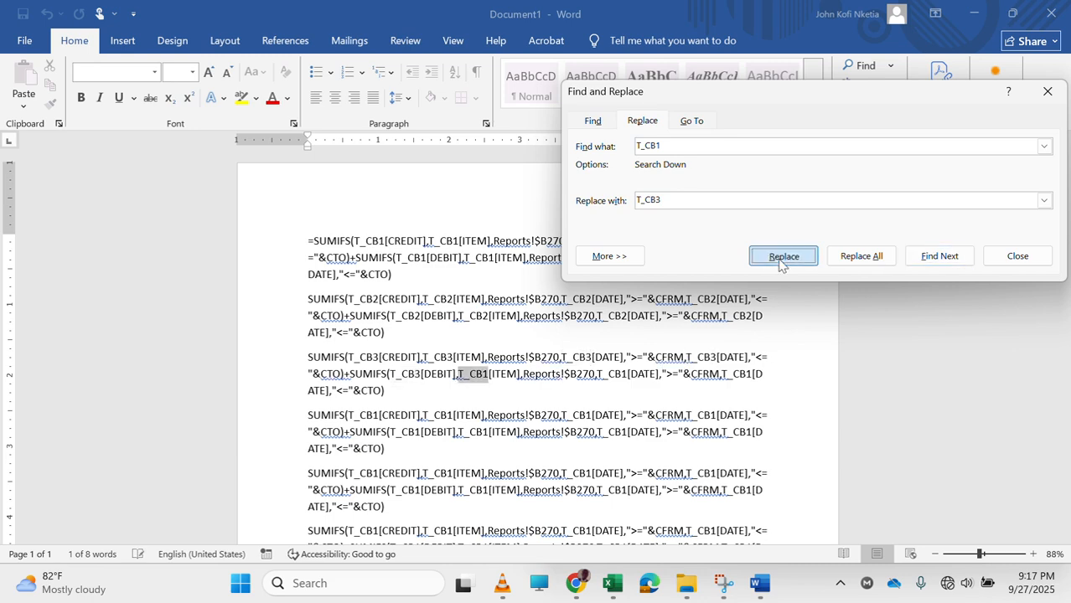
left_click(780, 265)
left_click(780, 265)
left_click(780, 265)
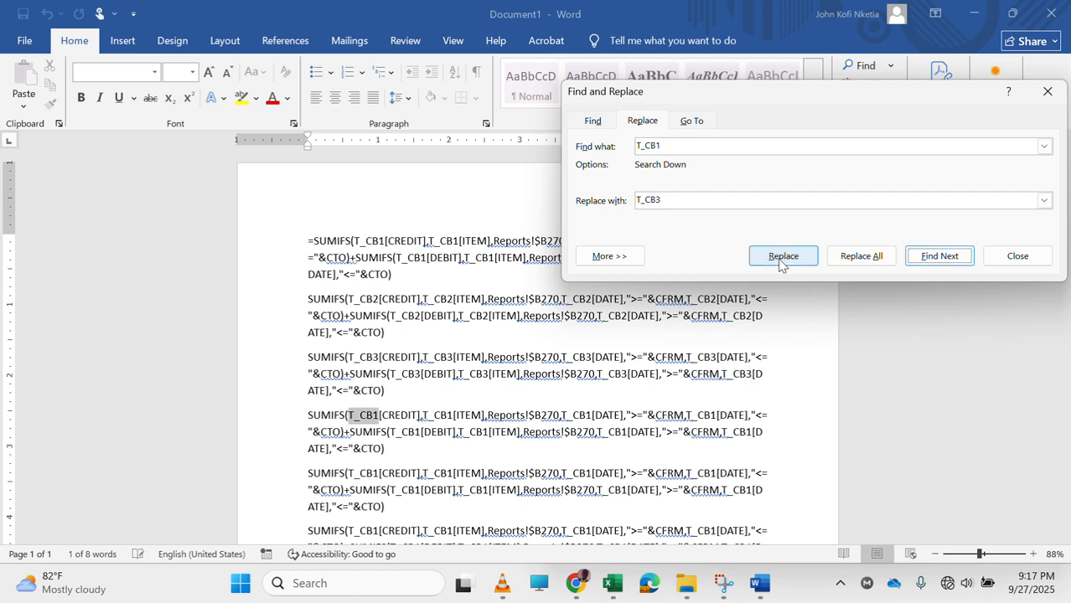
Set the replacement text to T_CB4 and replace every T_CB1 in the third copied paragraph.
left_click(689, 199)
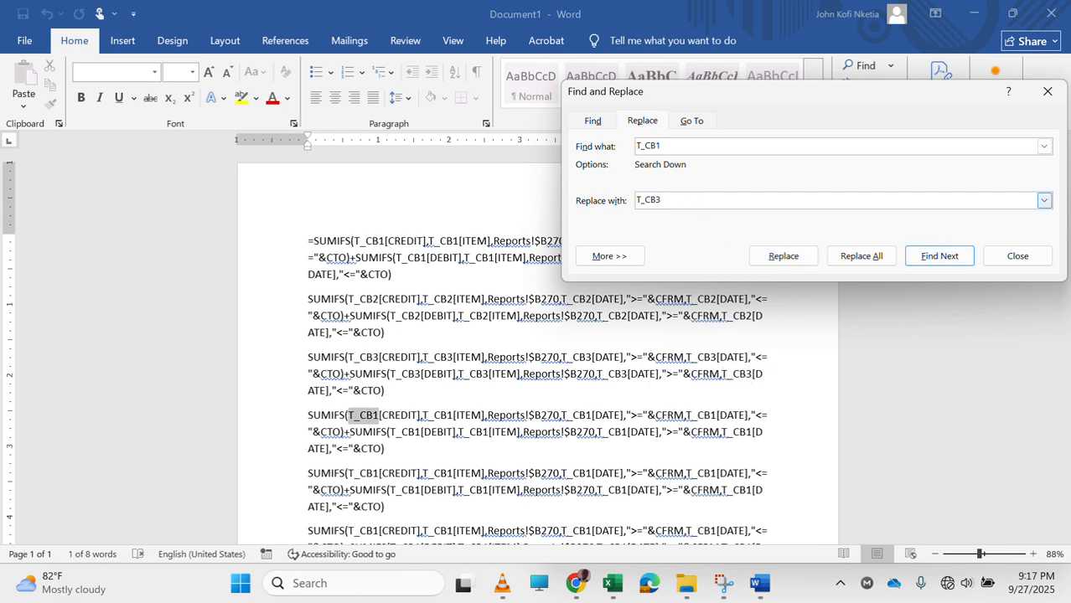
left_click(795, 264)
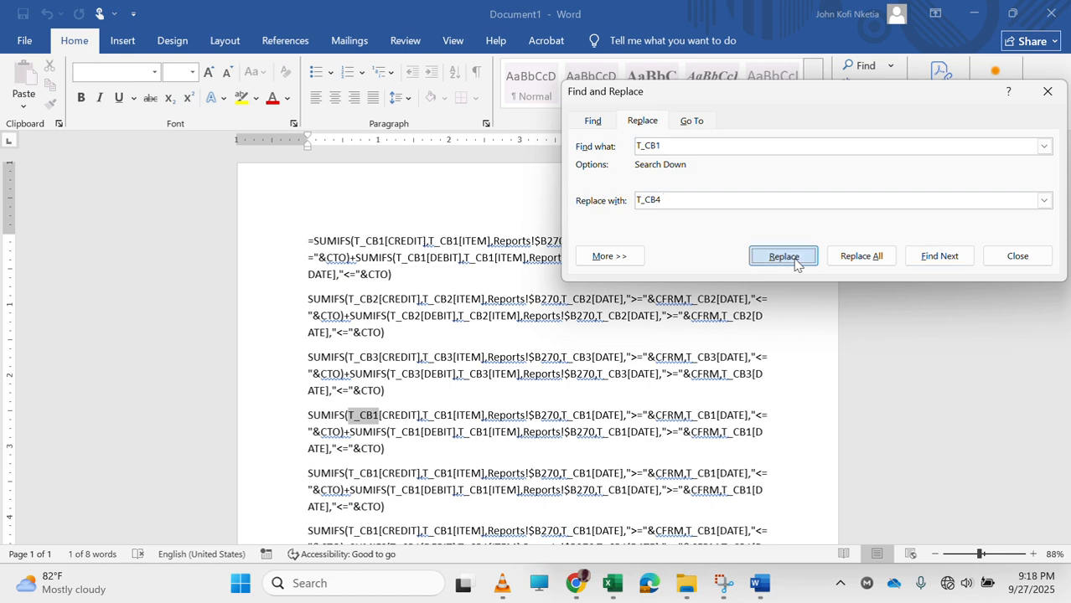
left_click(795, 264)
left_click(795, 264)
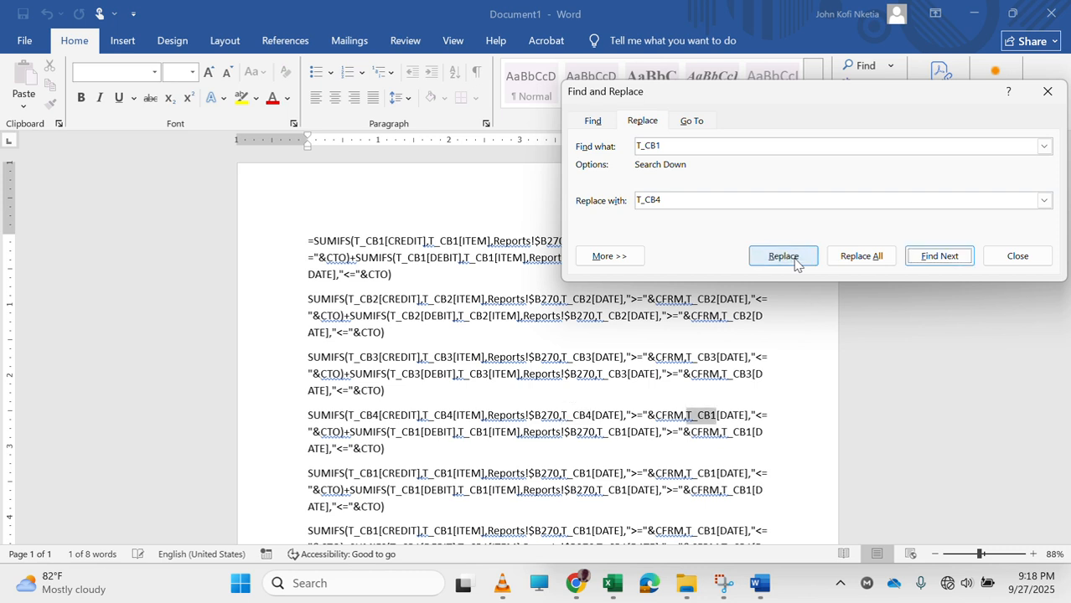
left_click(795, 264)
left_click(795, 264)
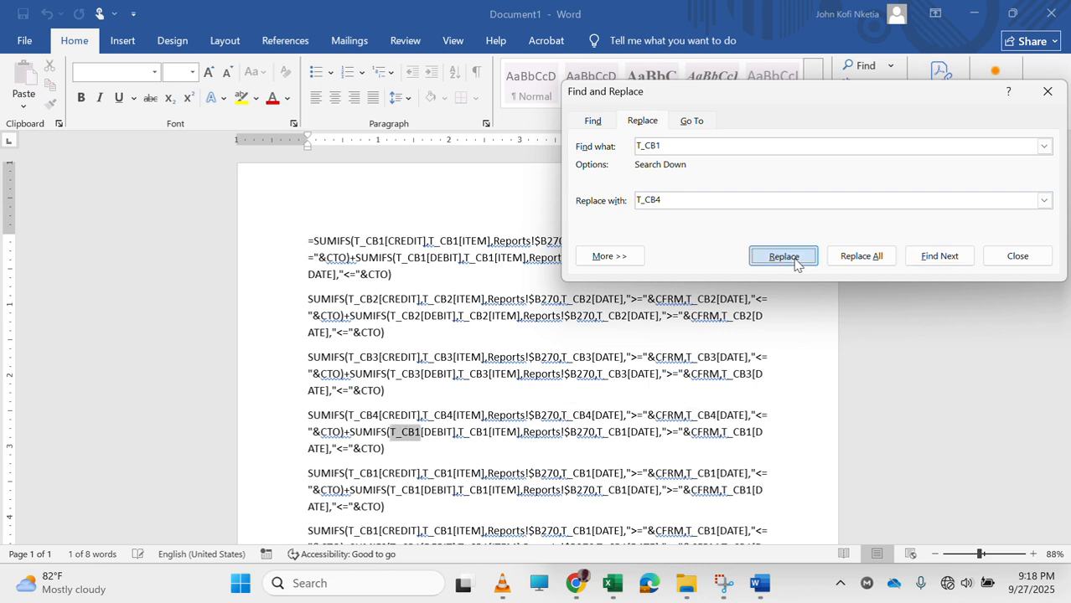
left_click(795, 264)
left_click(795, 264)
left_click(795, 264)
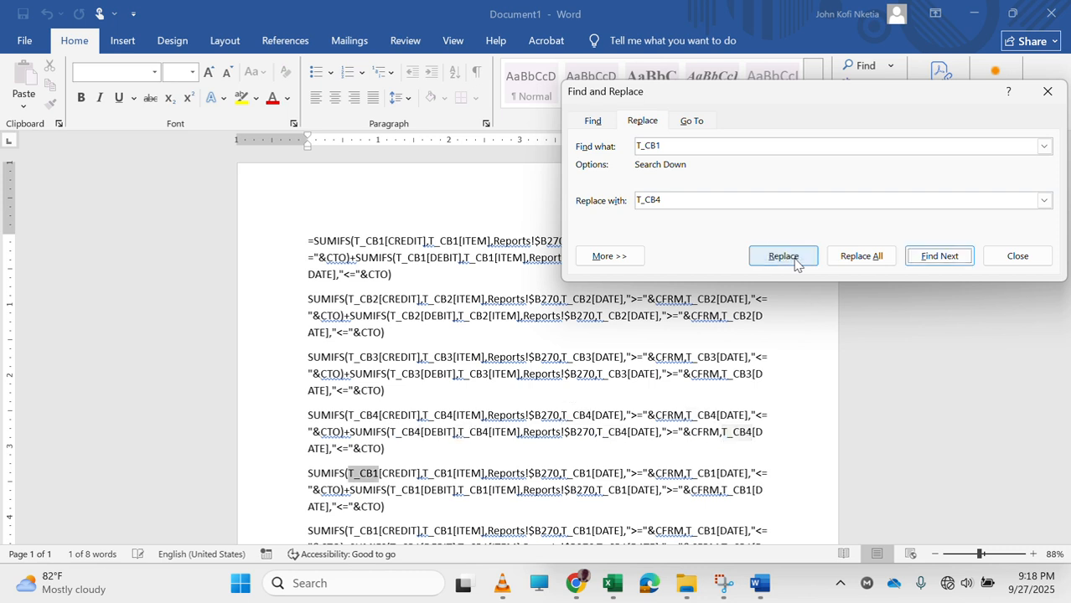
Set the replacement text to T_CB5 and replace every T_CB1 in the fourth copied paragraph.
left_click(674, 198)
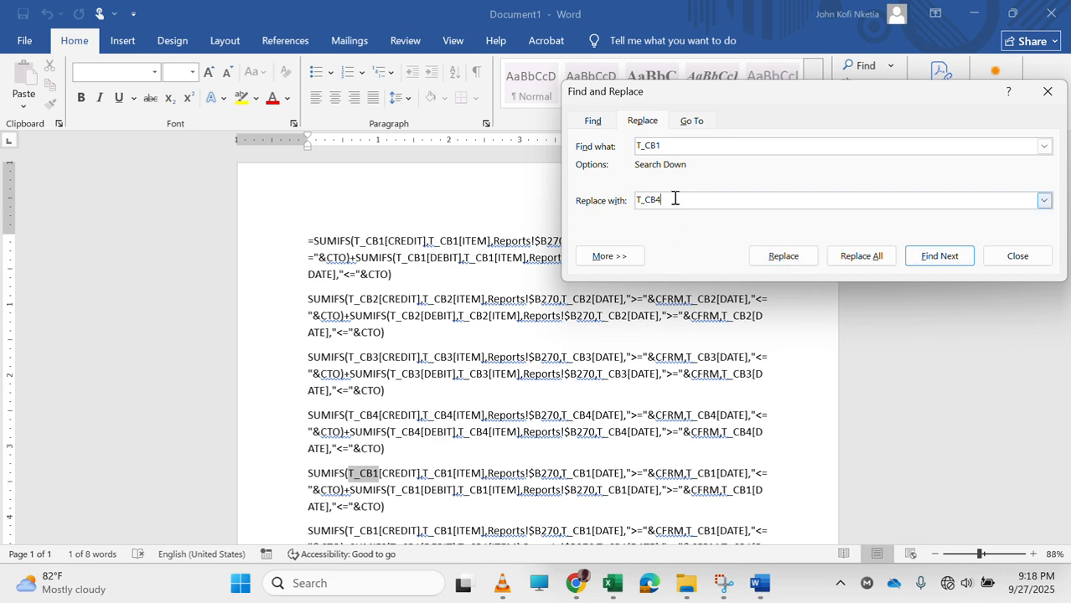
type("5")
left_click(796, 260)
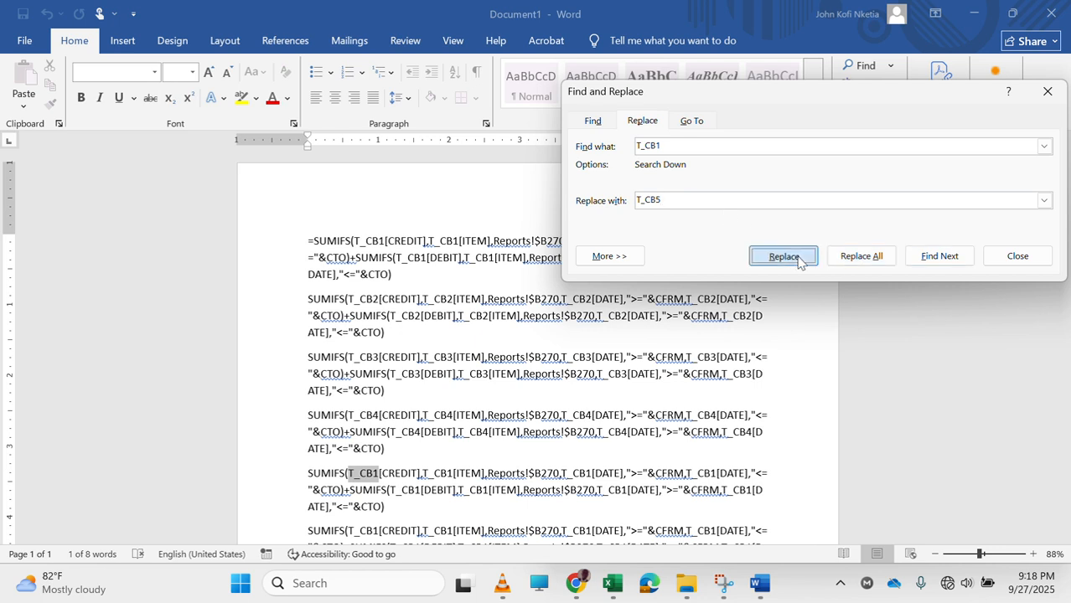
left_click(798, 262)
left_click(798, 260)
left_click(799, 260)
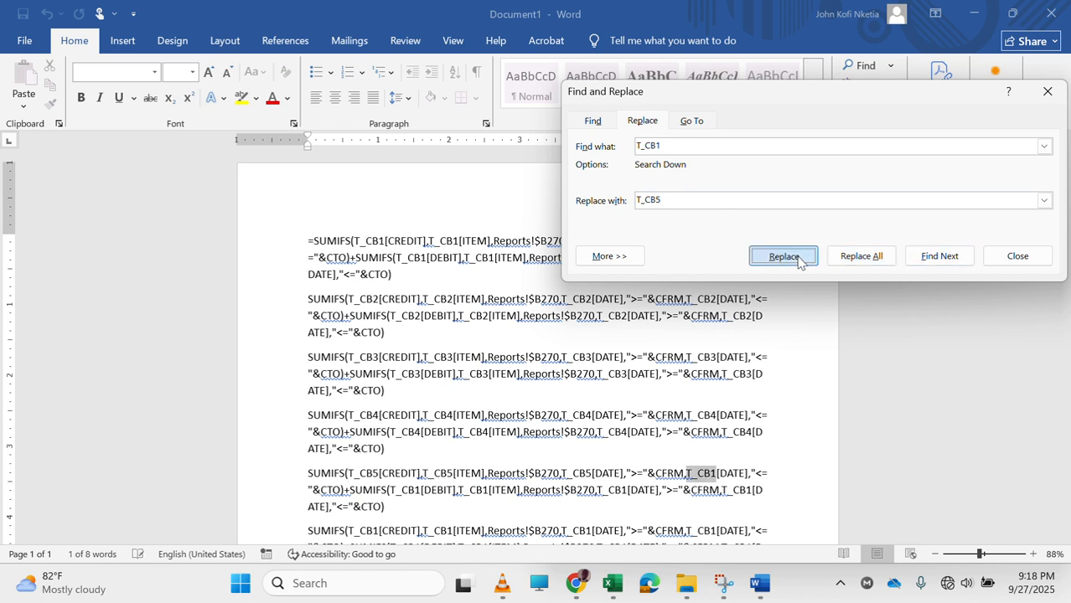
left_click(798, 260)
left_click(799, 259)
left_click(799, 260)
left_click(798, 260)
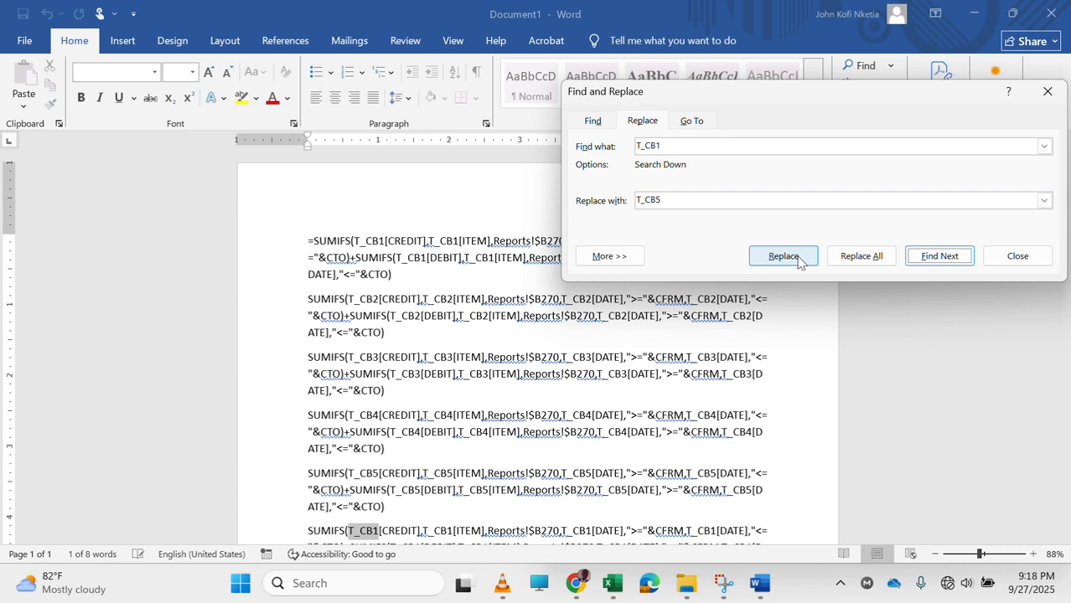
Set the replacement text to T_CB6 and replace every T_CB1 in the fifth copied paragraph.
left_click(670, 198)
key("BackSpace")
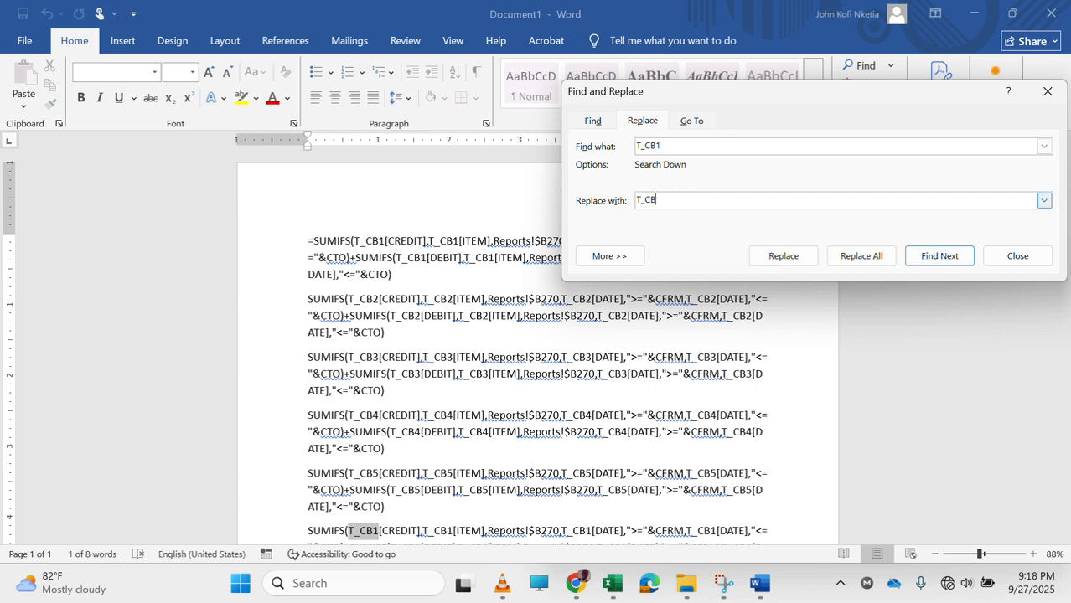
left_click(787, 258)
left_click(783, 256)
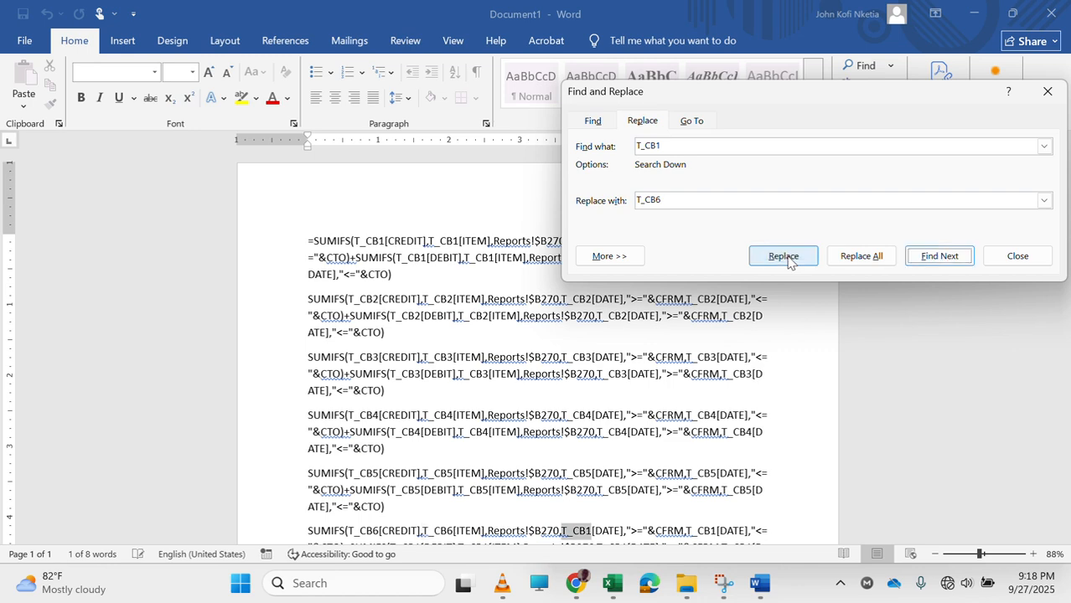
left_click(784, 257)
left_click(783, 256)
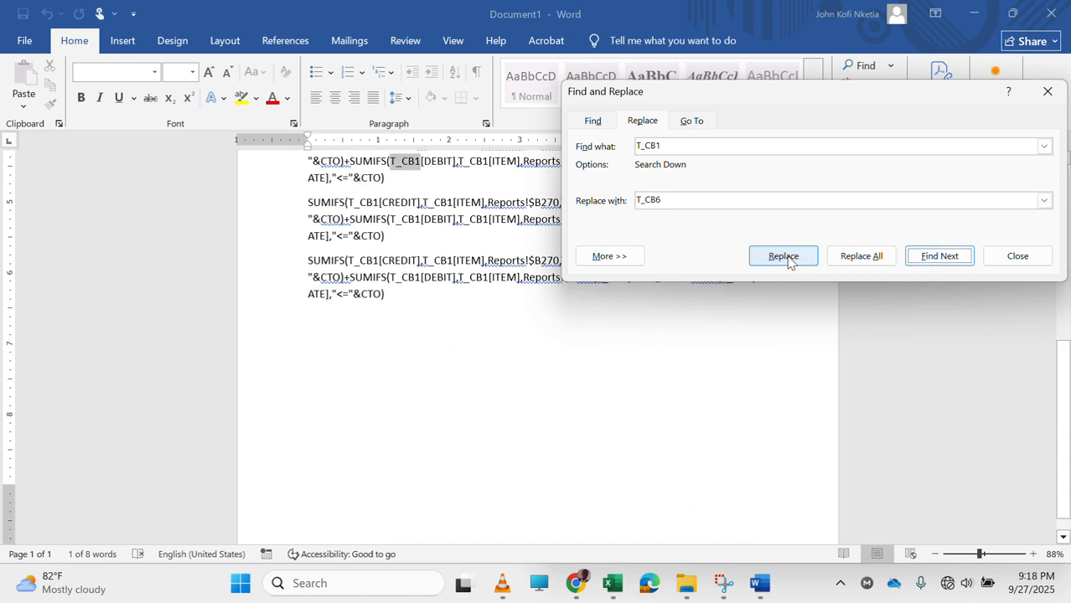
left_click(783, 256)
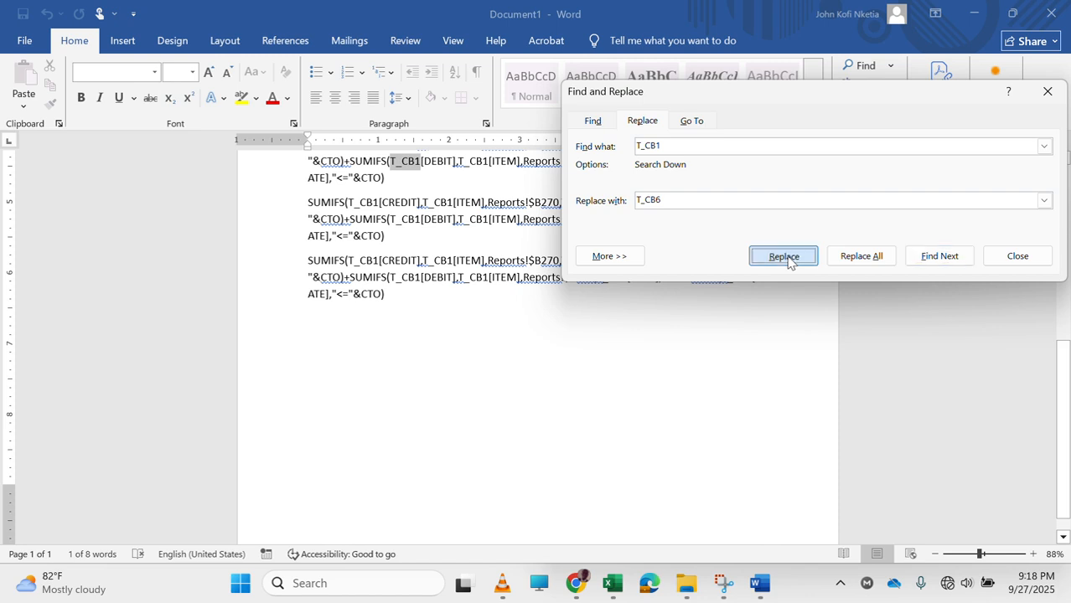
left_click(783, 257)
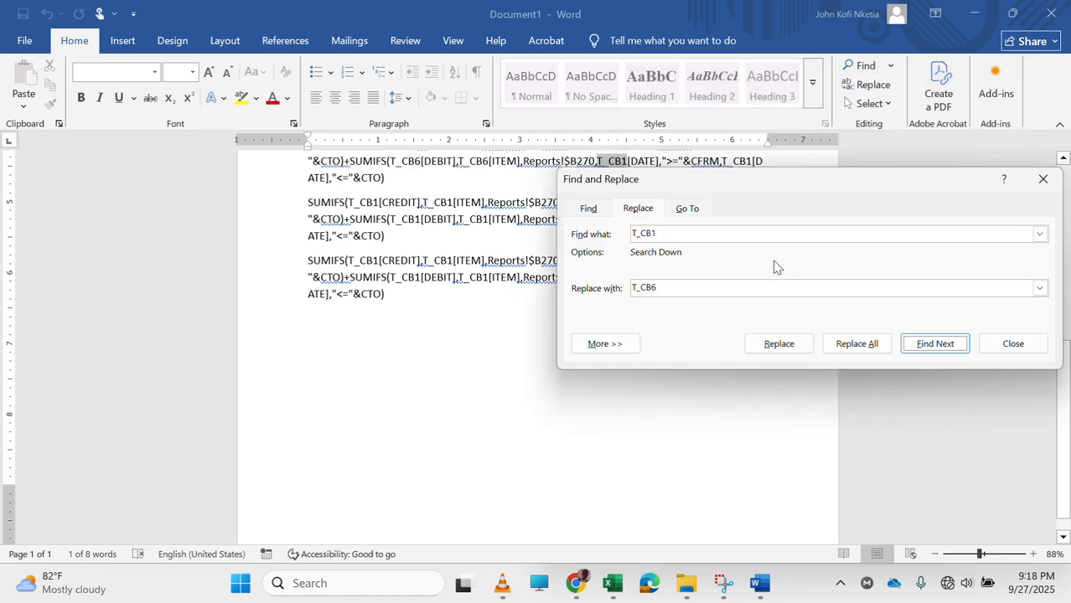
left_click(771, 342)
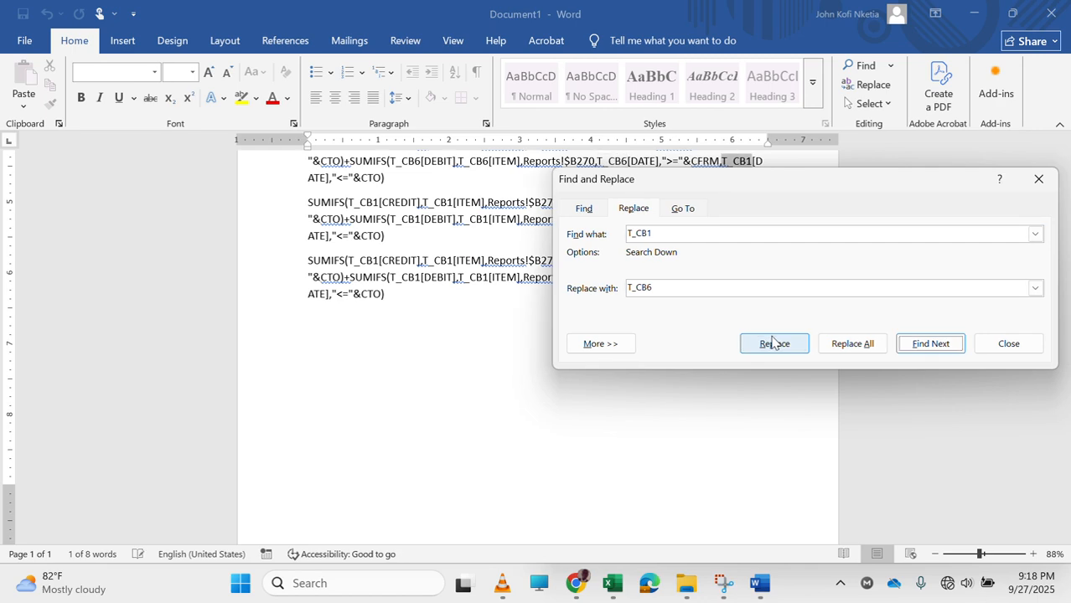
left_click(771, 342)
Set the replacement text to T_CB7 and replace every T_CB1 in the sixth copied paragraph.
left_click(681, 287)
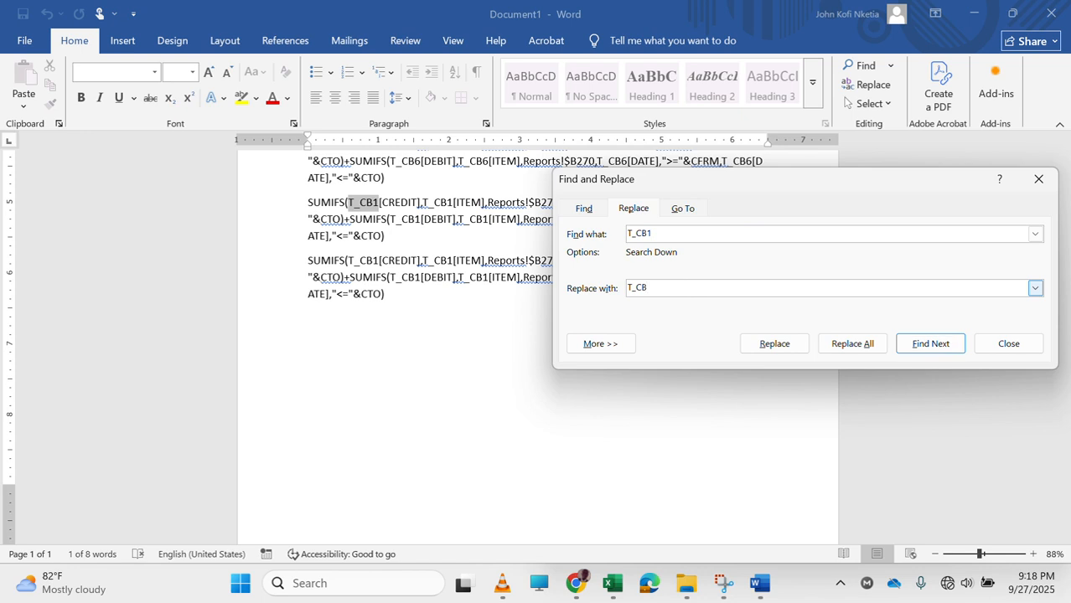
left_click(778, 345)
left_click(777, 345)
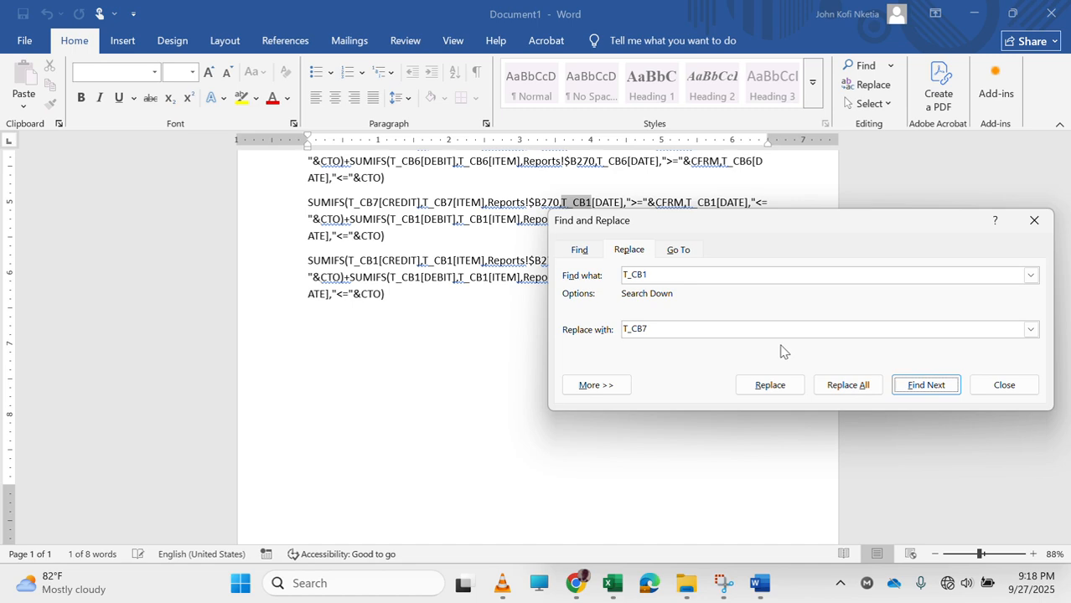
left_click(769, 385)
left_click(774, 387)
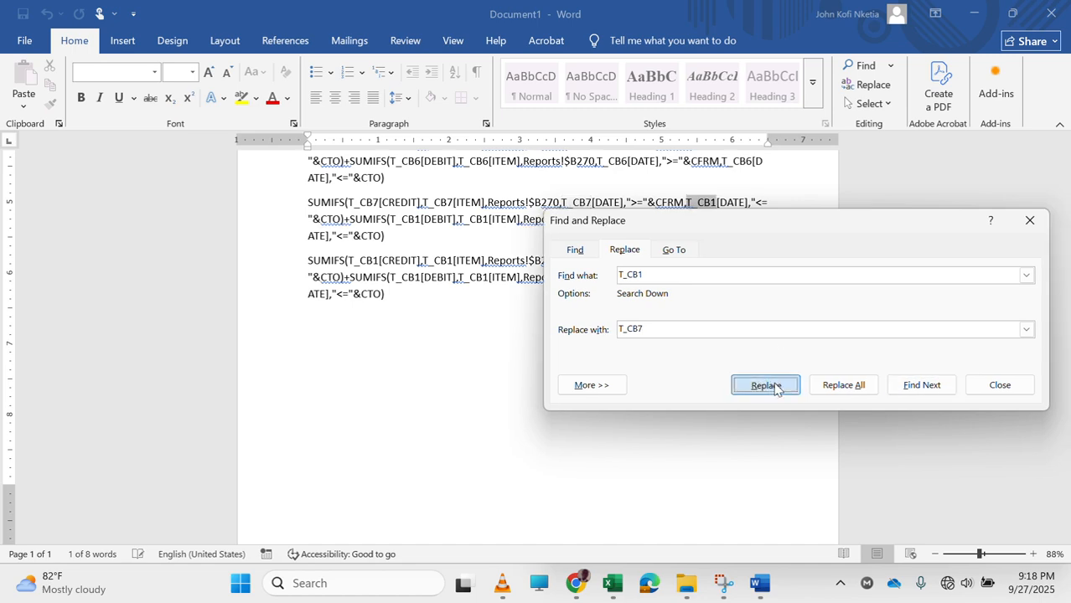
left_click(775, 387)
left_click(775, 386)
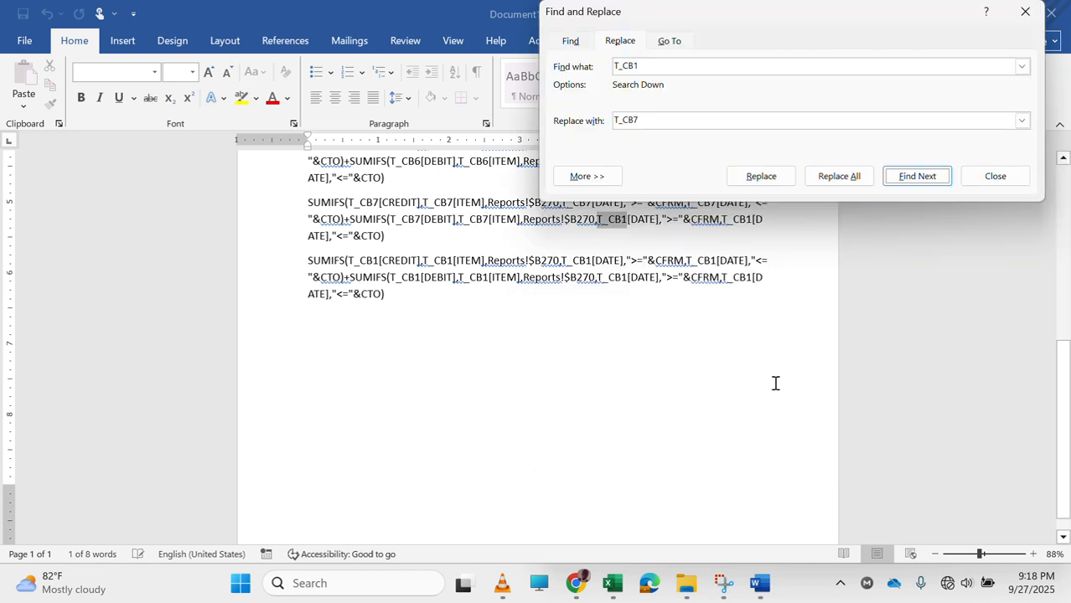
left_click(764, 176)
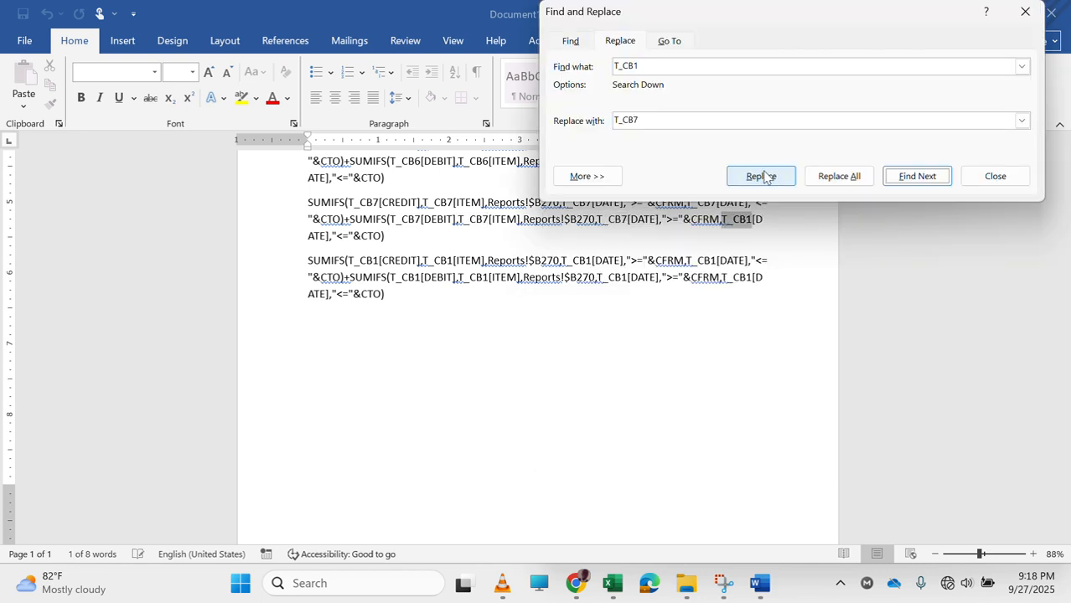
left_click(764, 176)
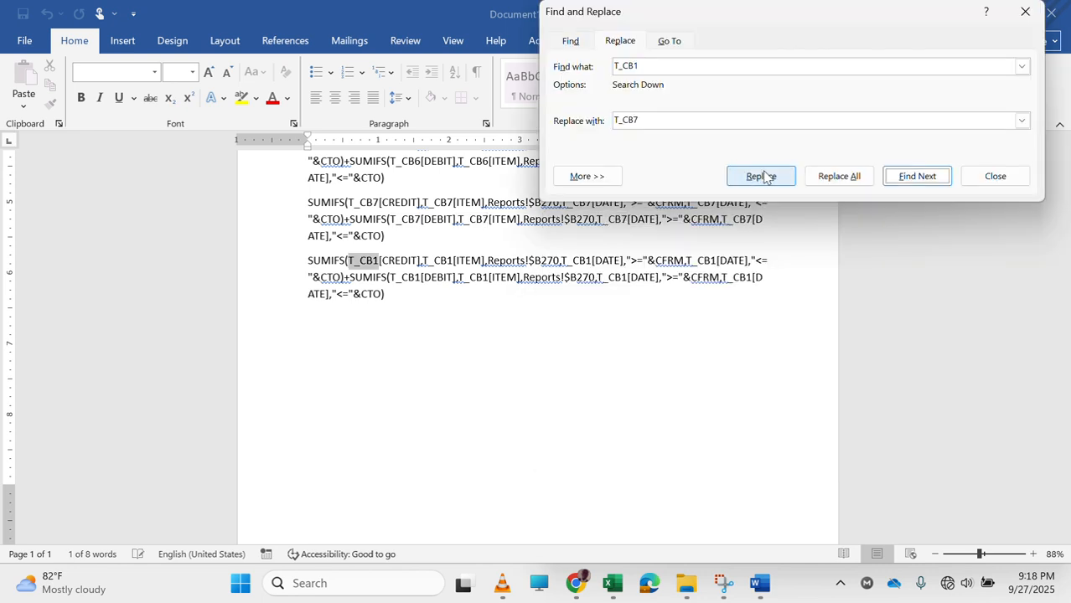
Delete the surplus T_CB1 paragraph at the end and move the Find and Replace dialog clear of the formulas.
left_click(399, 297)
left_click_drag(392, 299, 285, 268)
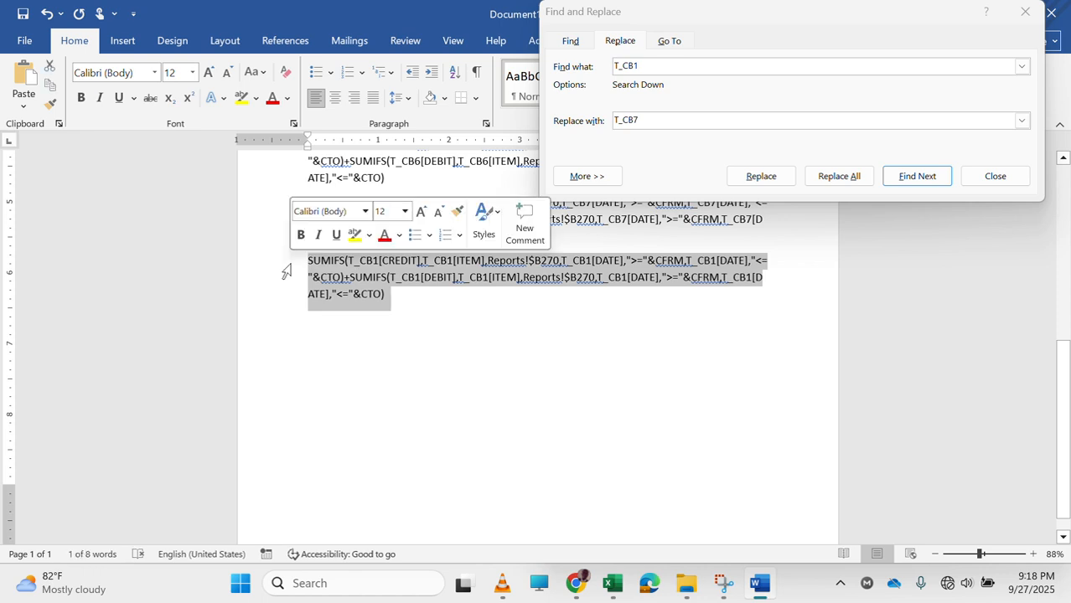
key("Delete")
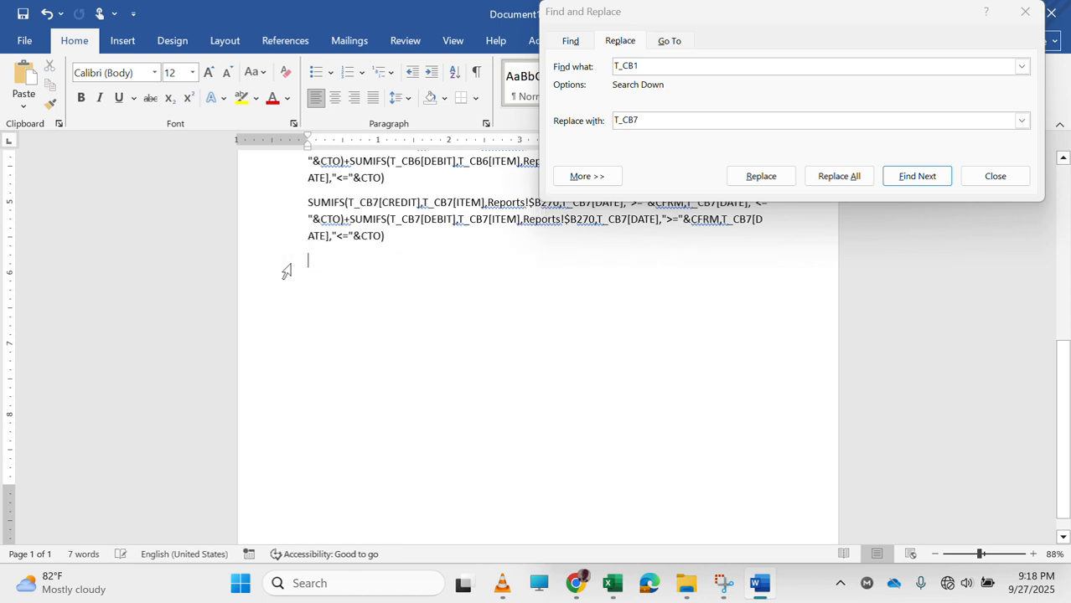
left_click(812, 52)
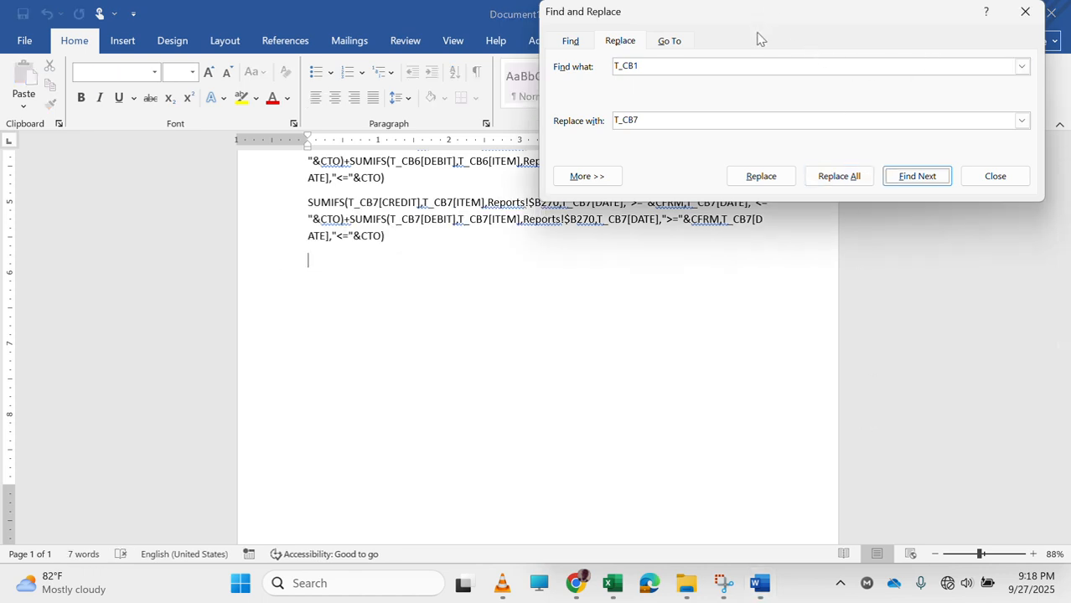
left_click_drag(891, 14, 898, 496)
scroll(533, 317, "up", 10)
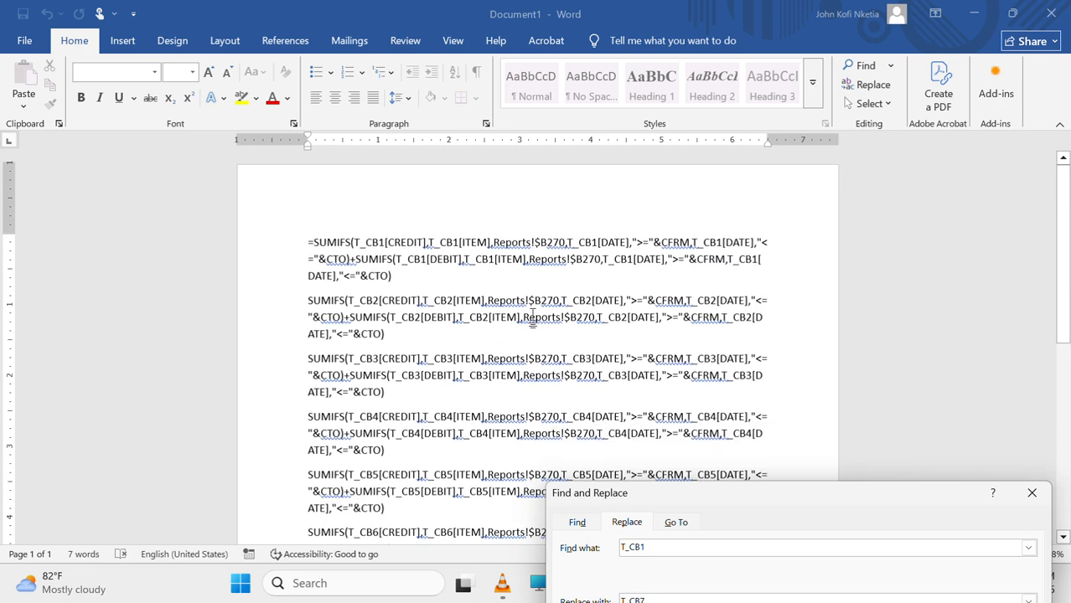
left_click(300, 302)
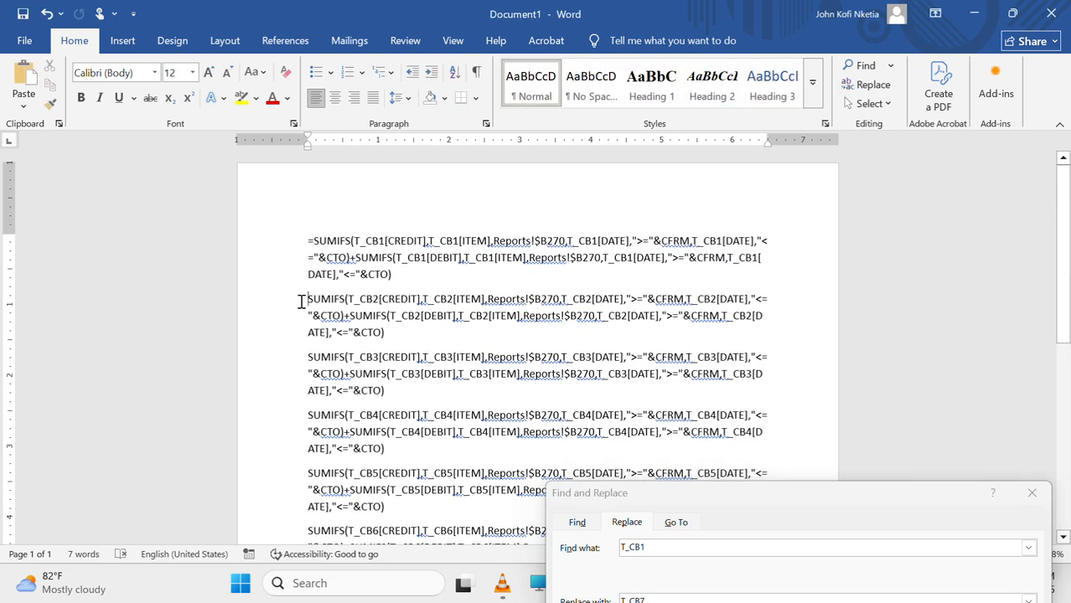
key("BackSpace")
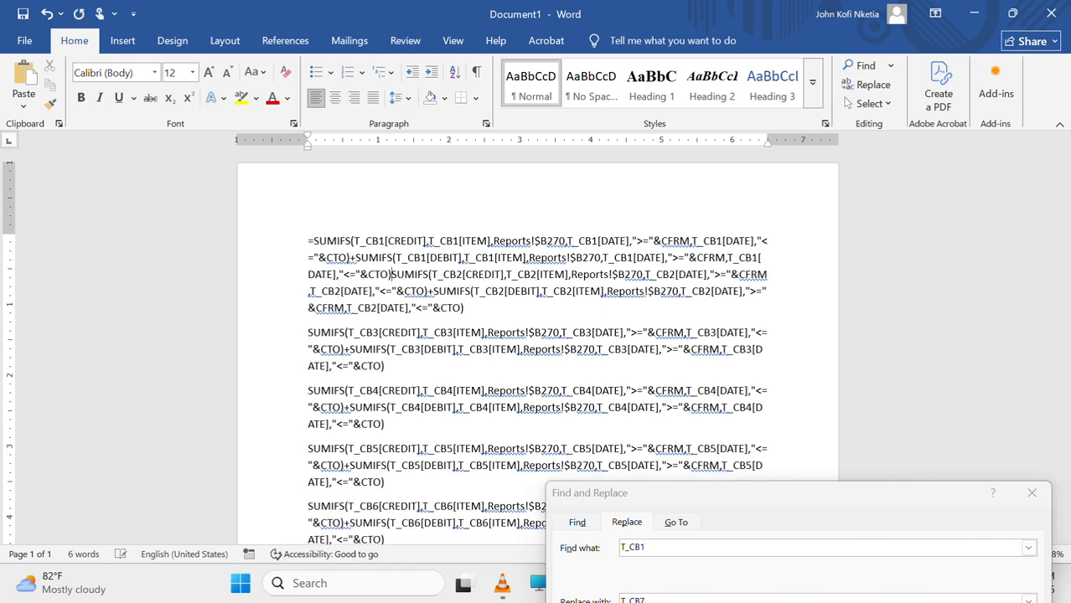
type("+")
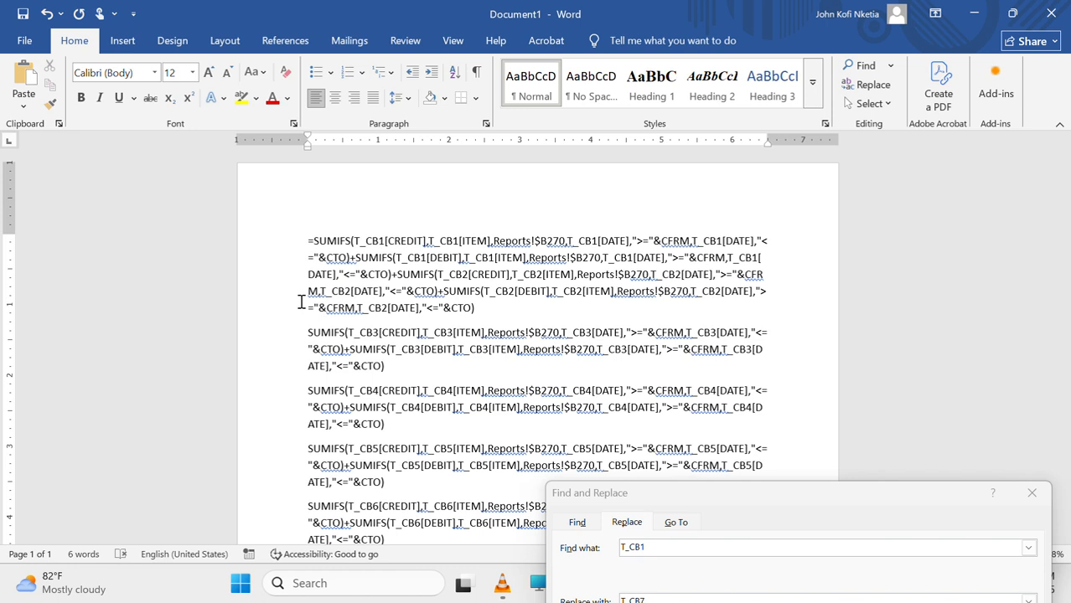
left_click(307, 336)
key("BackSpace")
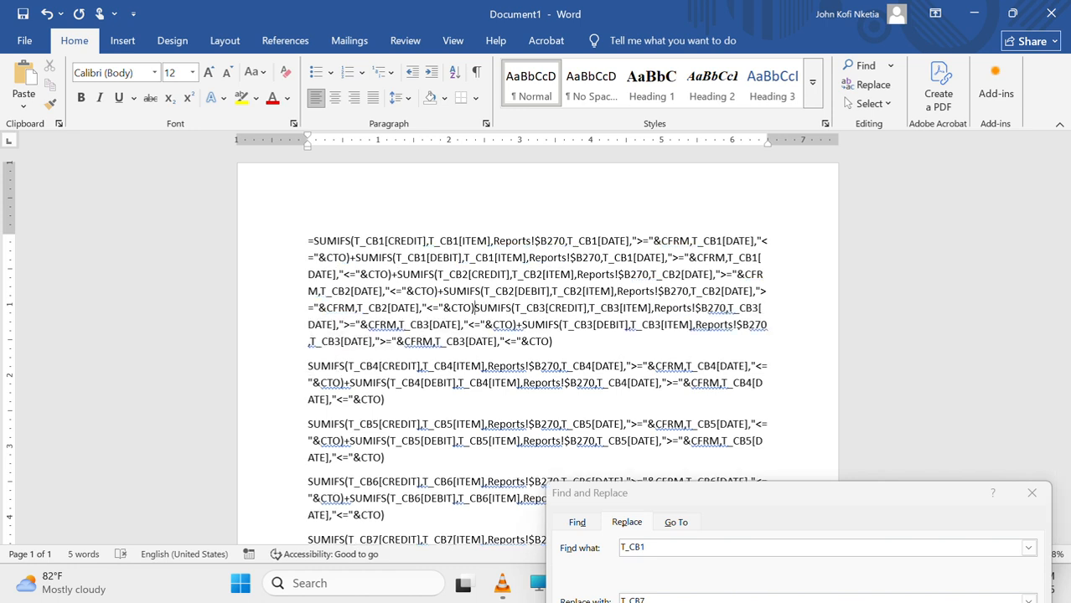
type("+")
key("Return")
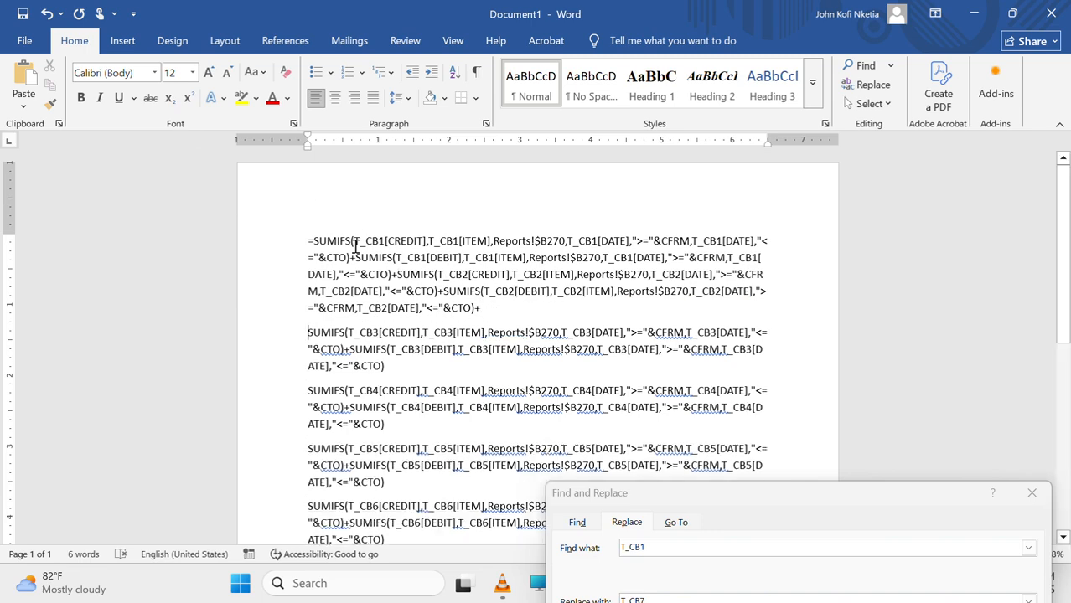
left_click(23, 14)
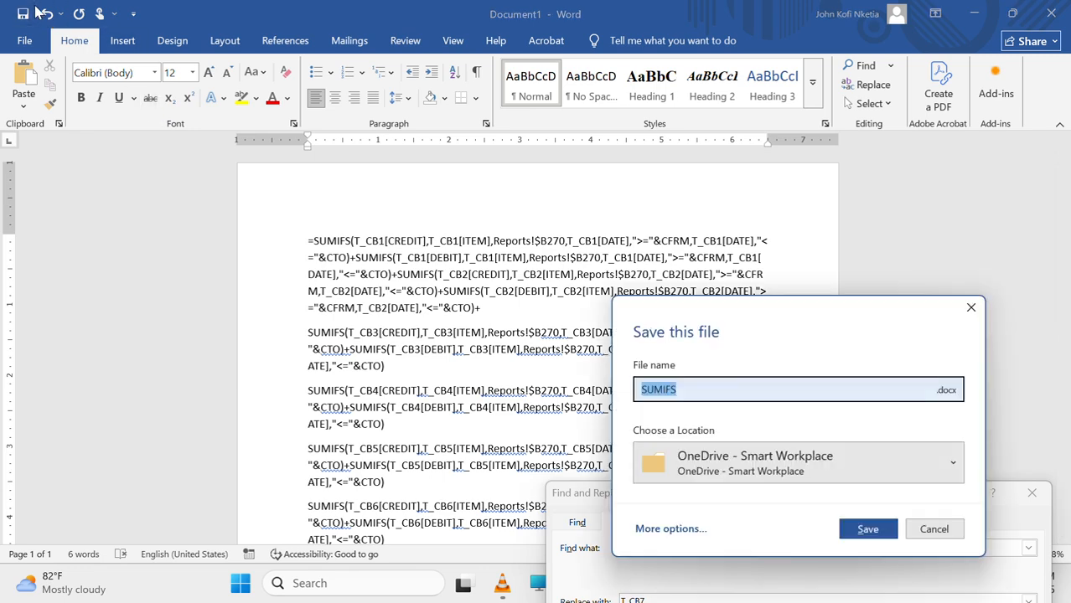
key("Escape")
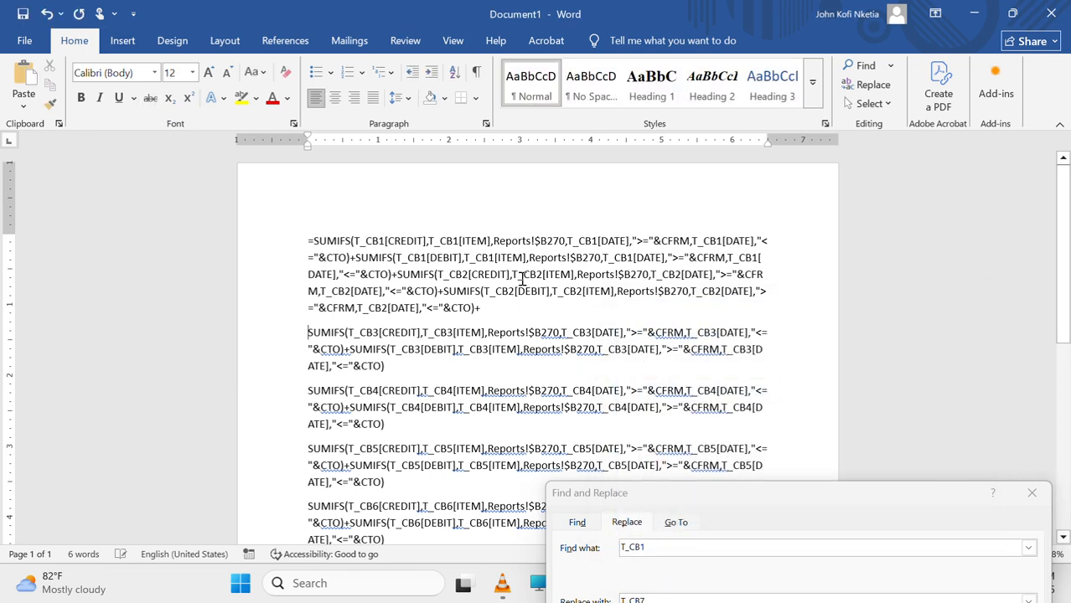
left_click(46, 15)
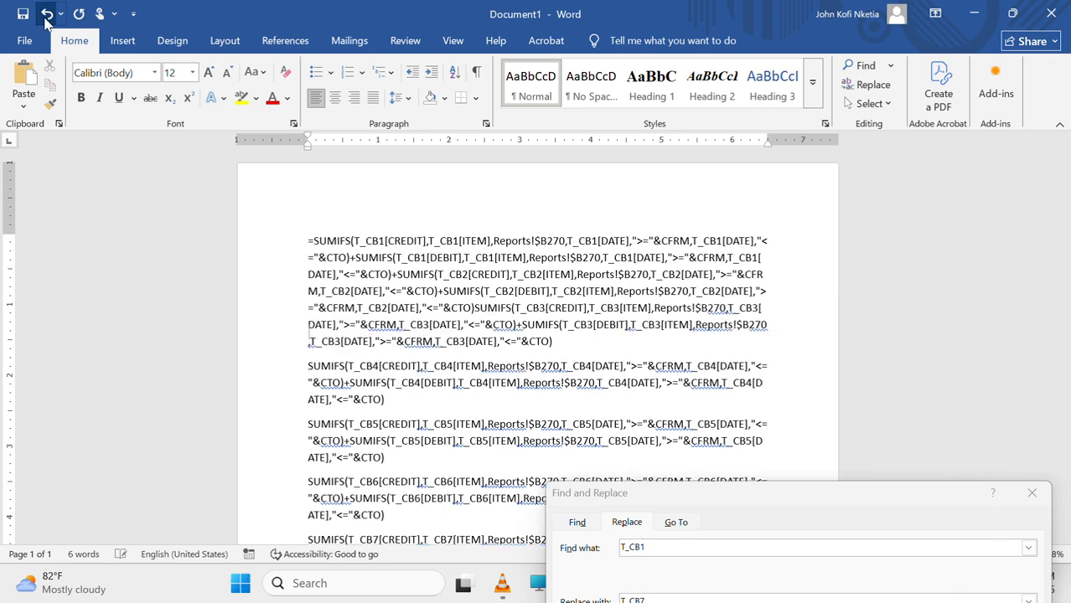
left_click(46, 15)
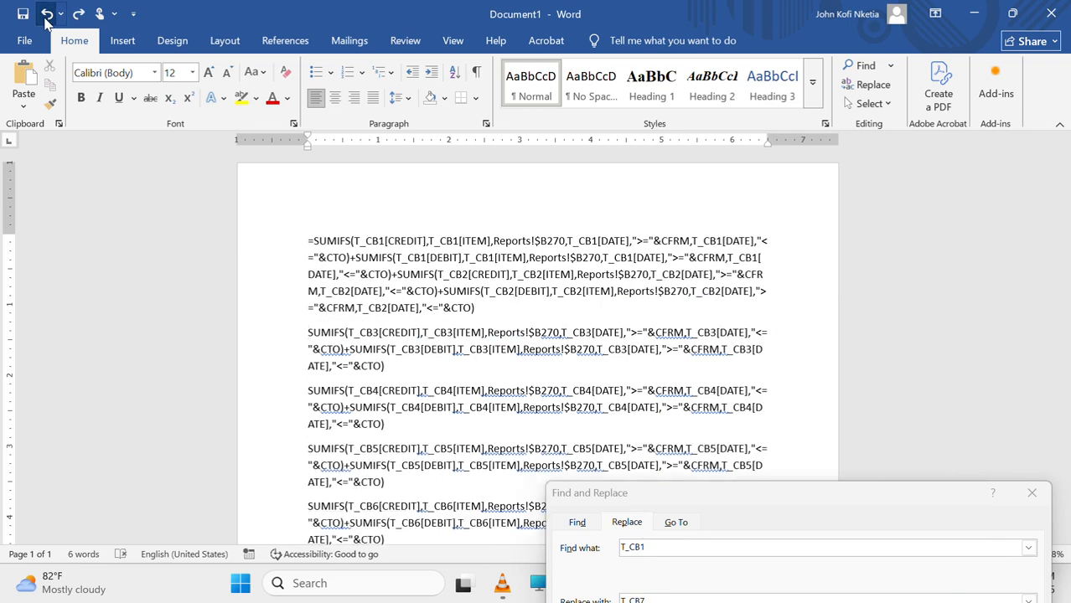
left_click(46, 14)
left_click(46, 14)
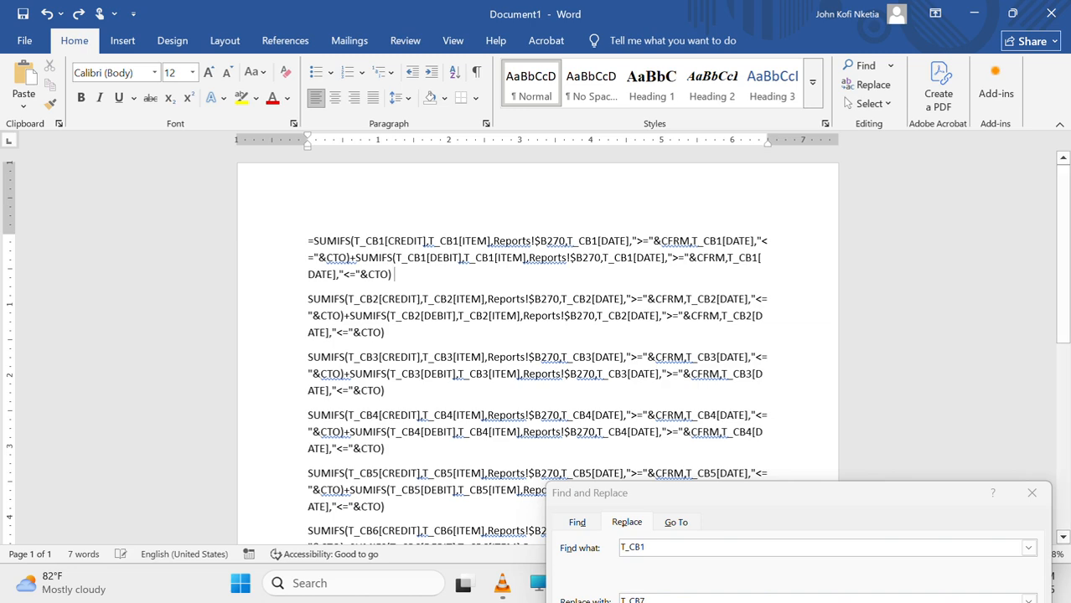
Append a plus sign to the end of each paragraph from T_CB1 to T_CB6.
type("+")
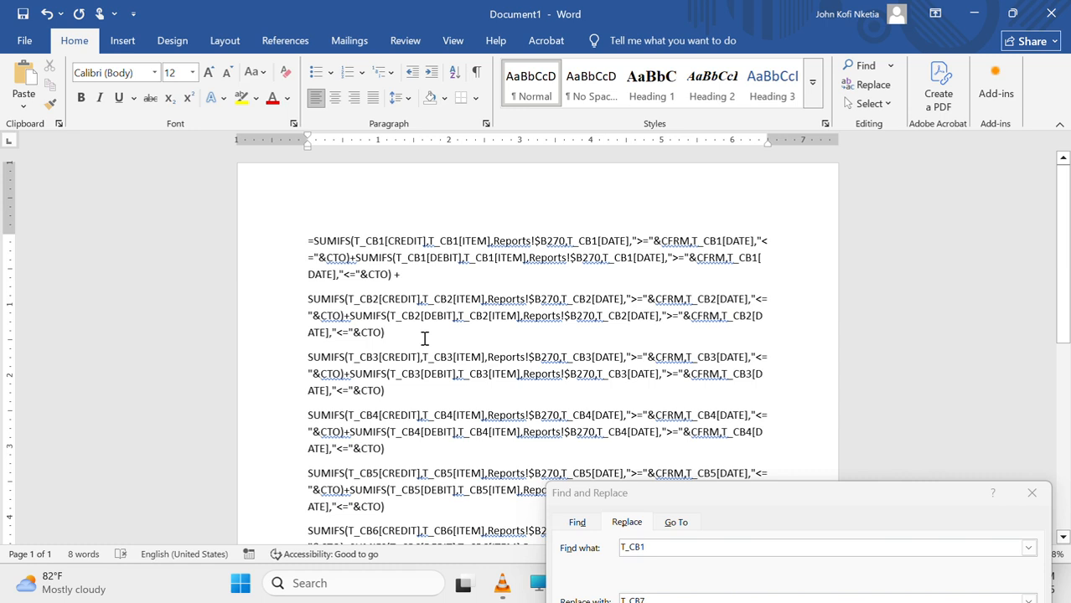
type(" +")
left_click(417, 388)
type("+")
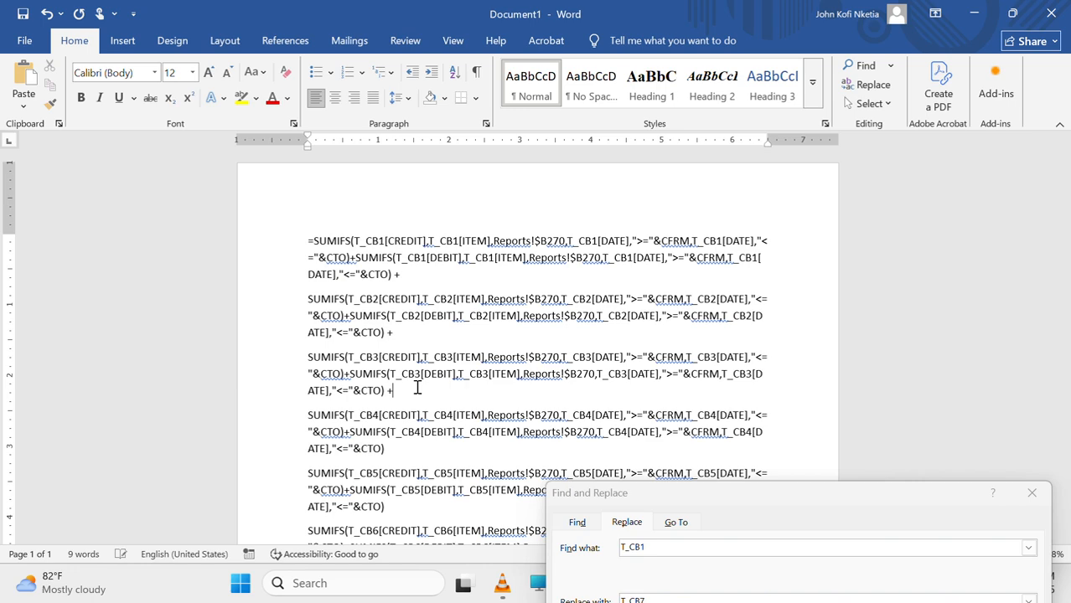
scroll(417, 388, "down", 2)
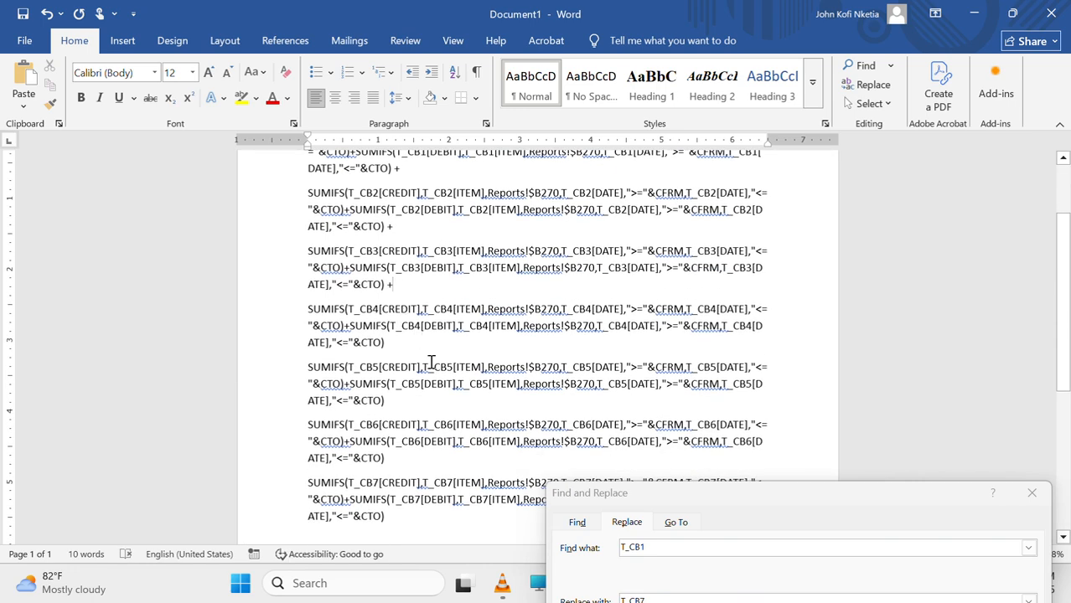
left_click(429, 365)
type("+")
scroll(422, 344, "down", 2)
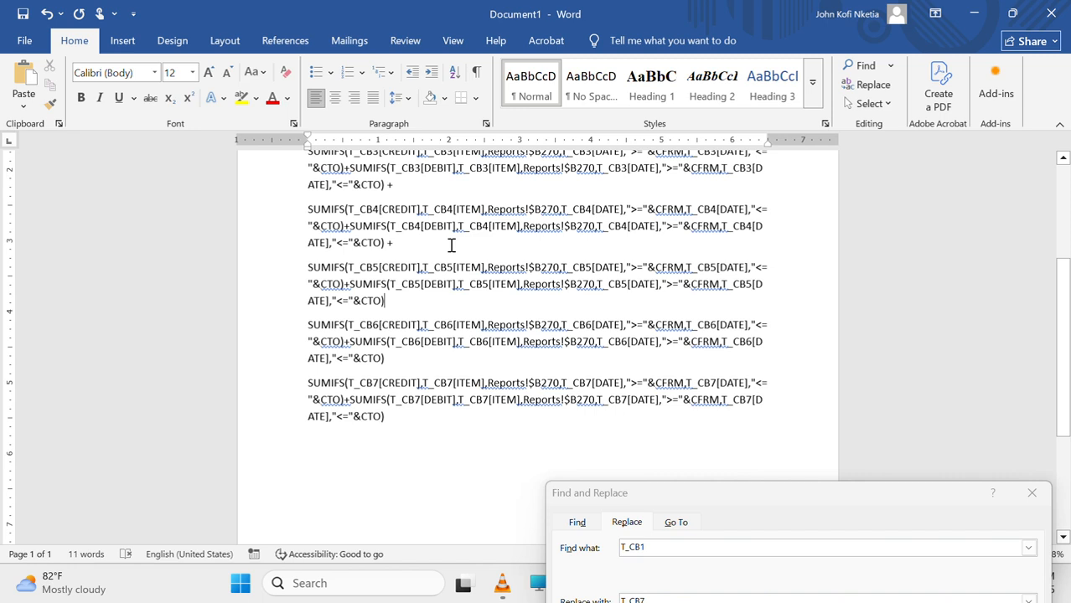
type("++")
Copy the combined T_CB1 to T_CB7 expression, switch to Excel, and replace the Depreciation formula in Reports D270 with it.
left_click(419, 438)
left_click_drag(404, 430, 283, 220)
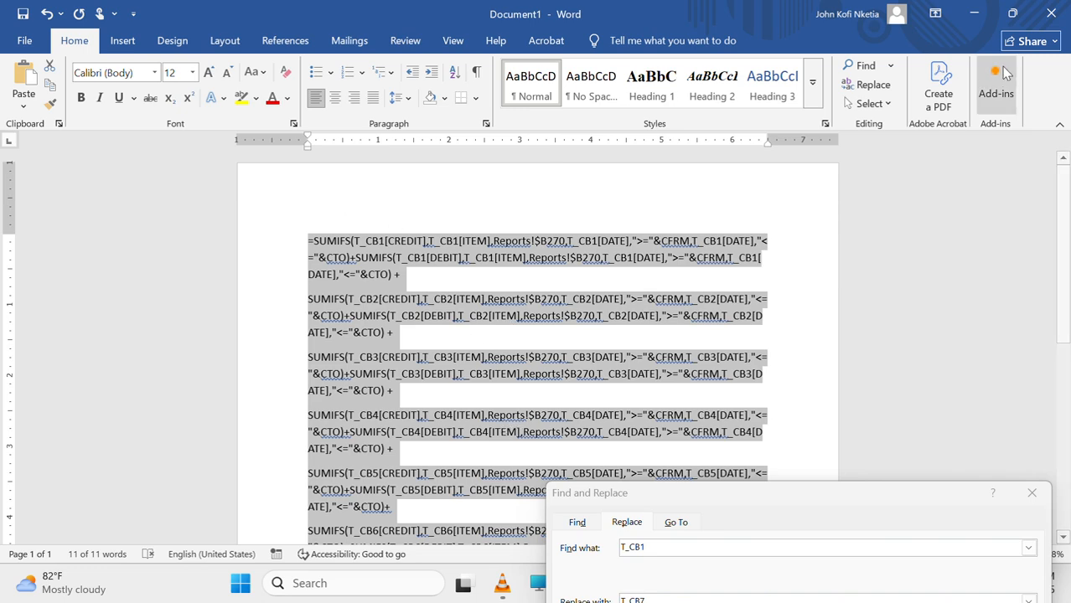
left_click(964, 20)
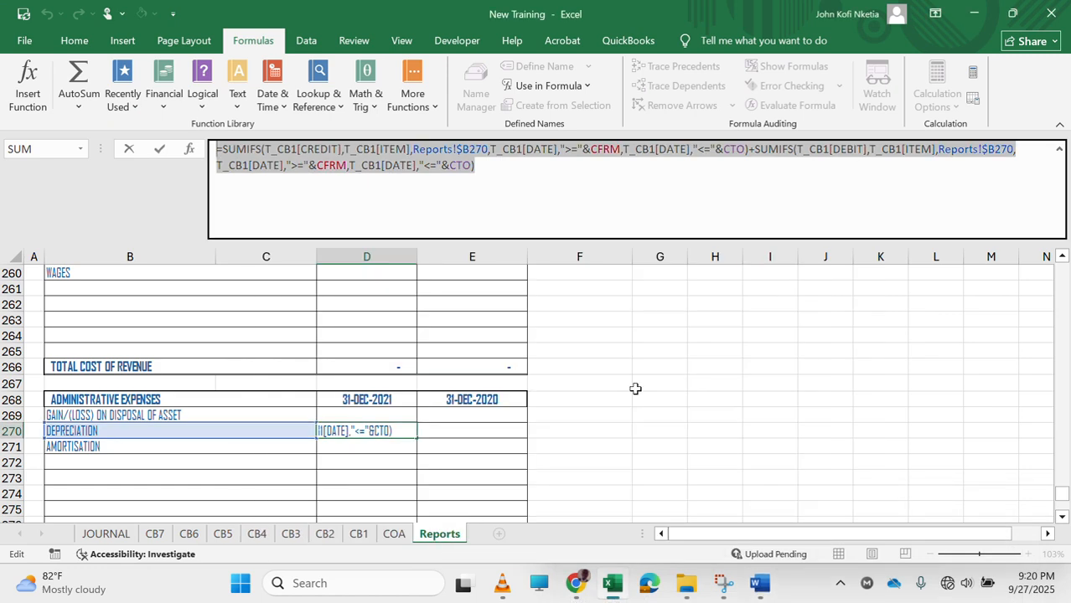
left_click_drag(511, 179, 194, 132)
key("ctrl+v")
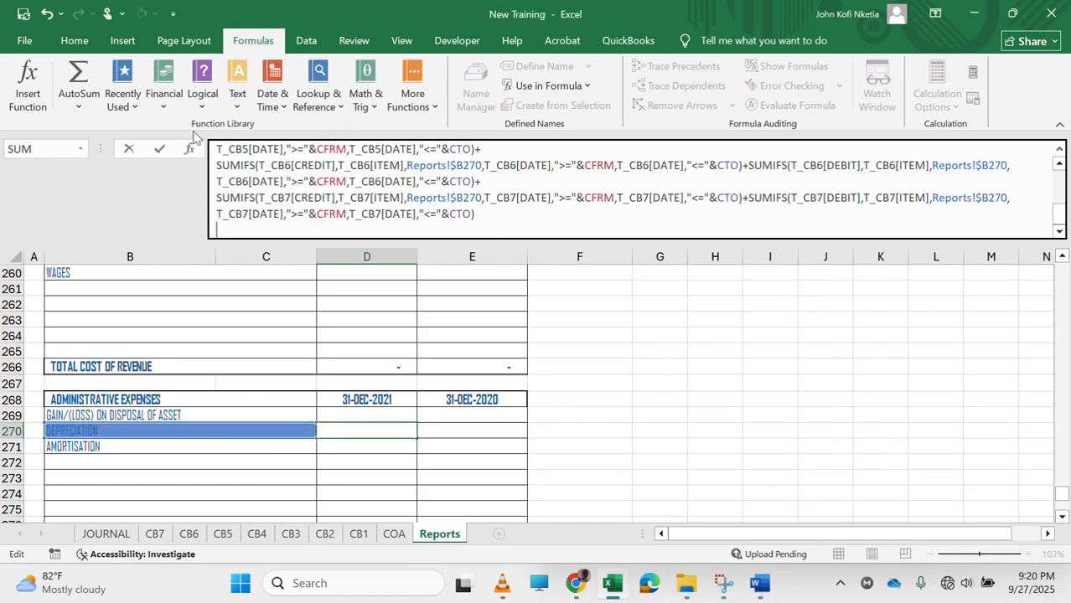
key("Return")
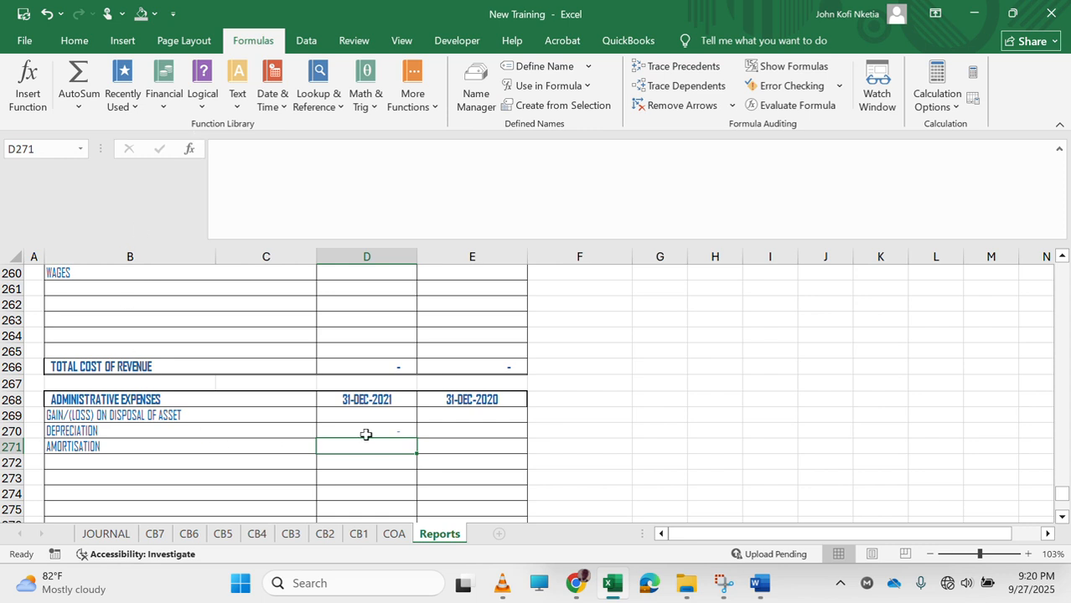
left_click(370, 431)
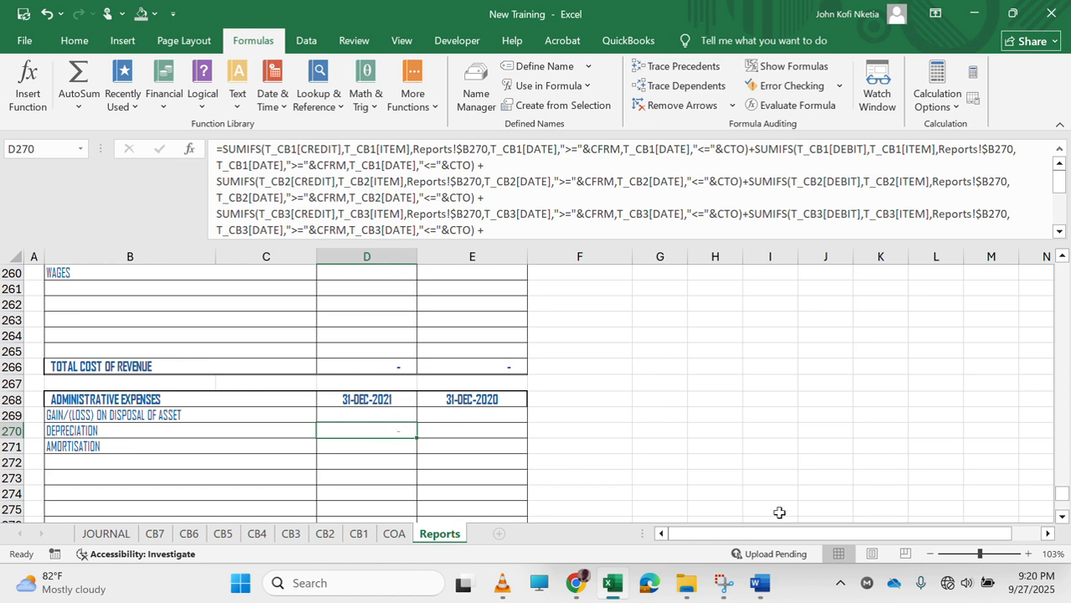
On the CB1 sheet, enter the date 1-Jan-21 in the first row of the cashbook table.
mouse_move(756, 590)
left_click(359, 539)
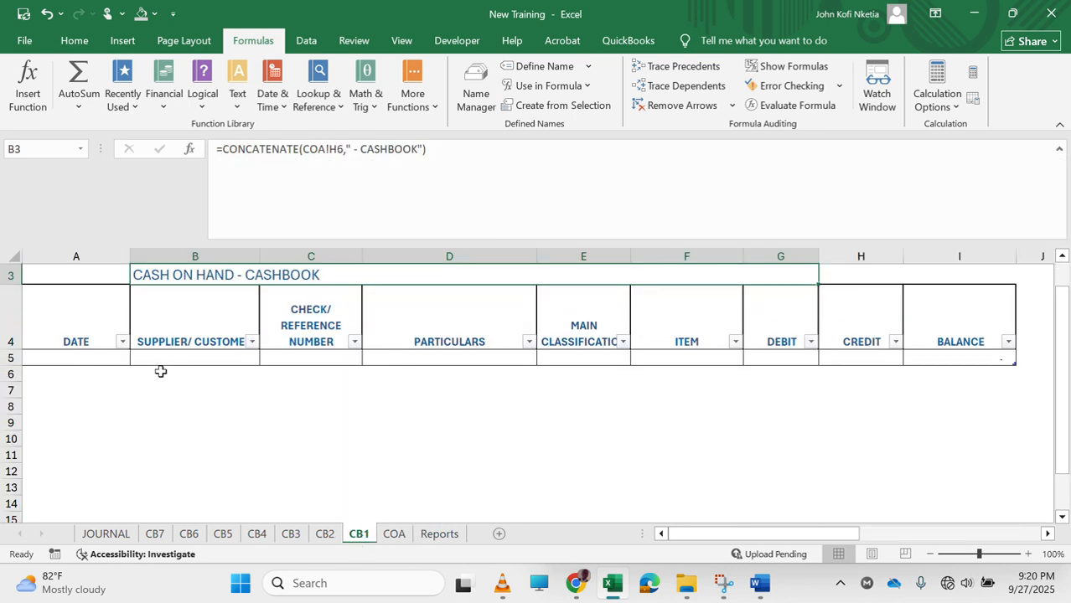
left_click(96, 358)
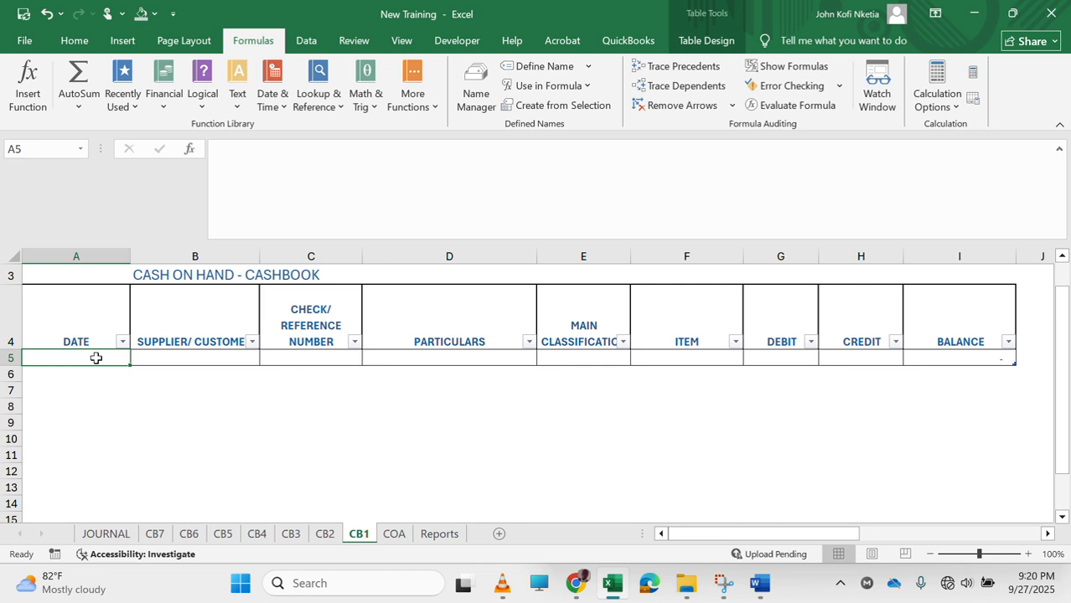
type("1/1/2")
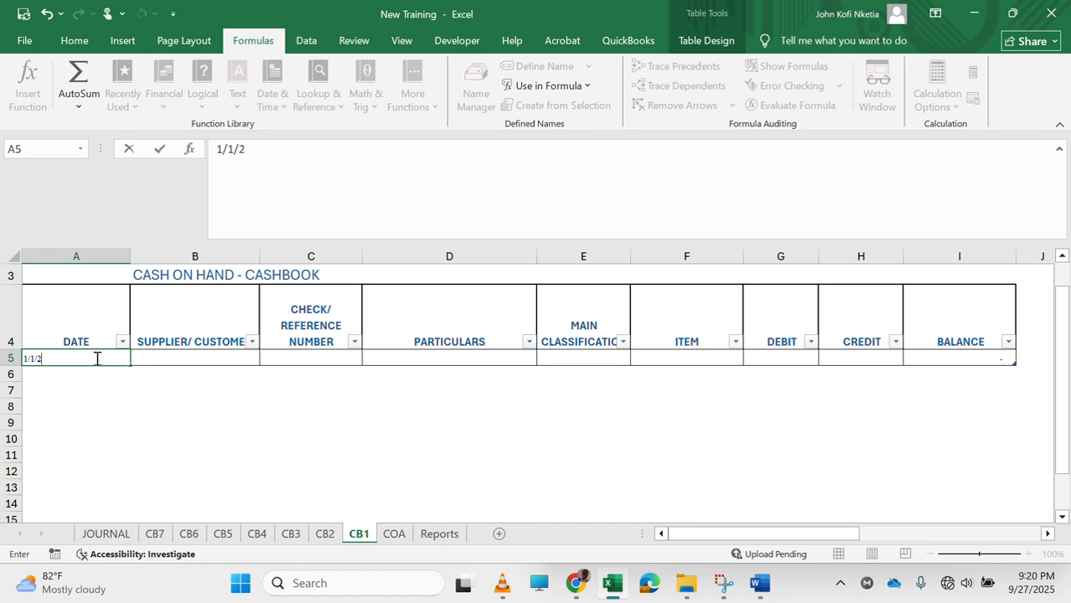
key("Tab")
Set the first row's main classification to ACCUMULATED_DEPRECIATION and browse the item choices it offers.
key("Tab")
key("Tab")
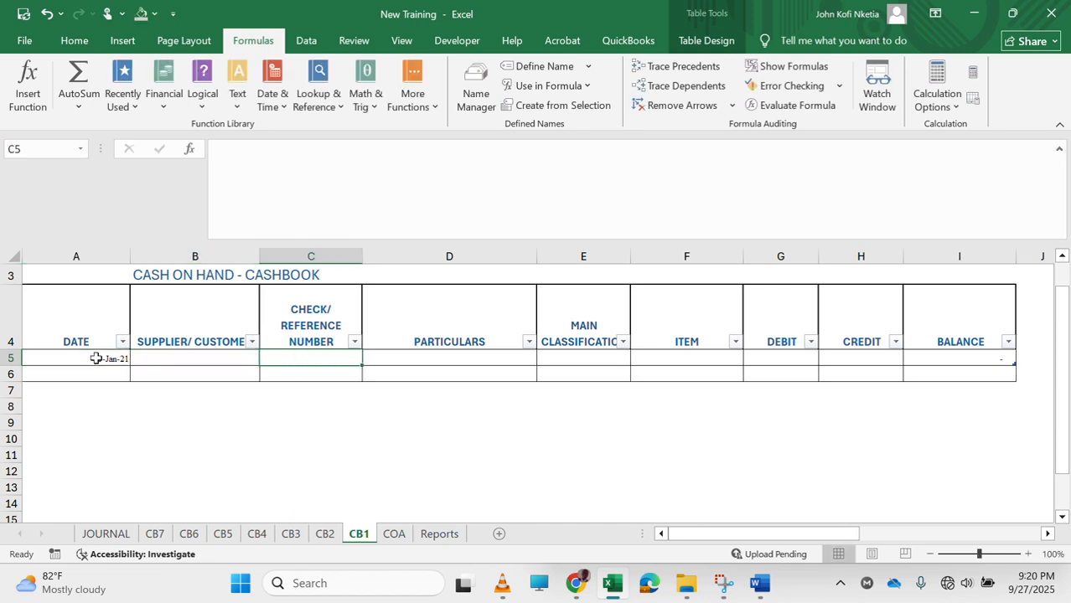
key("Tab")
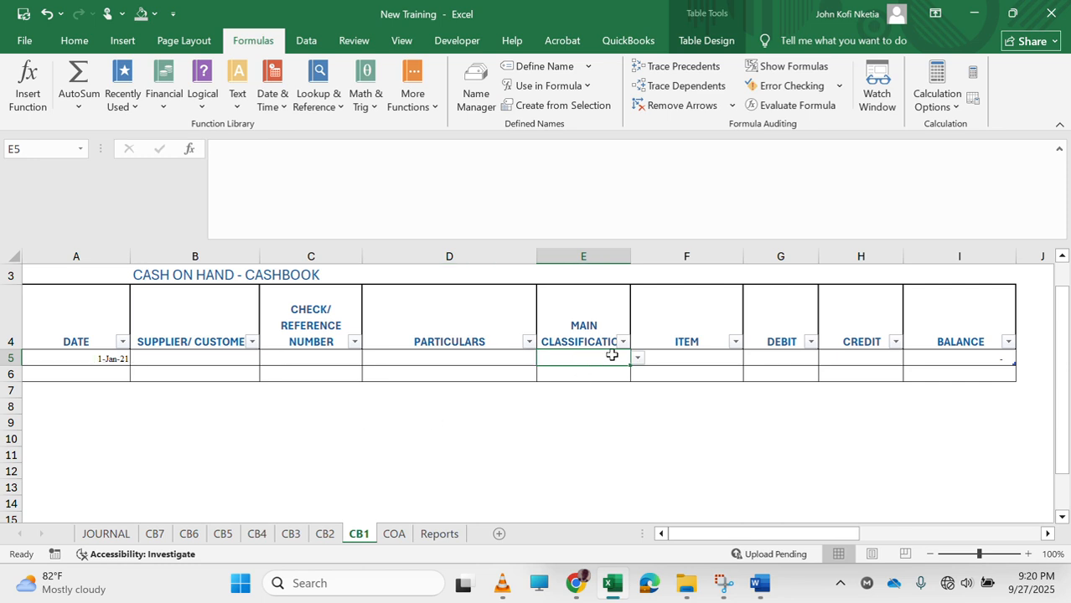
left_click(637, 358)
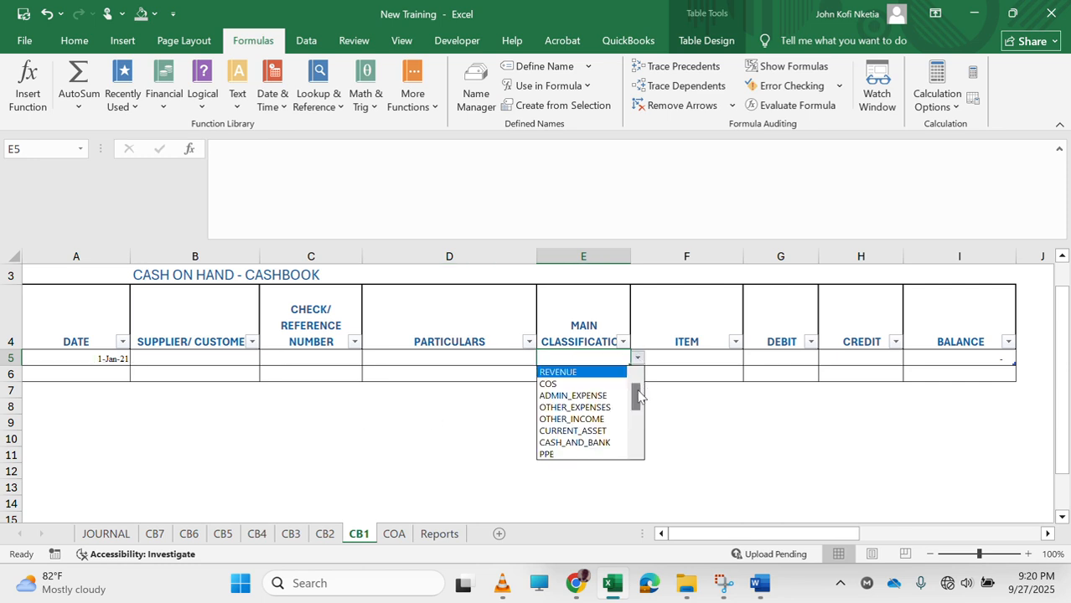
left_click_drag(637, 392, 638, 427)
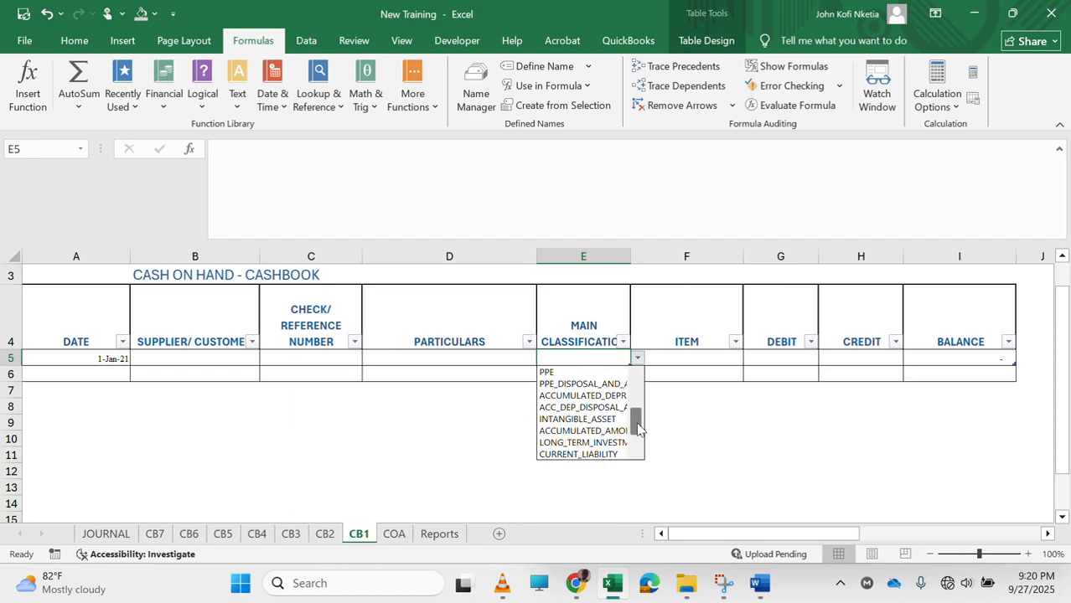
left_click(600, 397)
left_click(694, 355)
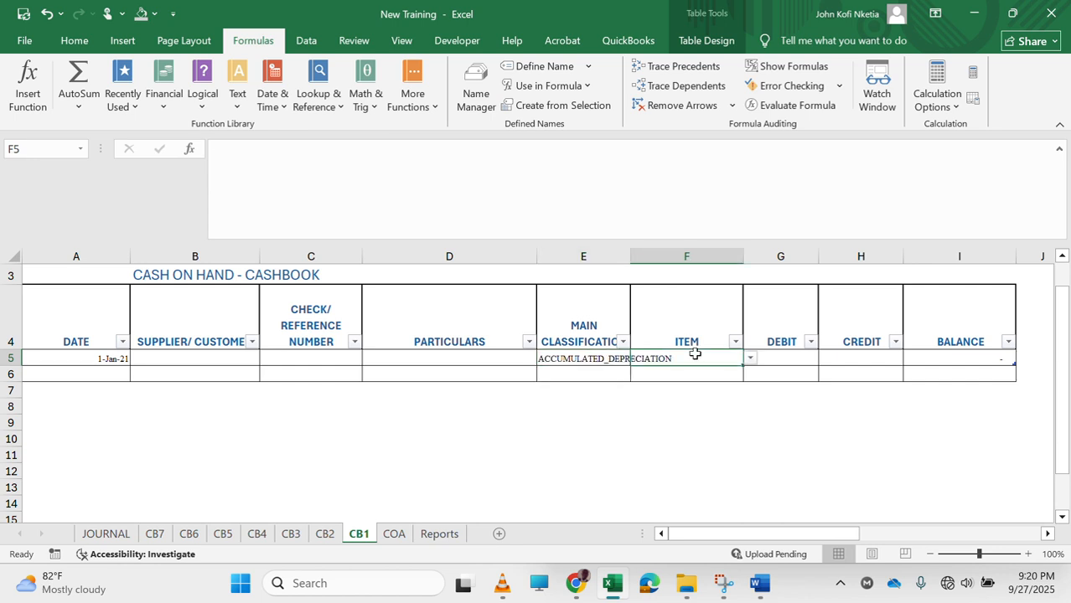
left_click(750, 360)
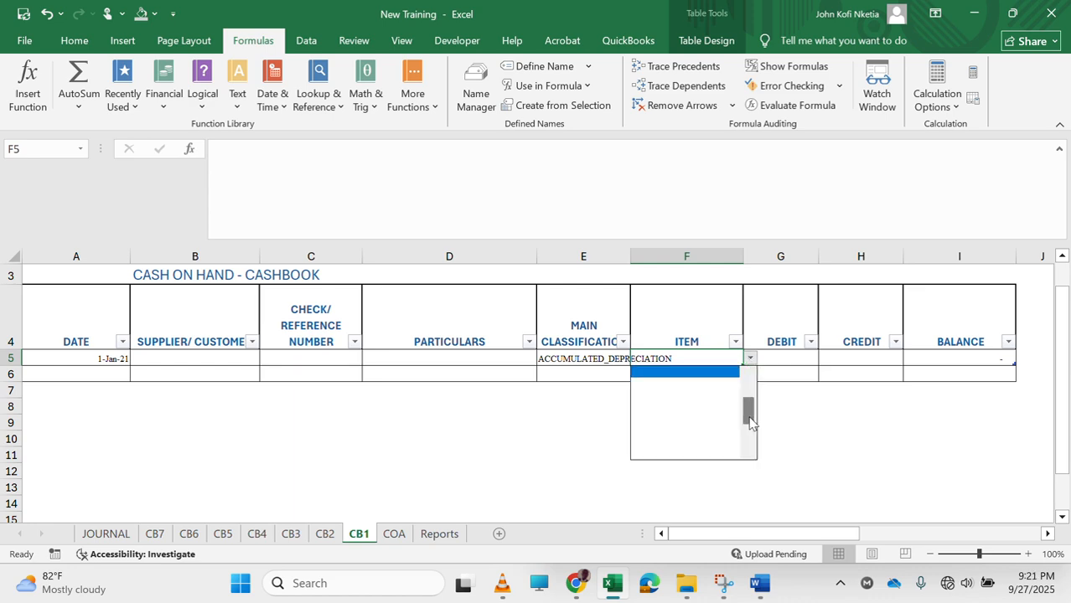
left_click_drag(750, 423, 751, 394)
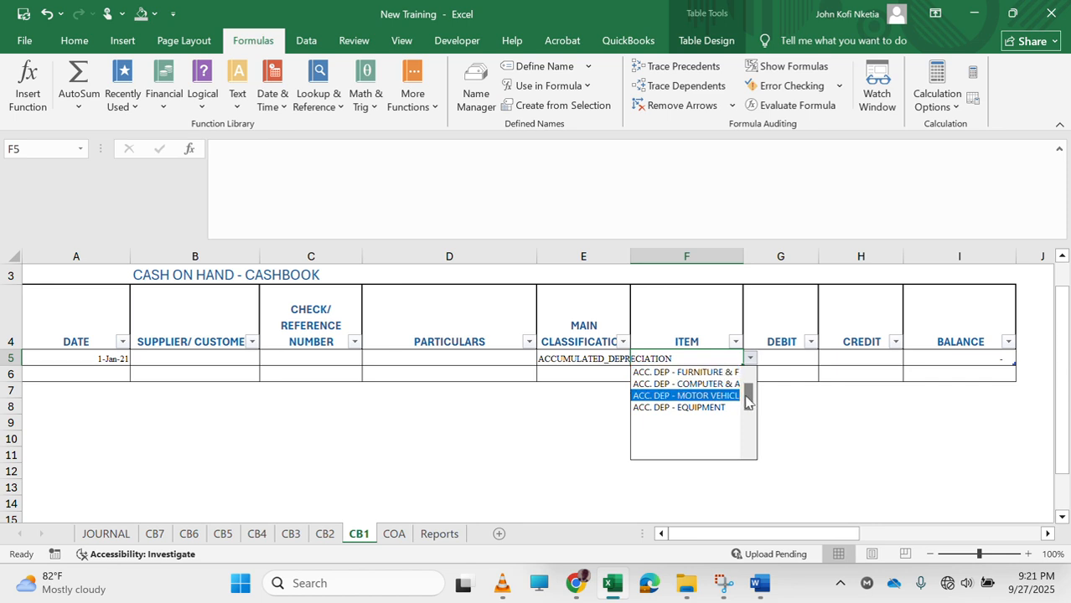
mouse_move(747, 391)
left_mouse_down()
mouse_move(747, 407)
mouse_move(745, 382)
left_mouse_up()
key("Escape")
Change the main classification of the first CB1 row to ADMIN_EXPENSE.
left_click(600, 354)
left_click(638, 358)
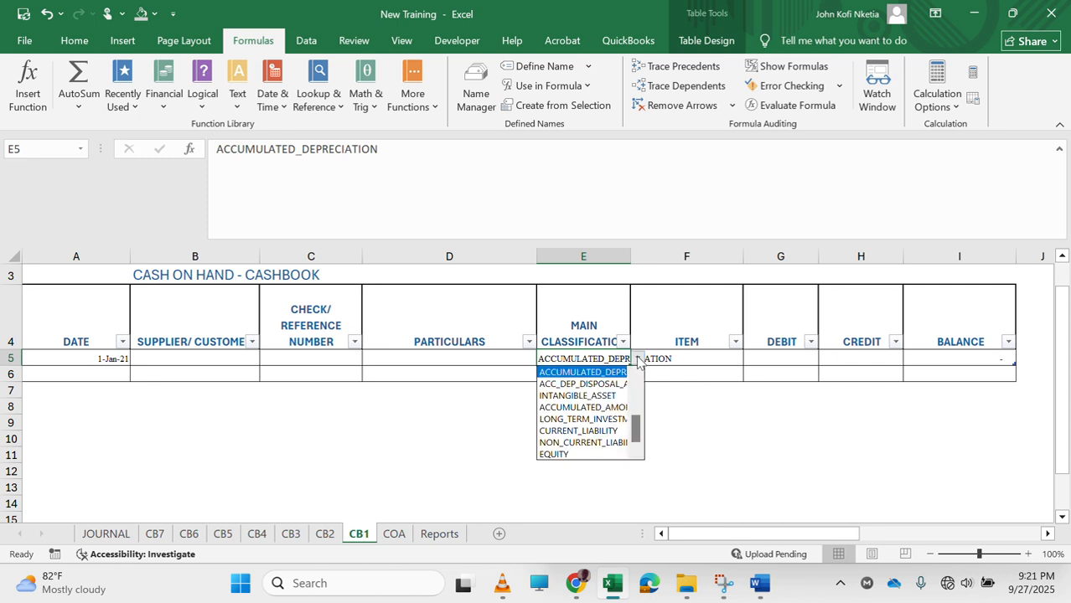
left_click_drag(636, 432, 639, 384)
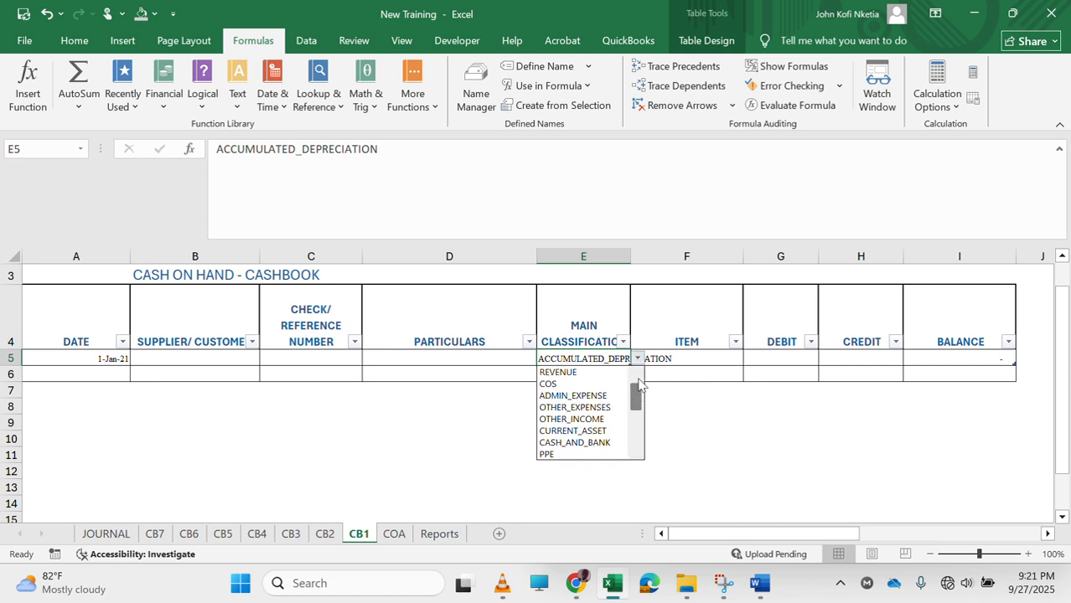
left_click(593, 395)
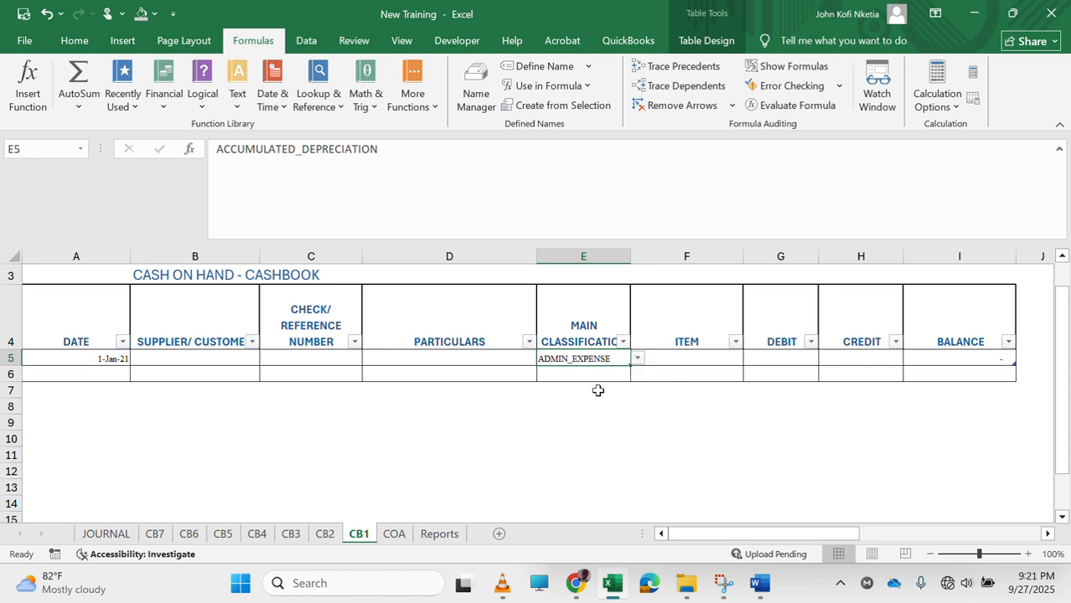
Choose DEPRECIATION as the item for the first CB1 row.
left_click(696, 358)
left_click(750, 359)
left_click_drag(750, 406, 751, 358)
left_click(711, 357)
left_click(750, 358)
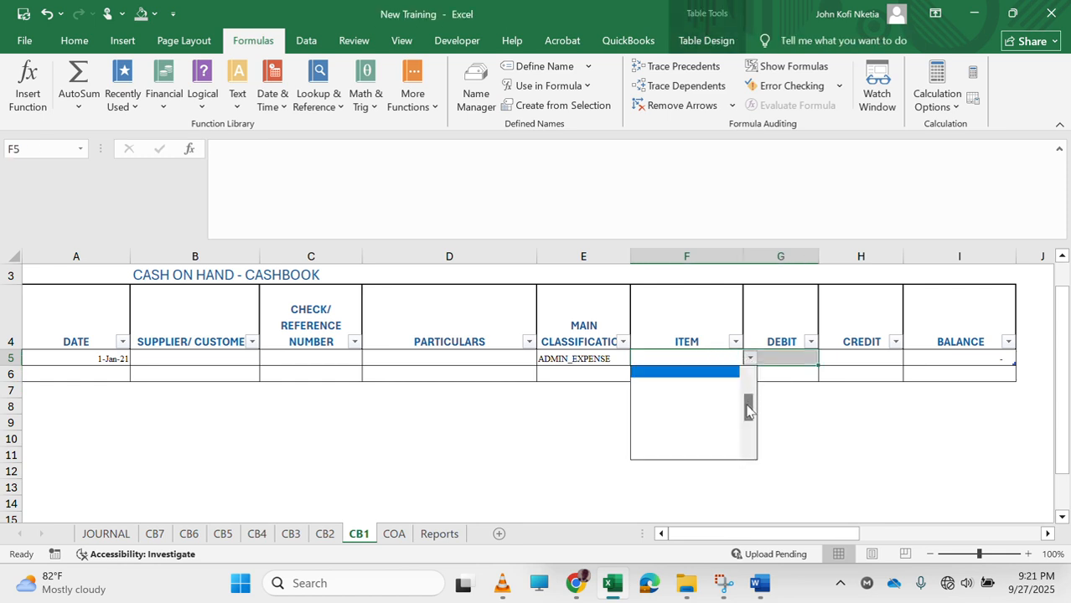
left_click_drag(748, 409, 748, 391)
left_click(712, 376)
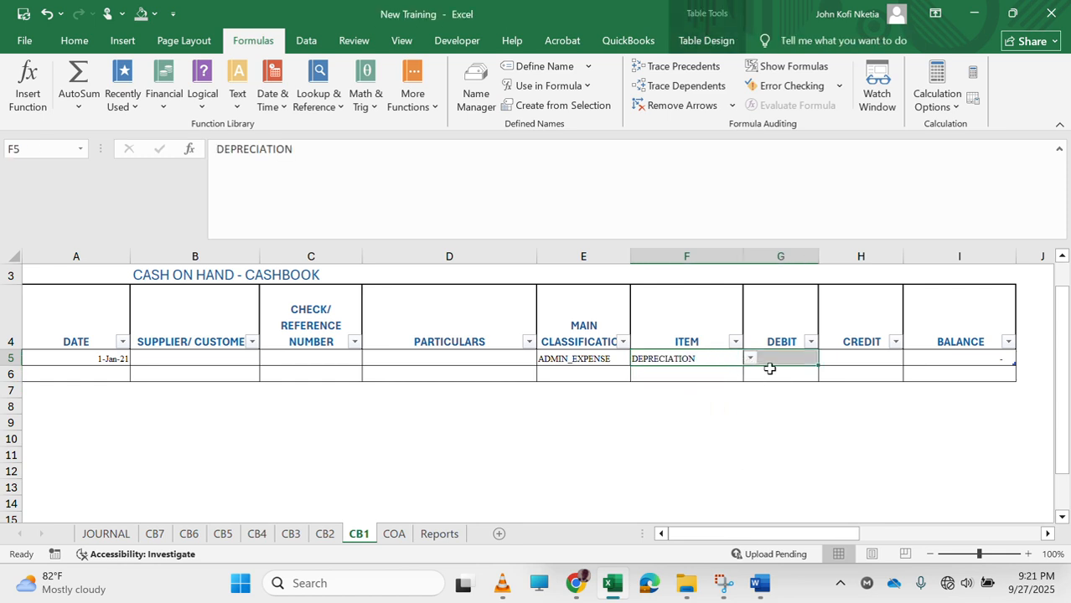
Enter a credit of 20000 in the first CB1 row and check the Depreciation figure on the Reports sheet.
left_click(786, 356)
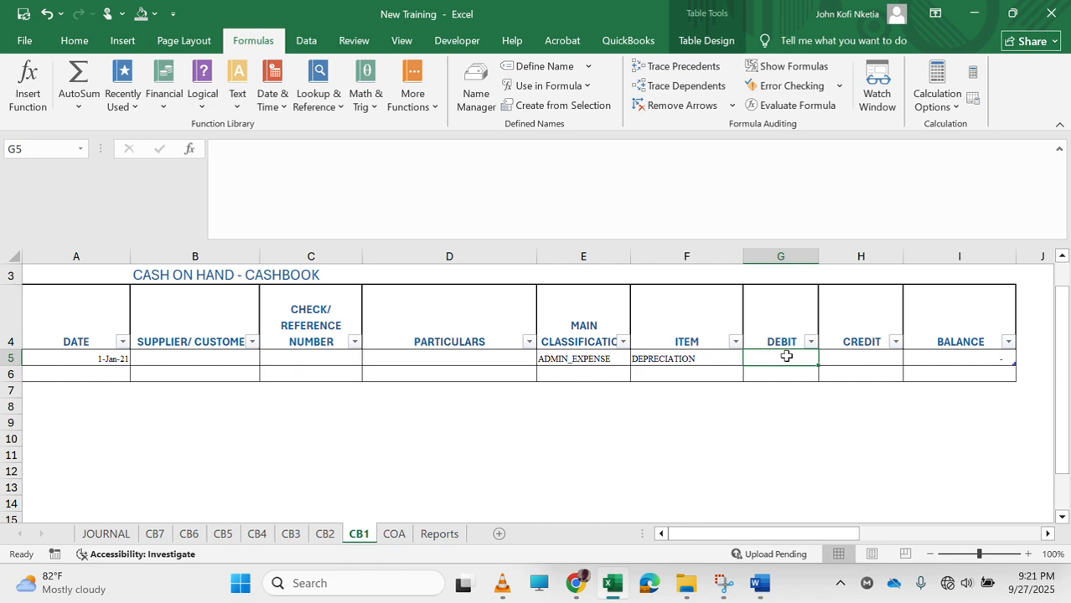
key("Tab")
type("20000")
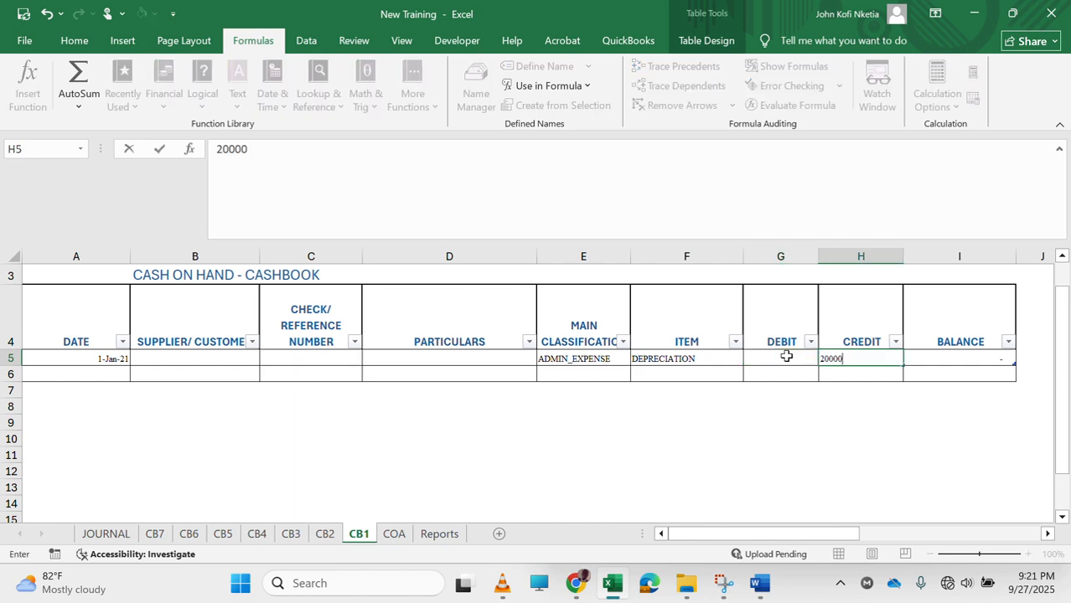
key("Return")
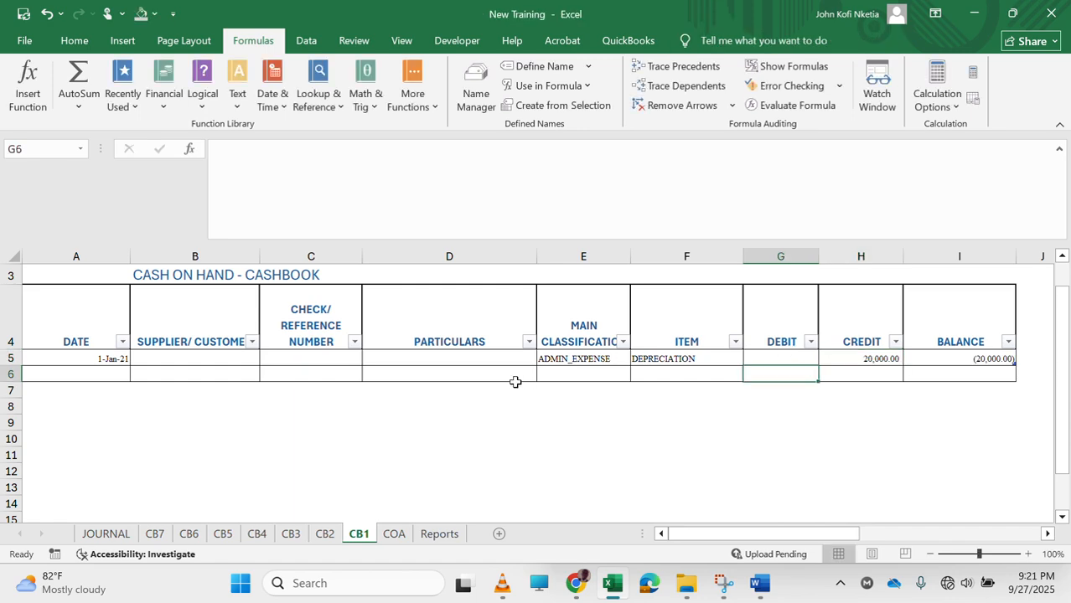
left_click(432, 534)
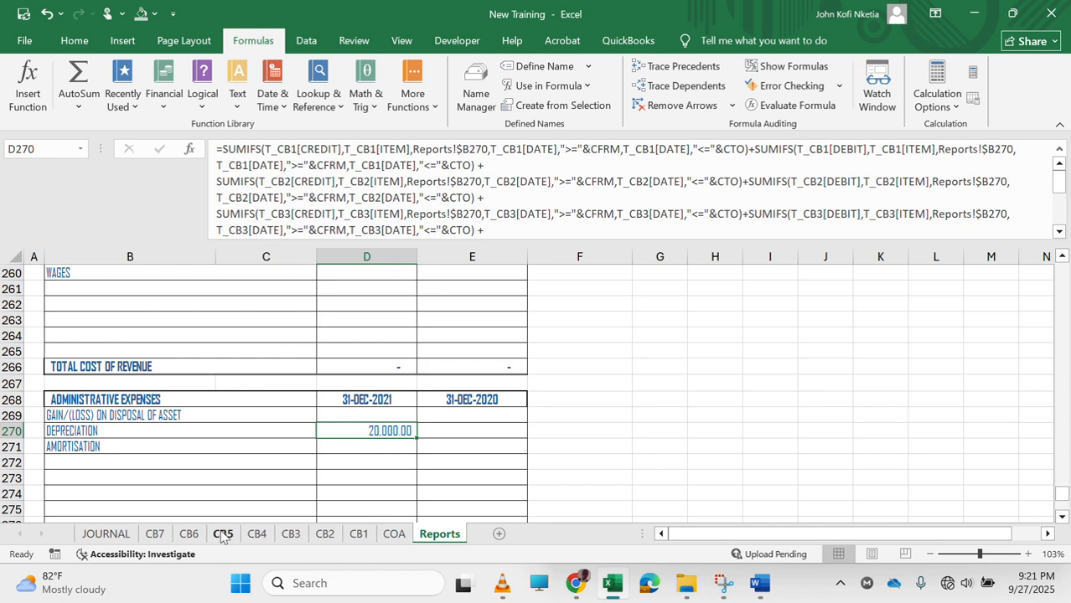
On the CB5 sheet, set the first row's main classification to ADMIN_EXPENSE and its item to DEPRECIATION.
left_click(223, 534)
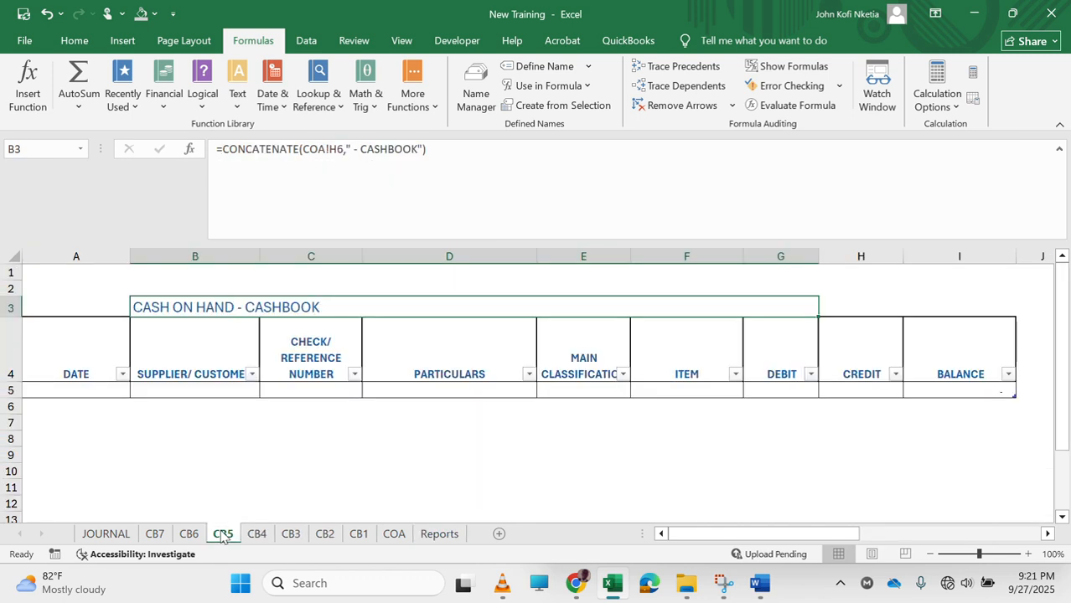
left_click(582, 389)
left_click(635, 392)
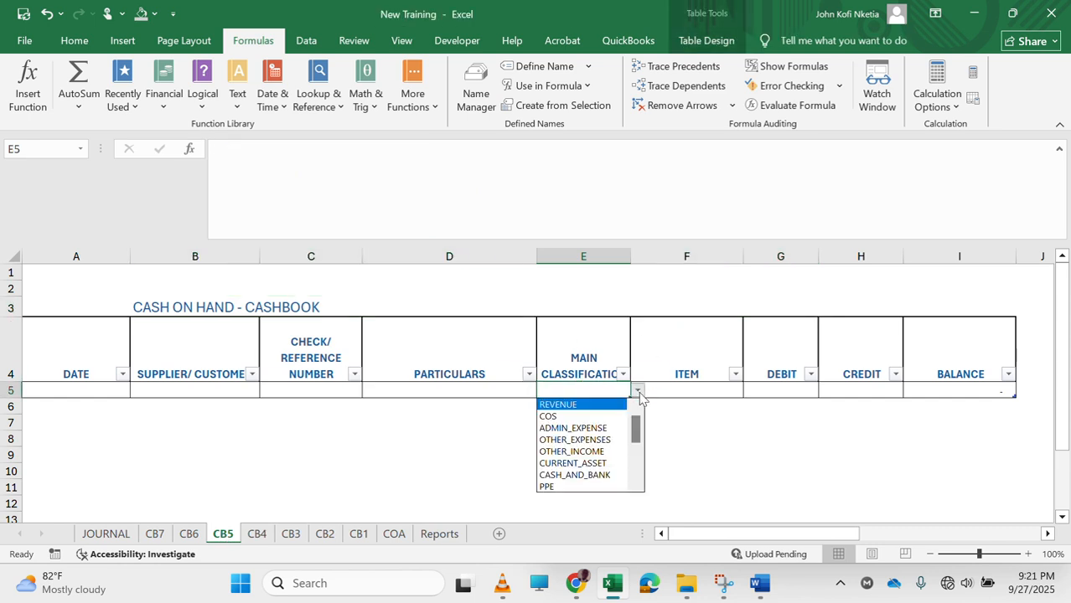
left_click(603, 428)
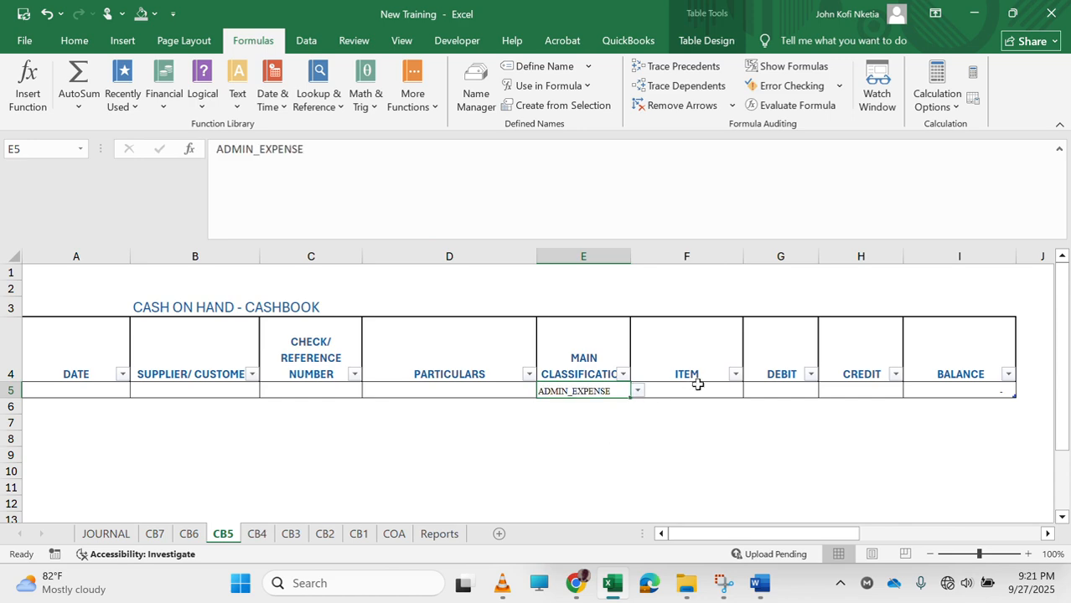
left_click_drag(695, 388, 758, 378)
left_click(738, 388)
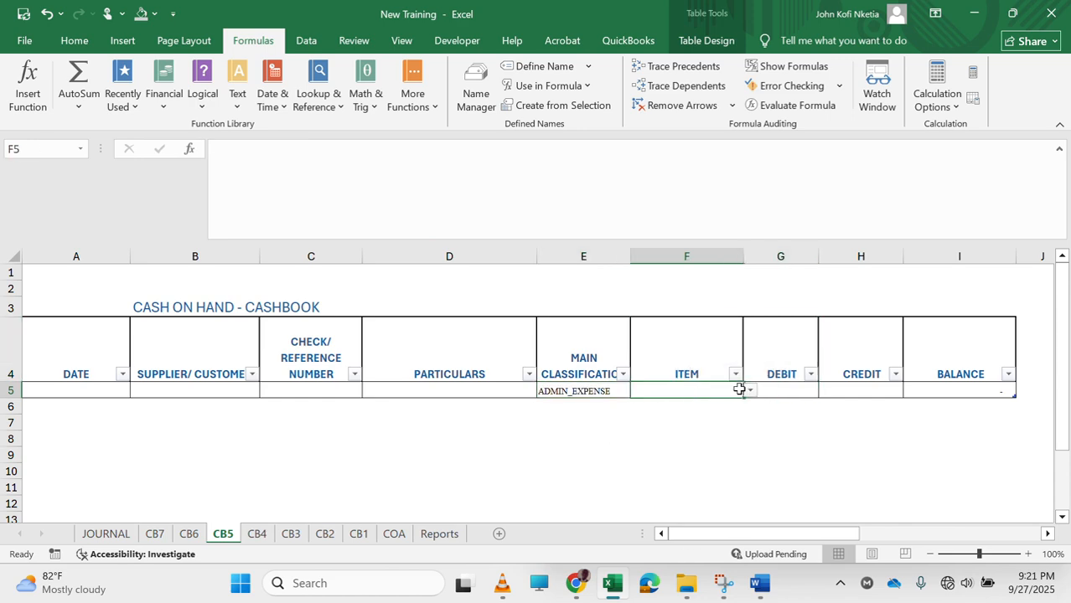
left_click(750, 391)
left_click_drag(750, 437, 749, 424)
left_click(702, 416)
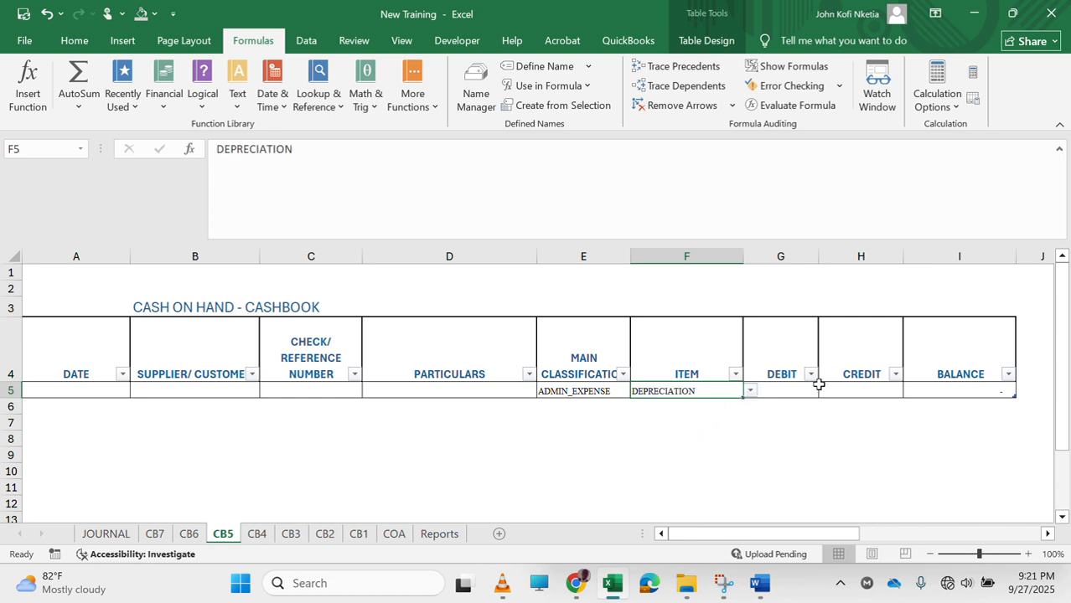
Enter a credit of 1000 in the first row of the CB5 cashbook table.
left_click(846, 389)
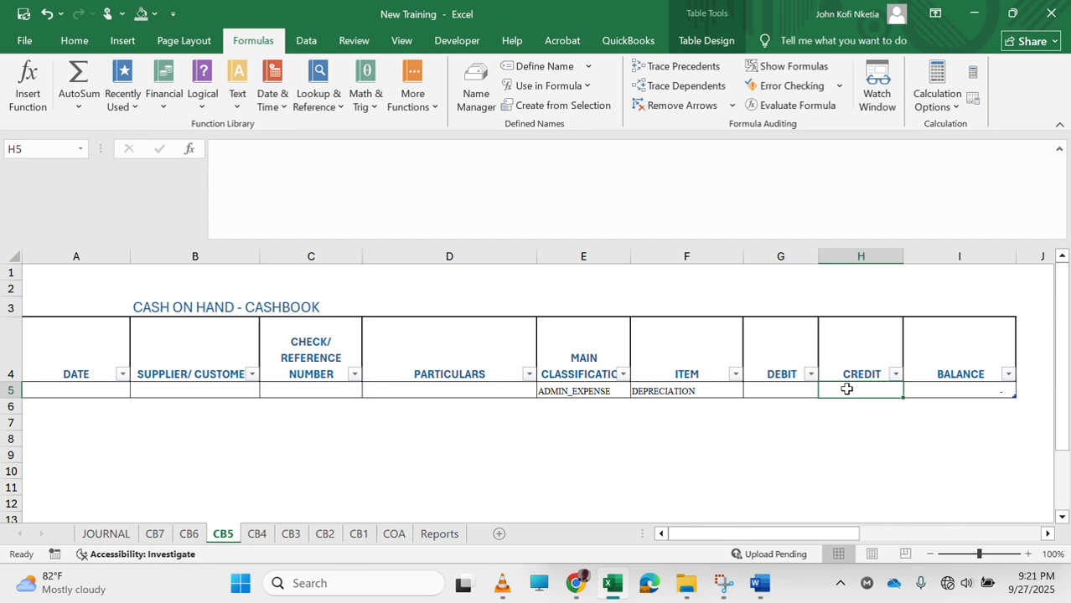
type("1000")
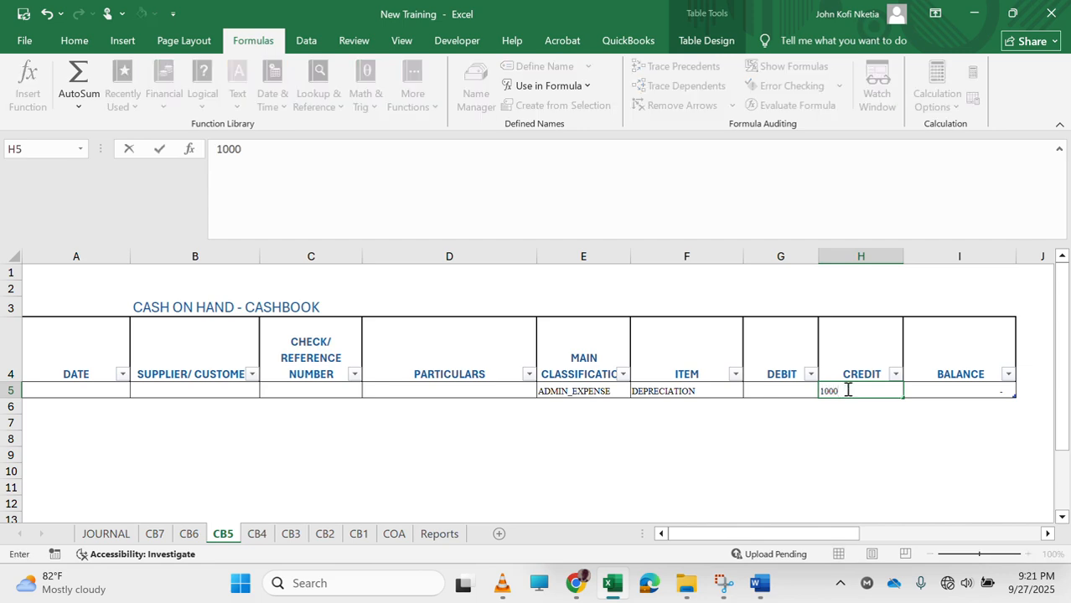
key("Return")
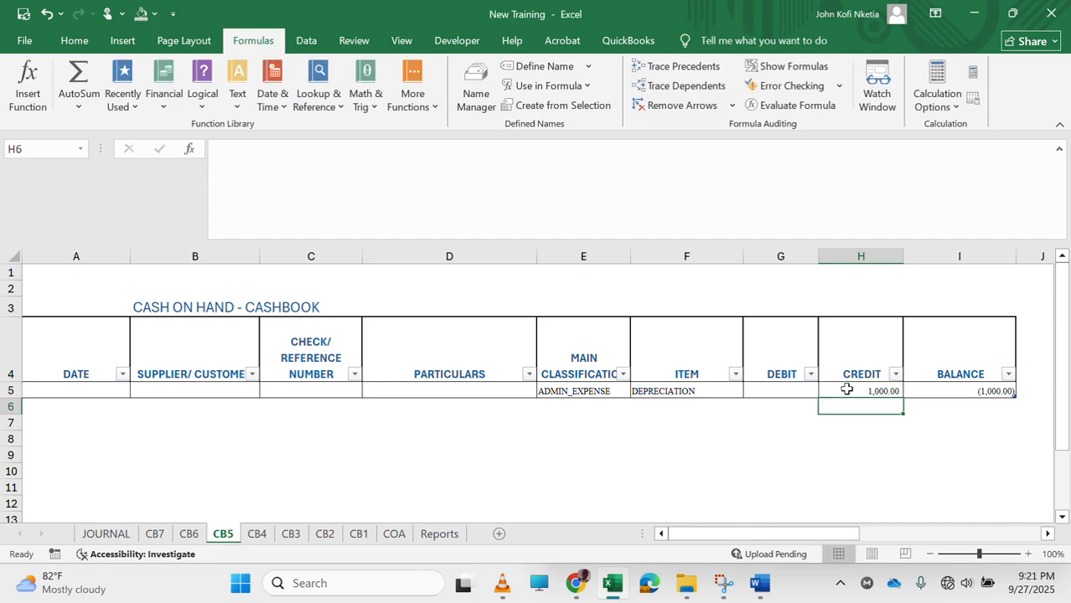
On the Reports sheet, recalculate the Depreciation formula in D270 and examine its T_CB1 to T_CB7 terms.
left_click(441, 534)
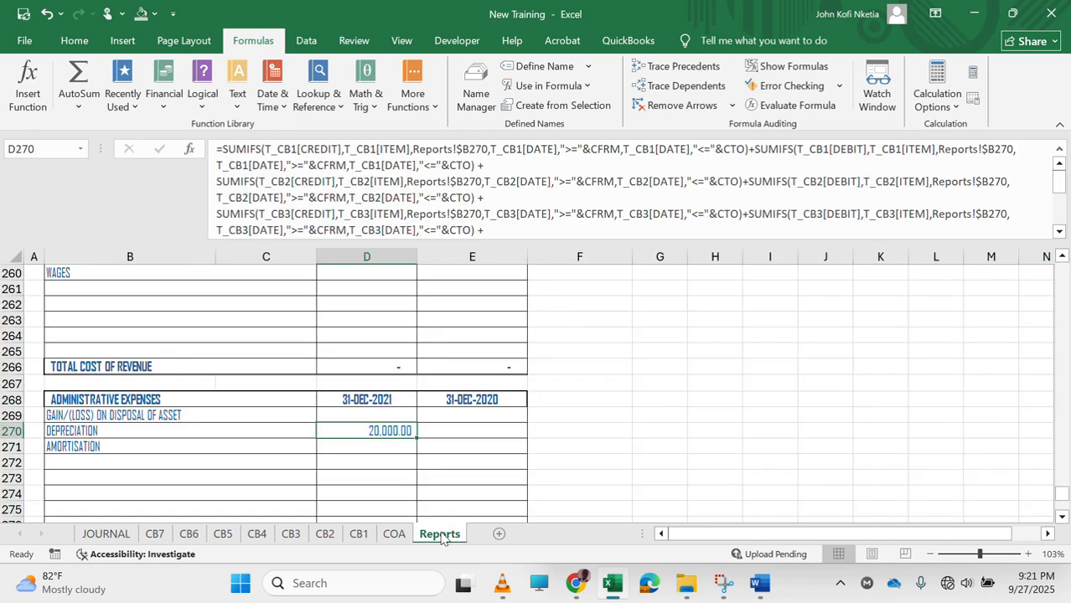
double_click(376, 432)
key("Return")
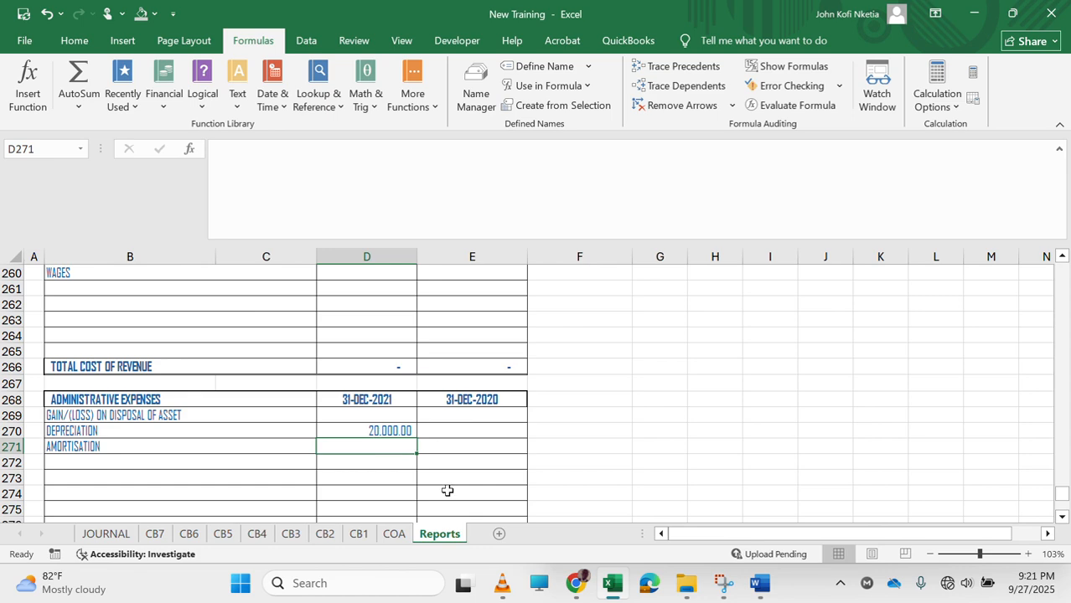
left_click(396, 428)
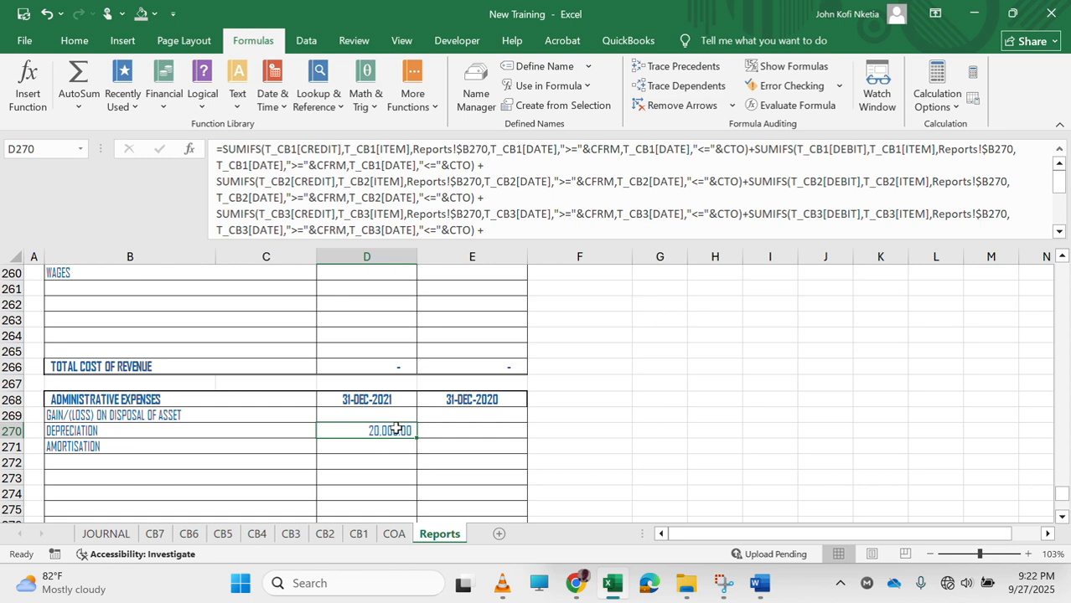
double_click(389, 432)
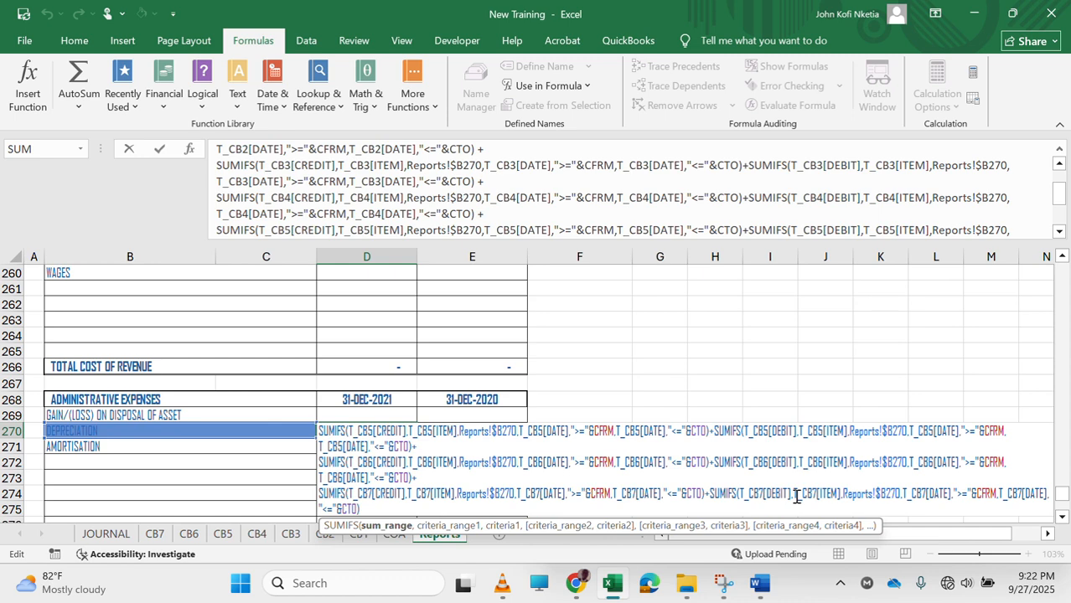
scroll(795, 496, "down", 3)
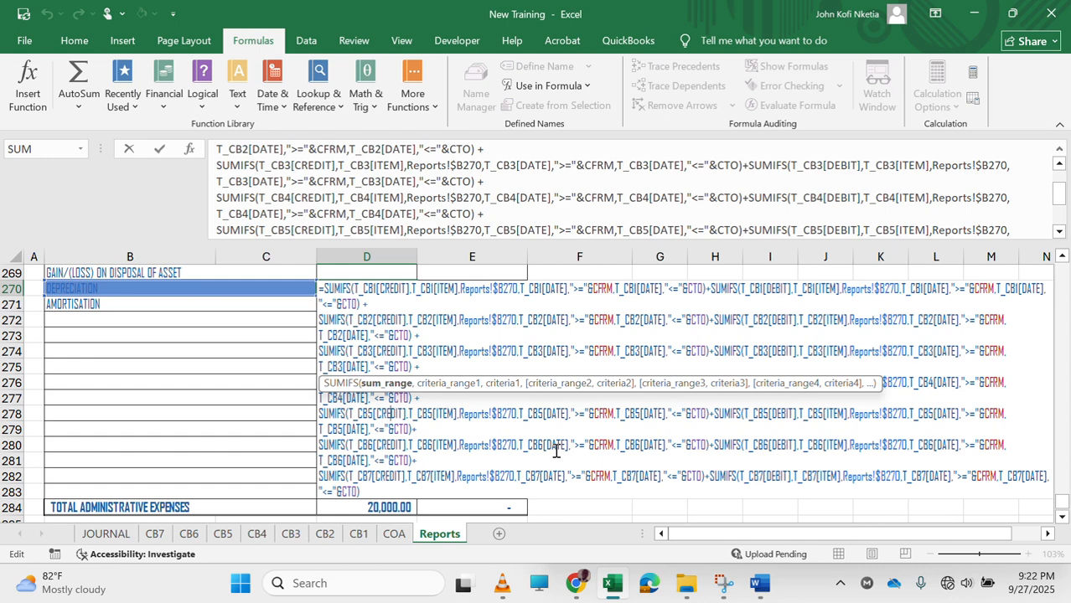
scroll(555, 451, "down", 2)
scroll(555, 451, "up", 1)
scroll(631, 413, "up", 3)
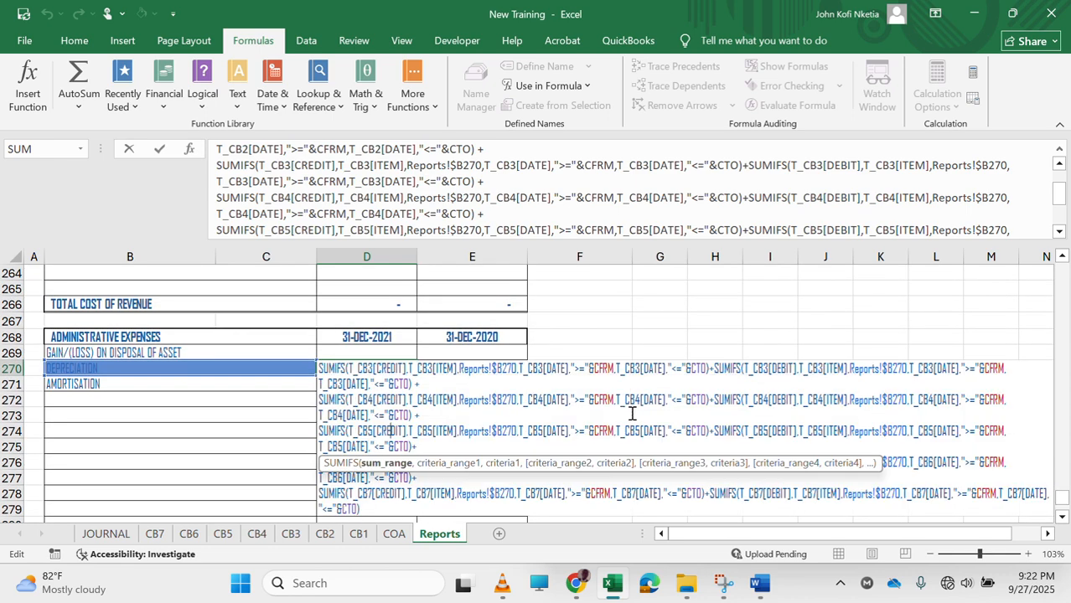
key("ctrl+Return")
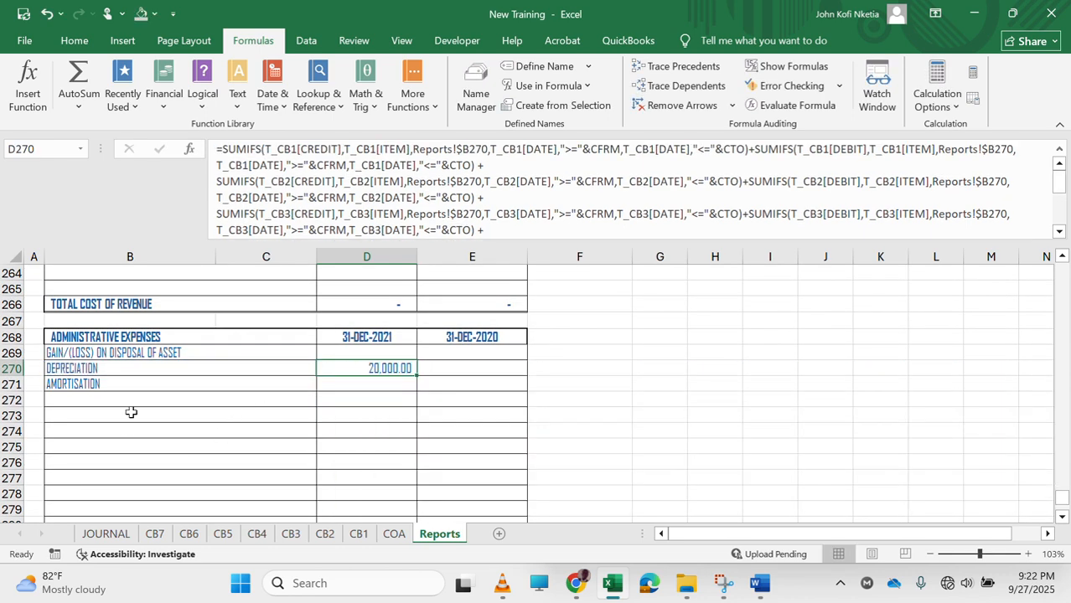
Review the CB5 sheet entry, check the T_CB1 to T_CB7 formulas in Word, and return to Excel.
left_click(190, 536)
left_click(235, 535)
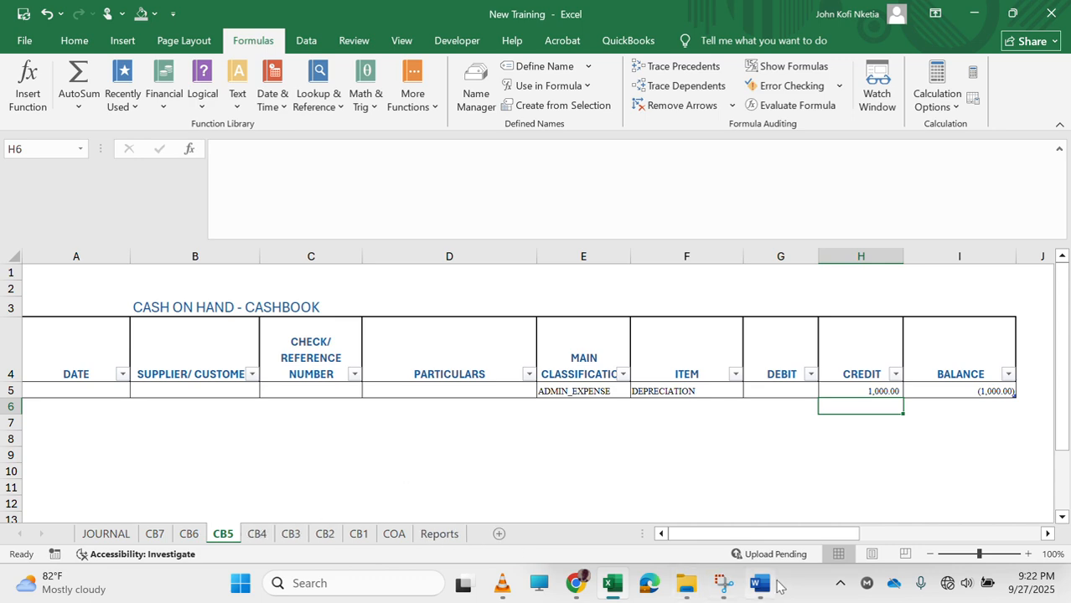
left_click(758, 502)
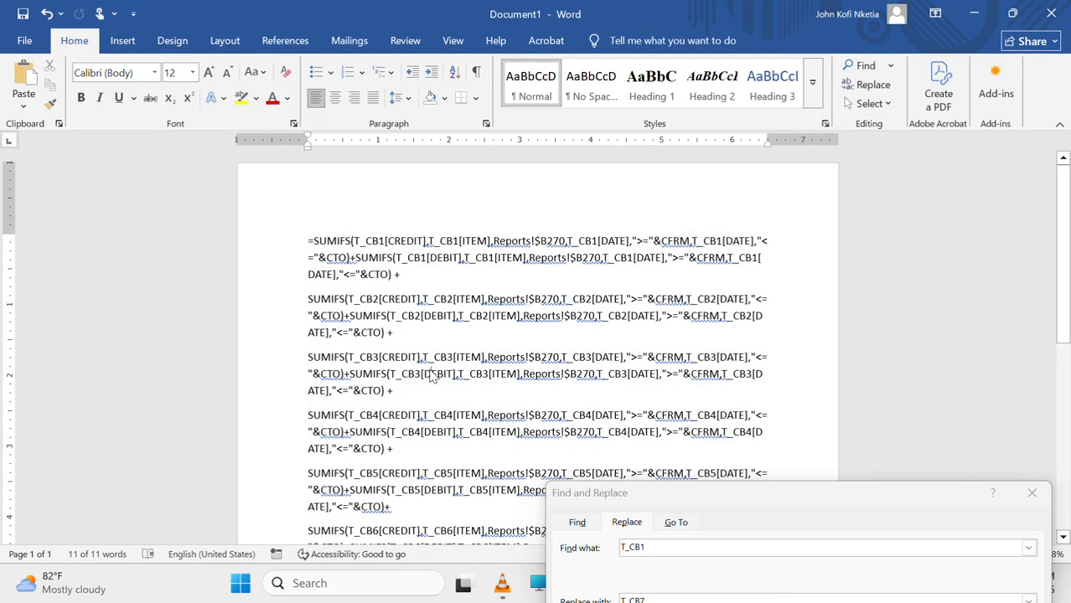
scroll(435, 463, "down", 3)
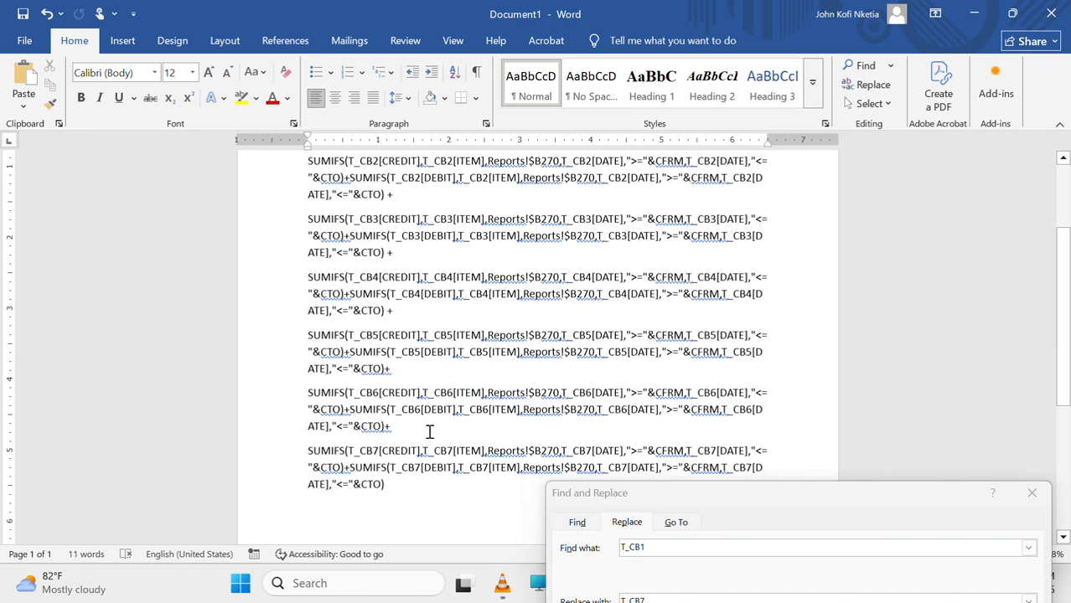
left_click(974, 14)
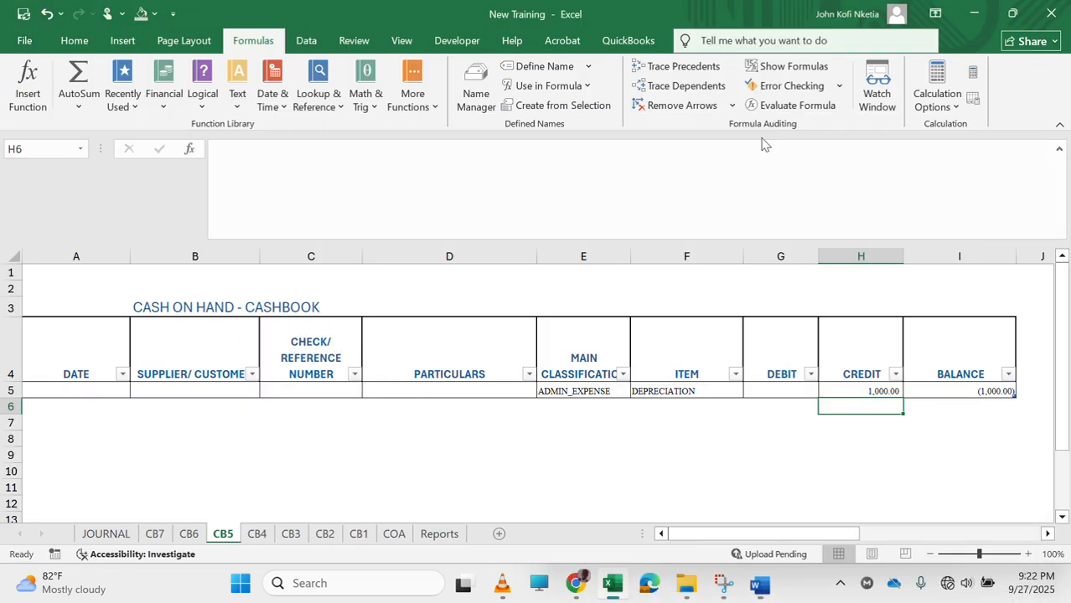
On the CB6 sheet, set the first row's main classification to ADMIN_EXPENSE and its item to DEPRECIATION.
left_click(188, 533)
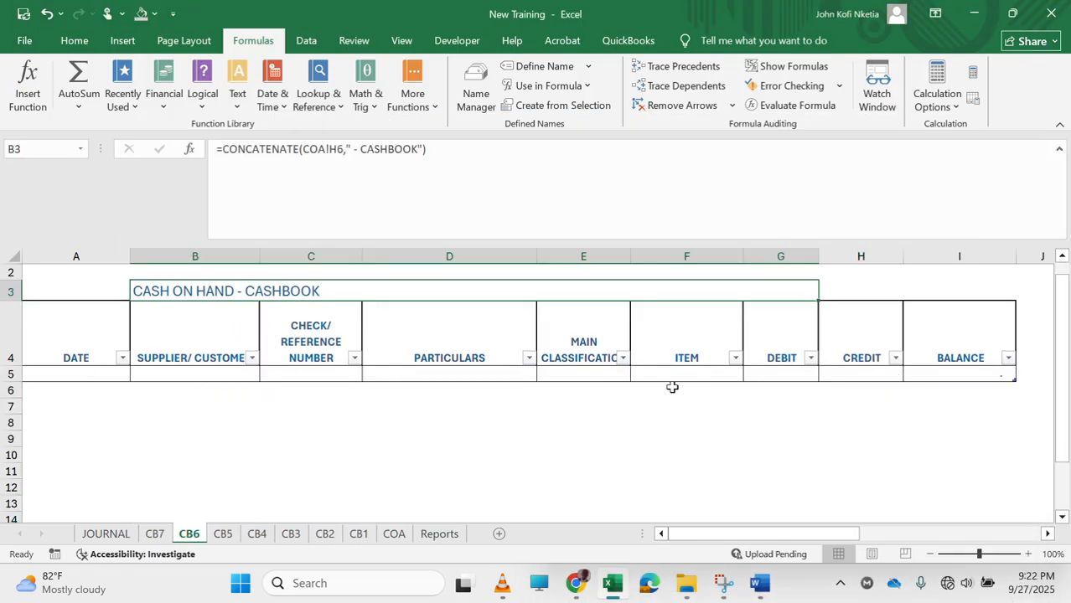
left_click(617, 376)
left_click(639, 375)
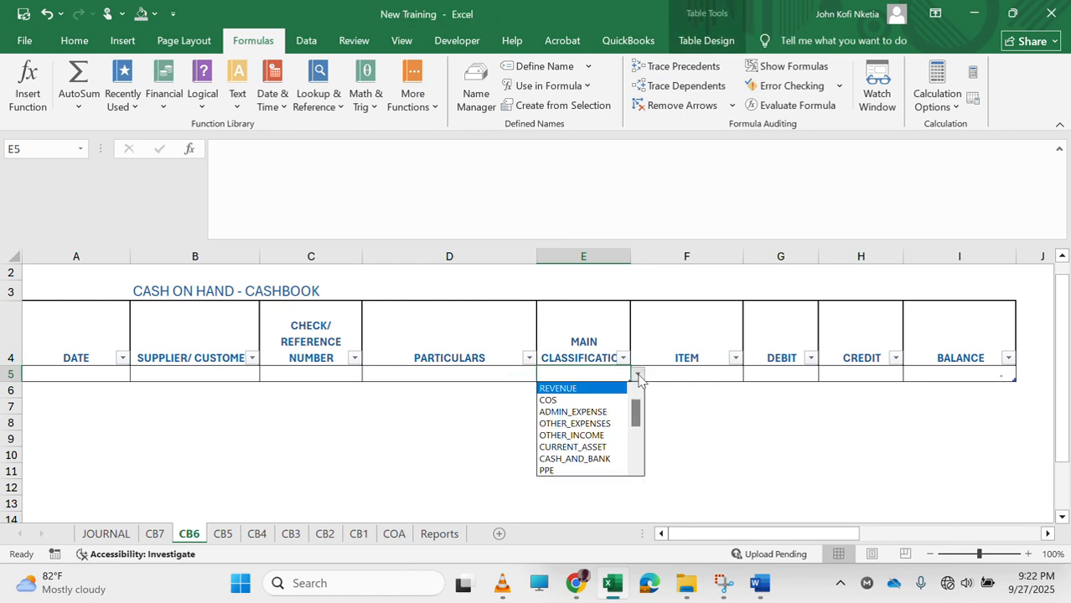
left_click(591, 412)
left_click(603, 409)
left_click_drag(692, 371, 764, 372)
left_click(750, 374)
left_click_drag(752, 429, 751, 414)
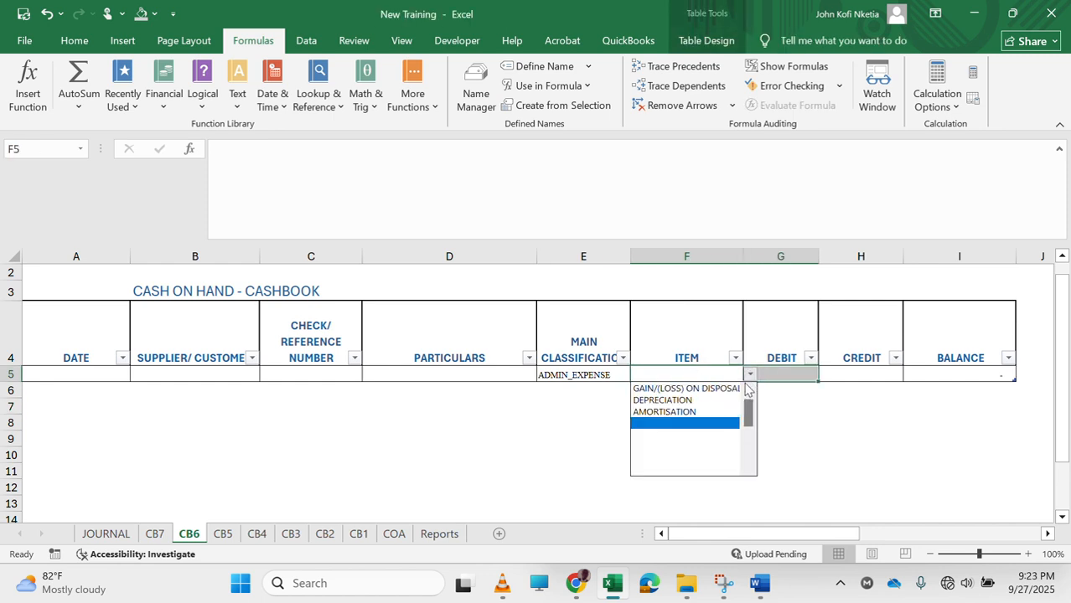
left_click(691, 402)
Enter a credit of 1999 in the first row of the CB6 cashbook table.
left_click(853, 372)
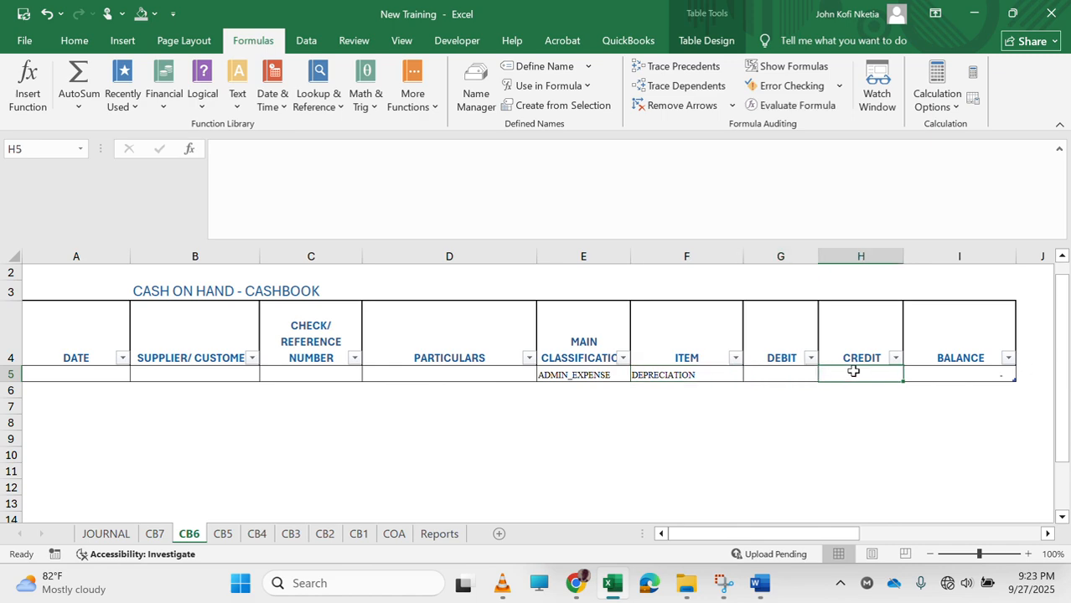
type("1999")
key("Return")
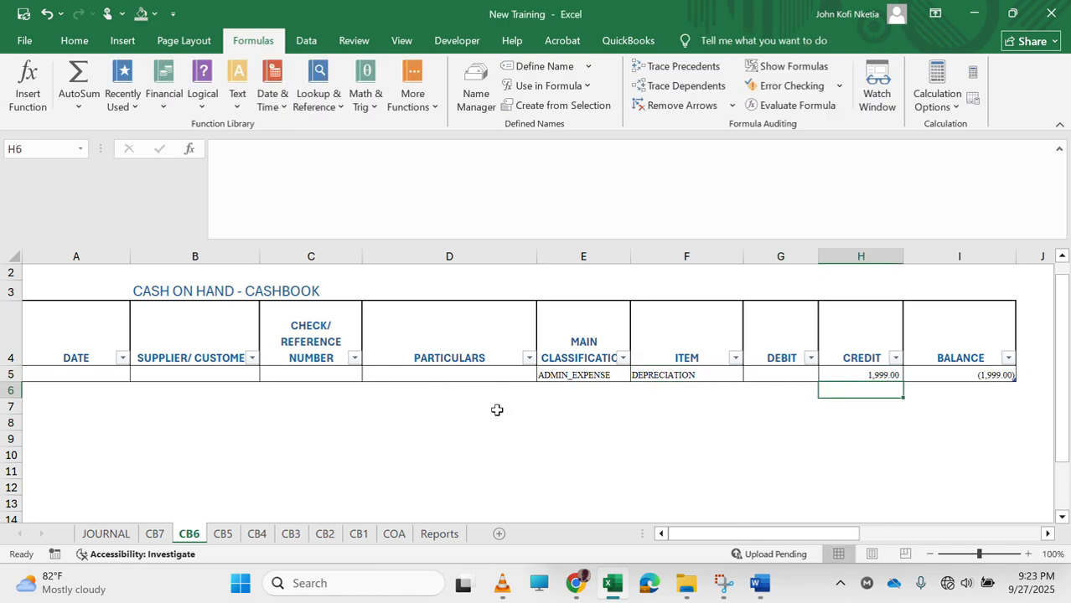
On the Reports sheet, re-enter the Depreciation formula in D270 unchanged and check its result.
left_click(439, 534)
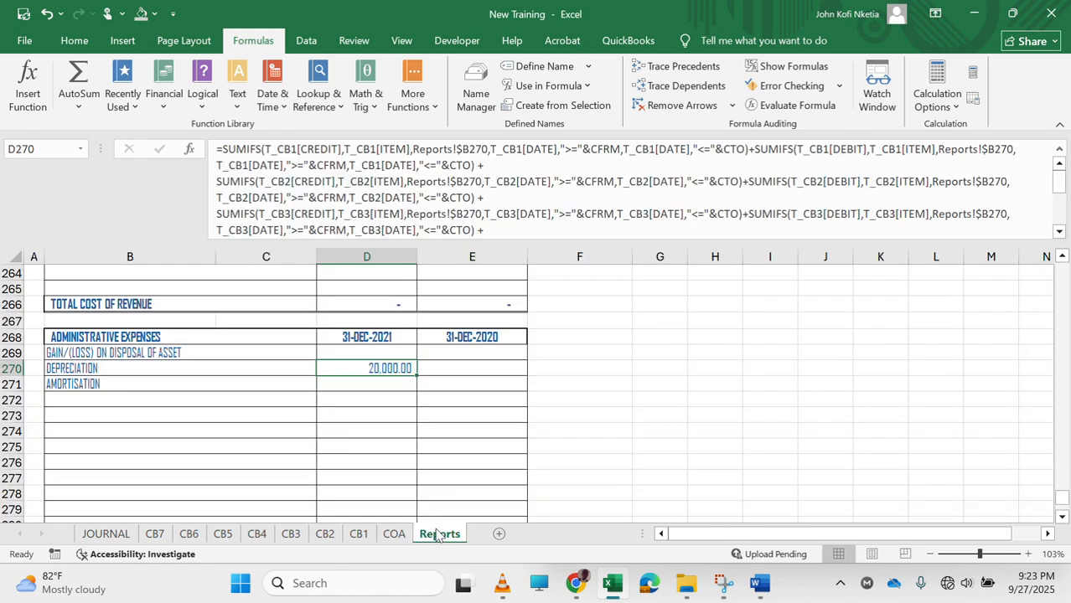
double_click(382, 373)
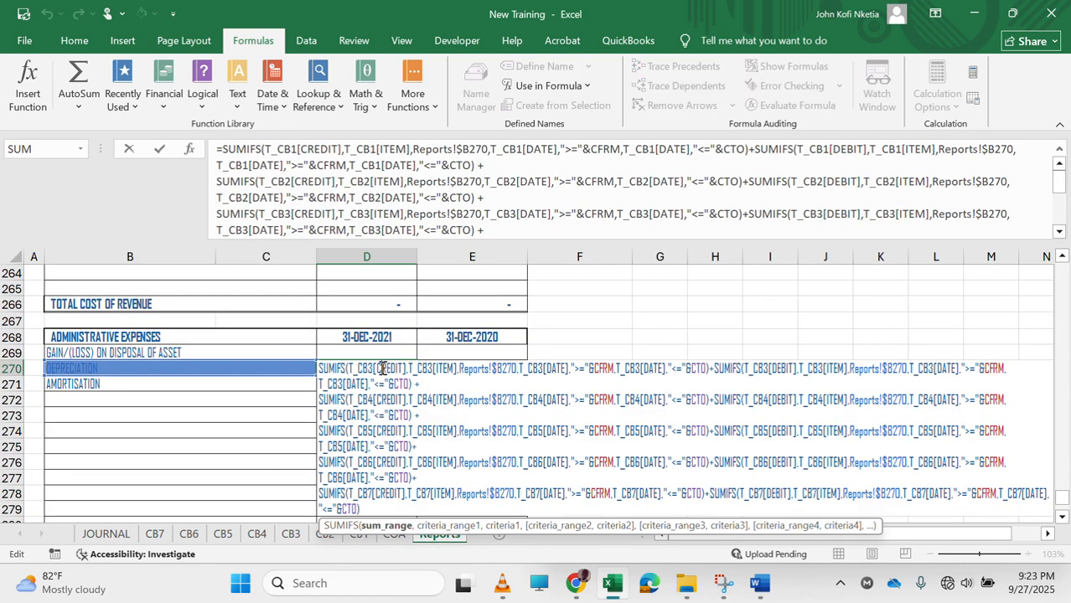
key("Return")
left_click(399, 399)
scroll(398, 397, "up", 1)
scroll(399, 397, "up", 1)
scroll(399, 397, "down", 3)
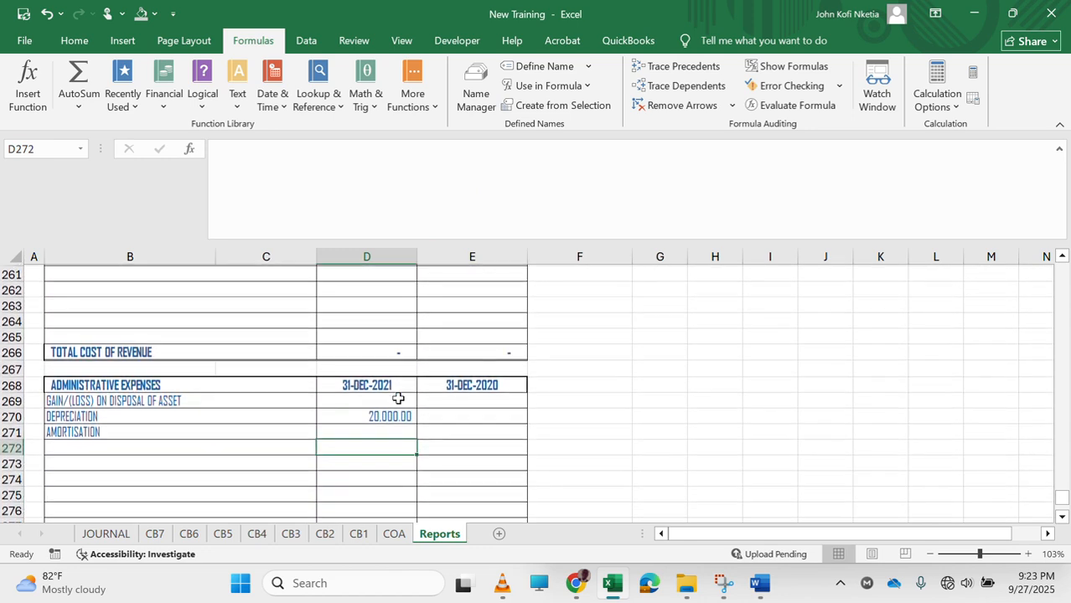
scroll(399, 399, "up", 2)
left_click(389, 398)
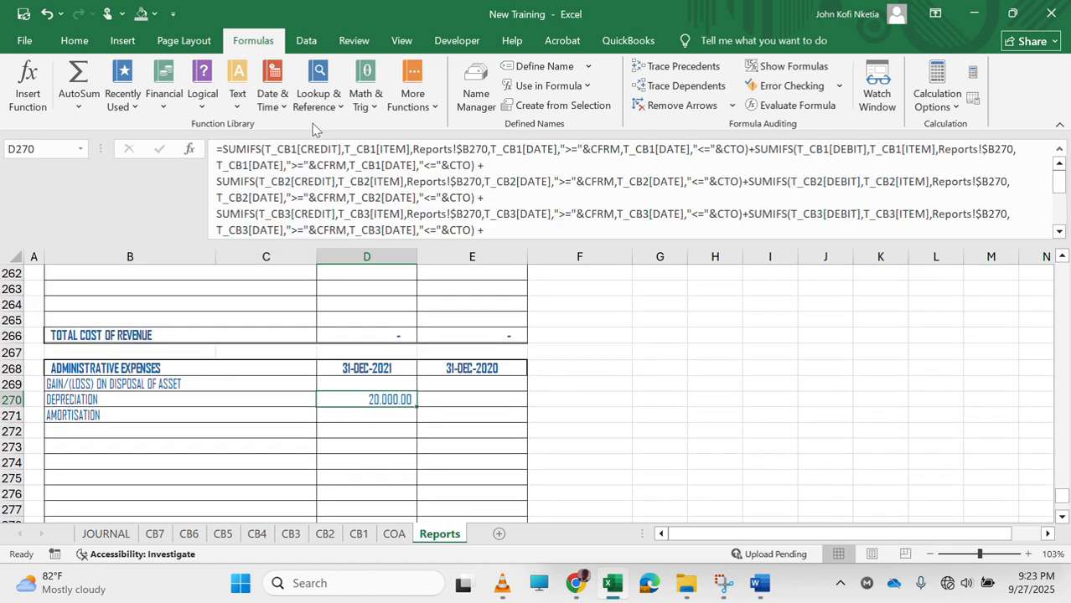
Read through the SUMIFS terms of the D270 Depreciation formula from T_CB1 to T_CB7.
left_click(314, 181)
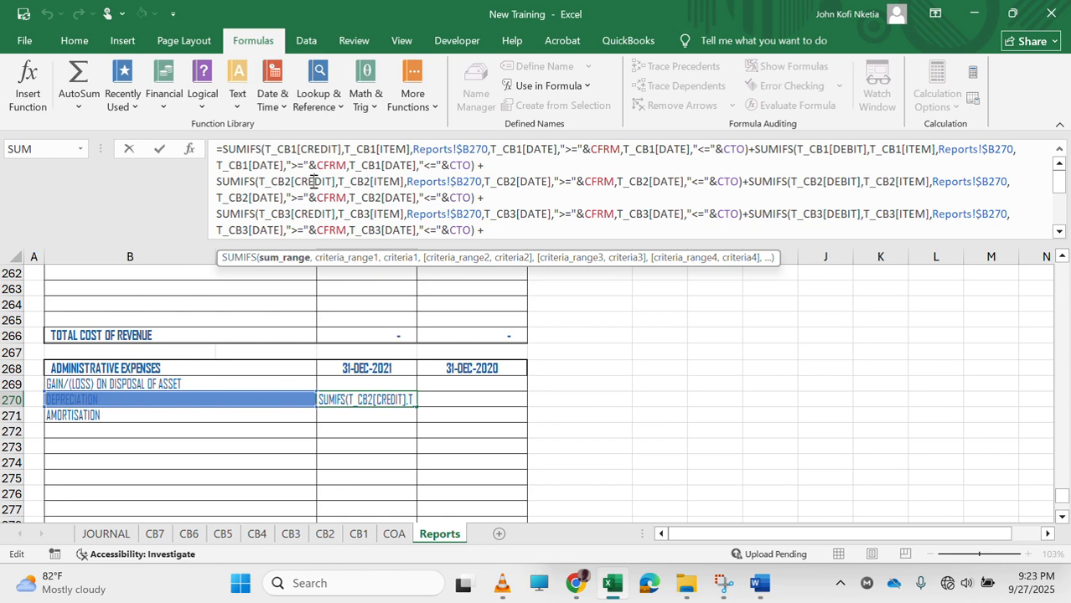
left_click(554, 173)
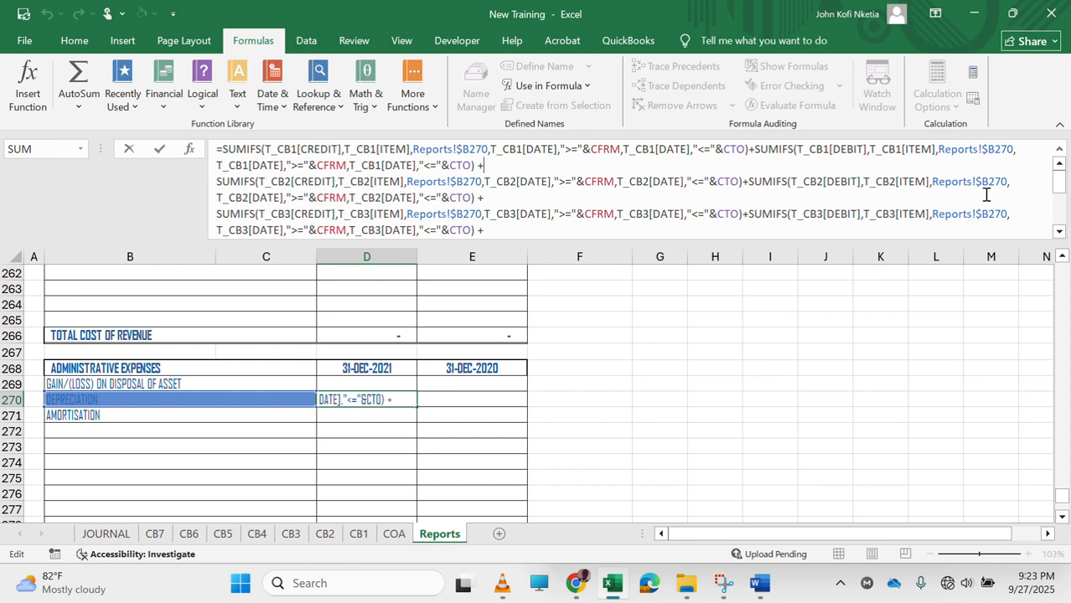
left_click_drag(1057, 190, 1061, 230)
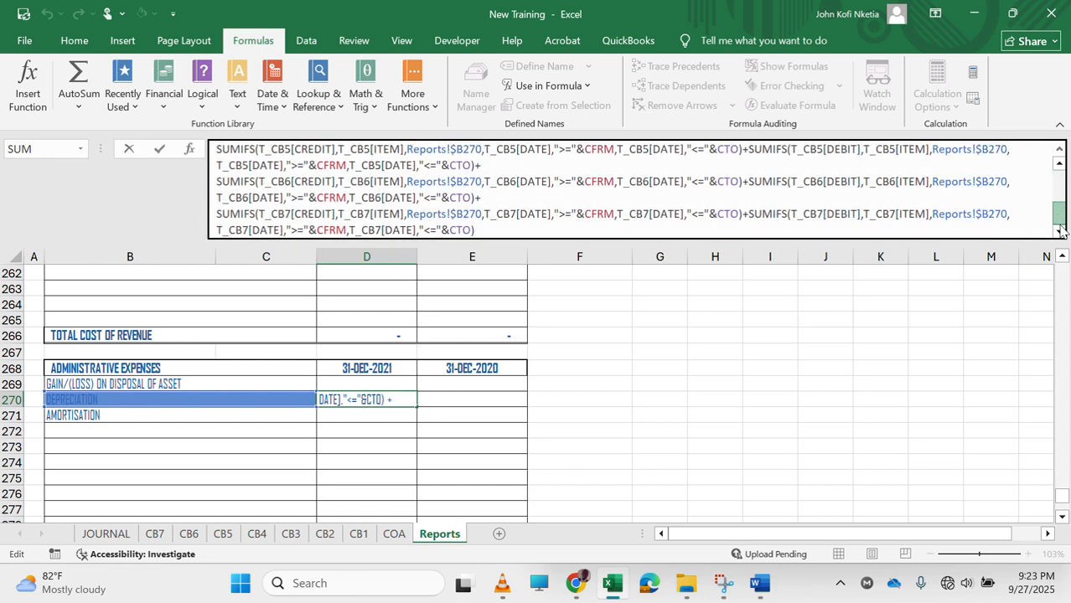
left_click_drag(1062, 231, 1037, 175)
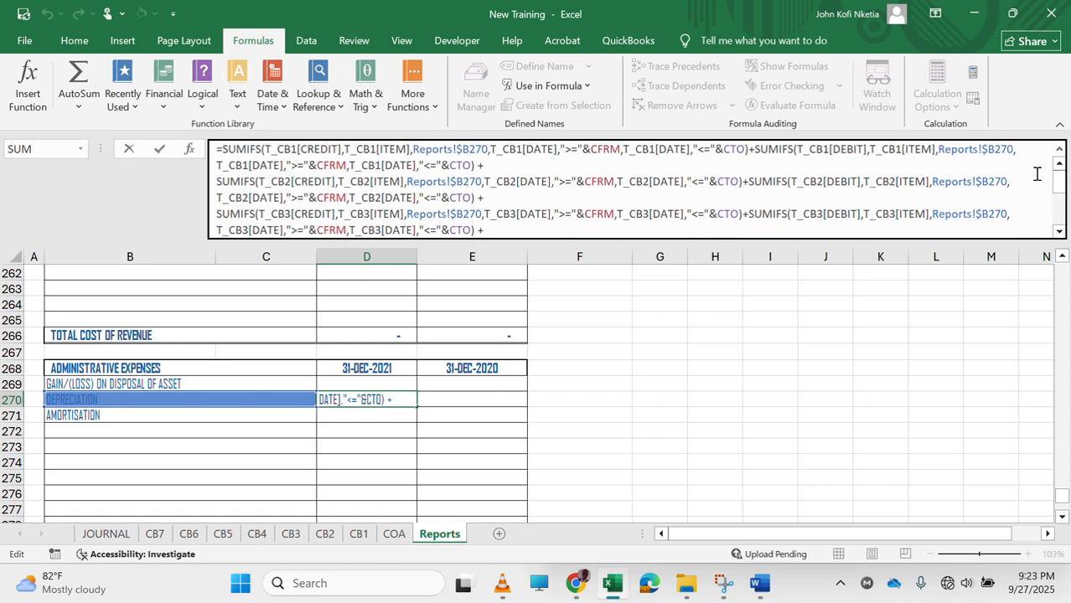
key("Return")
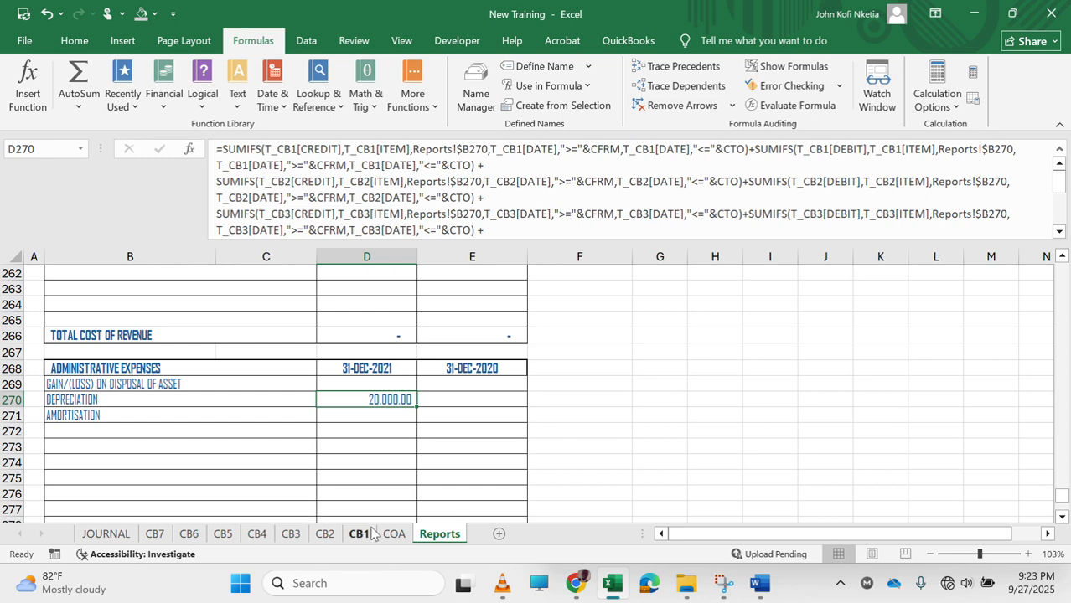
On the CB5 sheet, enter the date 2/2/21 in the first row of the cashbook table.
left_click(219, 537)
left_click(205, 444)
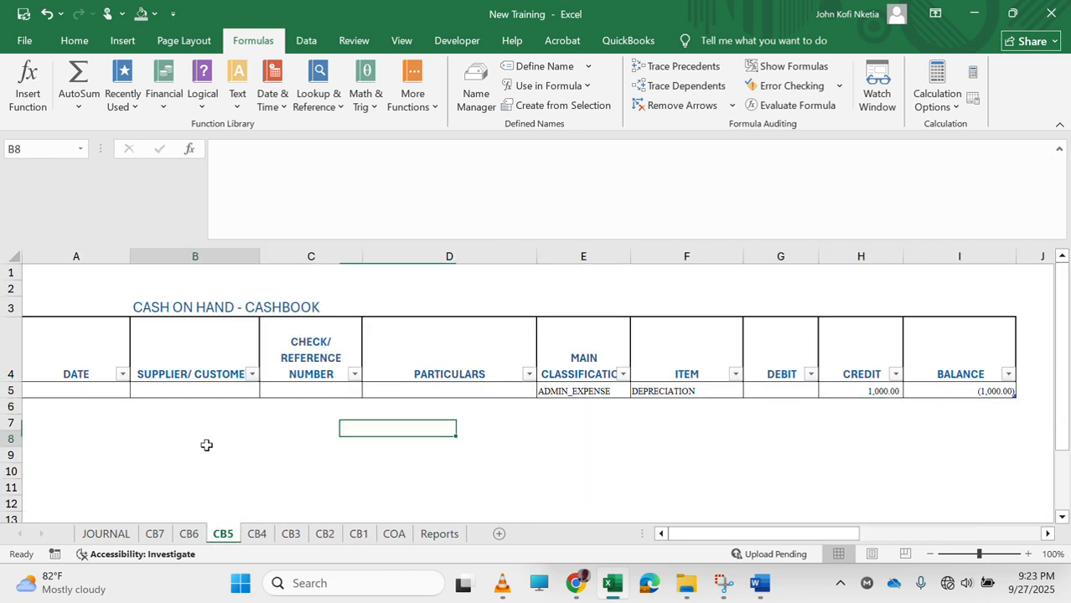
left_click(70, 393)
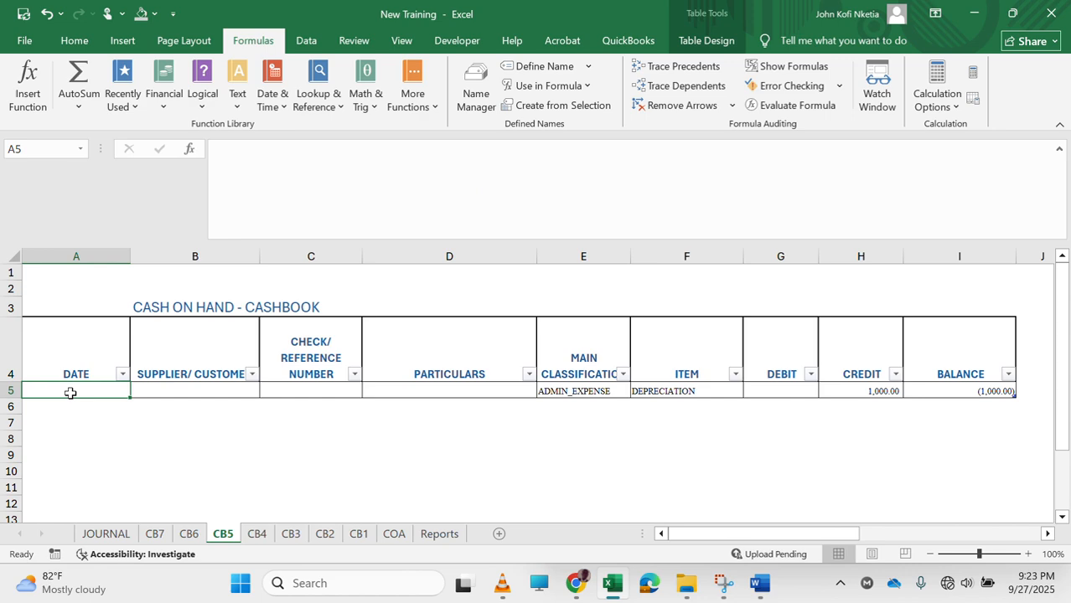
type("2/2/21")
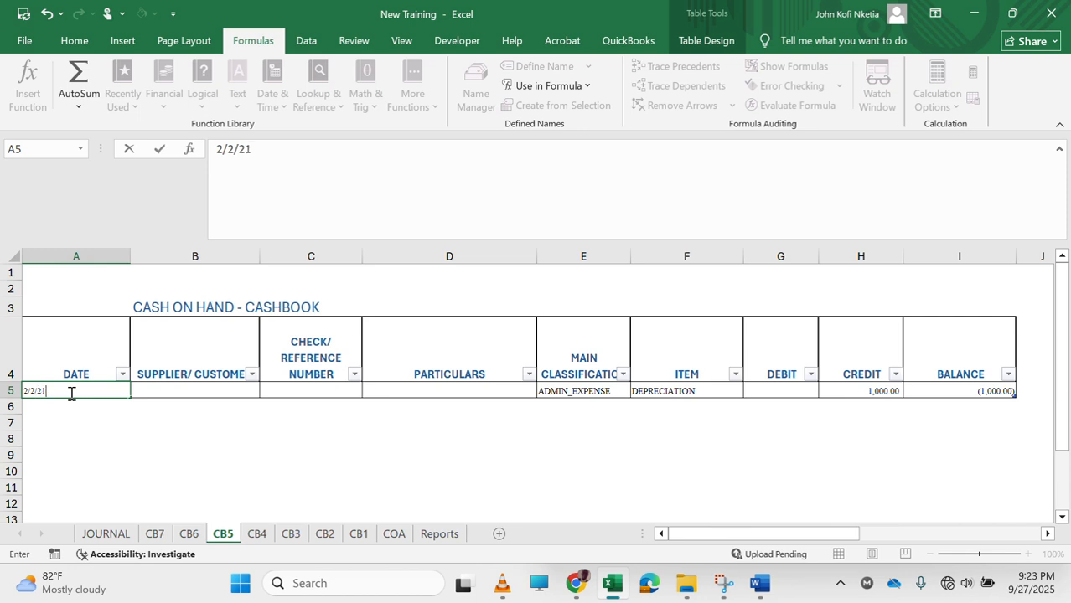
key("Return")
Review the entries on the CB2 to CB7 cashbook sheets to find rows without a date.
left_click(153, 536)
left_click(181, 540)
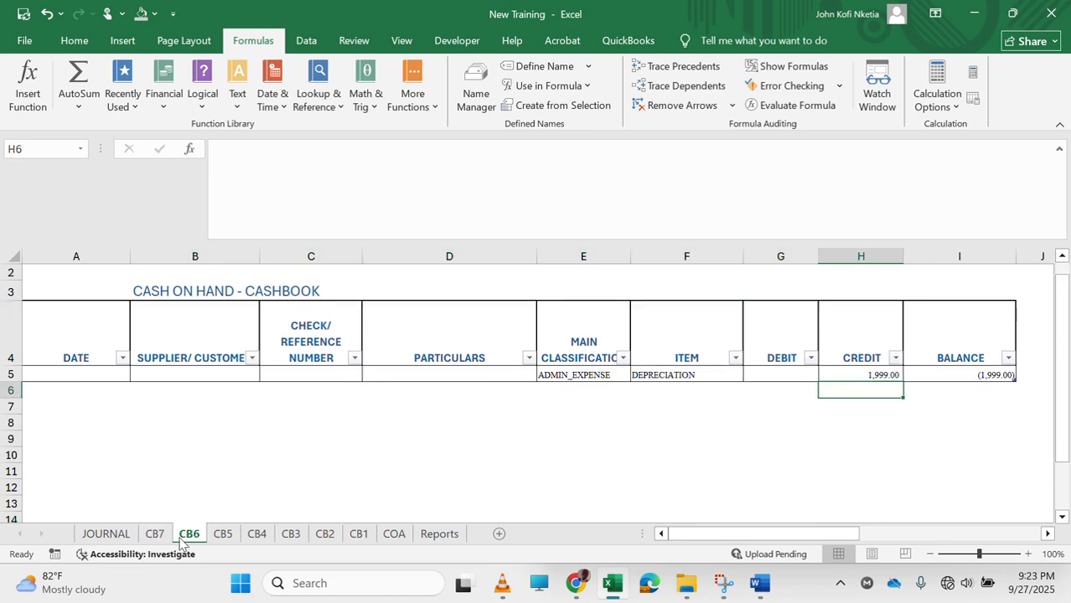
left_click(222, 536)
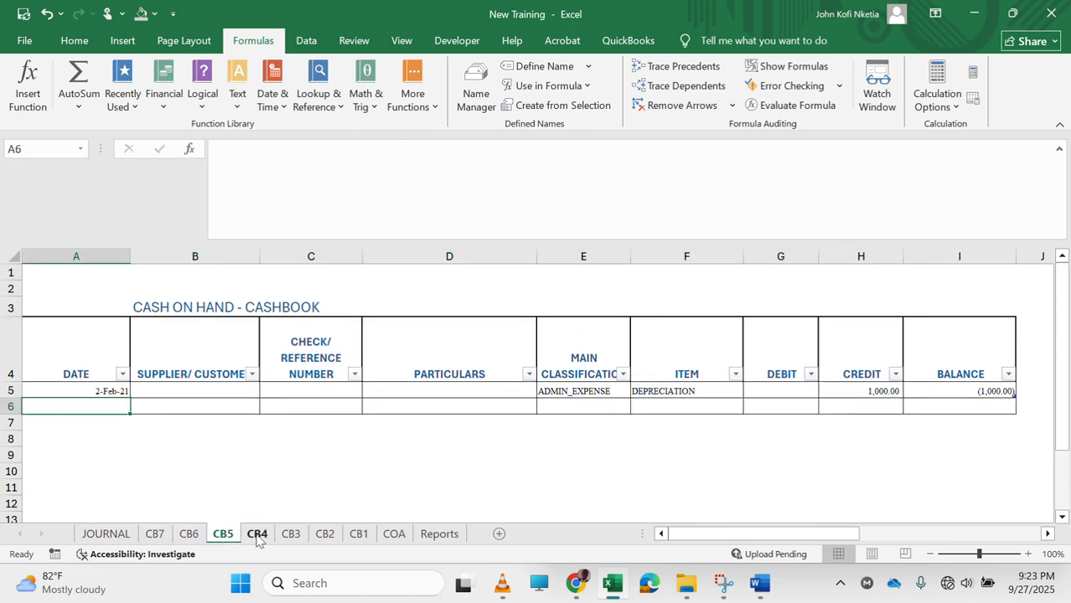
left_click(257, 538)
left_click(289, 536)
left_click(326, 536)
left_click(289, 536)
left_click(186, 536)
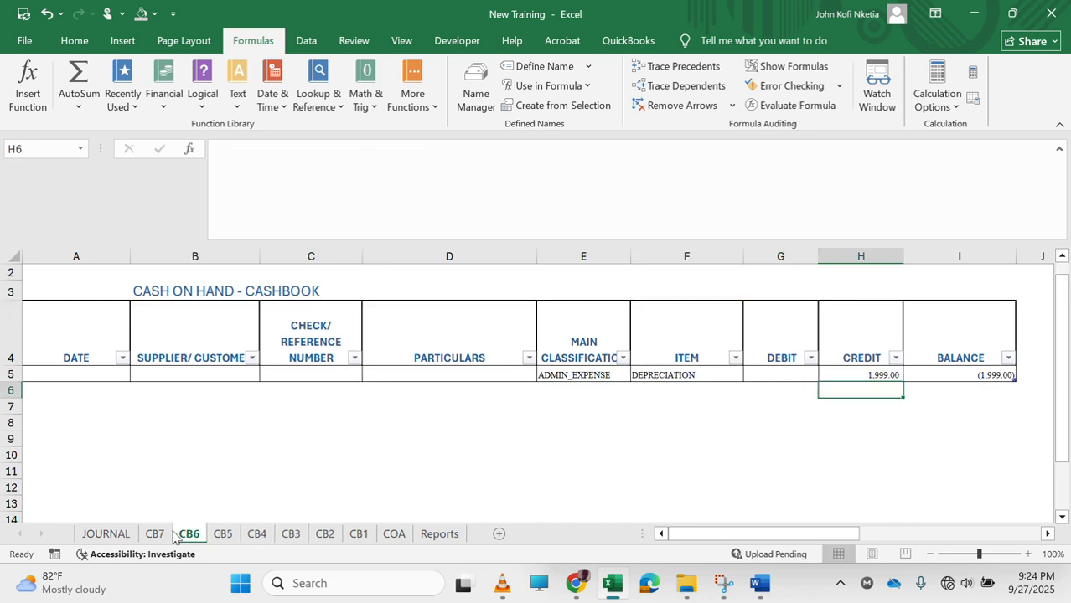
left_click(156, 536)
On the CB6 sheet, enter the date 9/9/21 in the first row of the cashbook table.
left_click(182, 538)
left_click(82, 373)
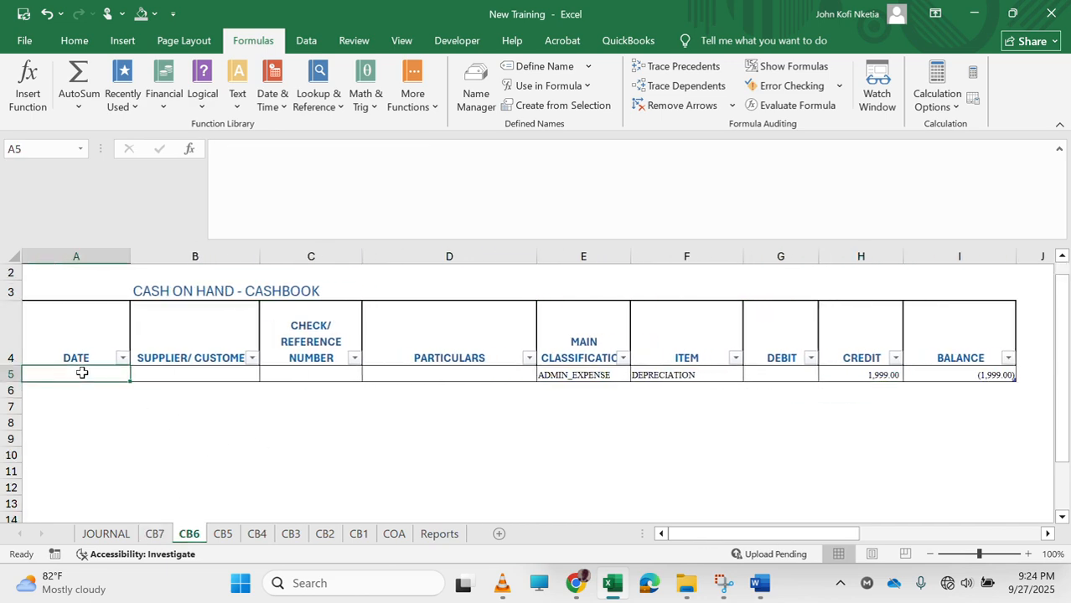
type("9/9")
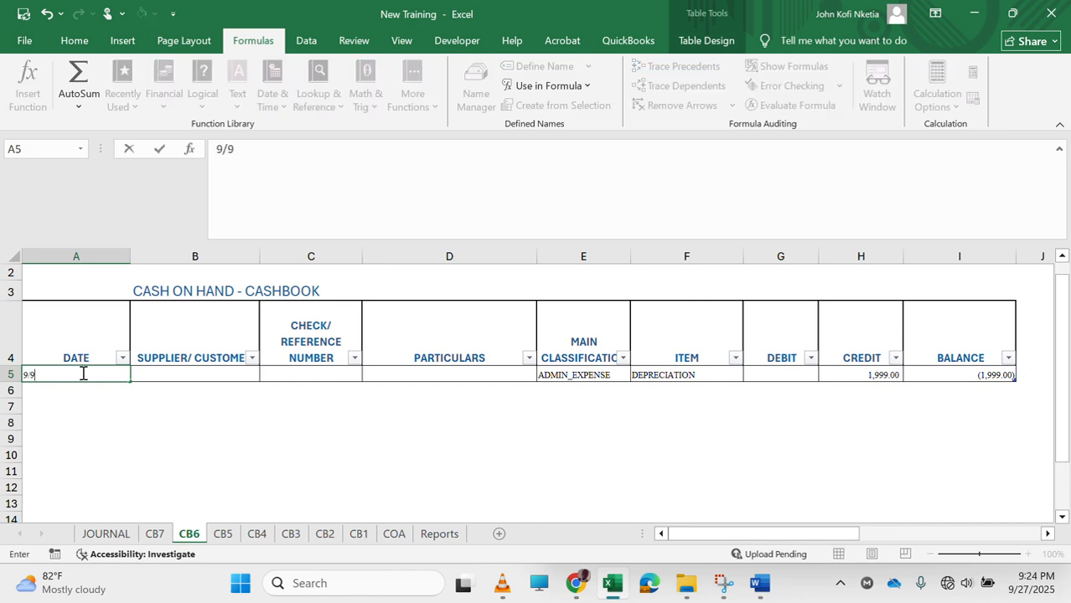
type("/21")
key("Return")
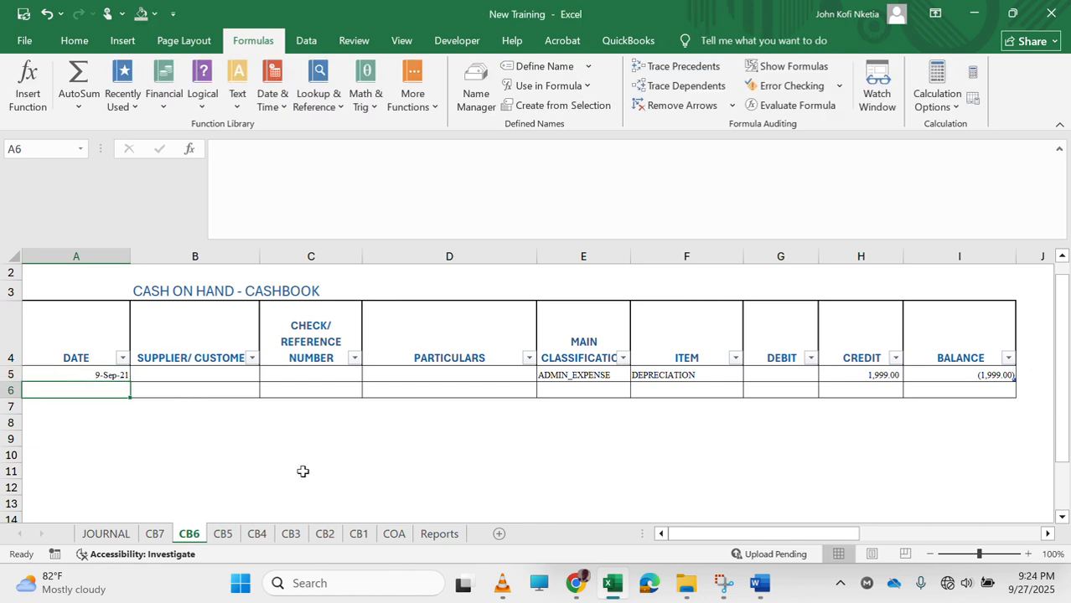
Check the Depreciation result in Reports D270, and append +SUMIFS( after the formula's last T_CB7 term.
left_click(439, 534)
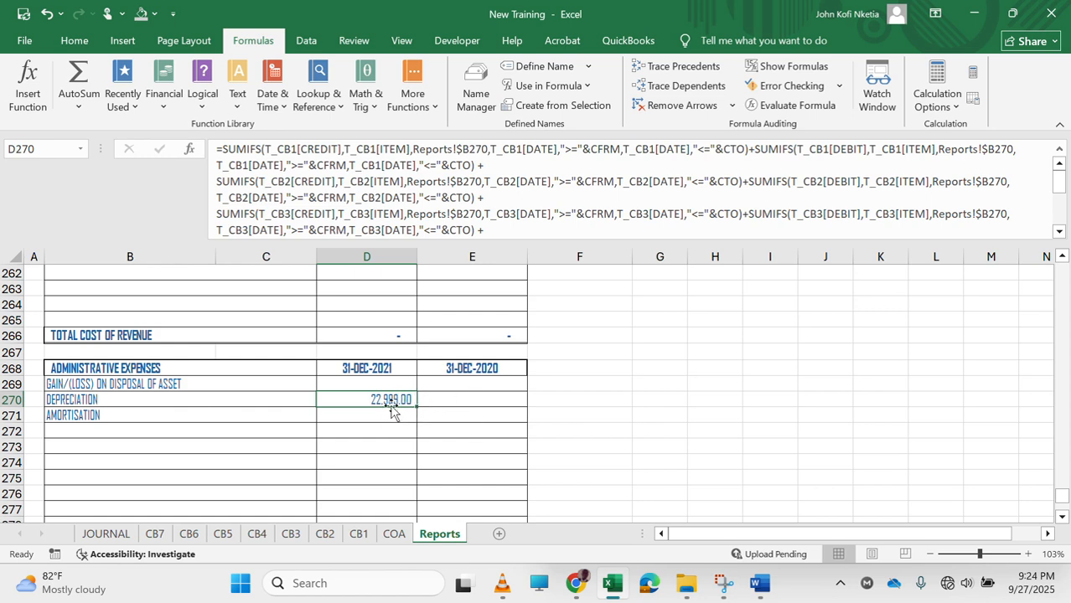
left_click(534, 227)
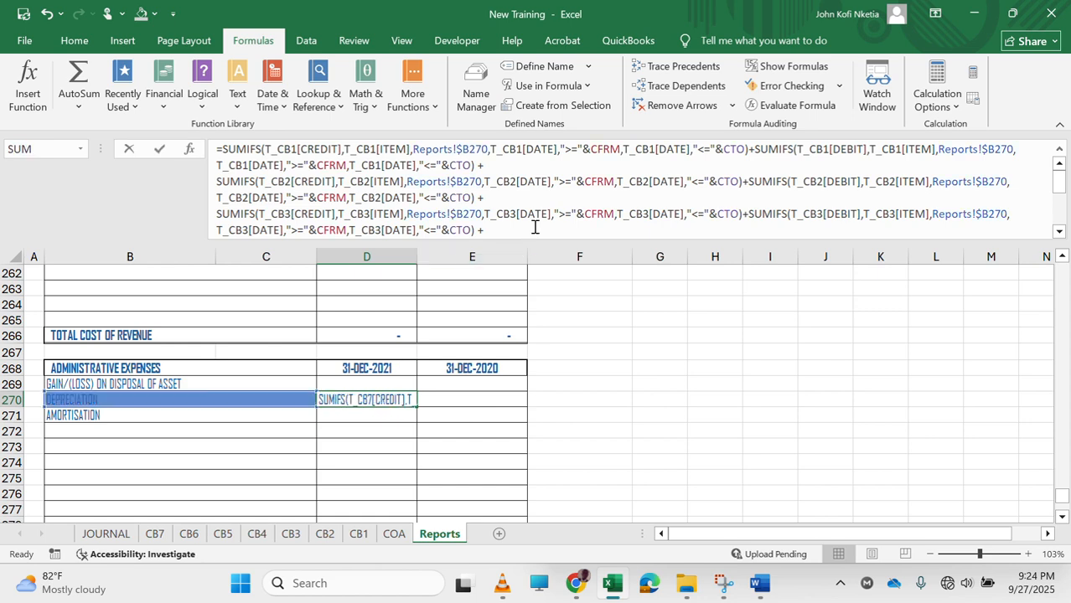
left_click_drag(534, 227, 653, 303)
left_click(534, 232)
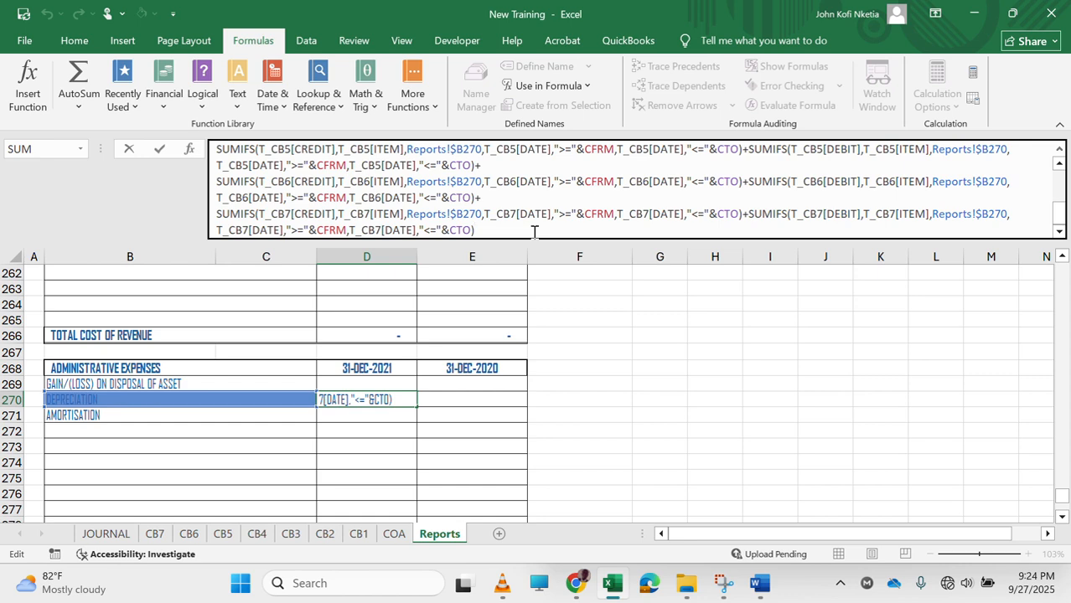
key("Up")
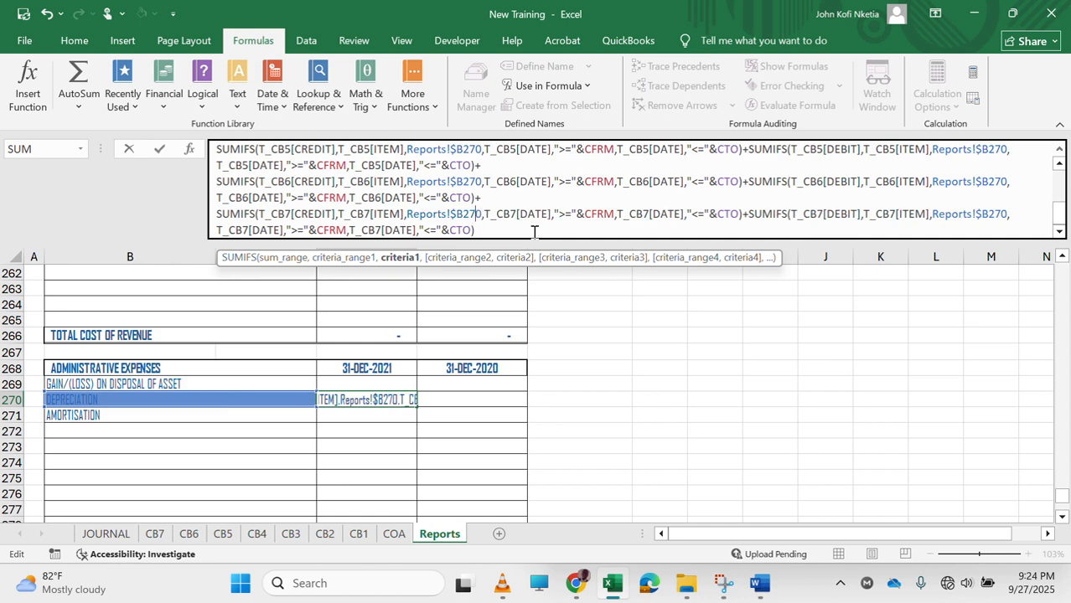
left_click(520, 232)
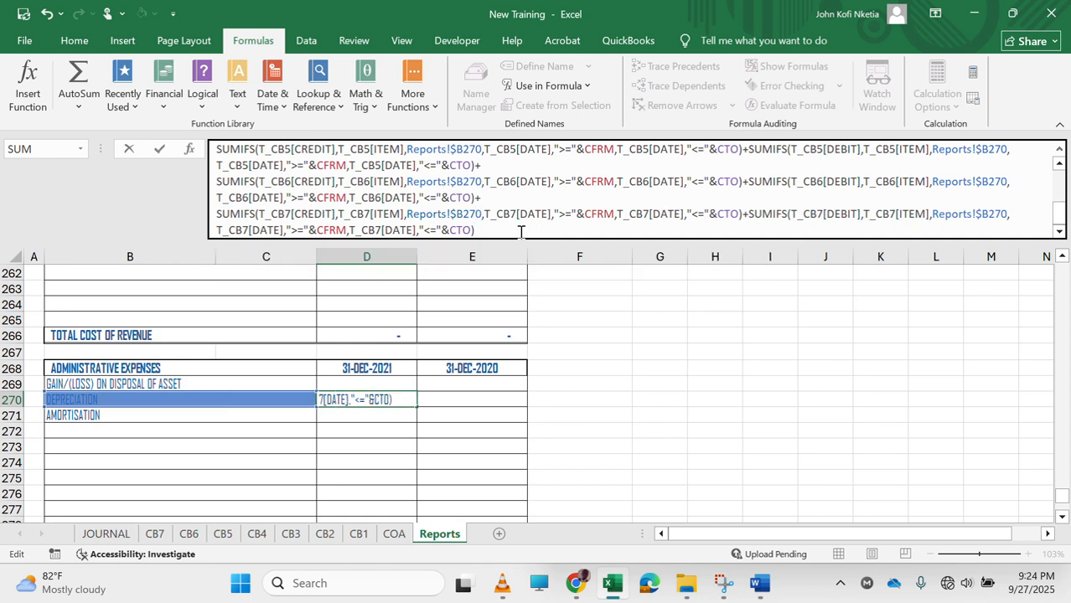
type("+SUMIFS(")
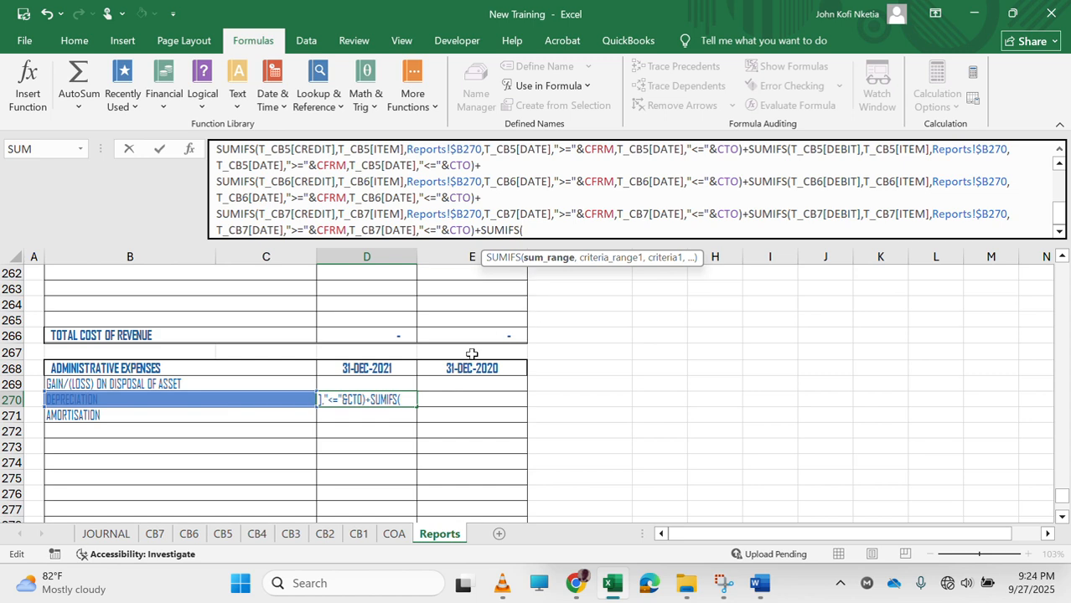
Use the journal table's DEBIT column, T_JV[DEBIT], as the sum range of the new SUMIFS term.
left_click(102, 536)
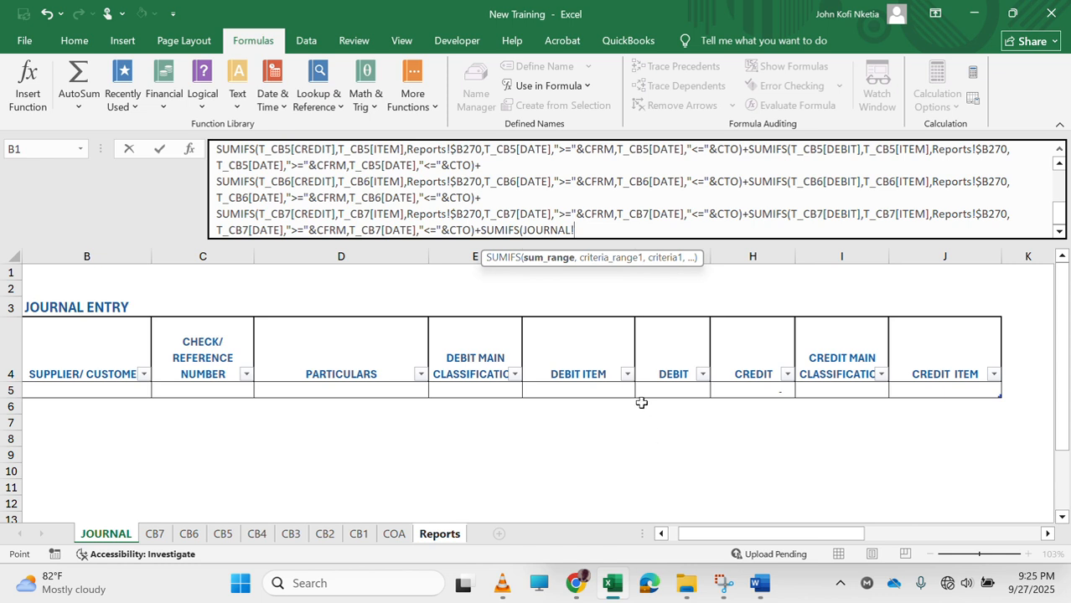
left_click(687, 389)
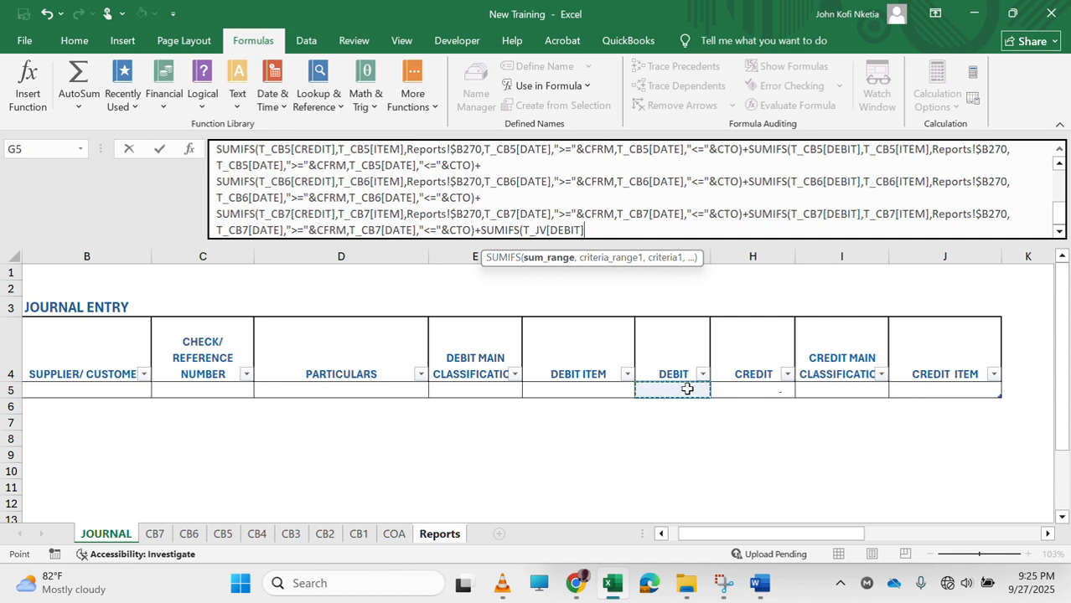
type(",")
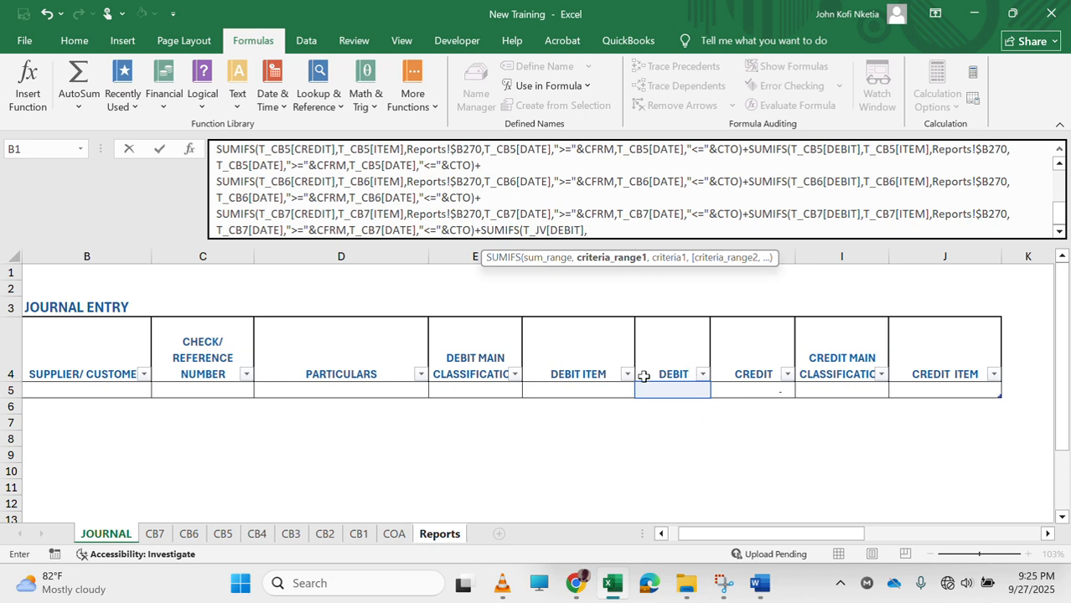
Add T_JV[DEBIT ITEM] as the first criteria range, with the Depreciation label in Reports B270 as its criterion.
scroll(640, 376, "left", 3)
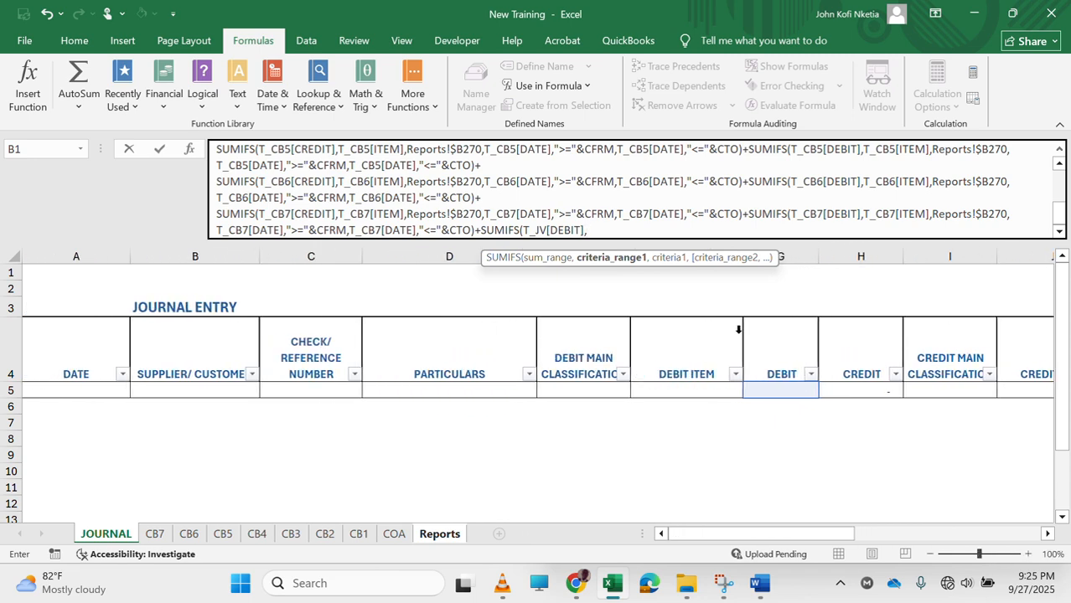
left_click(687, 388)
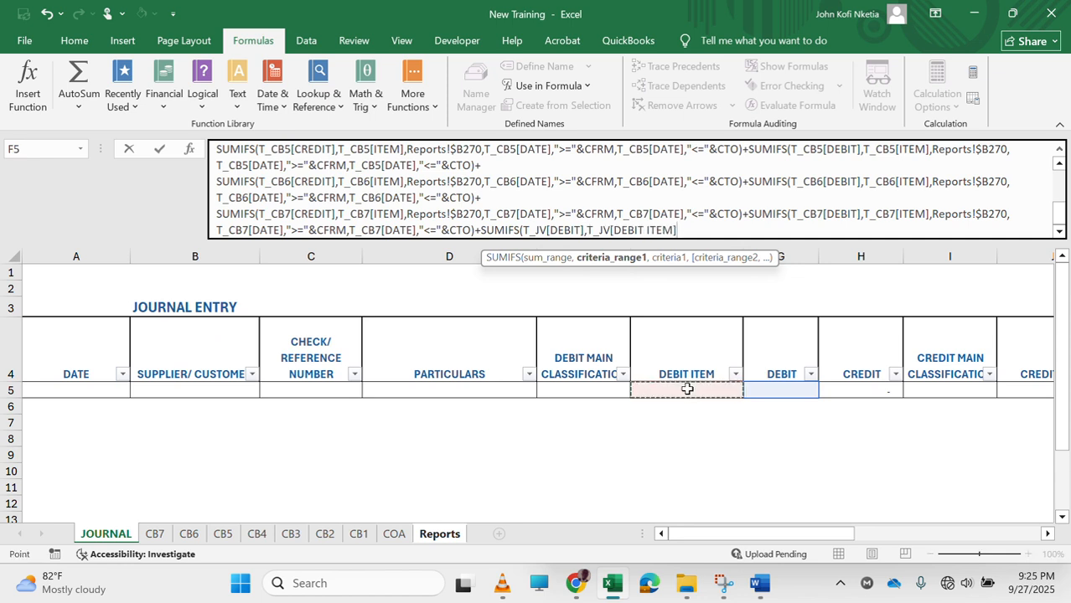
type(",")
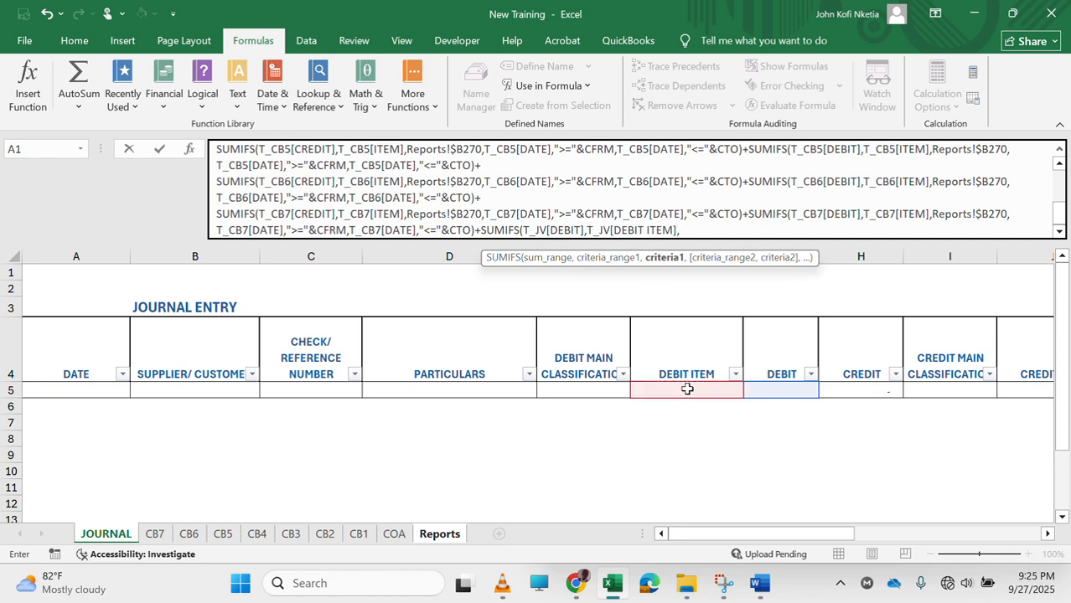
left_click(434, 536)
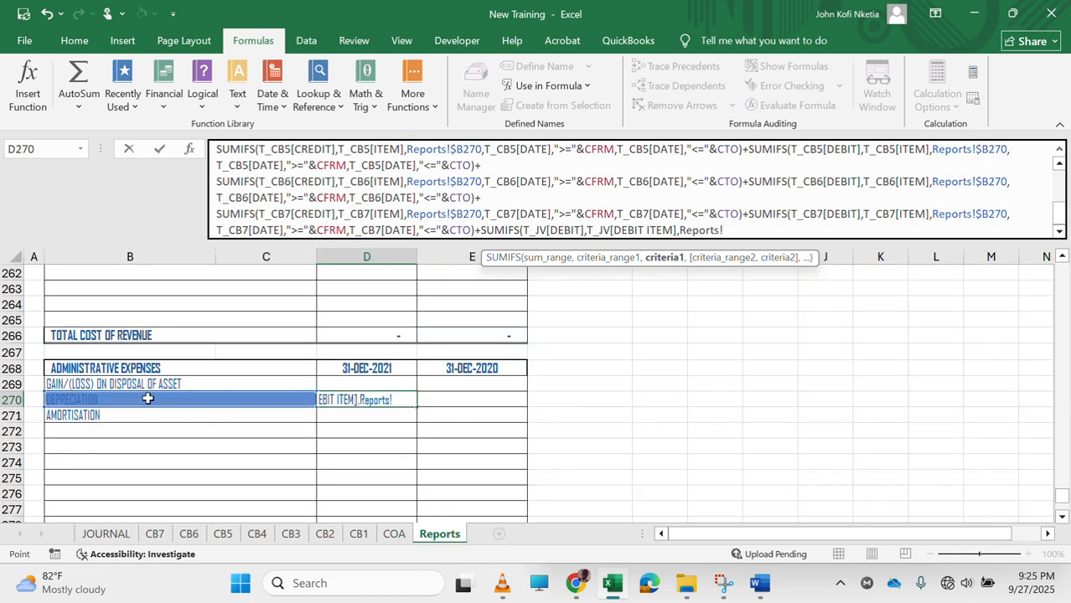
left_click(148, 399)
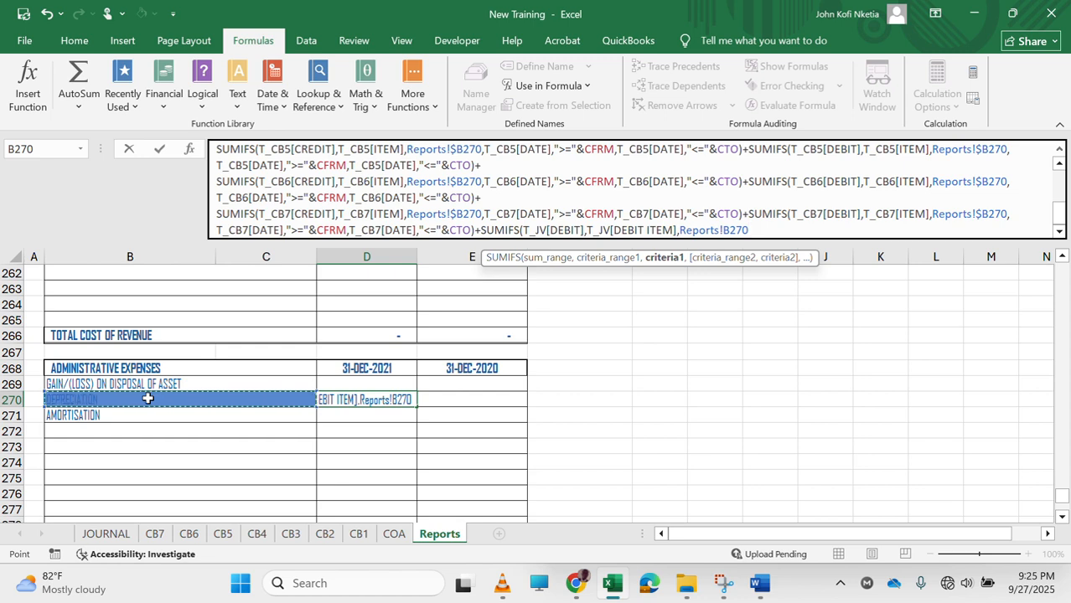
Make the Depreciation label reference column-absolute as Reports!$B270 in the T_JV[DEBIT] SUMIFS and continue to its next argument.
key("F4")
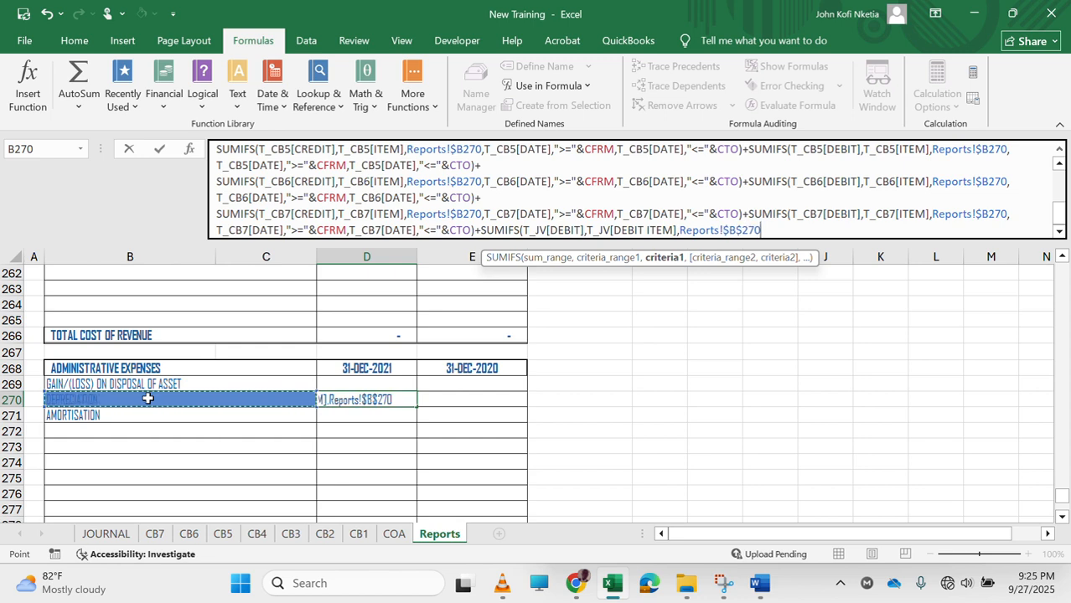
key("F4")
key("F4")
type(",")
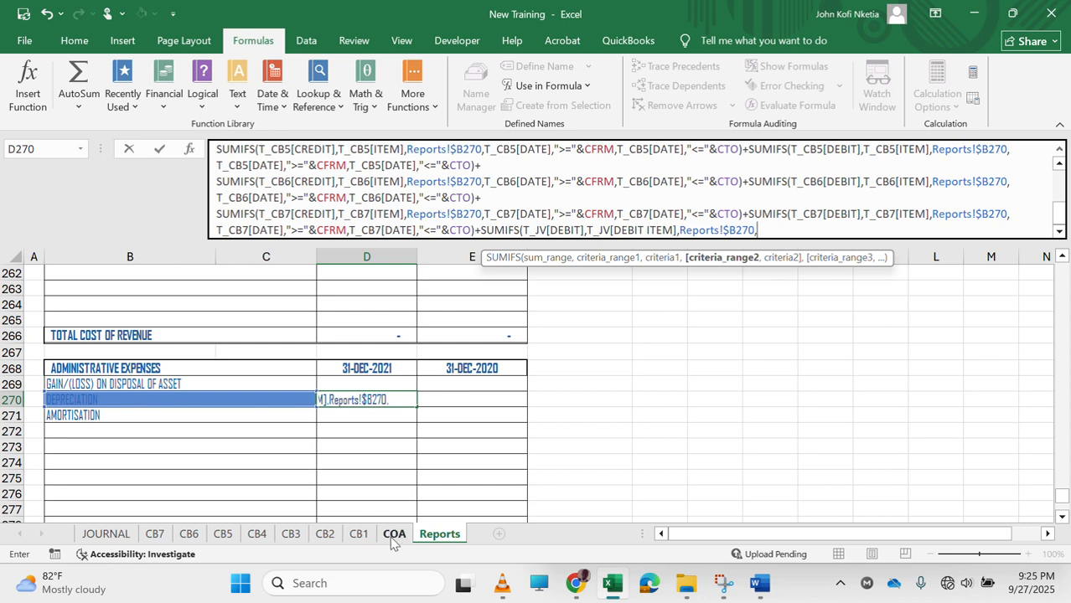
Add T_JV[DATE] from the JOURNAL sheet with the start-date criterion ">="&CFRM to the journal debit SUMIFS.
left_click(115, 535)
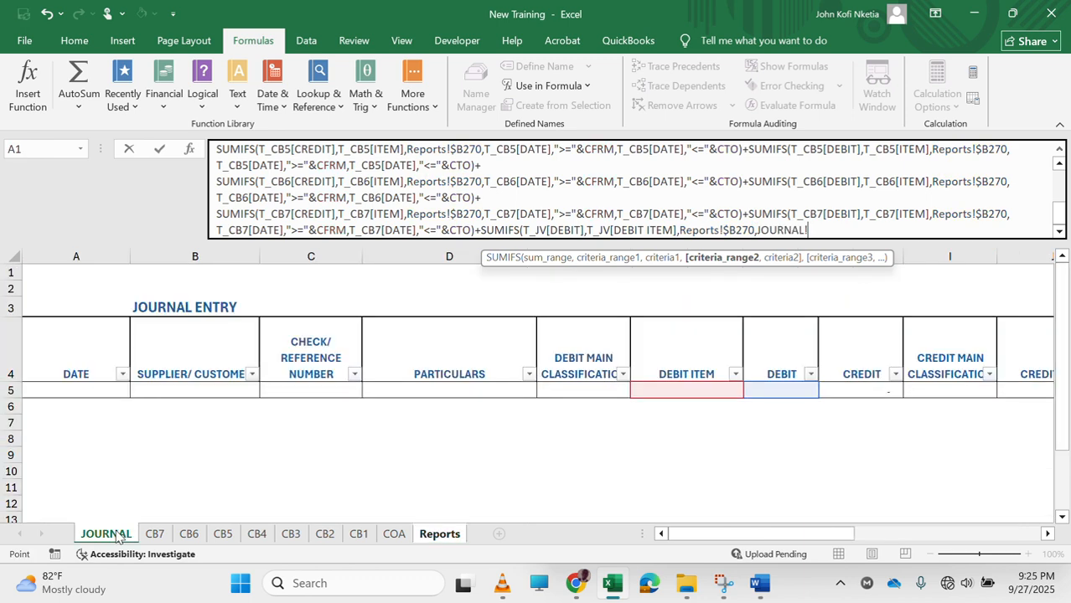
left_click(87, 390)
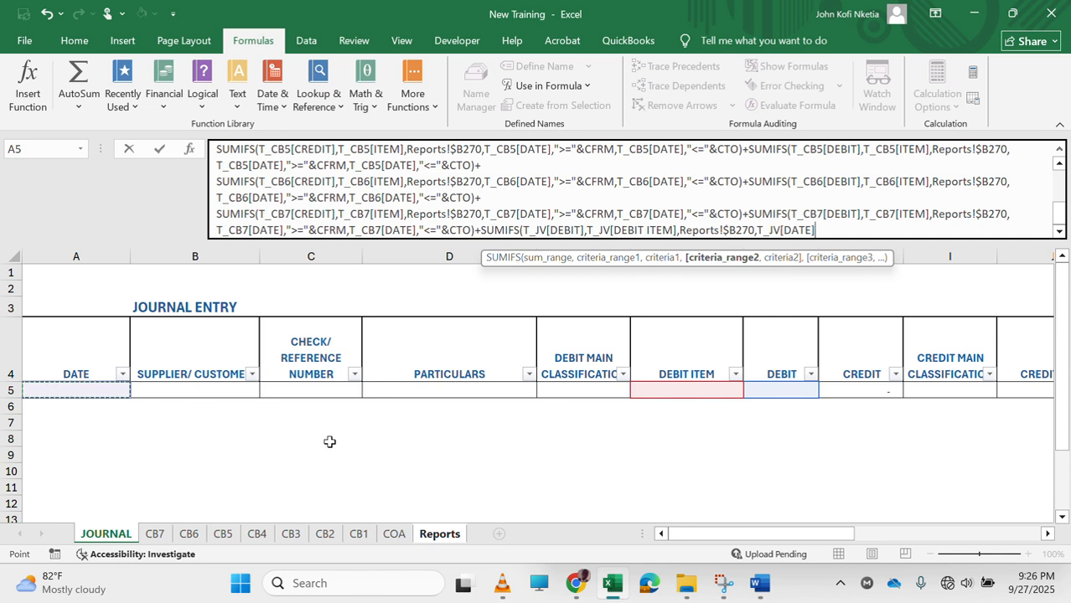
type(",")
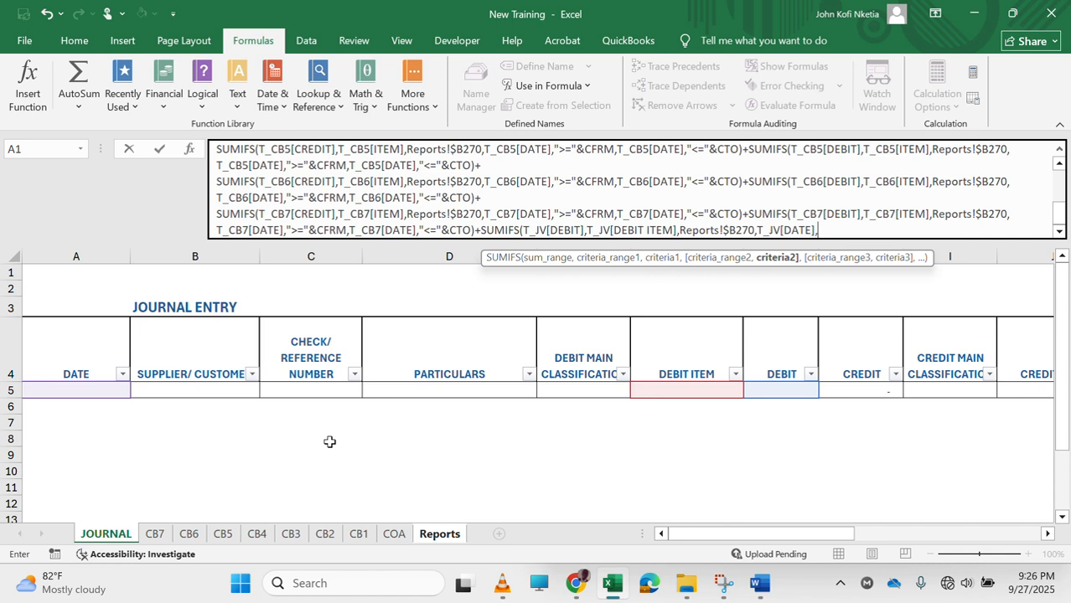
type("\">=\"&C")
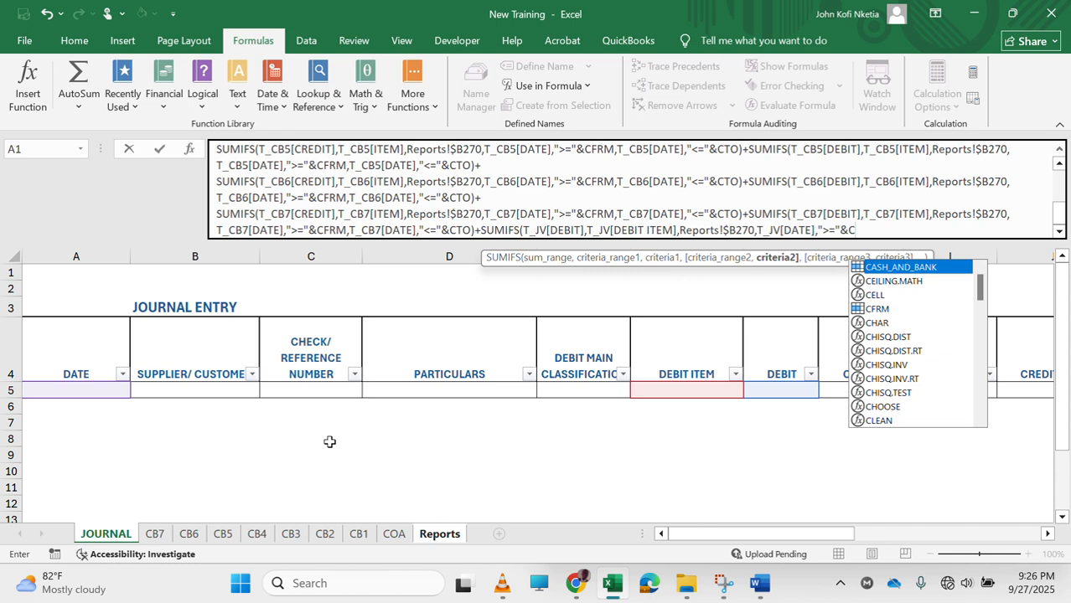
type("FRM,")
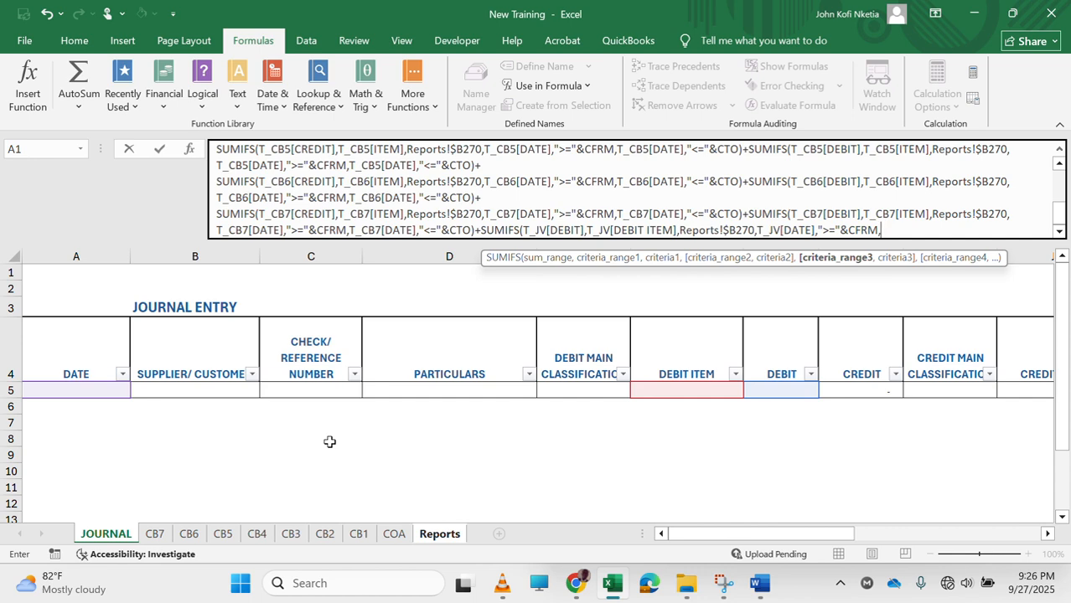
Add T_JV[DATE] again with the end-date criterion "<="&CTO to complete the journal debit SUMIFS.
left_click(98, 390)
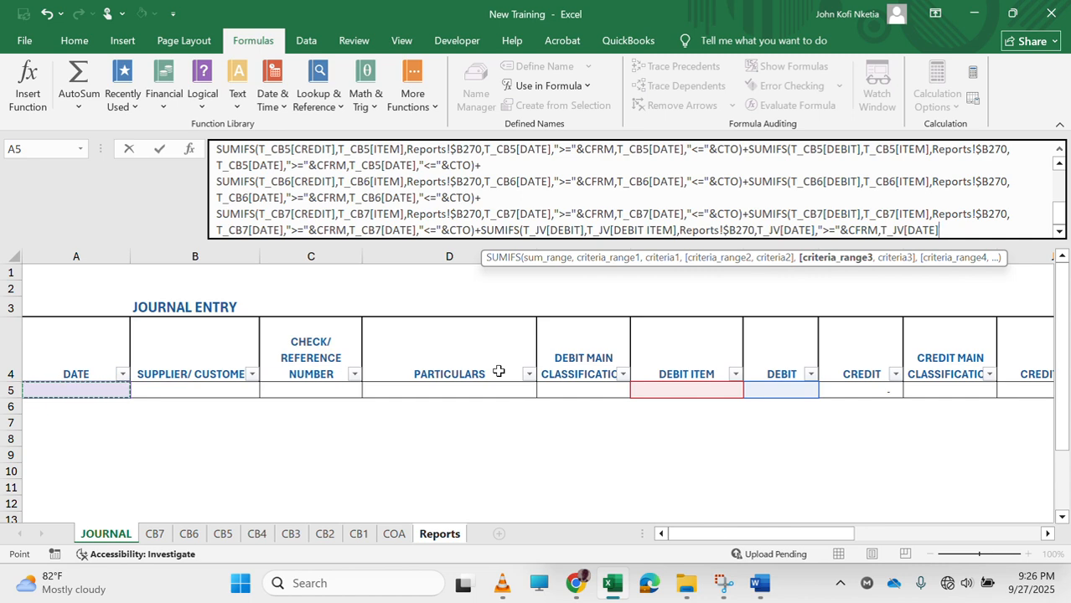
type(",")
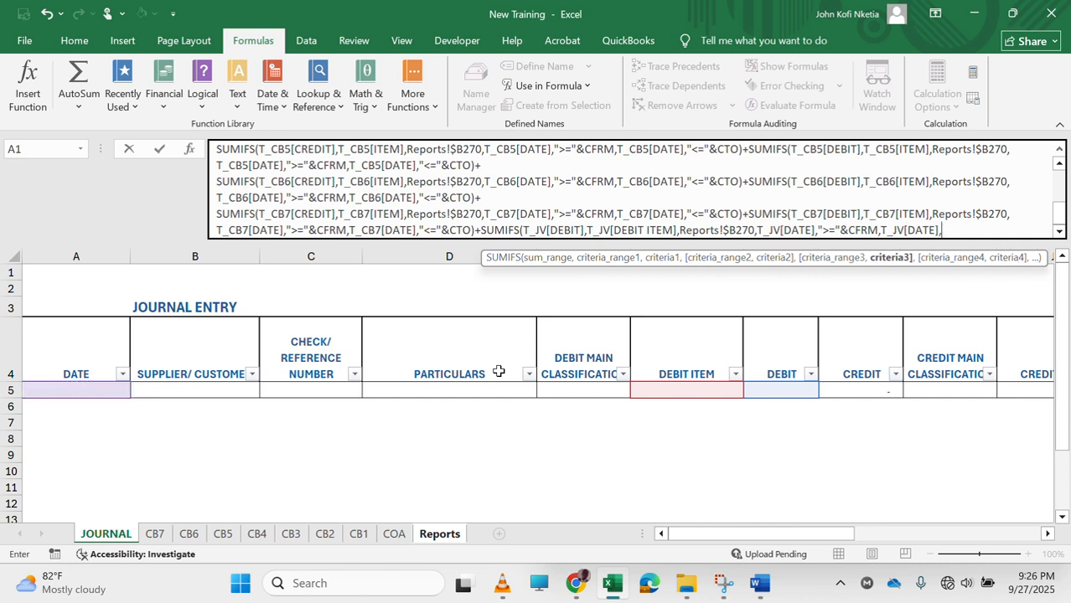
type("\"<=\"&CTO")
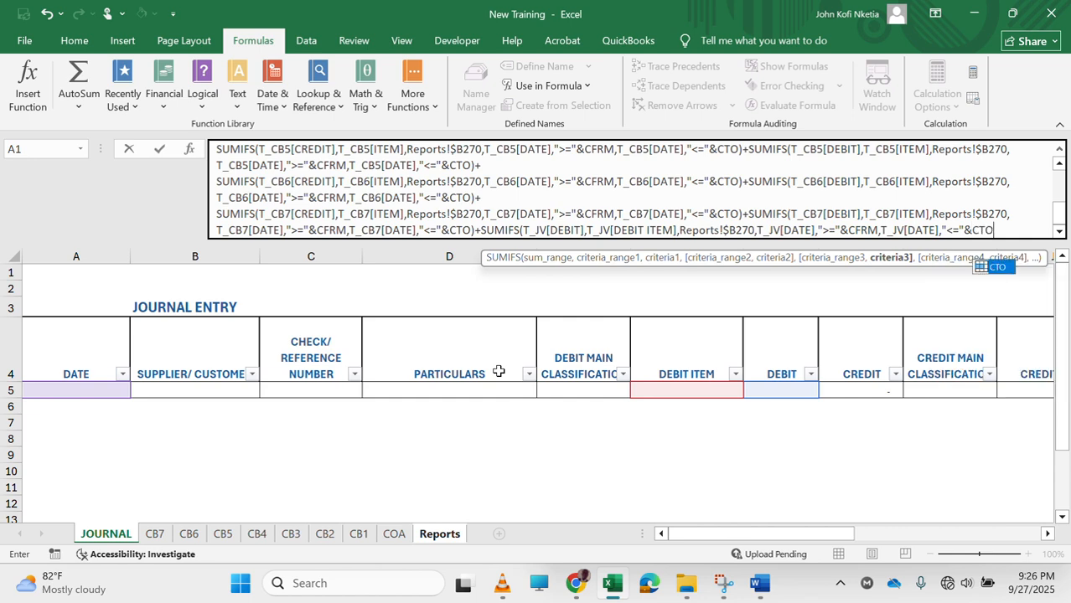
key("Tab")
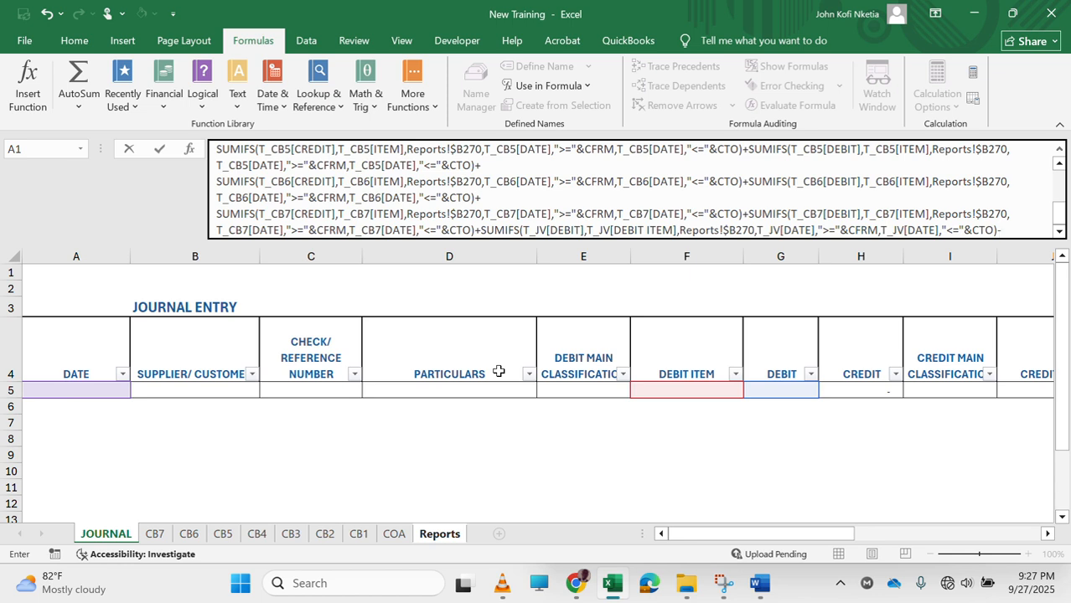
Subtract a new SUMIFS that sums T_JV[CREDIT] with T_JV[CREDIT ITEM] as its first criteria range.
type("SUMIFS(")
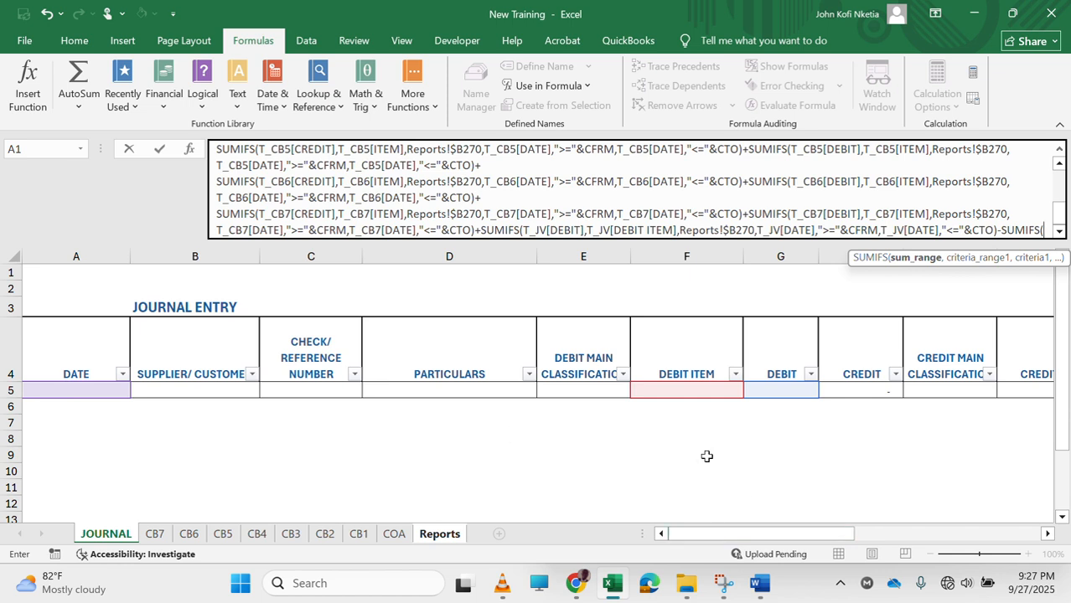
left_click(867, 390)
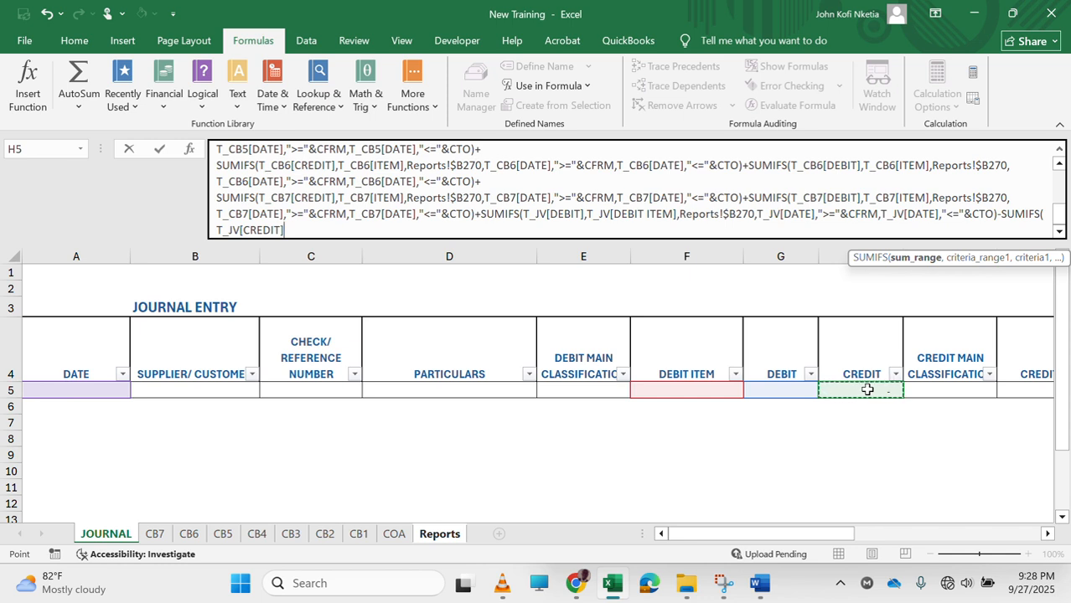
type(",")
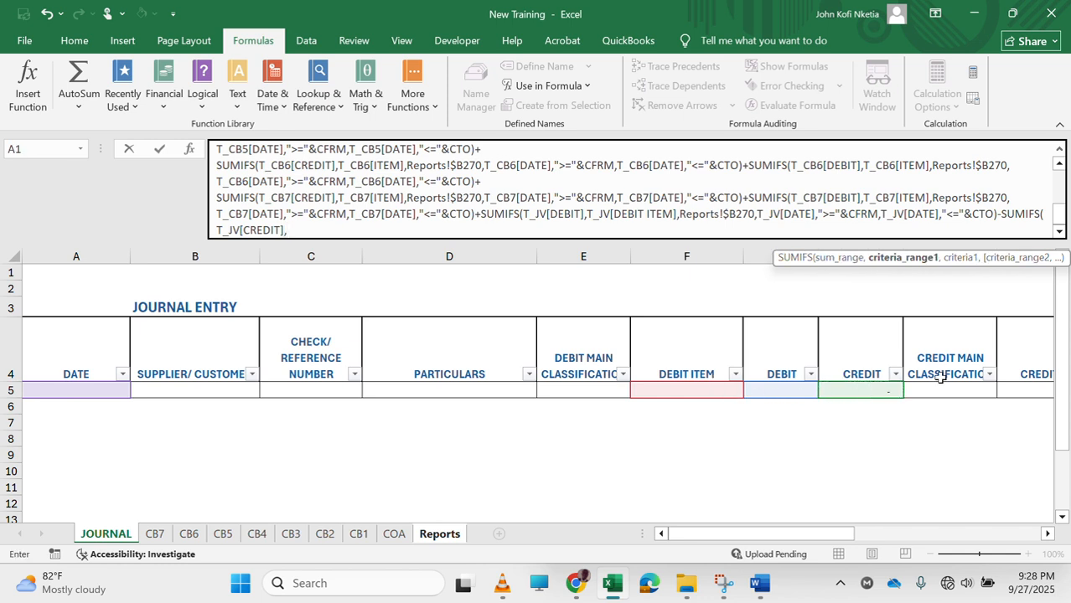
scroll(939, 378, "right", 2)
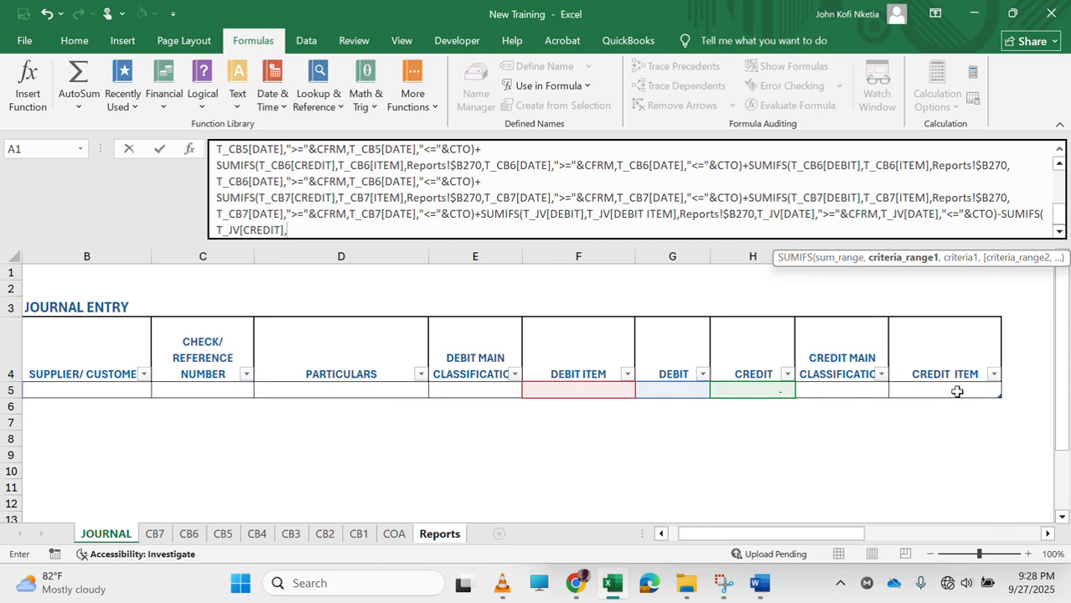
left_click(956, 390)
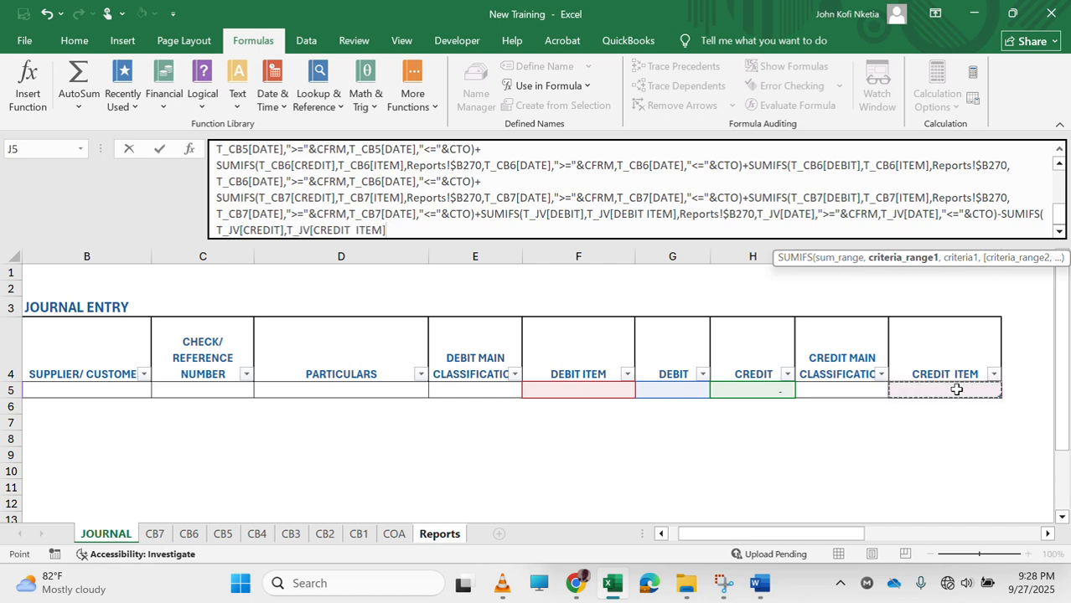
type(",")
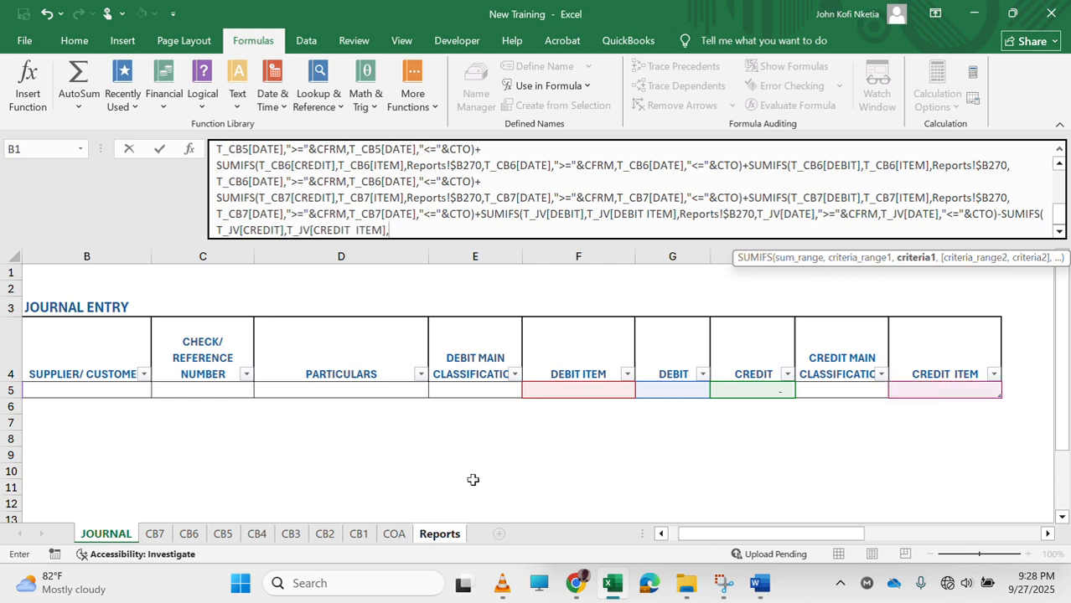
Use the Depreciation label on the Reports sheet as the credit item criterion, referenced as Reports!$B270.
left_click(443, 536)
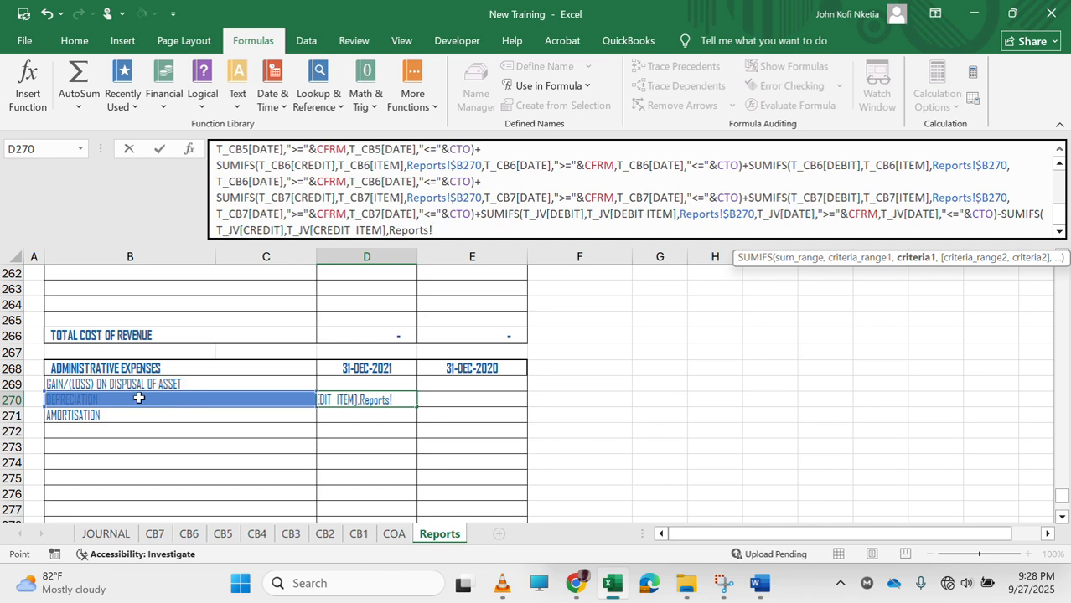
left_click(133, 398)
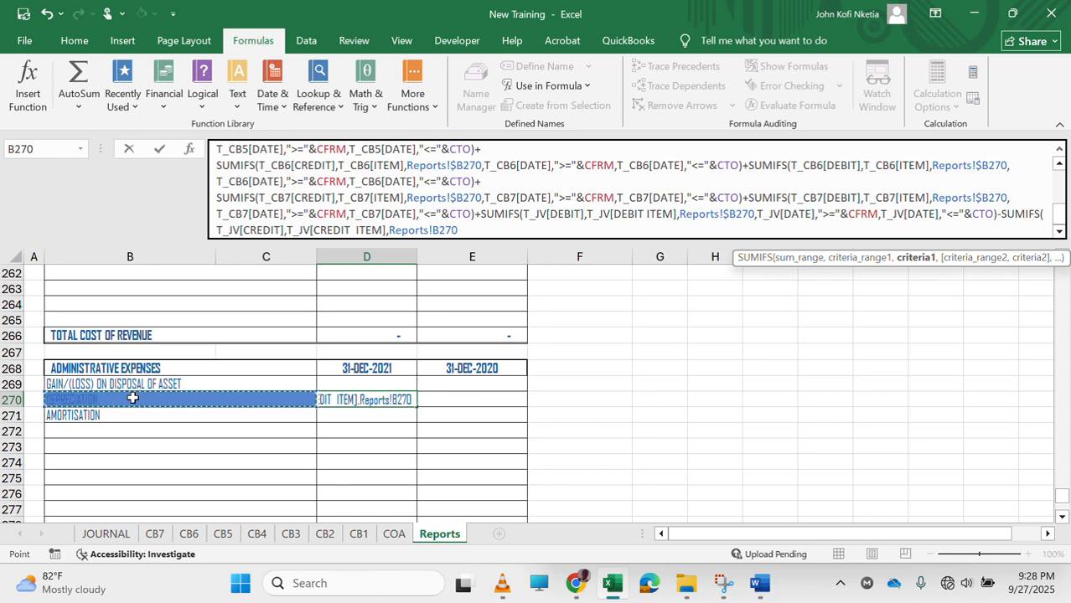
key("F4")
key("F4")
key("F4")
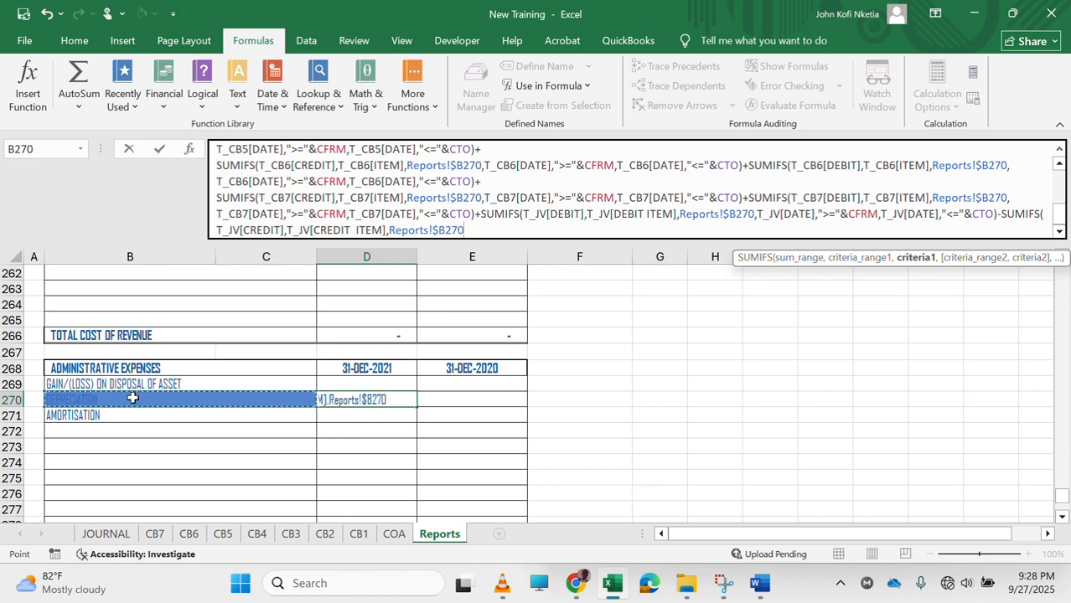
type(",")
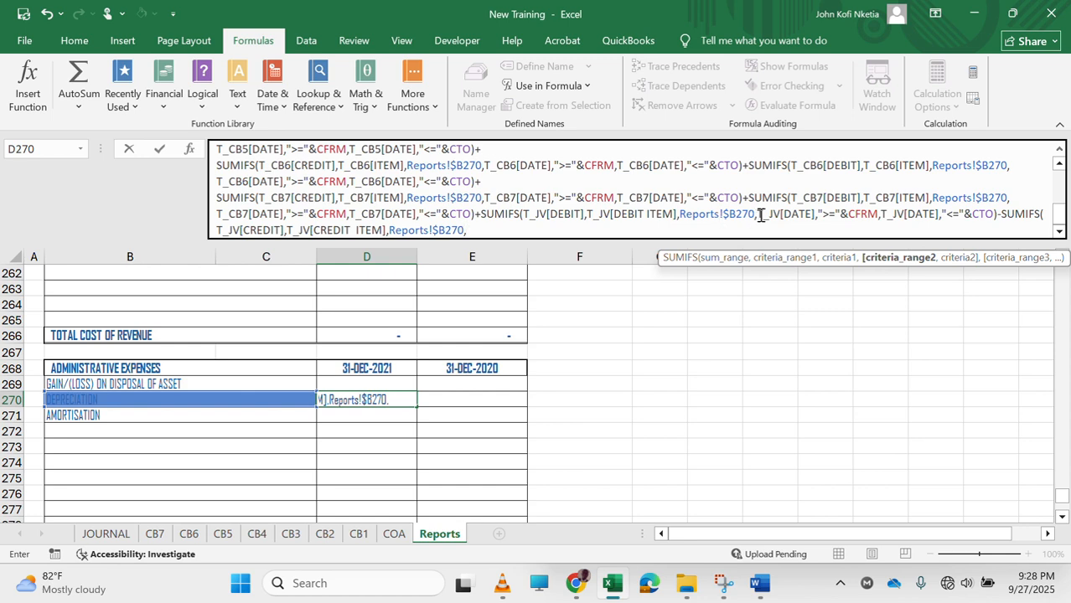
Reuse the debit SUMIFS's T_JV[DATE] criteria for CFRM and CTO in the credit SUMIFS and commit the formula in D270.
left_click_drag(759, 216, 997, 213)
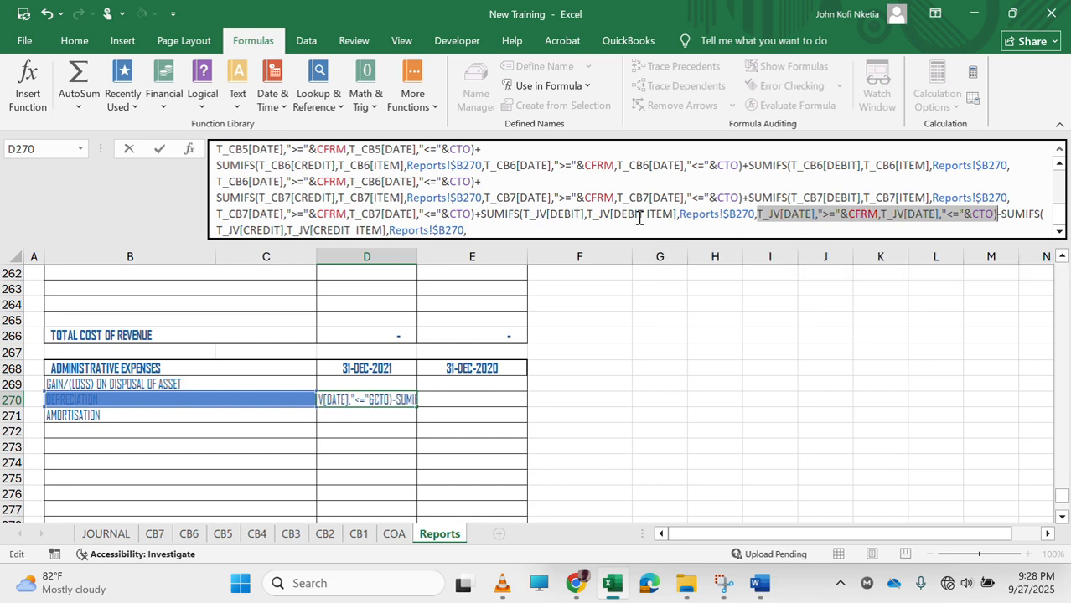
left_click(593, 224)
key("ctrl+v")
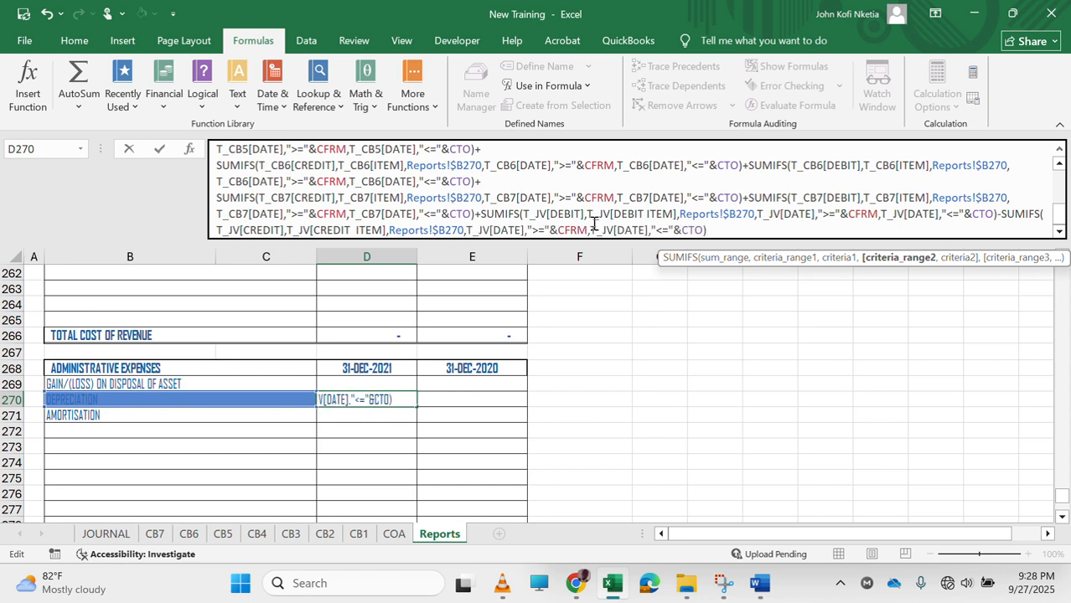
key("Return")
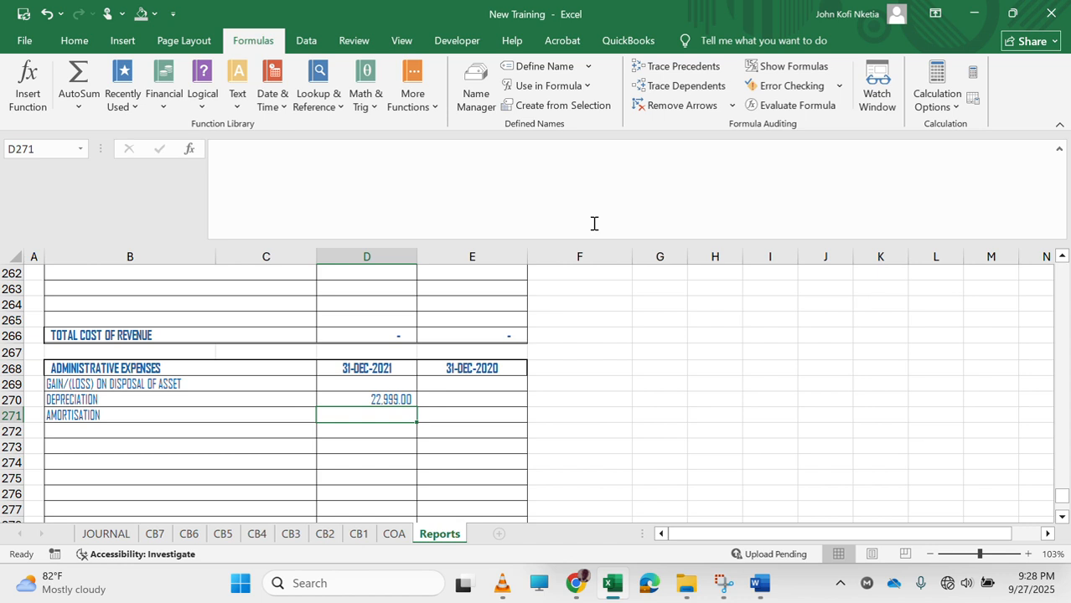
Copy the entire depreciation formula from D270 and paste it below the existing text in the Word document.
left_click(376, 400)
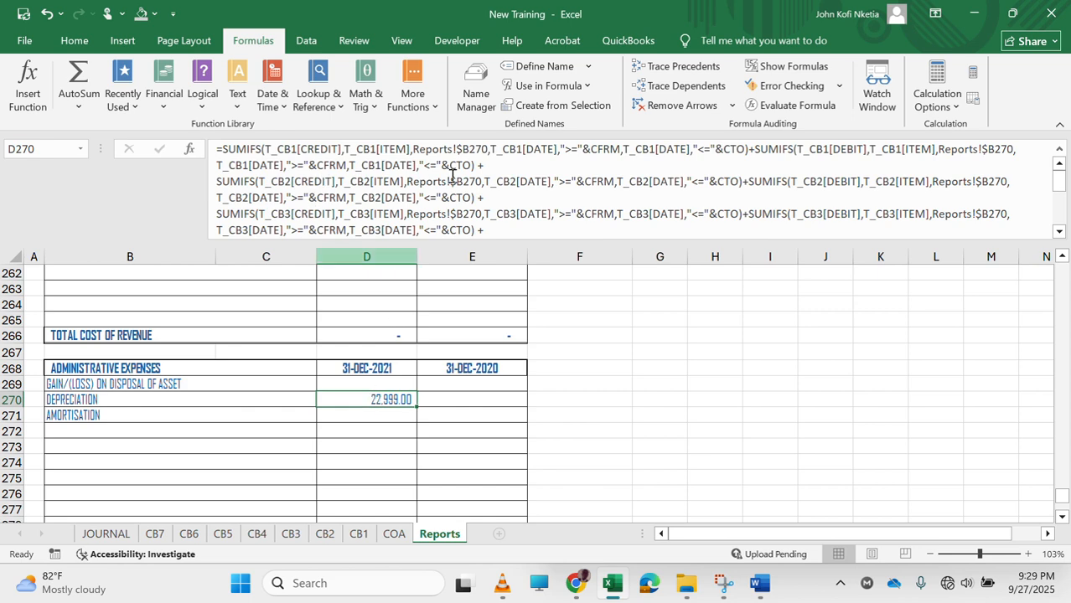
left_click_drag(214, 145, 708, 378)
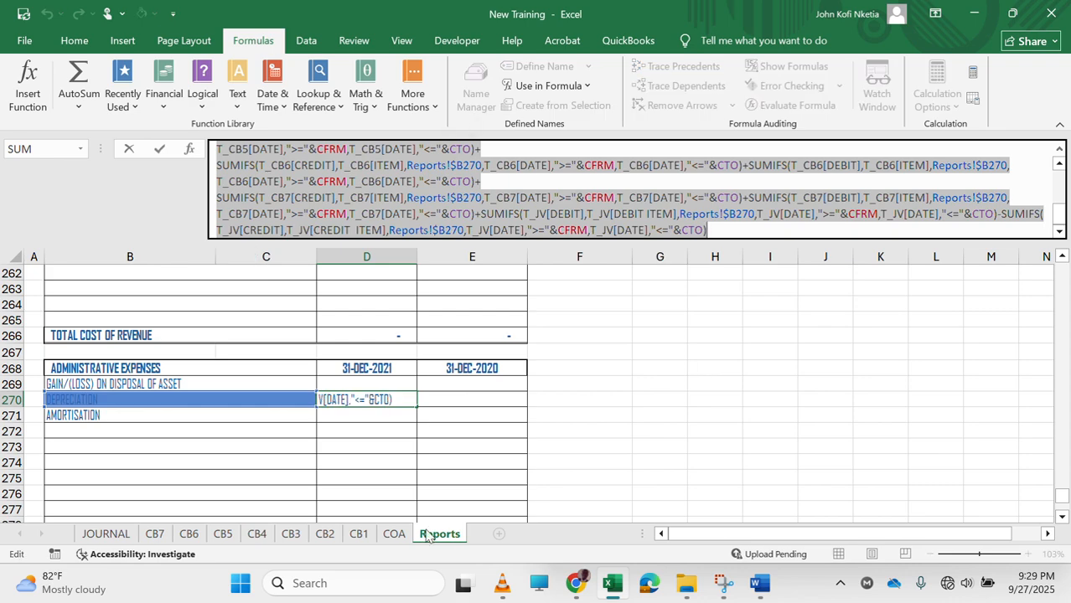
left_click(758, 511)
scroll(436, 418, "down", 5)
left_click(377, 350)
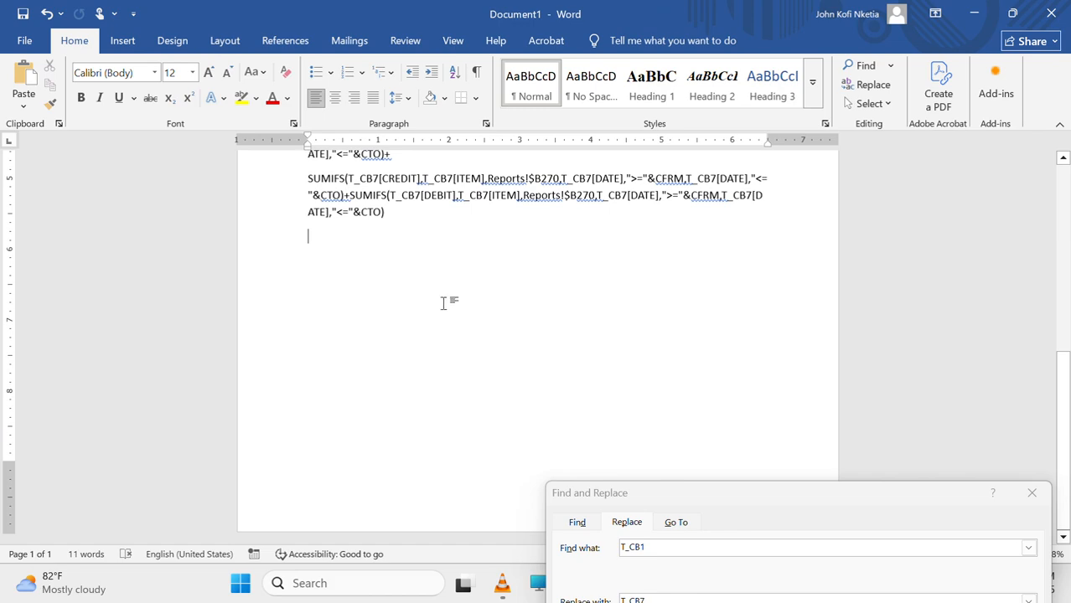
key("ctrl+v")
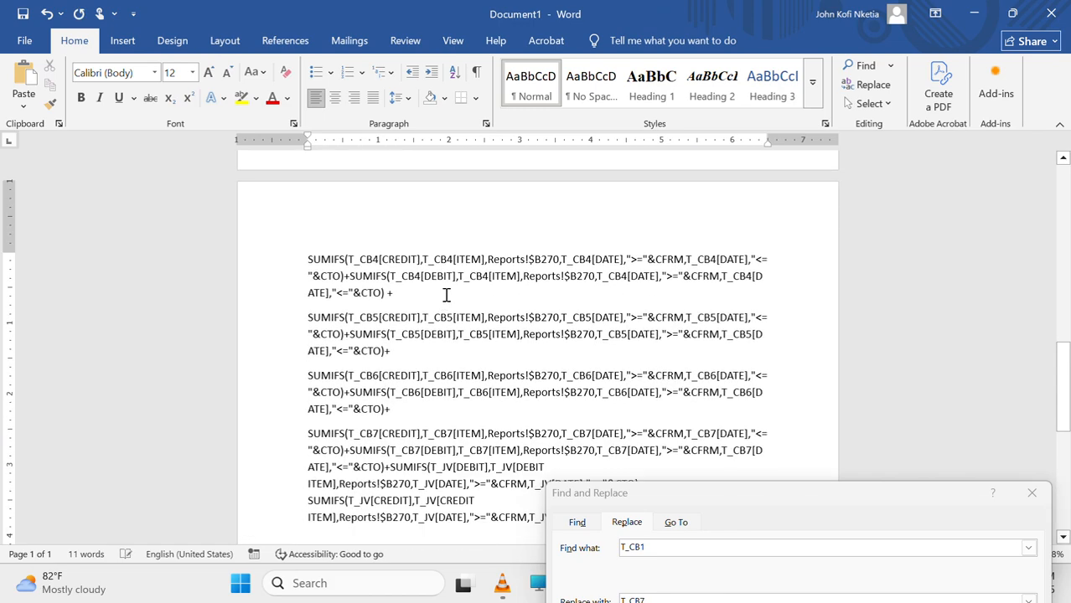
scroll(401, 219, "up", 7)
scroll(401, 218, "down", 6)
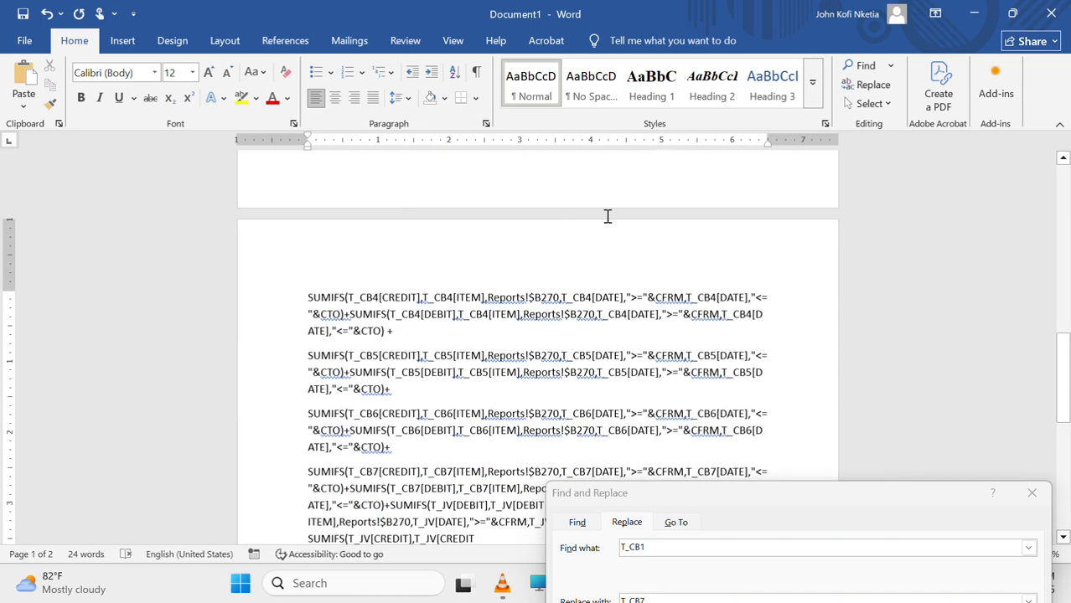
Move the Find and Replace dialog aside, return to the Excel workbook, and leave the D270 formula unchanged.
left_click_drag(740, 504, 675, 328)
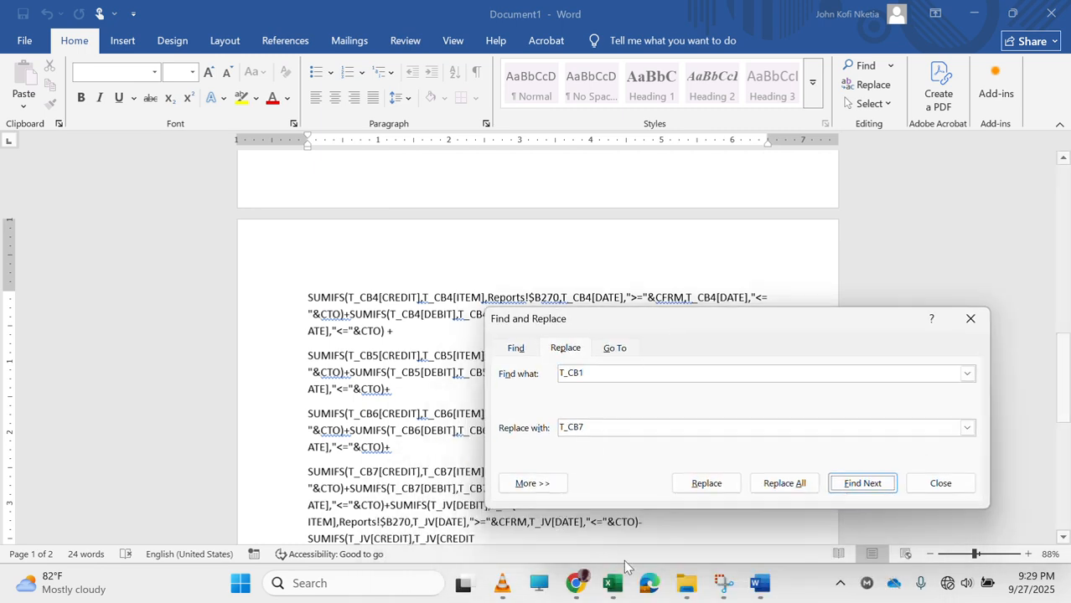
mouse_move(612, 583)
left_click(614, 516)
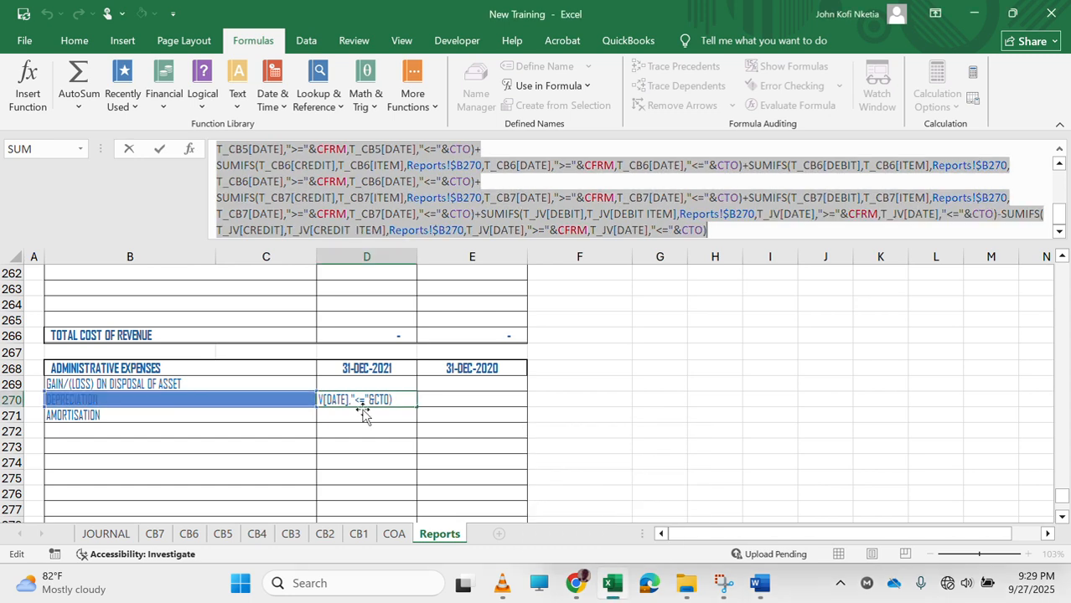
key("Return")
left_click(375, 446)
Move the CB1 depreciation amount of 20,000 from credit to debit in row 5, and check D270 on the Reports sheet.
left_click(327, 534)
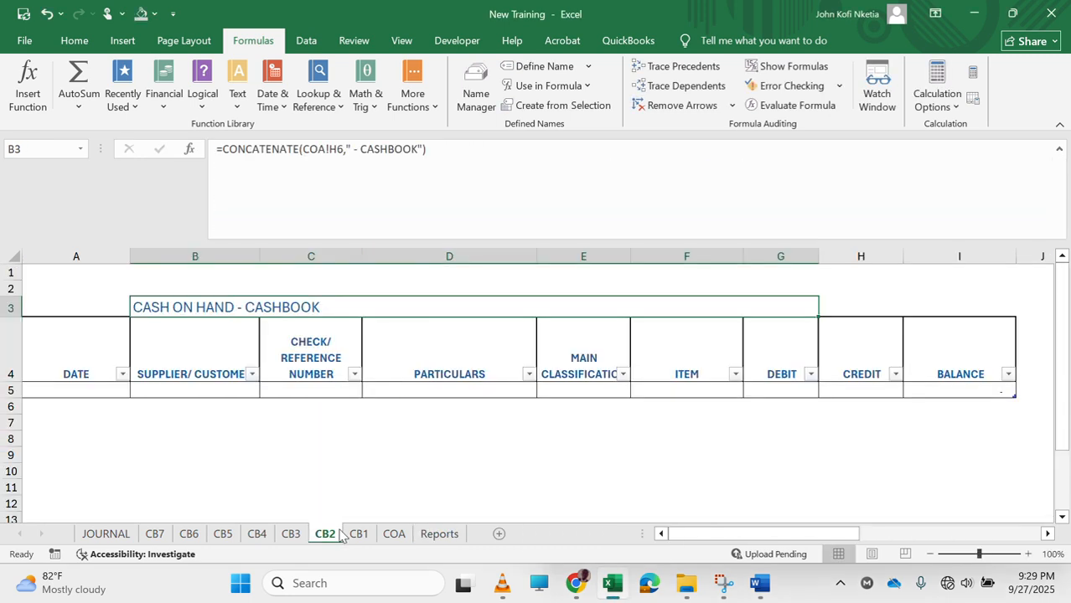
left_click(359, 536)
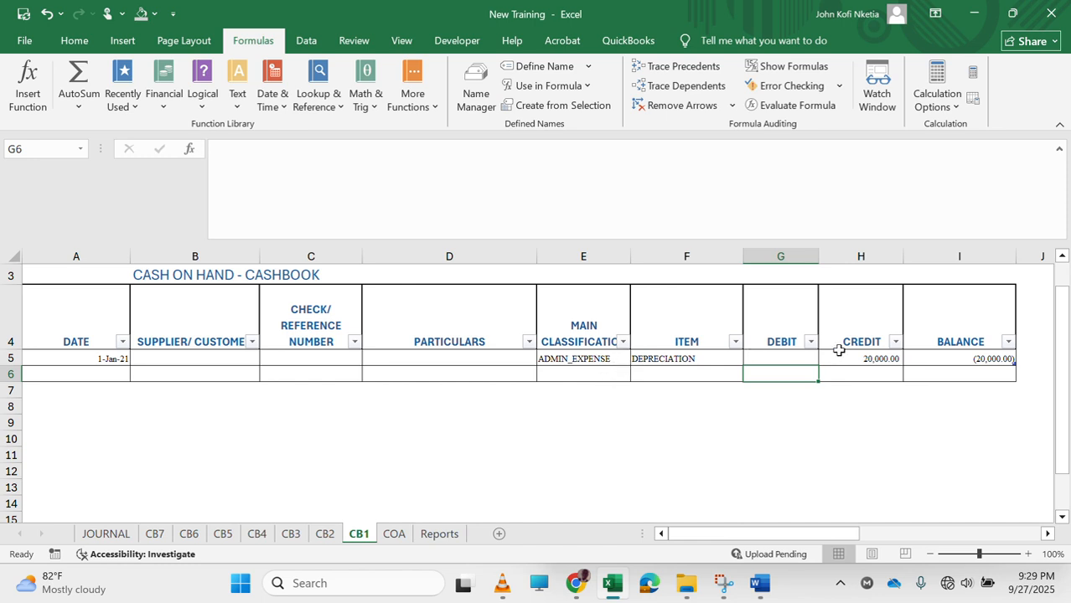
left_click(876, 355)
key("BackSpace")
key("Left")
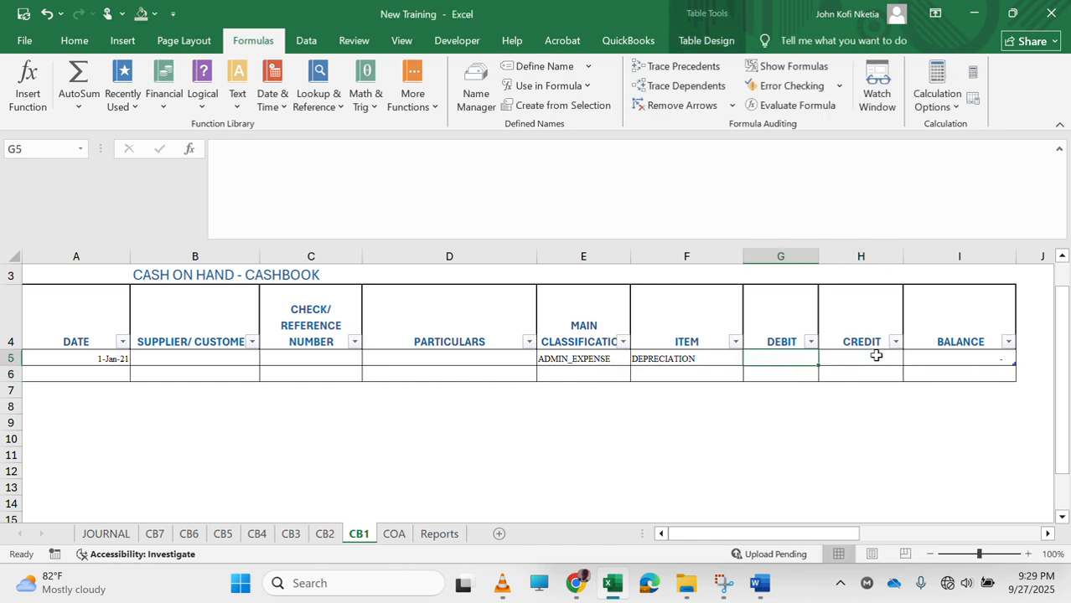
type("20")
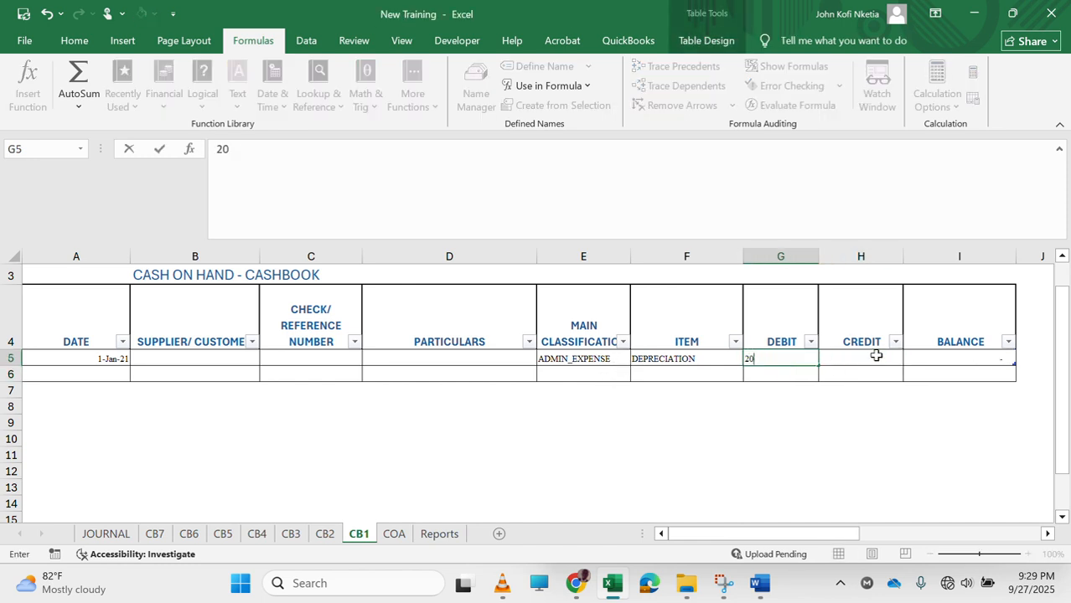
key("Right")
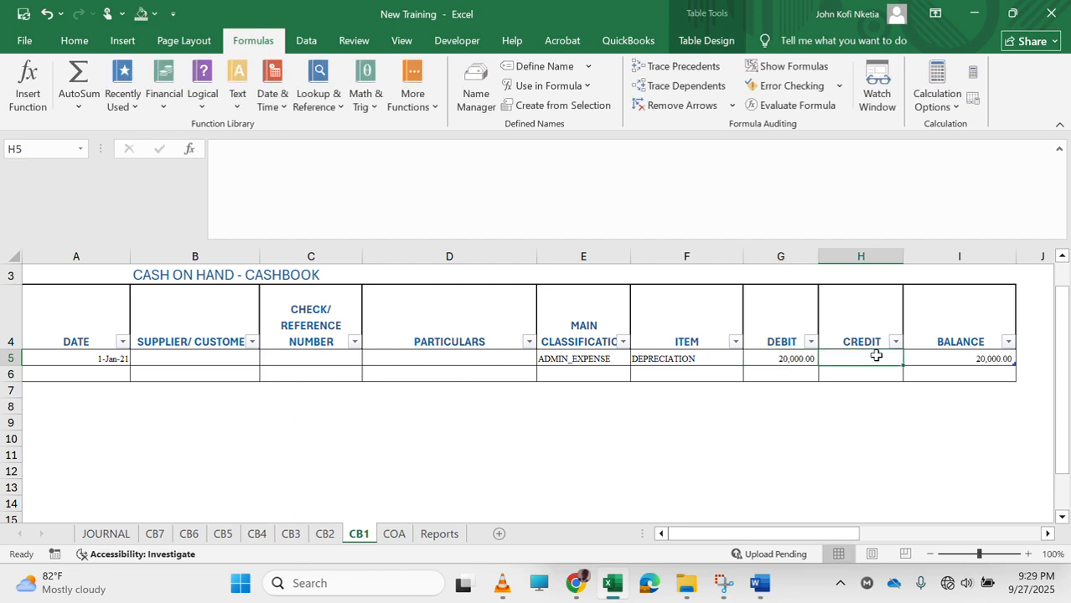
left_click(441, 534)
left_click(391, 398)
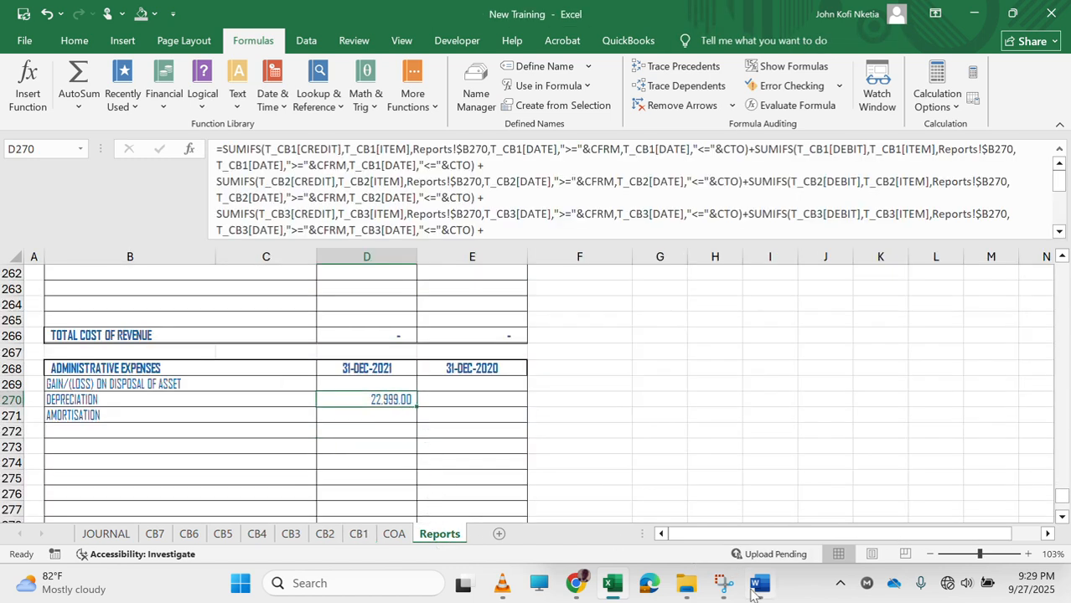
Switch to Word, close Find and Replace, and examine the signs joining the credit and debit SUMIFS of each cashbook.
left_click(756, 587)
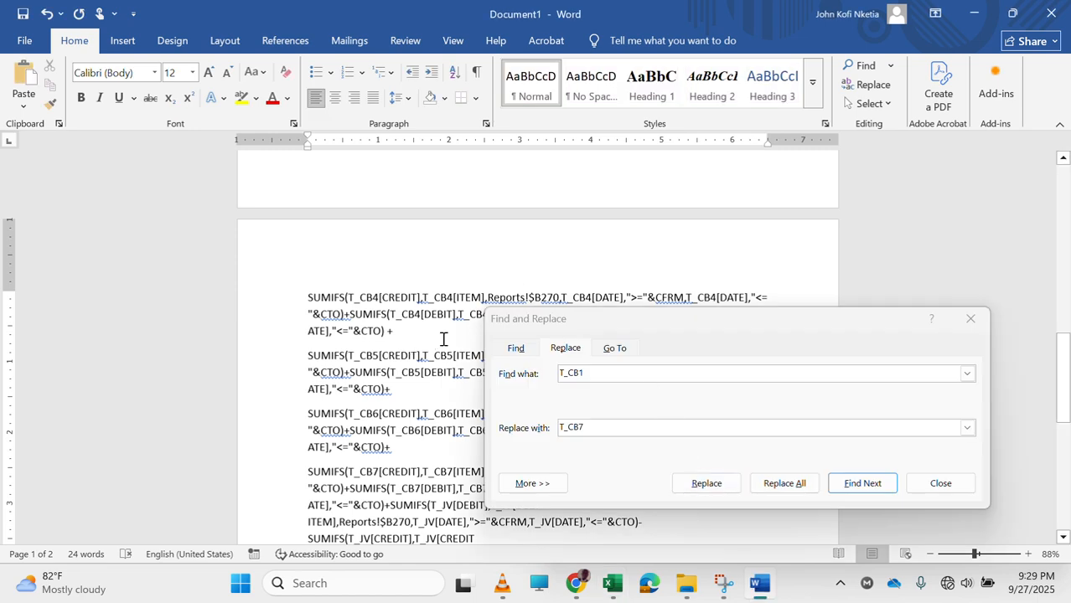
left_click(969, 319)
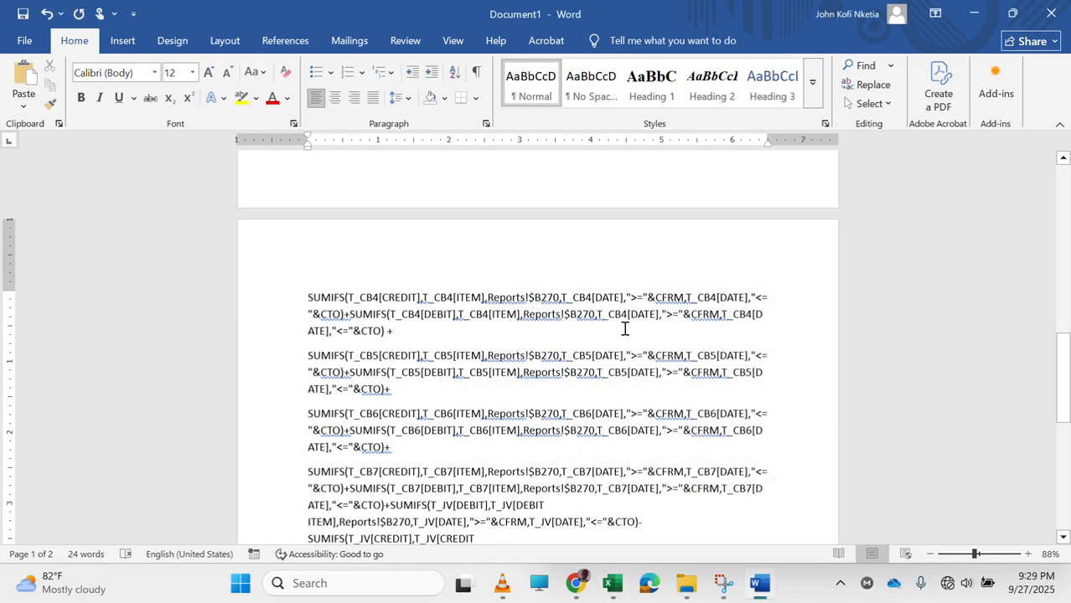
scroll(564, 368, "down", 5)
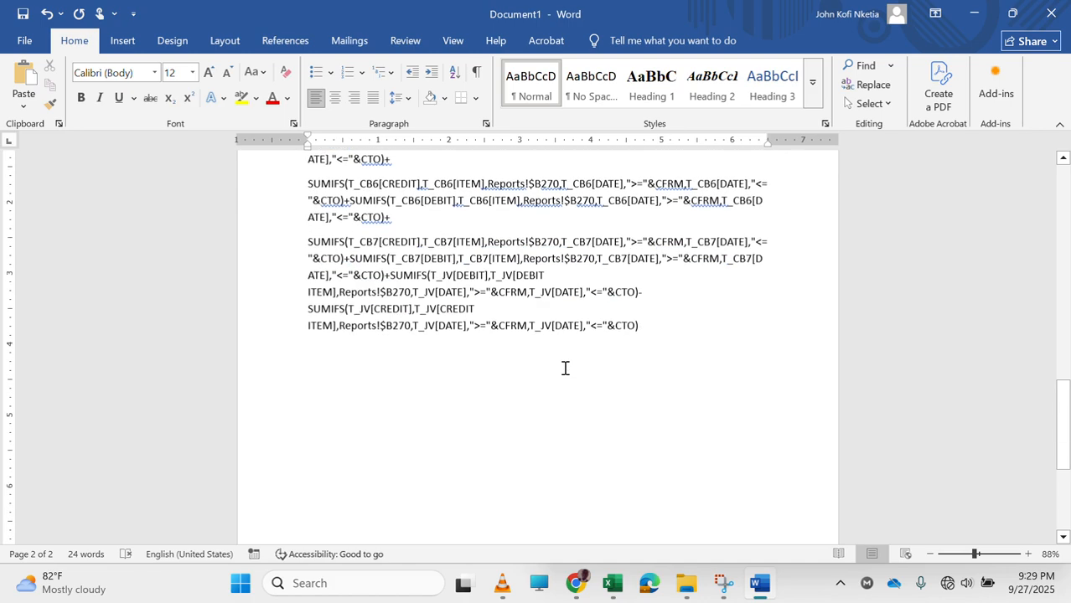
scroll(564, 368, "up", 9)
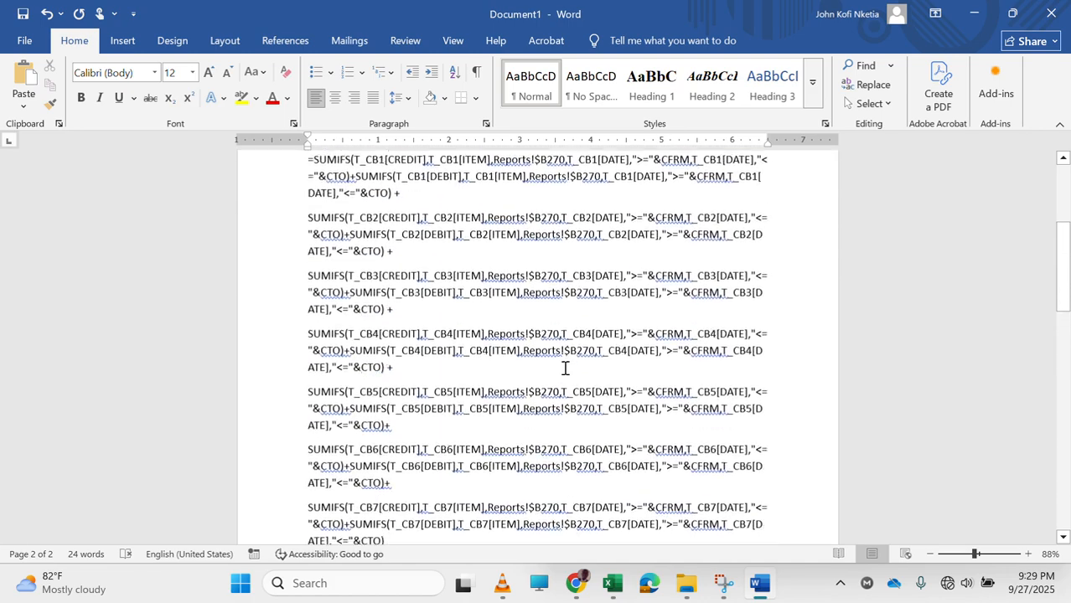
scroll(565, 368, "down", 1)
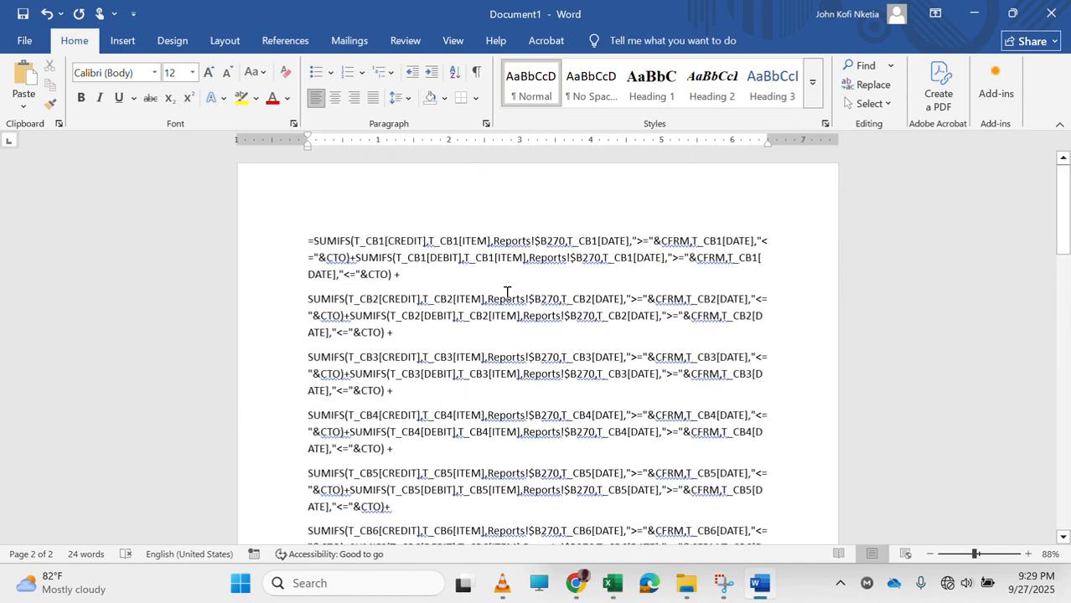
left_click(419, 267)
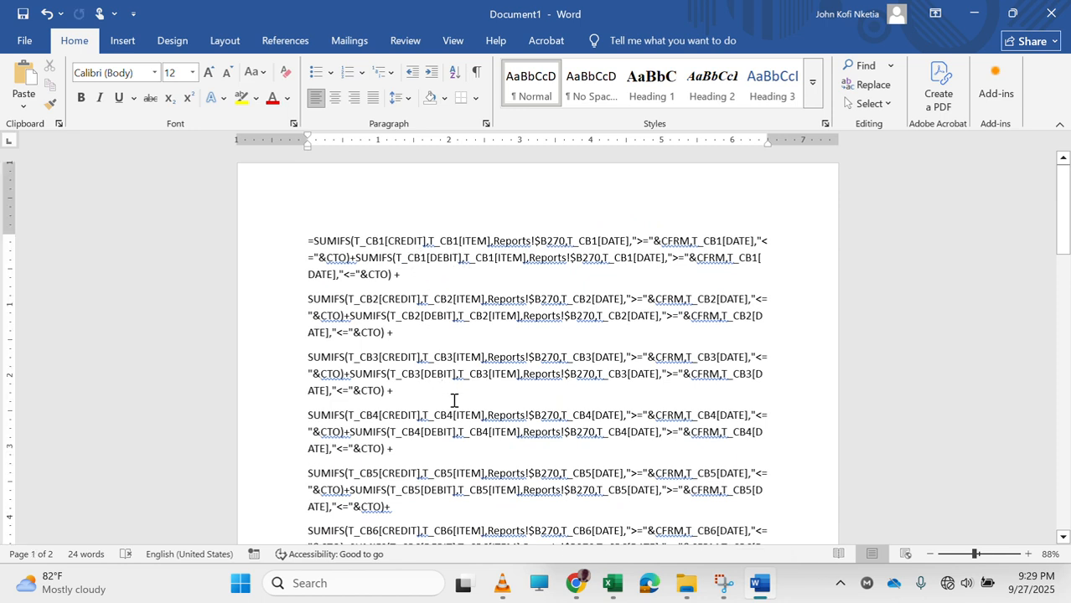
scroll(453, 400, "down", 3)
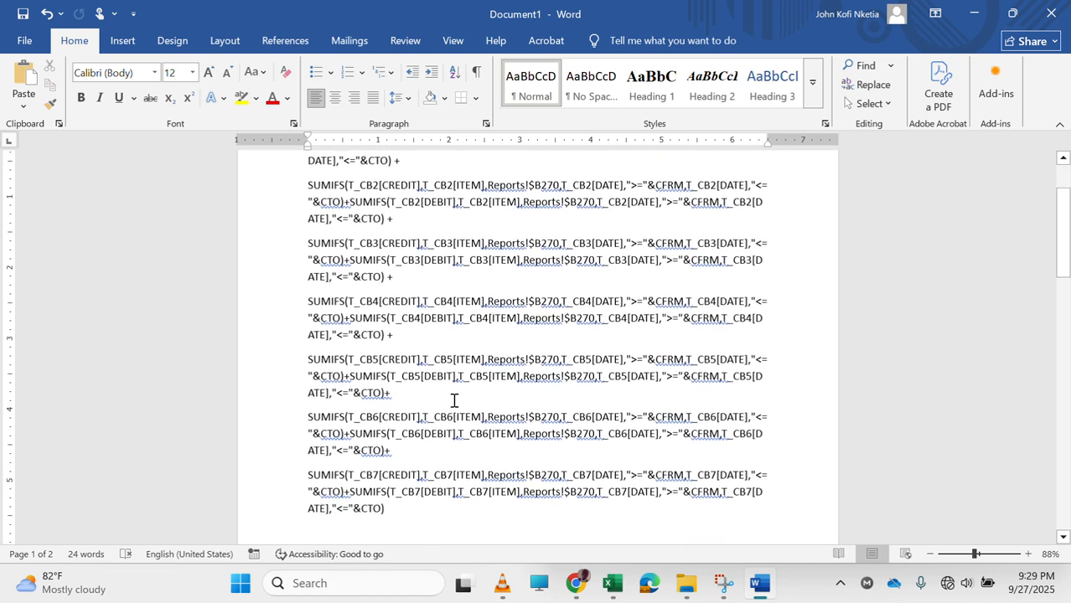
left_click(460, 278)
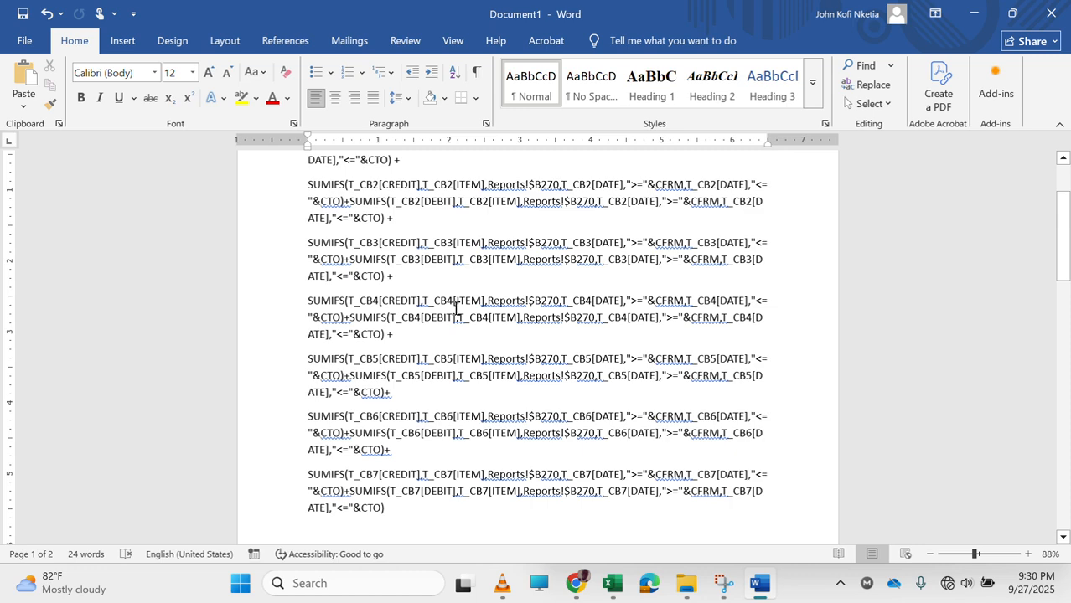
scroll(456, 308, "up", 2)
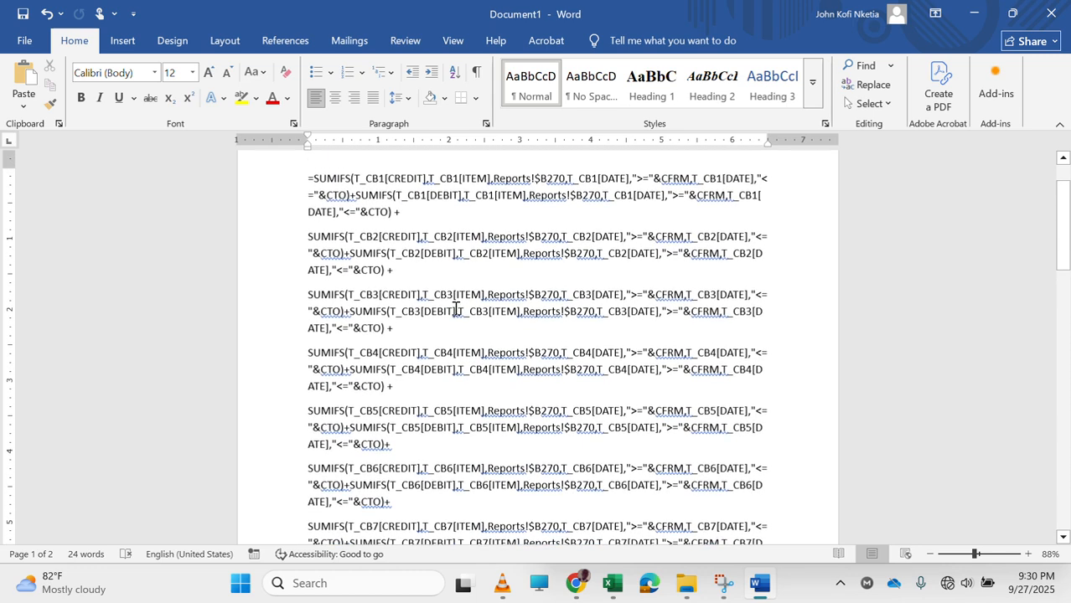
scroll(457, 308, "up", 1)
scroll(465, 335, "up", 1)
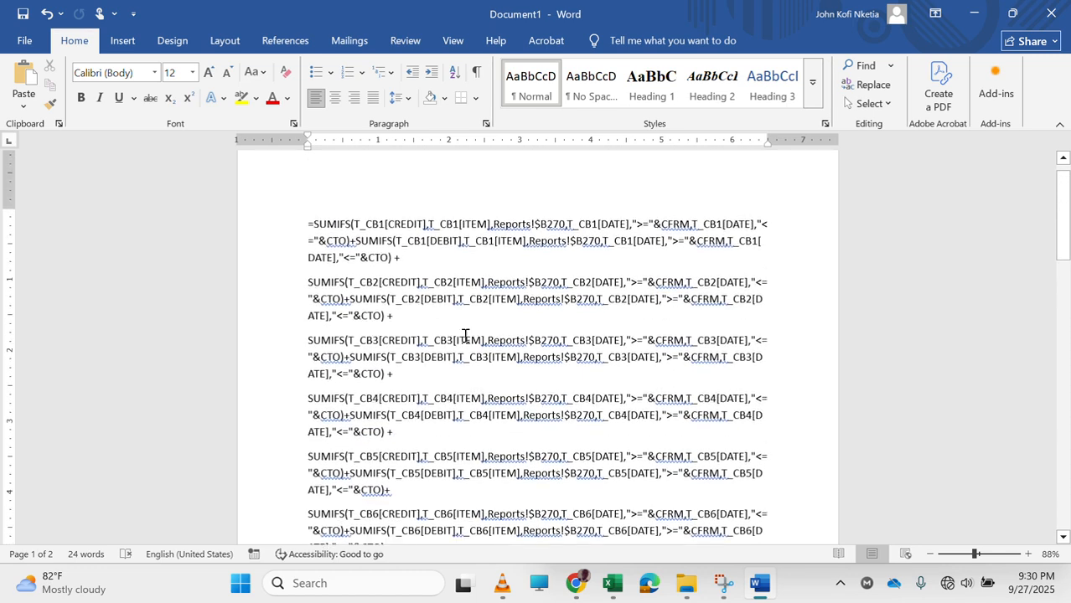
scroll(464, 335, "up", 1)
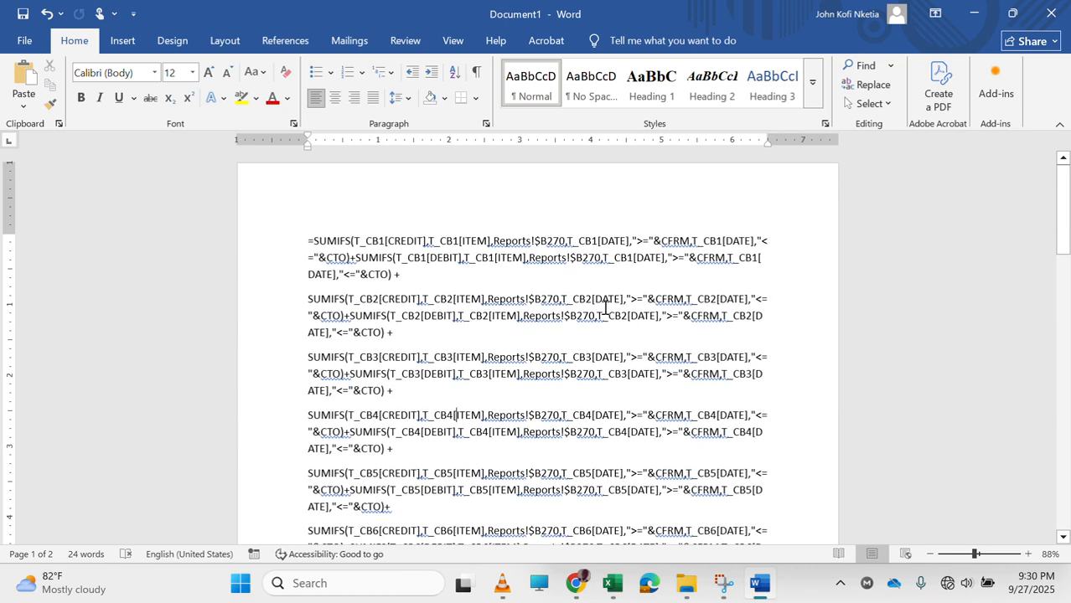
scroll(460, 369, "down", 9)
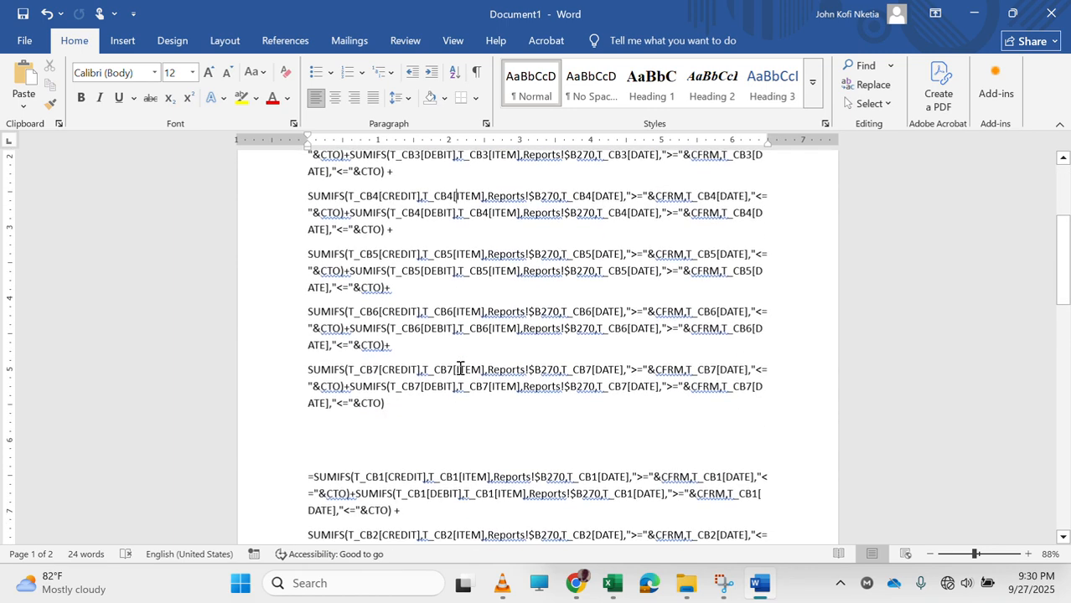
scroll(460, 368, "up", 3)
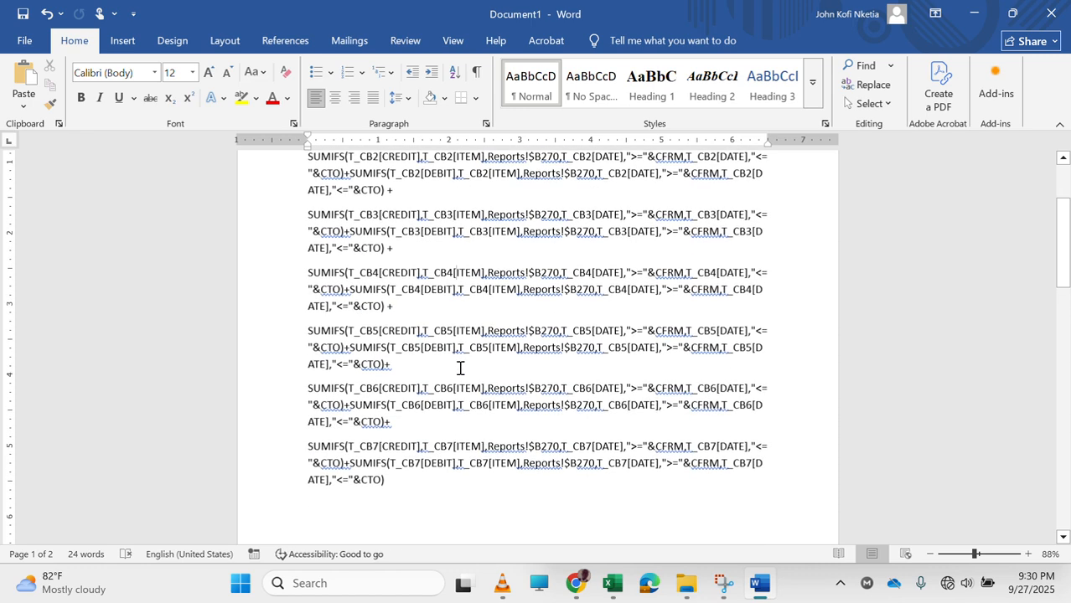
scroll(460, 367, "up", 3)
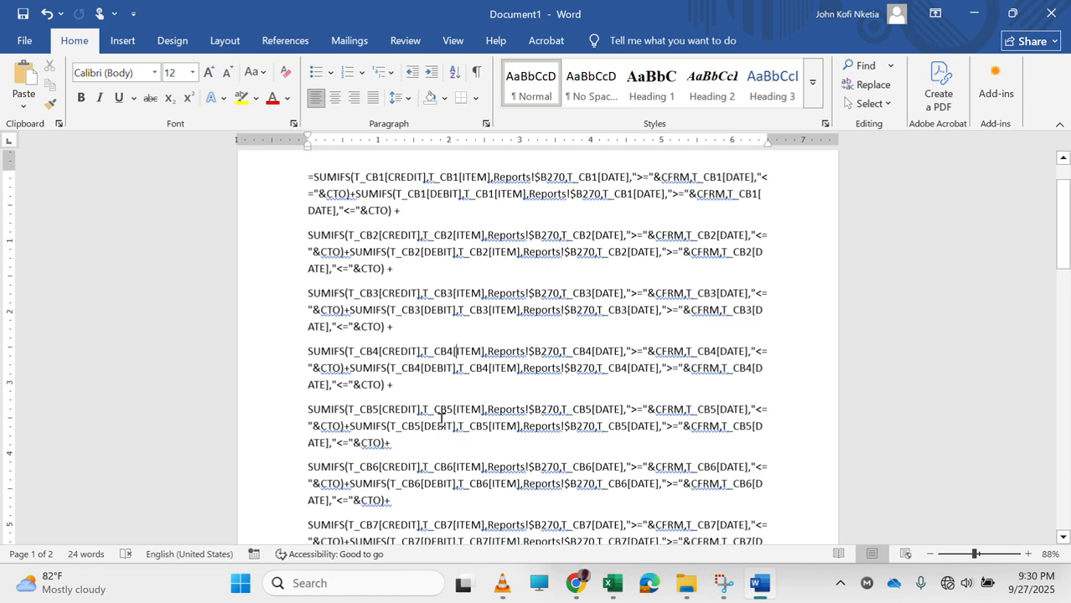
scroll(512, 387, "up", 3)
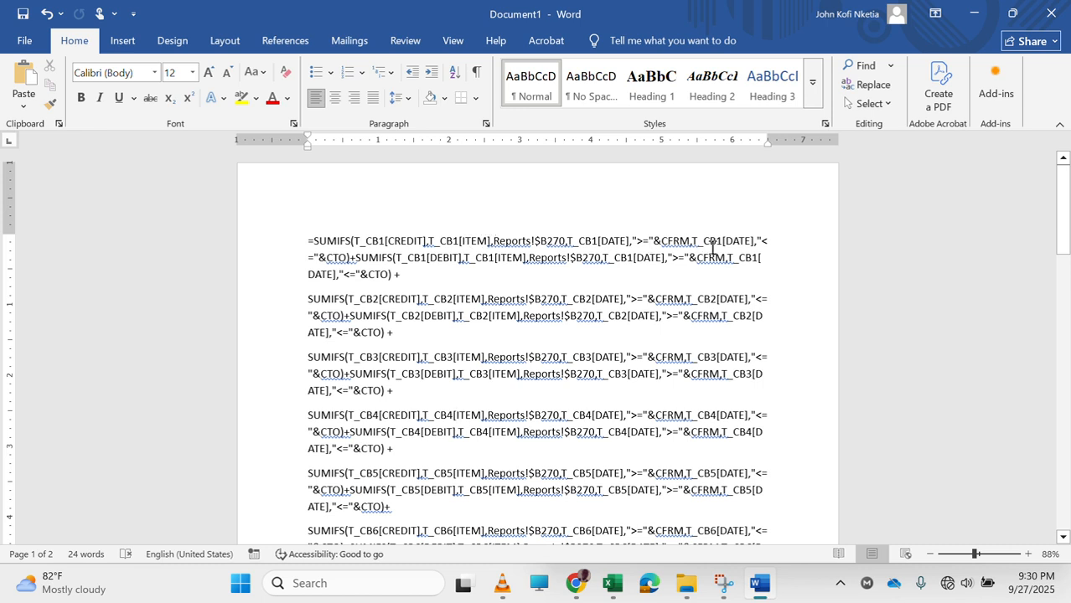
Replace the plus sign before the T_CB1[DEBIT] and T_CB2[DEBIT] SUMIFS with a minus sign in the first formula copy.
left_click(358, 255)
key("BackSpace")
type("-")
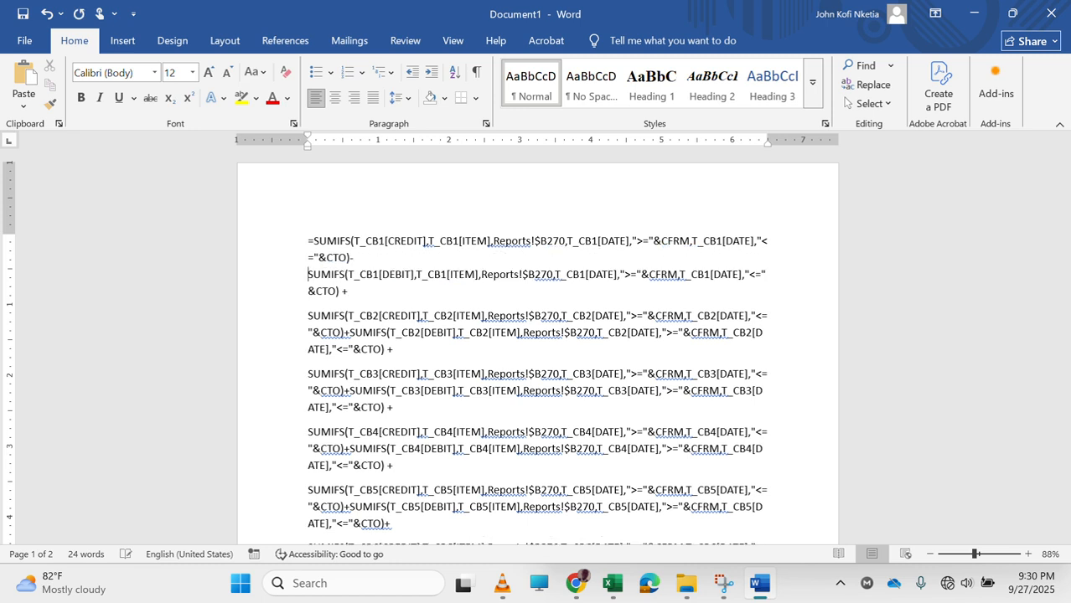
left_click(351, 332)
key("BackSpace")
type("-")
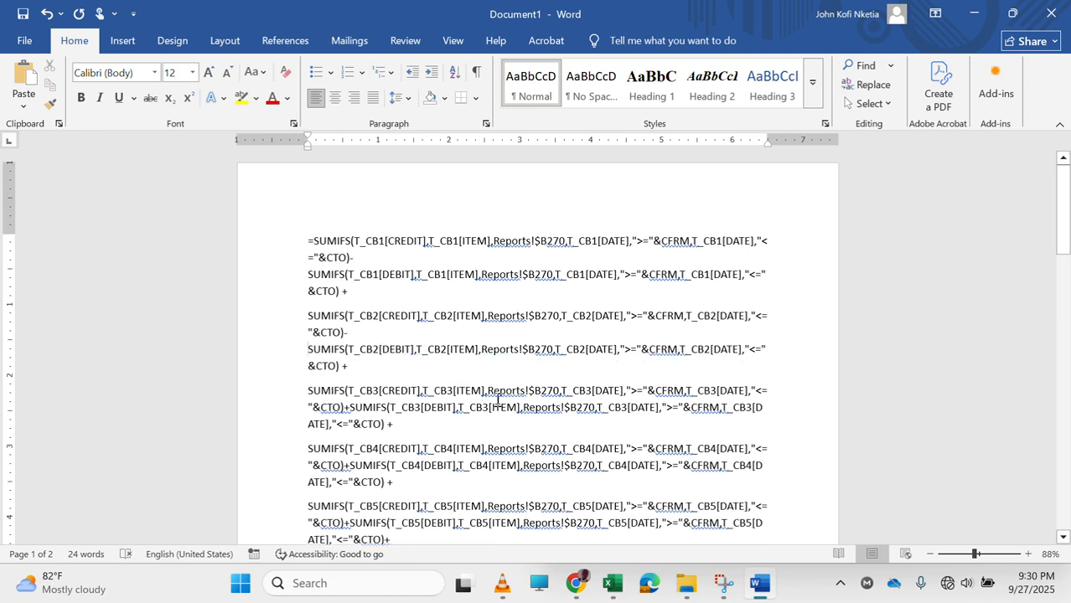
Change the plus sign before the T_CB3[DEBIT] and T_CB4[DEBIT] SUMIFS to a minus sign, starting each debit part on a new line.
left_click(351, 409)
key("BackSpace")
type("-")
key("Return")
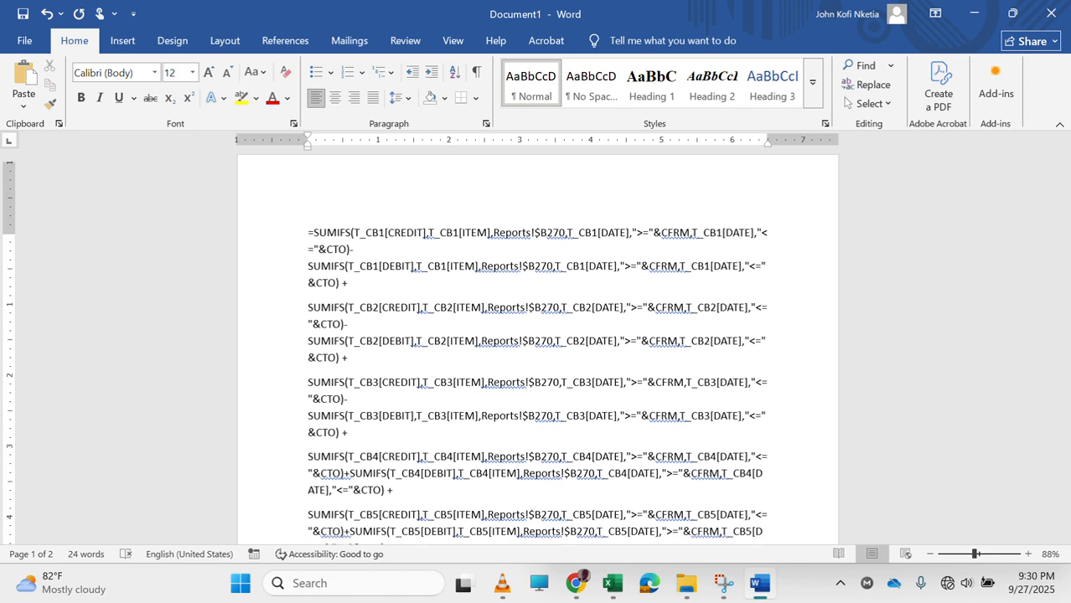
scroll(536, 344, "down", 2)
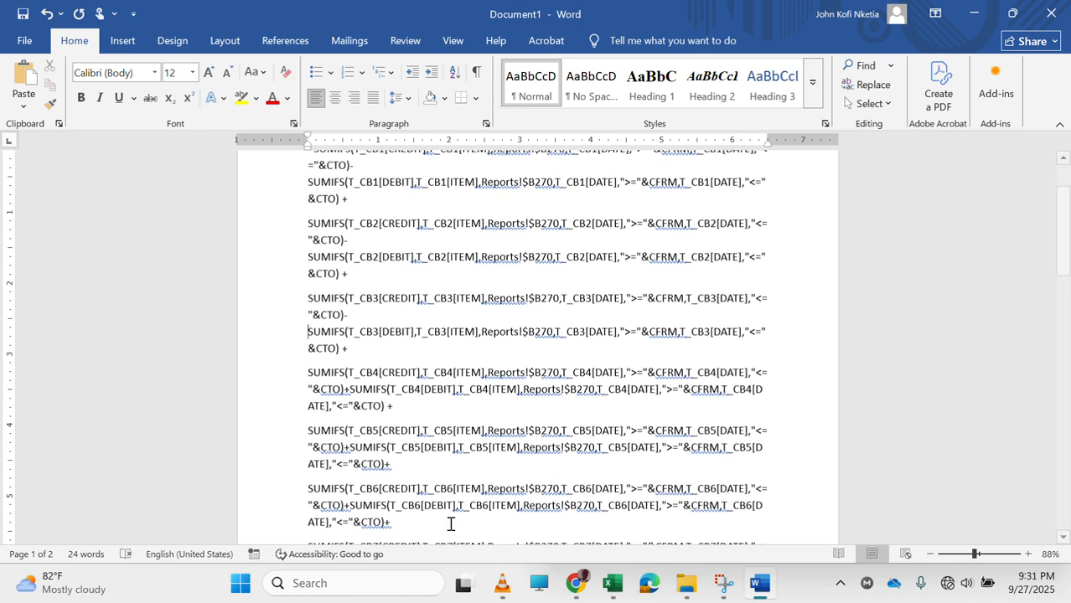
left_click(351, 388)
key("BackSpace")
type("-")
key("Return")
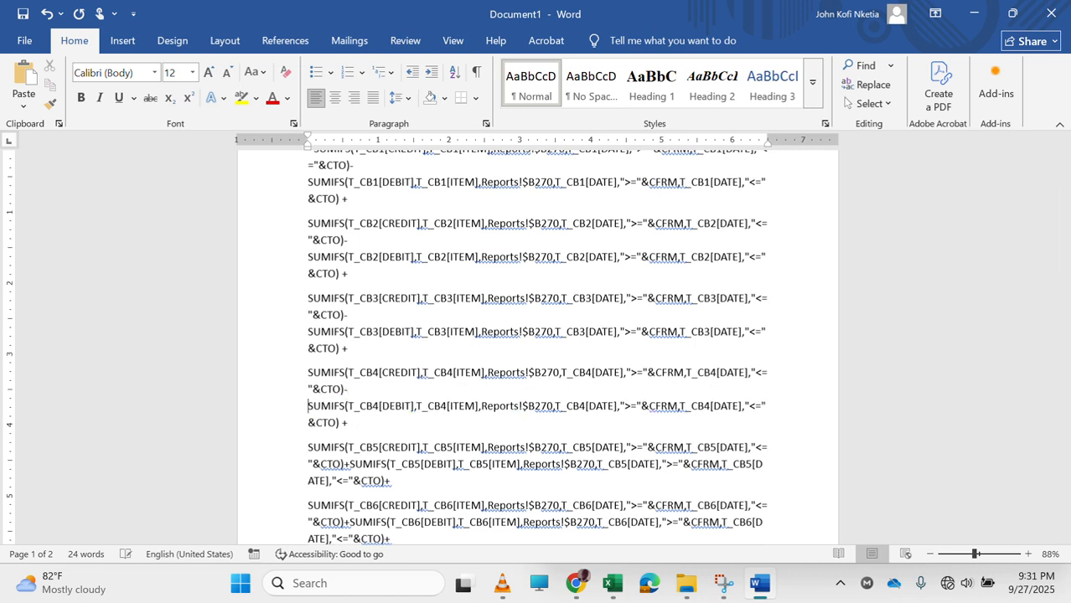
Subtract the T_CB5[DEBIT] and T_CB6[DEBIT] SUMIFS instead of adding them, and start each debit part on a new line.
scroll(459, 250, "up", 1)
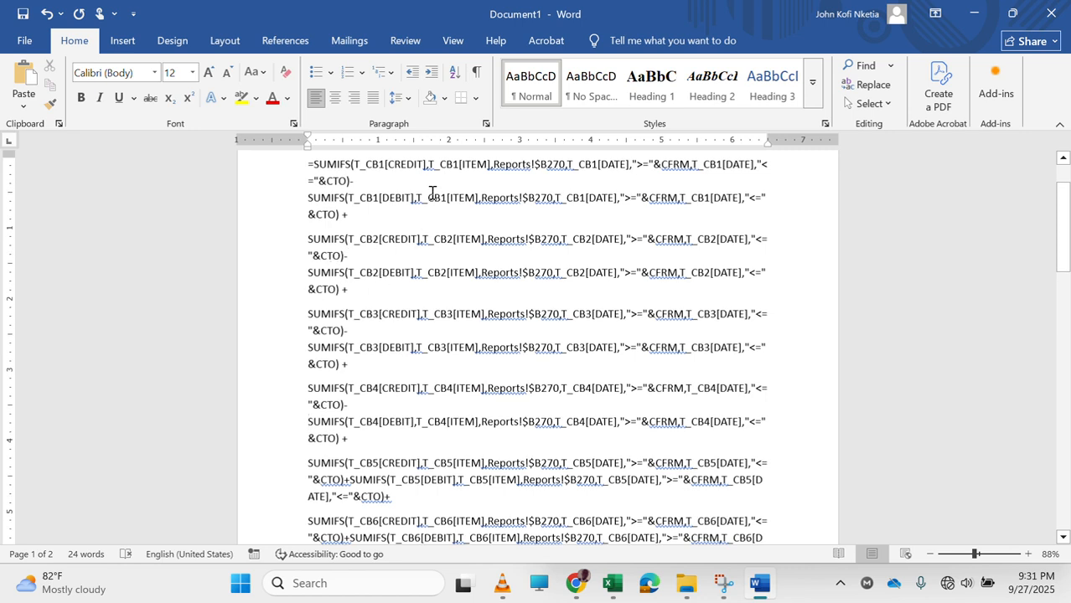
scroll(400, 206, "up", 1)
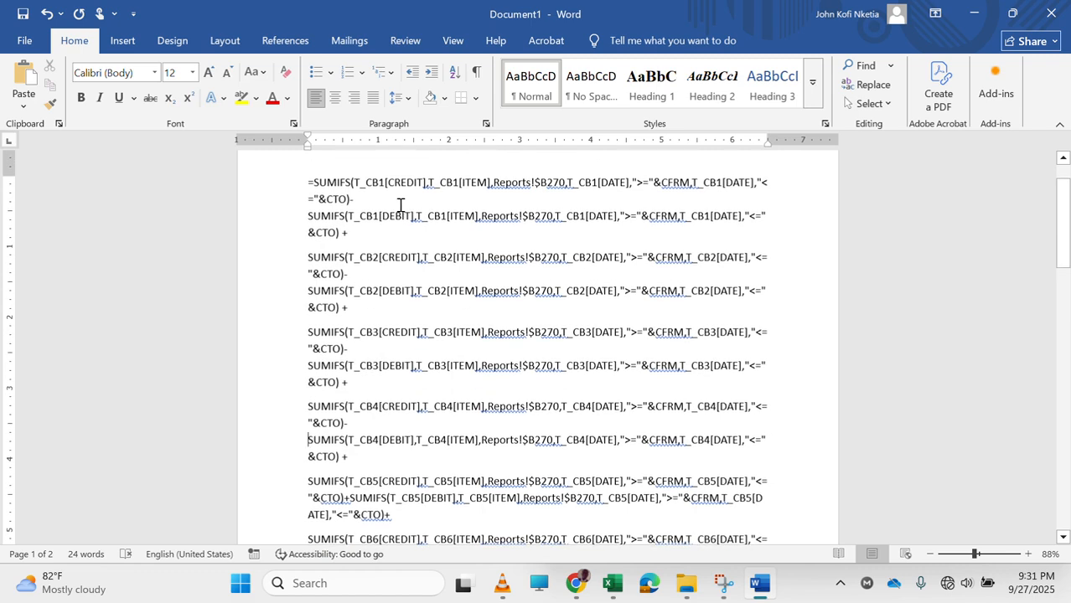
scroll(400, 205, "down", 3)
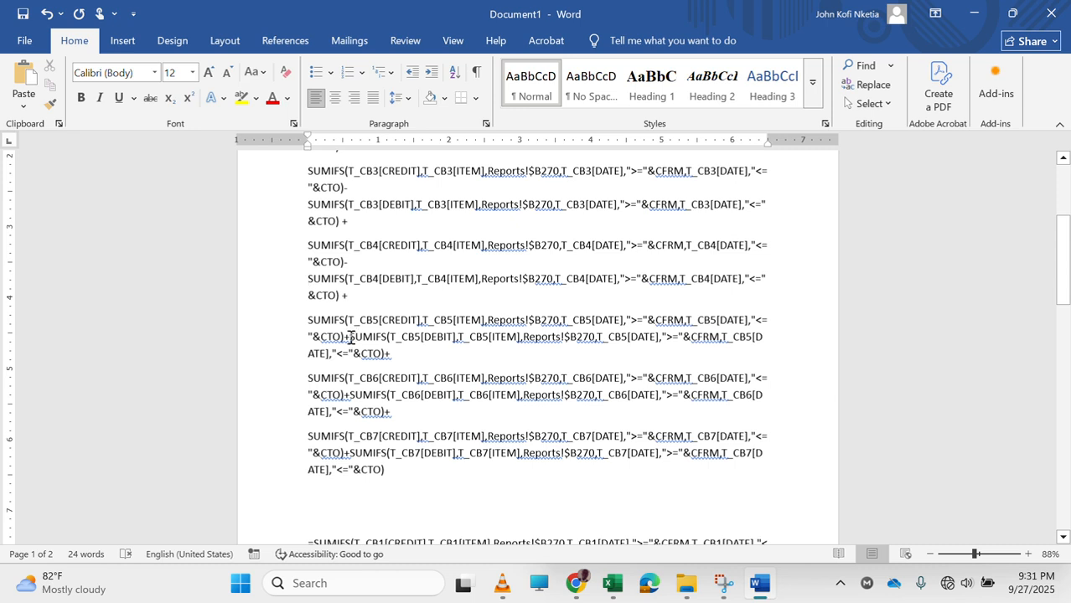
left_click(349, 339)
key("shift+Return")
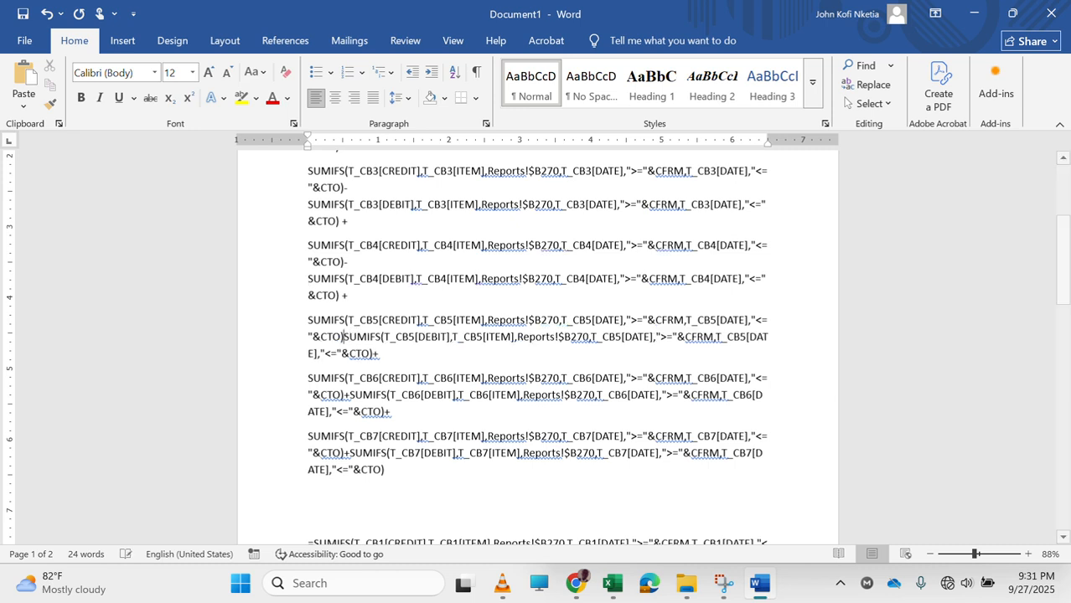
scroll(455, 400, "down", 3)
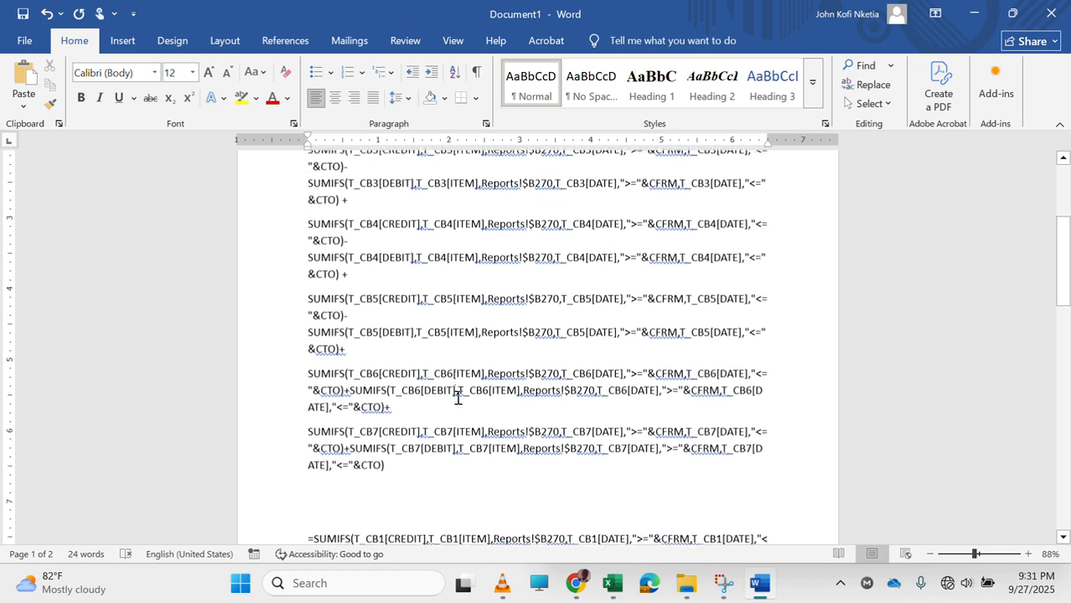
left_click(348, 300)
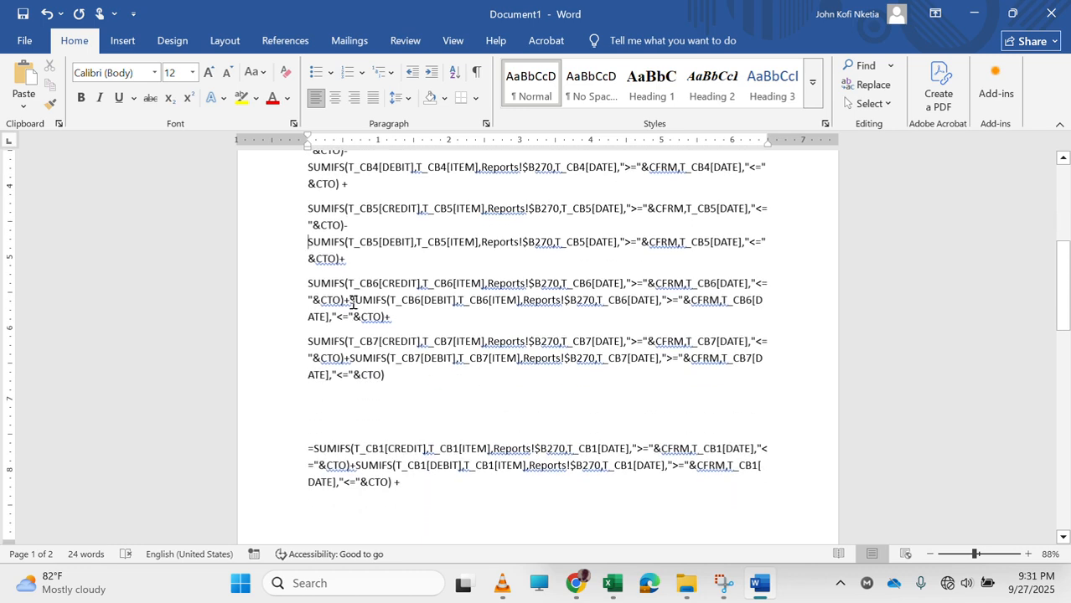
key("BackSpace")
type("-")
key("shift+Return")
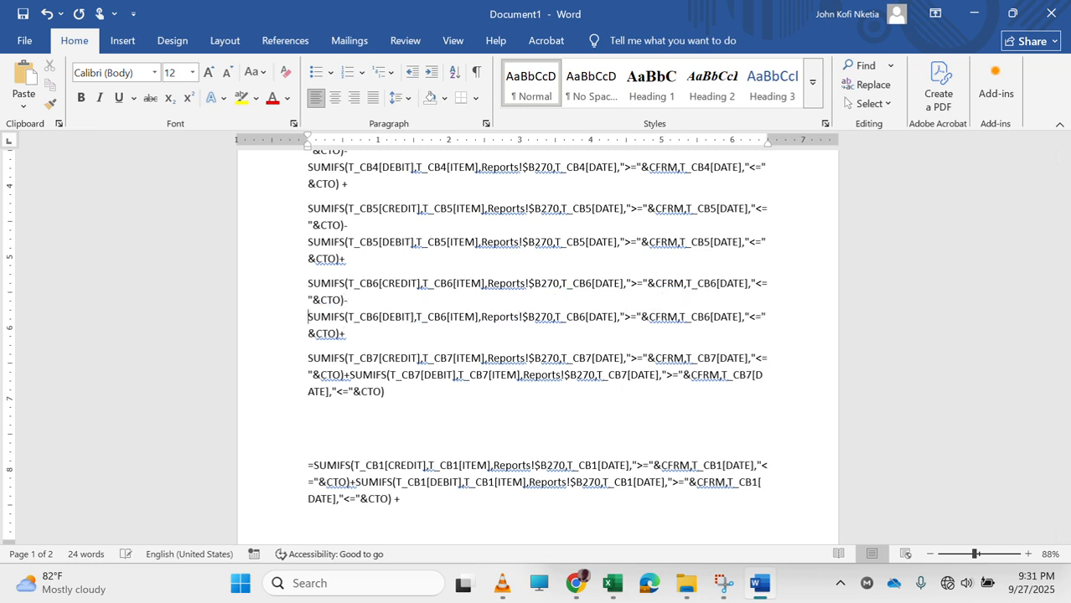
Change the plus sign before the T_CB7[DEBIT] SUMIFS to a minus sign and start that debit part on a new line.
left_click(448, 31)
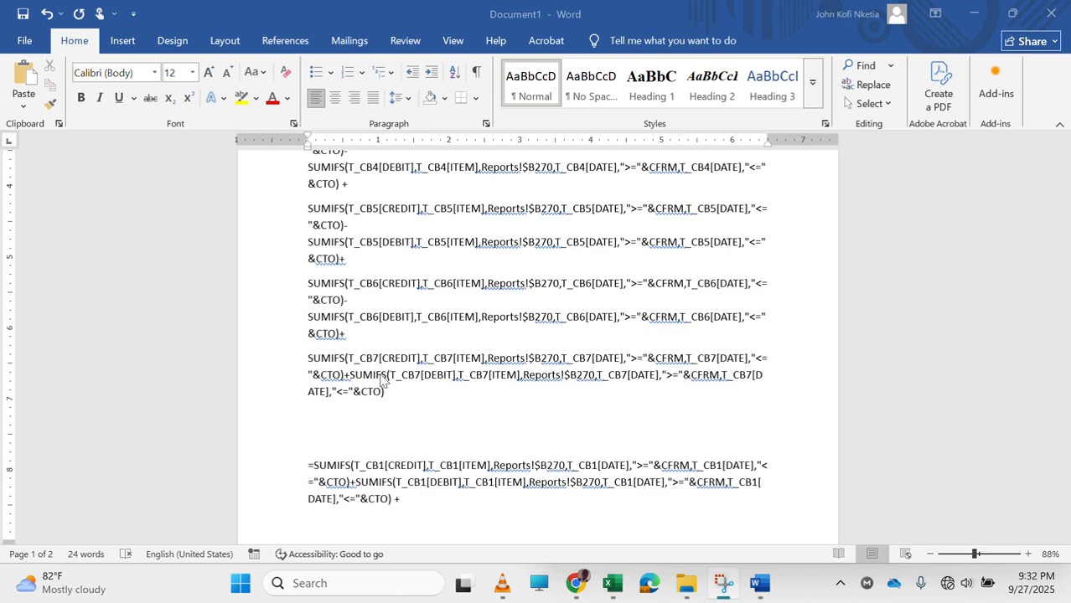
left_click(350, 375)
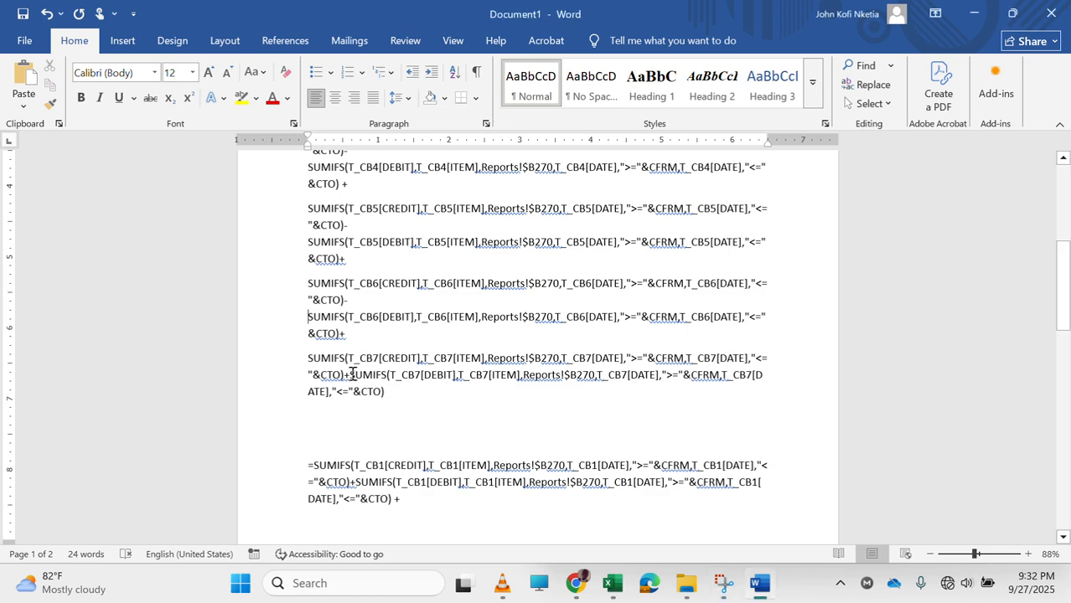
left_click(350, 374)
key("BackSpace")
type("-")
key("shift+Return")
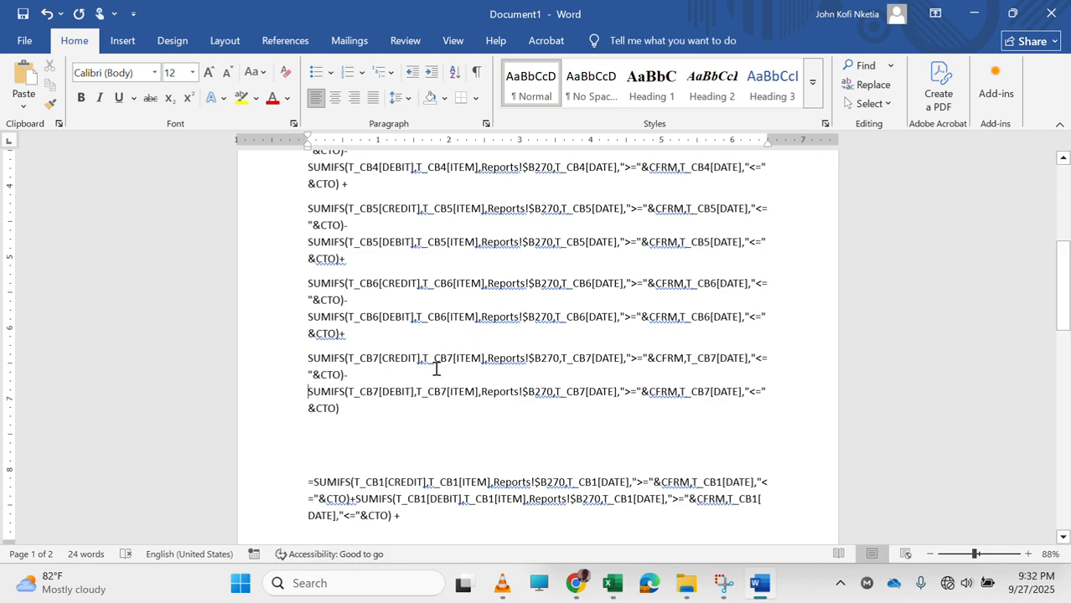
Copy the closing T_JV[DEBIT] minus T_JV[CREDIT] SUMIFS part, with its leading plus sign, from the end of the second formula copy.
scroll(435, 368, "down", 10)
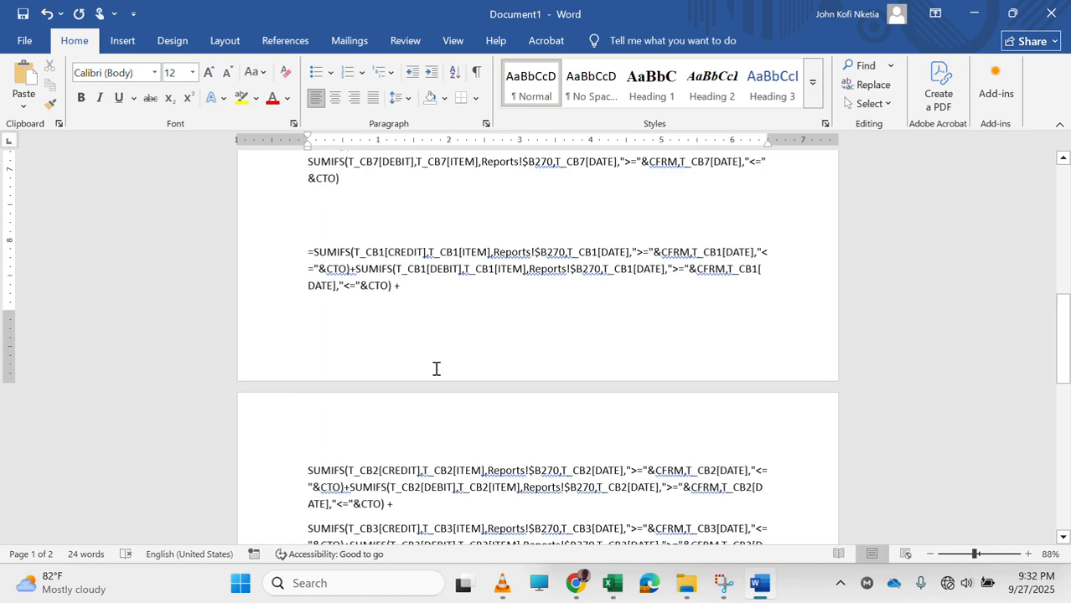
scroll(435, 368, "down", 6)
scroll(484, 367, "up", 3)
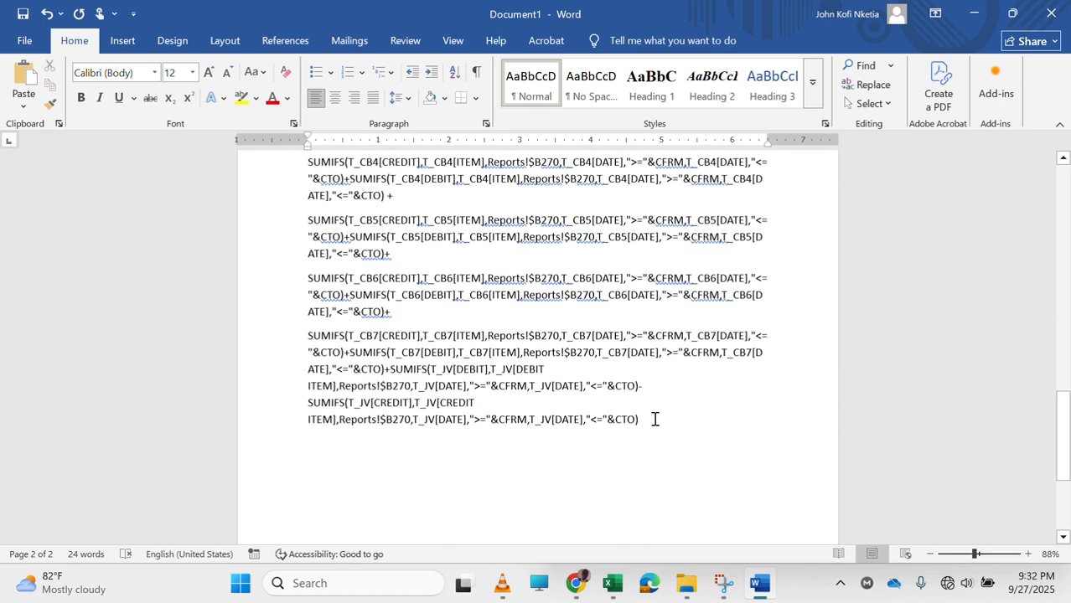
left_click_drag(569, 417, 340, 377)
key("ctrl+c")
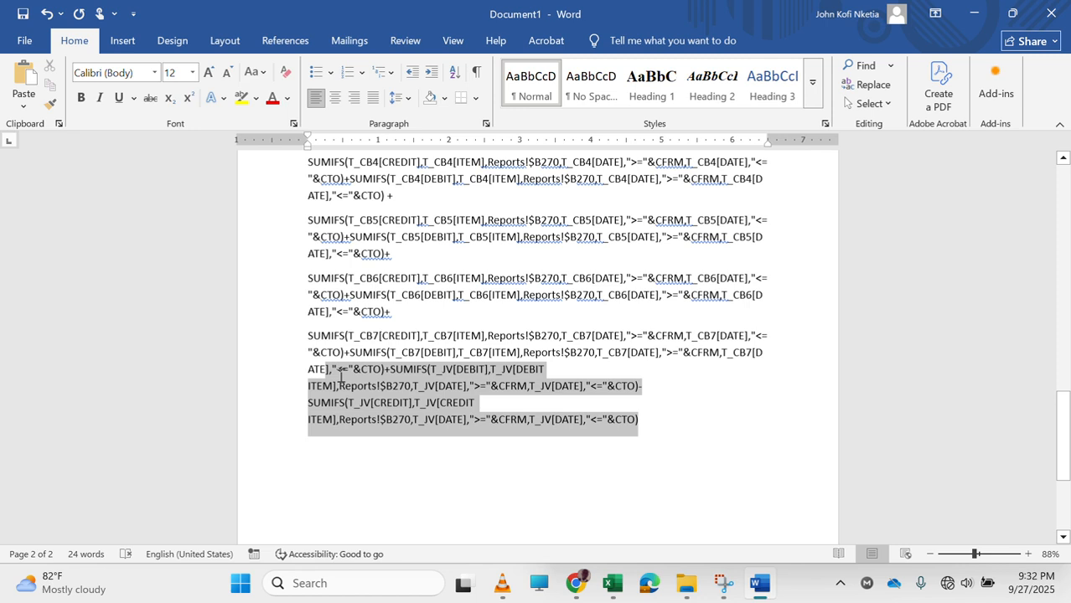
left_click_drag(340, 377, 360, 384)
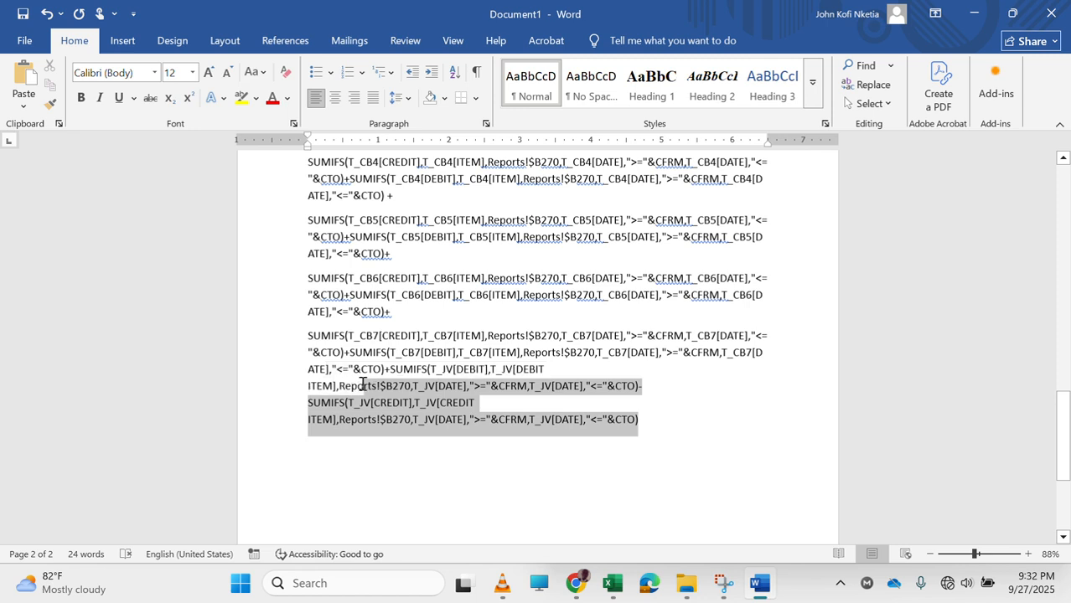
left_click_drag(363, 384, 384, 370)
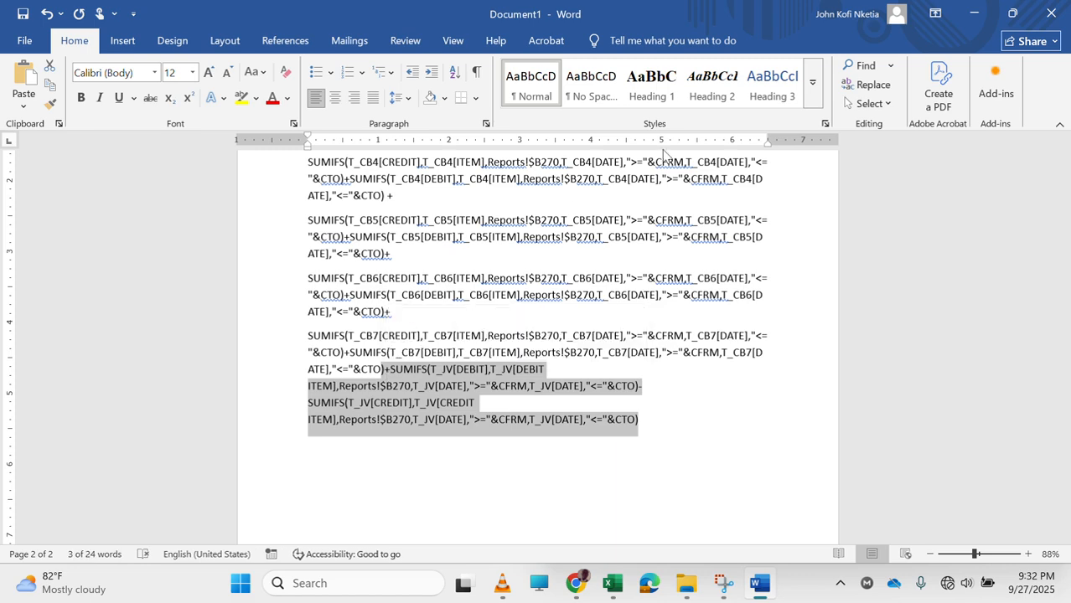
Paste the T_JV part after the T_CB7[DEBIT] SUMIFS in the corrected formula and start T_JV[DEBIT] in a new paragraph.
scroll(614, 222, "up", 5)
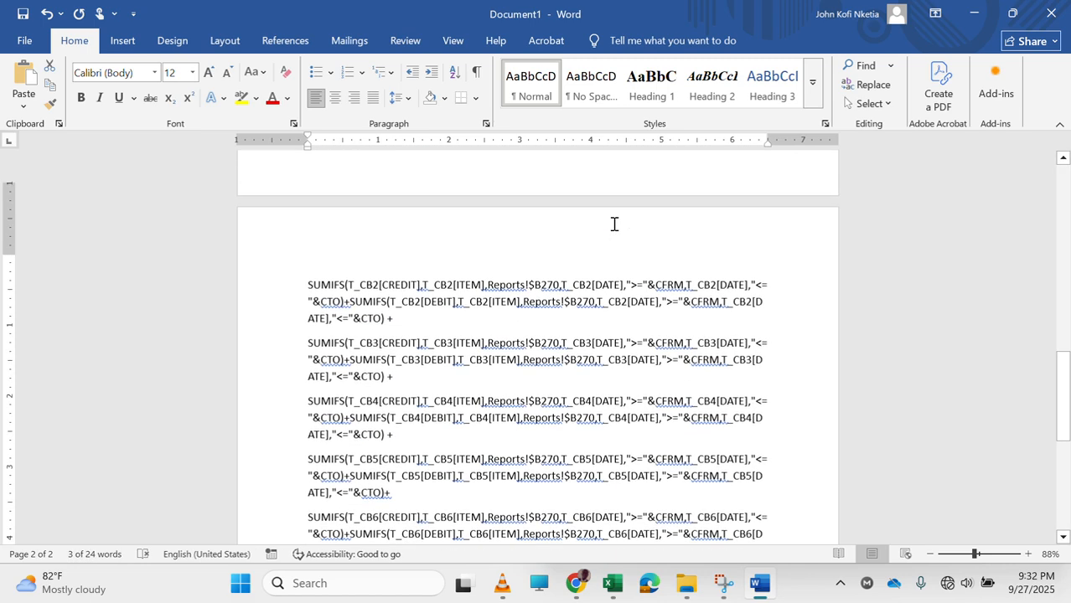
scroll(614, 223, "up", 3)
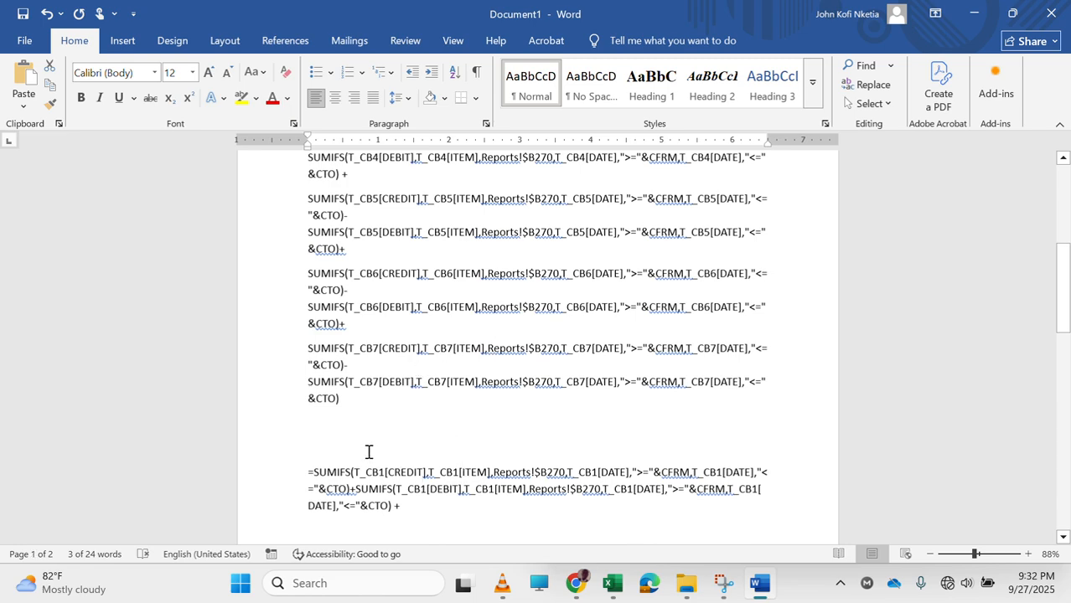
scroll(378, 406, "down", 5)
scroll(386, 389, "up", 5)
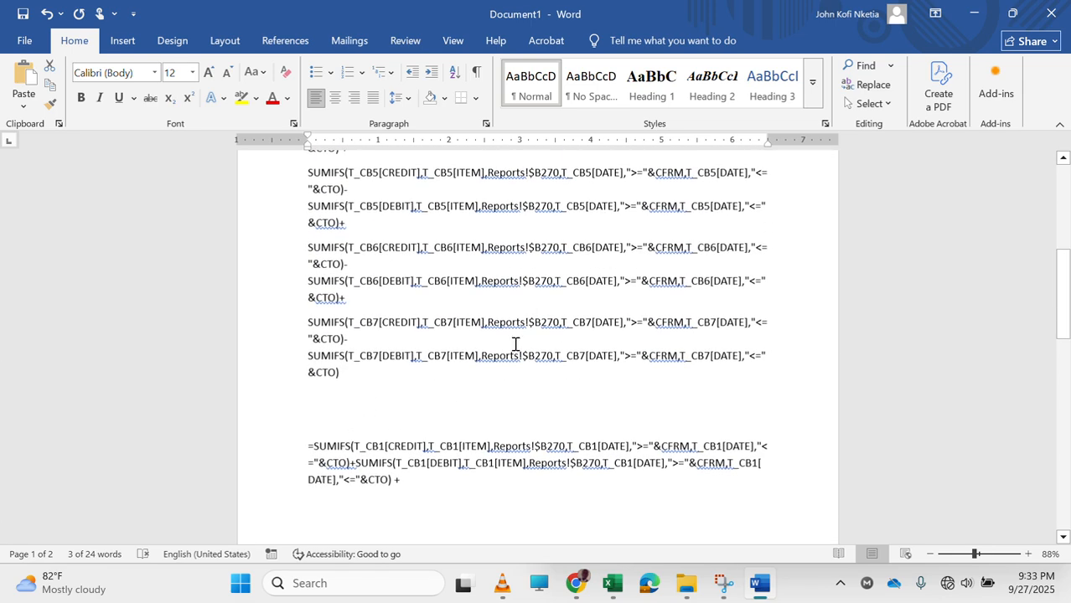
left_click(419, 383)
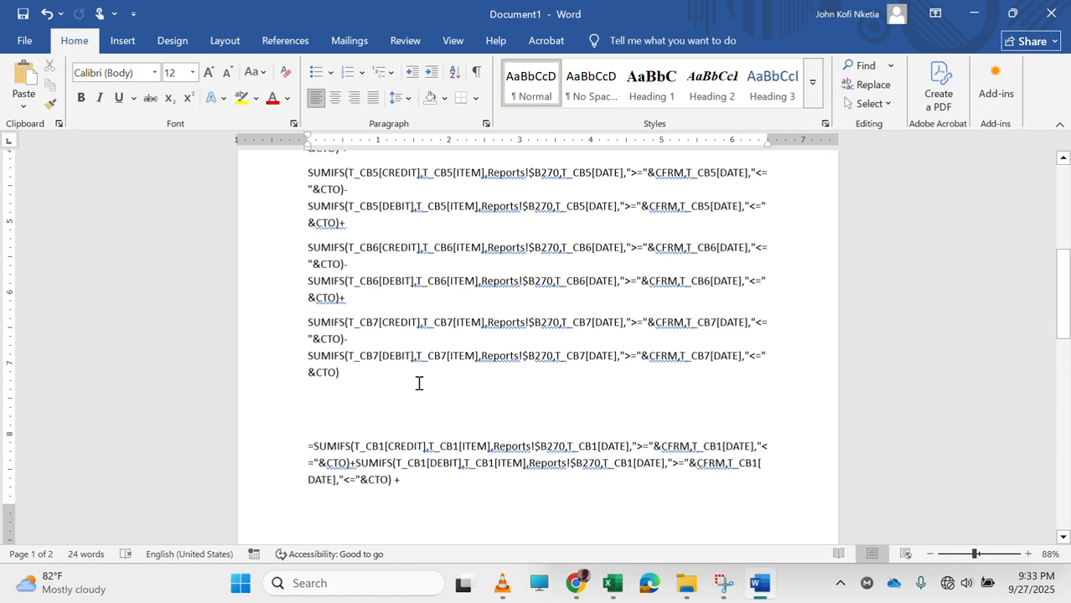
key("ctrl+v")
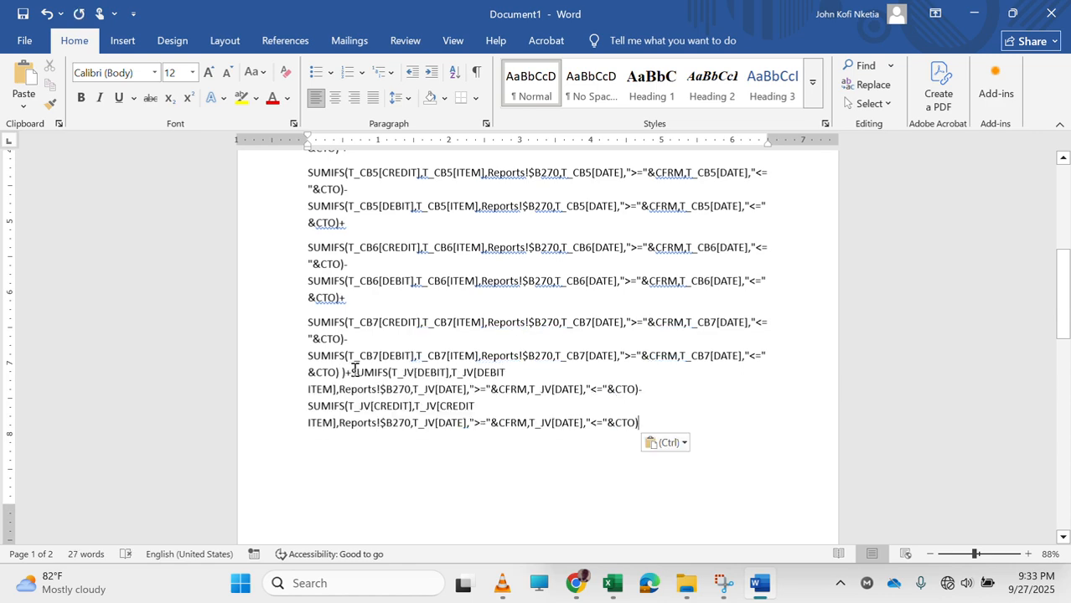
key("Return")
Delete the entire second, uncorrected copy of the formula, from its T_CB1[CREDIT] SUMIFS through its T_JV[CREDIT] SUMIFS.
scroll(429, 438, "down", 5)
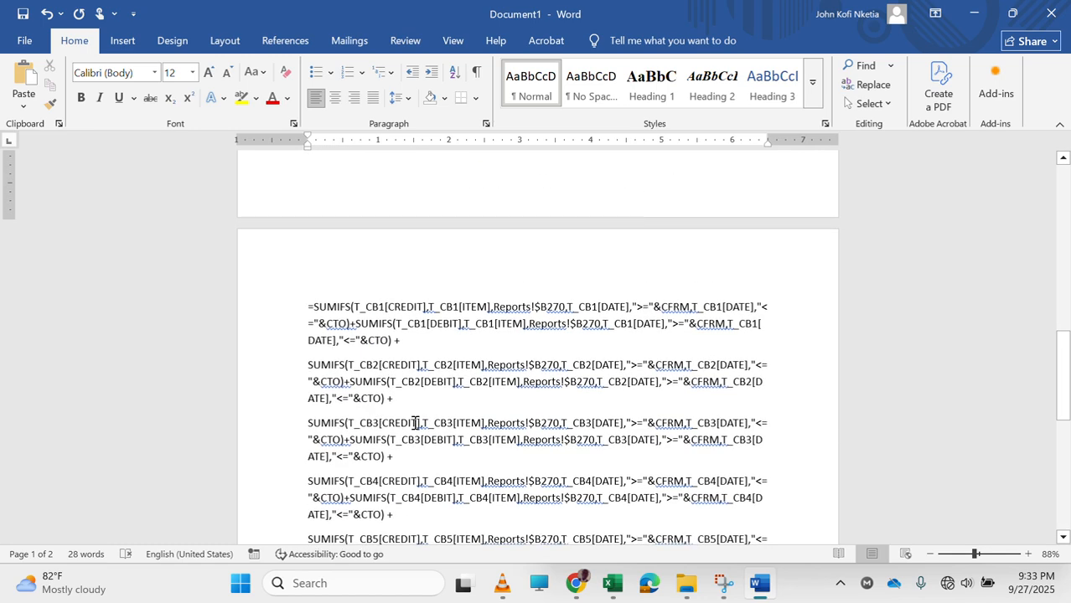
scroll(415, 423, "down", 5)
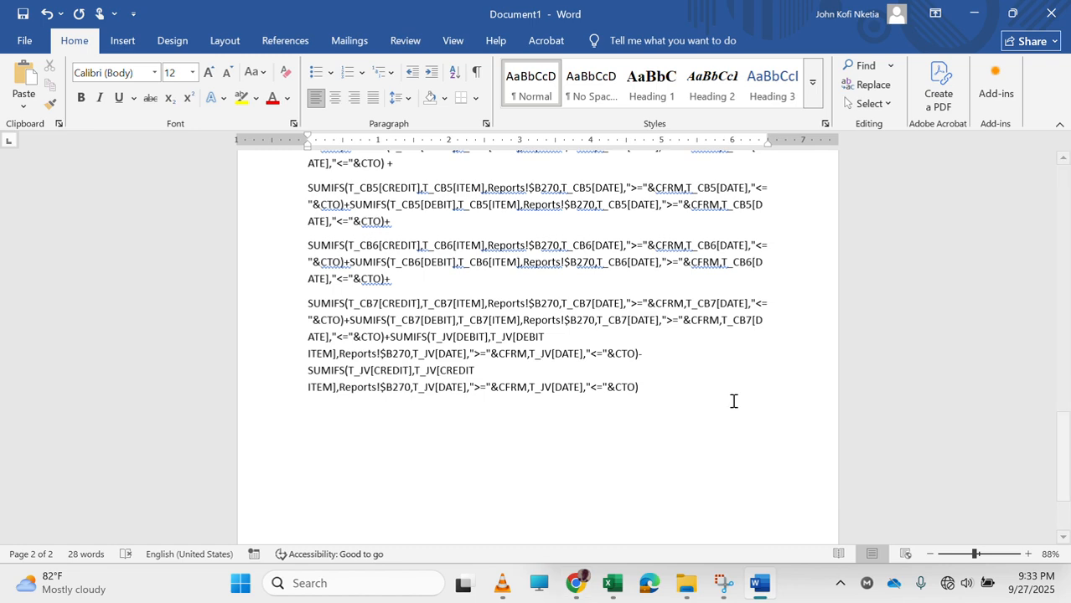
left_click_drag(664, 397, 277, 293)
scroll(277, 293, "up", 4)
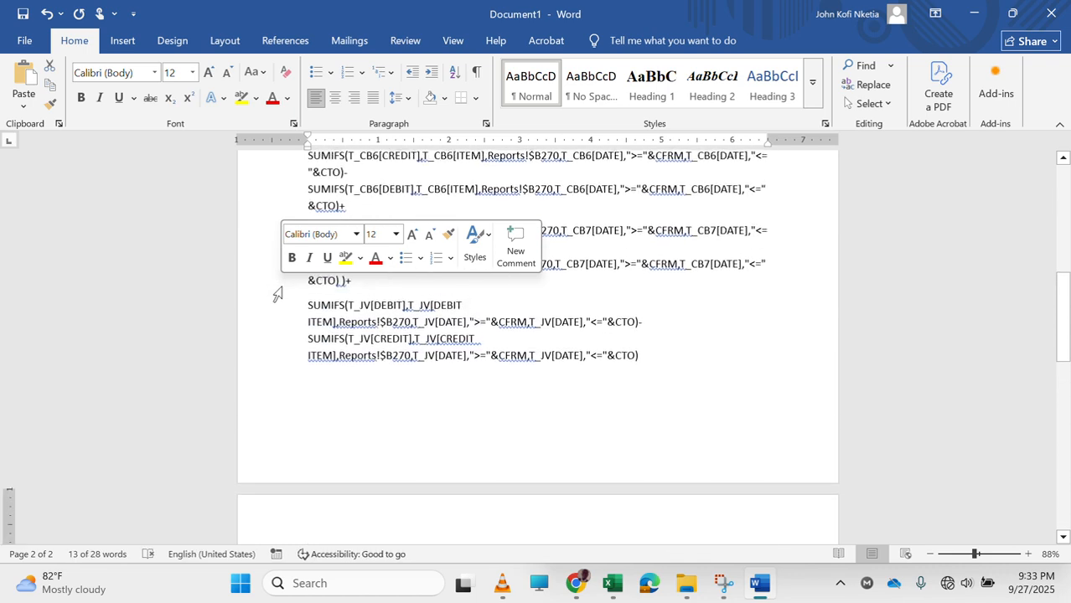
scroll(474, 449, "up", 6)
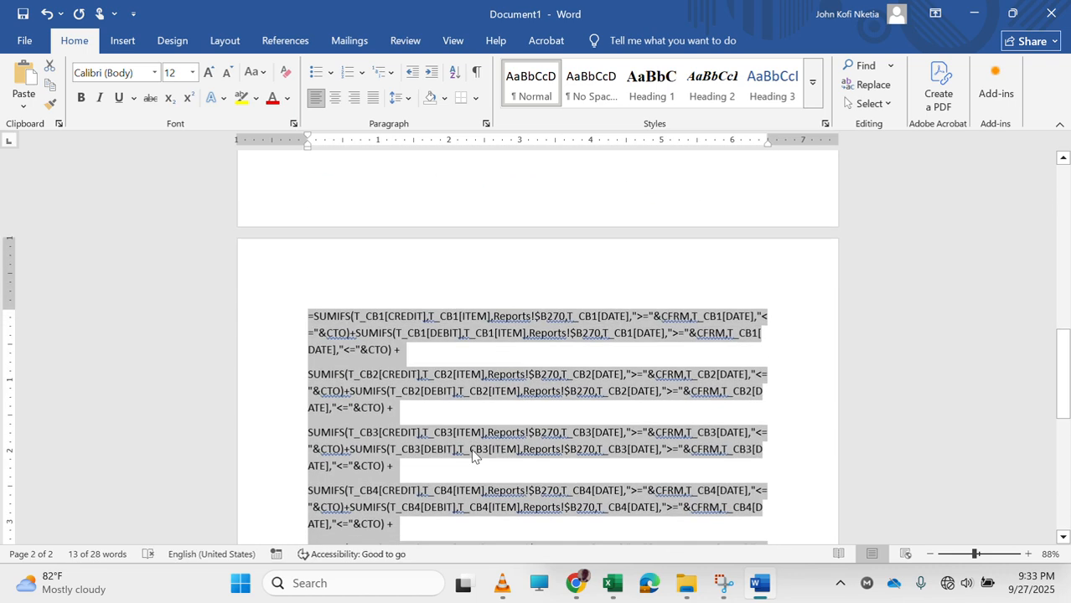
key("Delete")
Remove the leftover empty paragraph on the second page below the corrected formula.
scroll(472, 450, "up", 10)
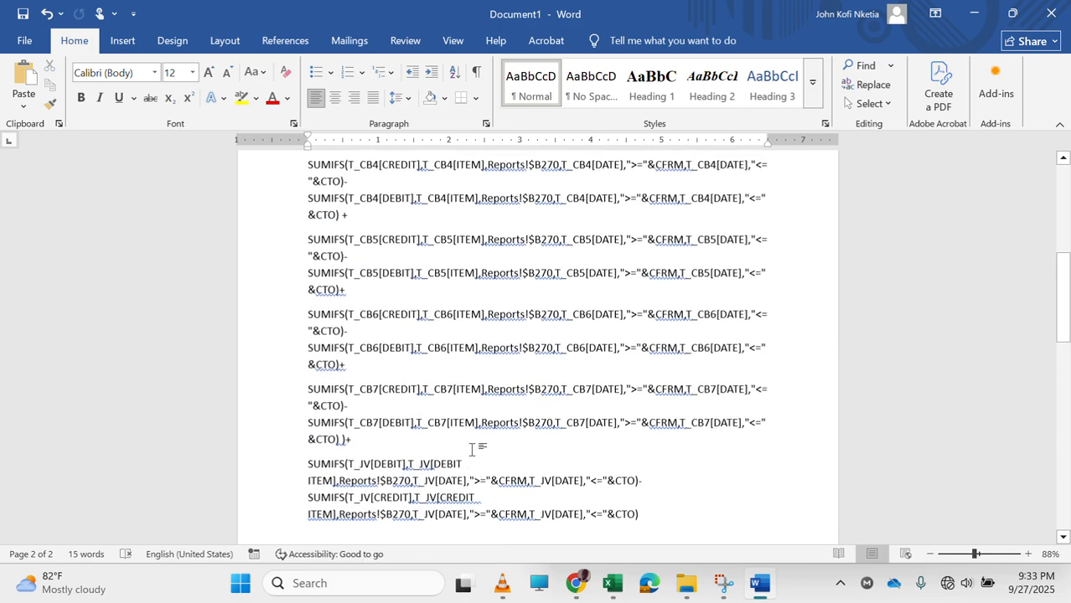
scroll(472, 450, "down", 2)
scroll(473, 449, "down", 4)
scroll(473, 450, "up", 6)
scroll(474, 450, "down", 5)
scroll(474, 450, "down", 3)
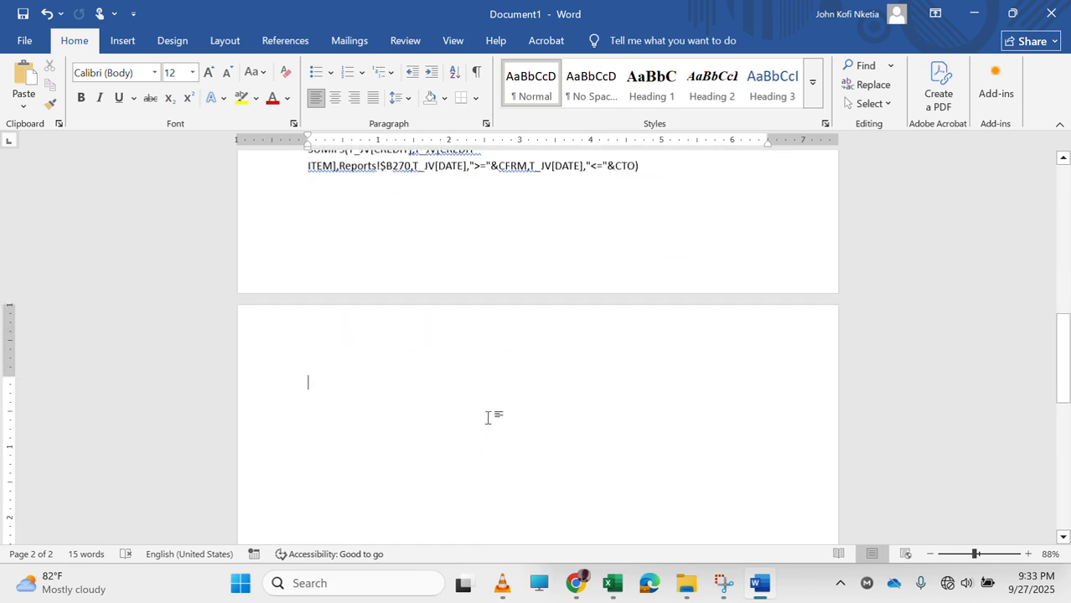
key("BackSpace")
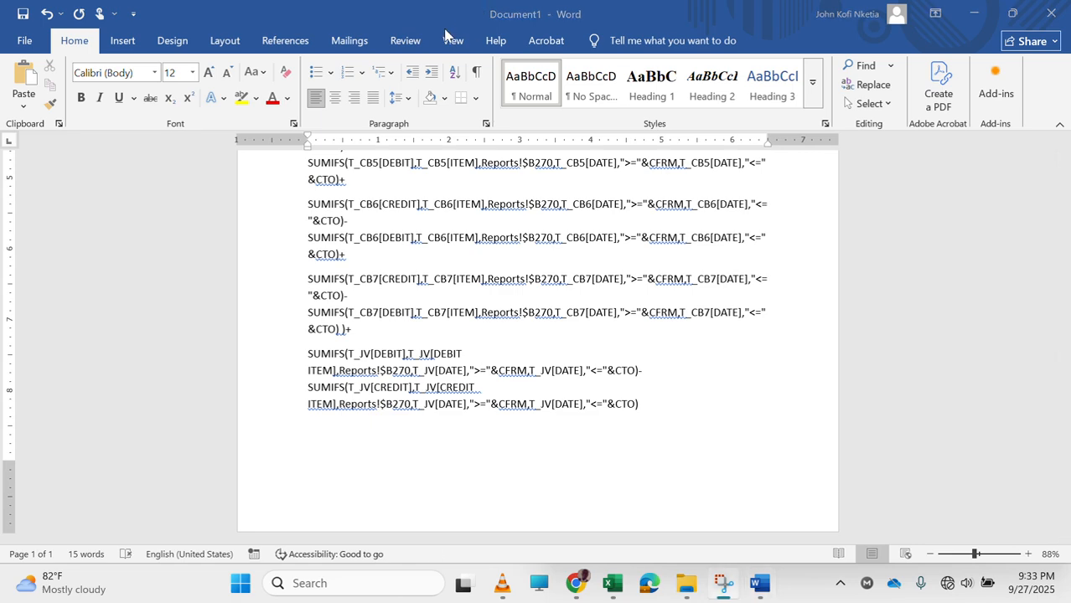
Examine the corrected formula from the T_CB1 part through the T_JV part, checking the signs joining the credit and debit SUMIFS.
scroll(519, 353, "up", 8)
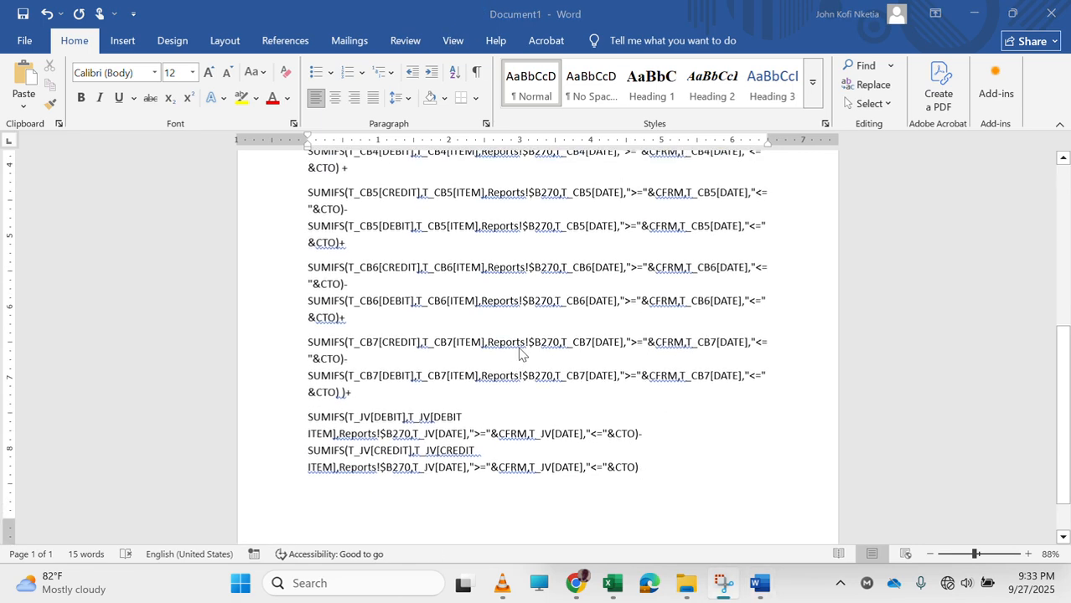
scroll(520, 352, "down", 3)
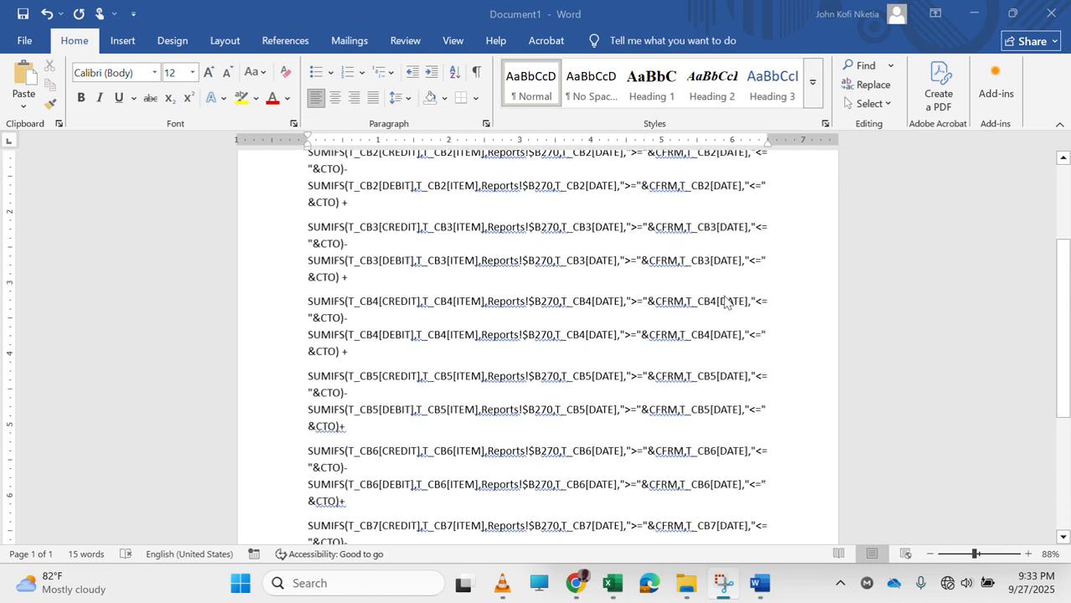
scroll(724, 302, "up", 3)
scroll(724, 301, "down", 6)
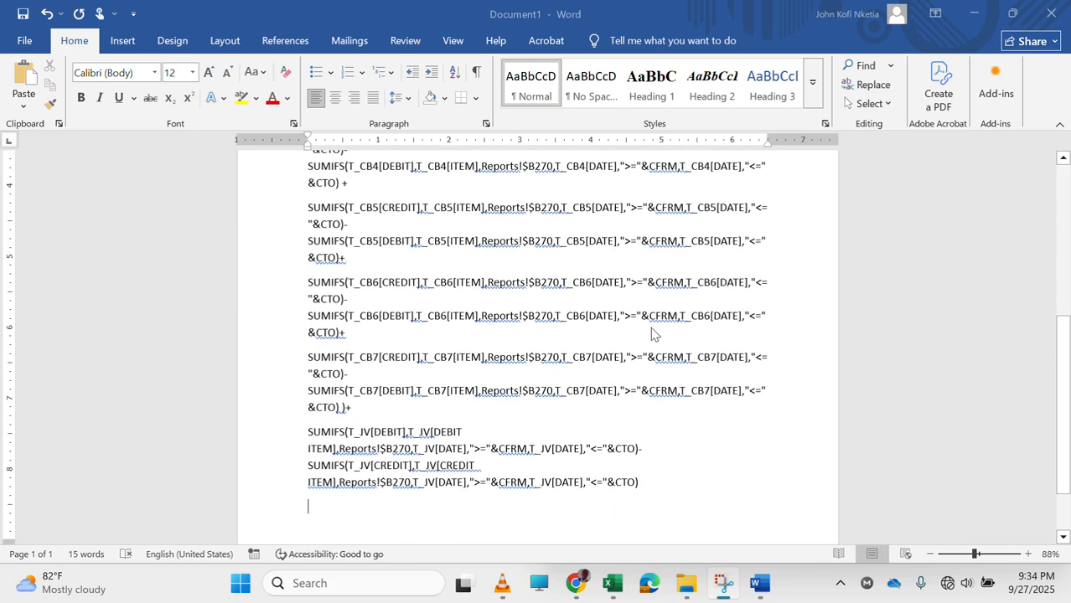
scroll(652, 331, "down", 2)
scroll(559, 389, "up", 3)
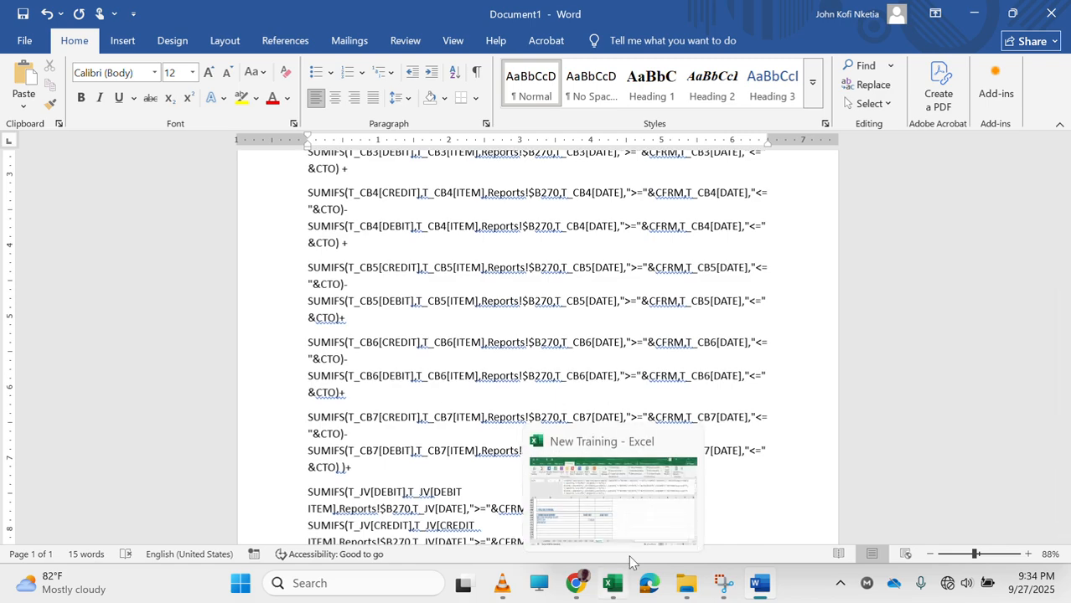
scroll(611, 287, "up", 6)
scroll(611, 287, "down", 8)
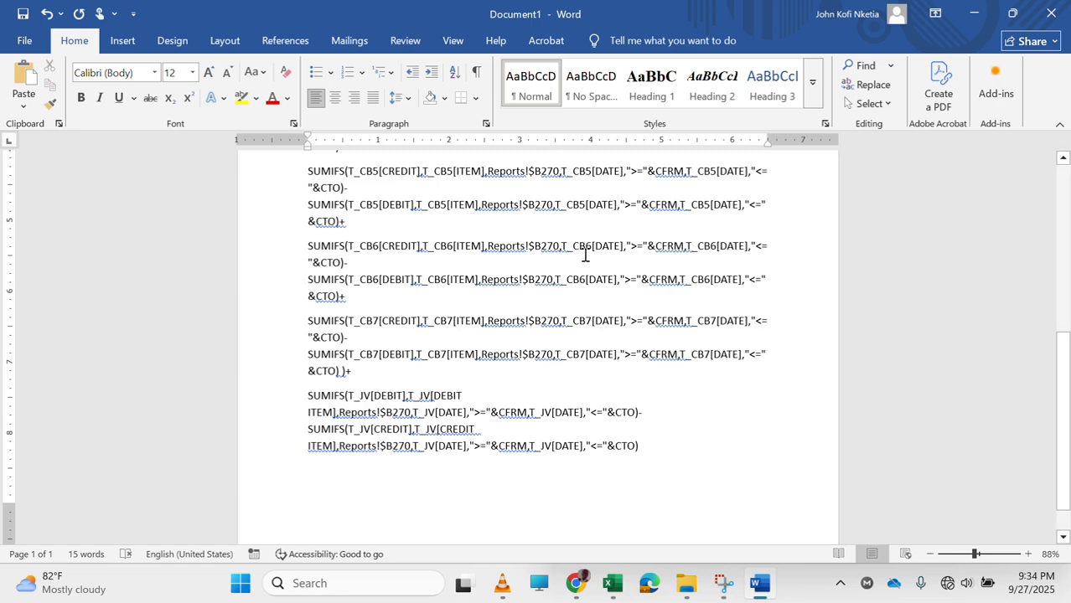
Copy the whole corrected formula, switch to the New Training workbook in Excel, and try to replace the depreciation formula in D270 with it.
left_click_drag(657, 445, 236, 219)
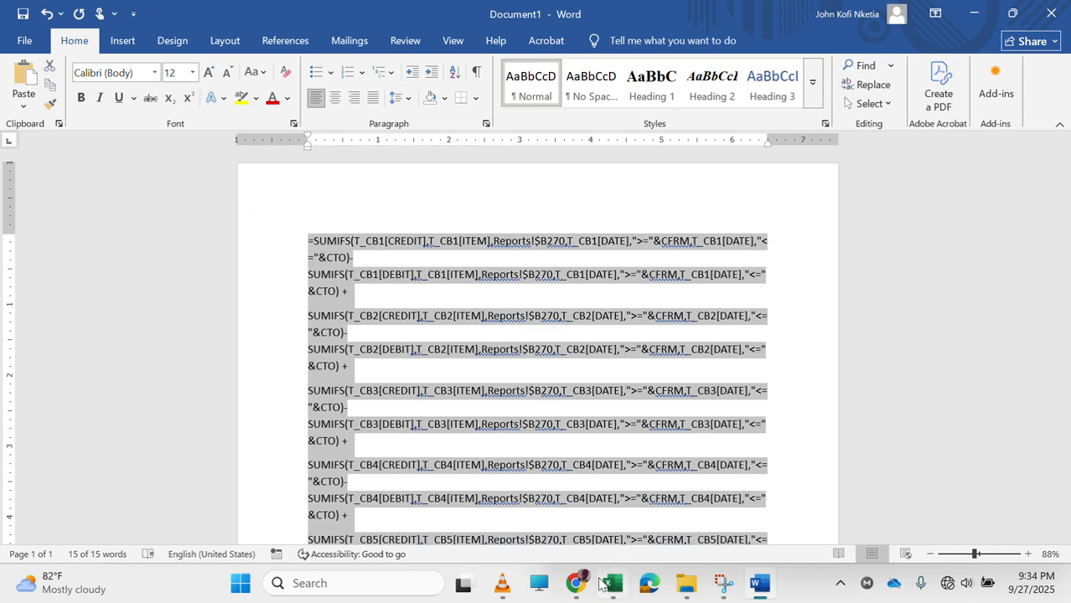
mouse_move(609, 584)
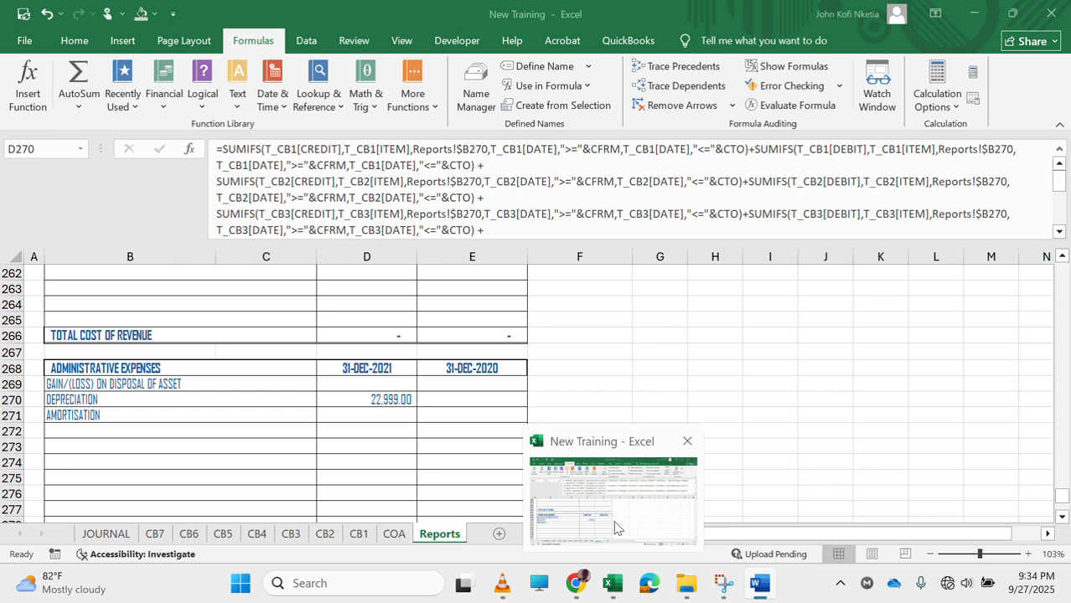
left_click(617, 527)
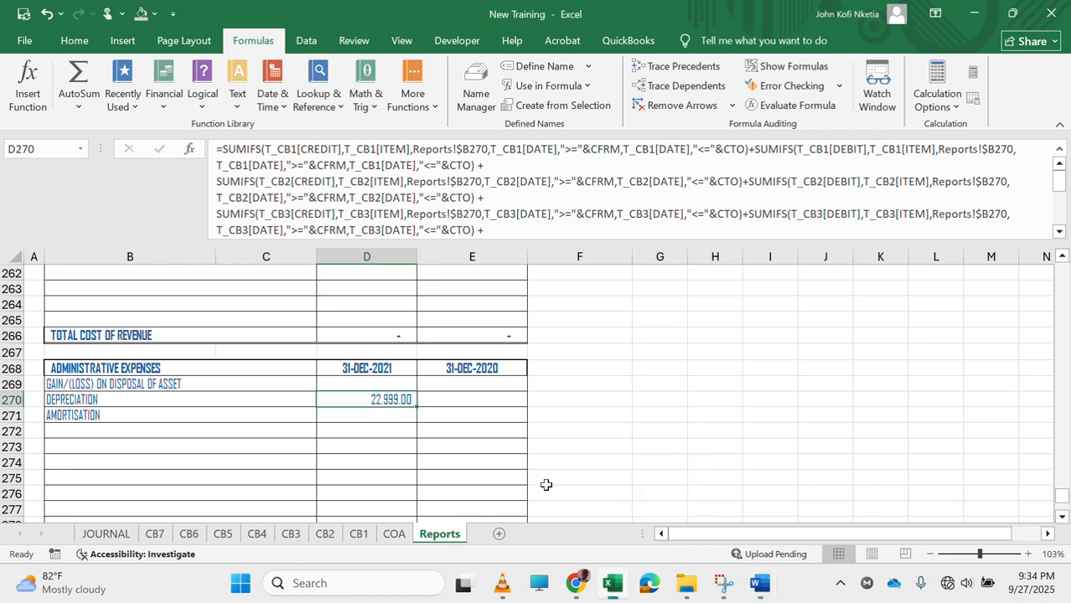
left_click_drag(213, 148, 541, 357)
key("Delete")
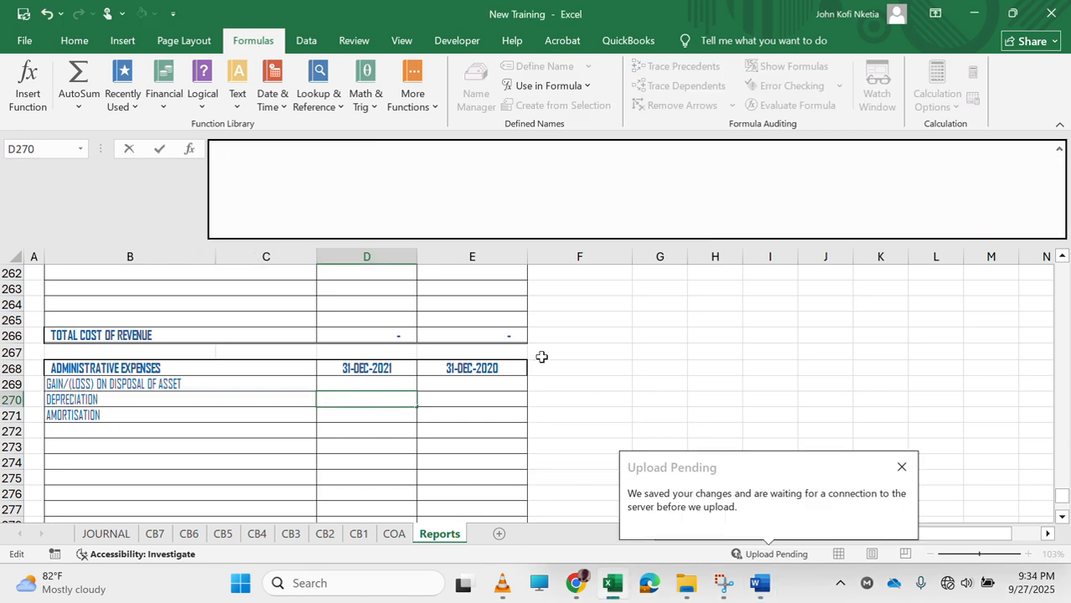
key("ctrl+v")
key("Return")
key("Return")
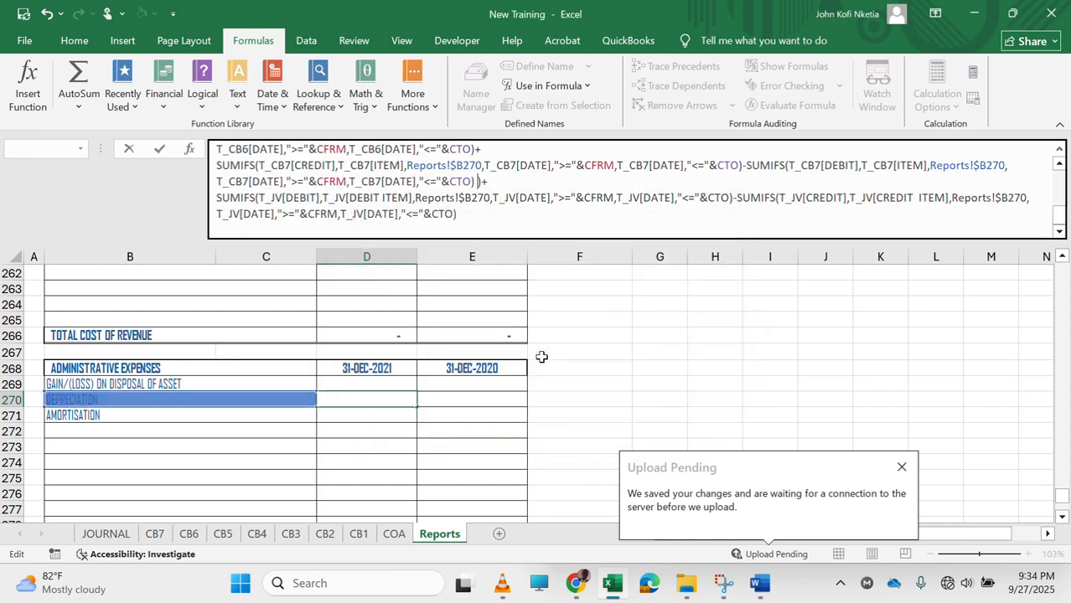
key("Return")
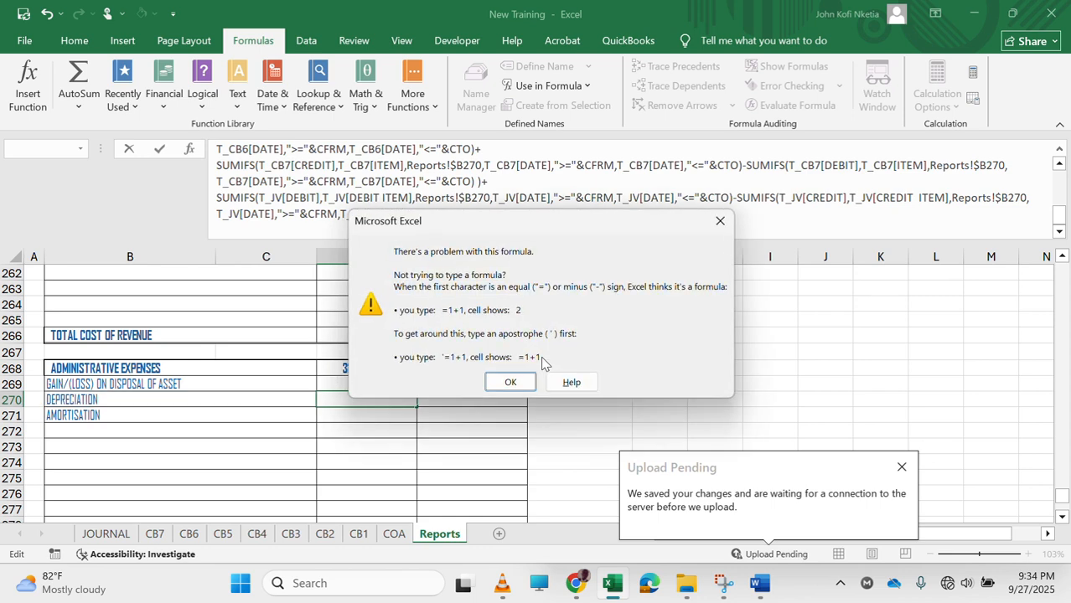
key("Return")
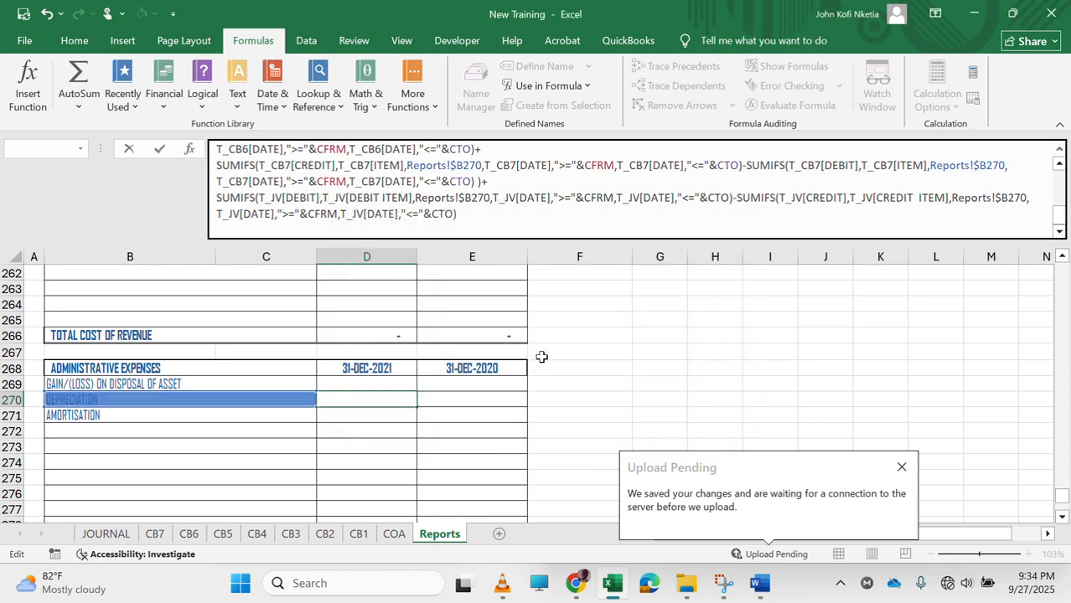
key("Return")
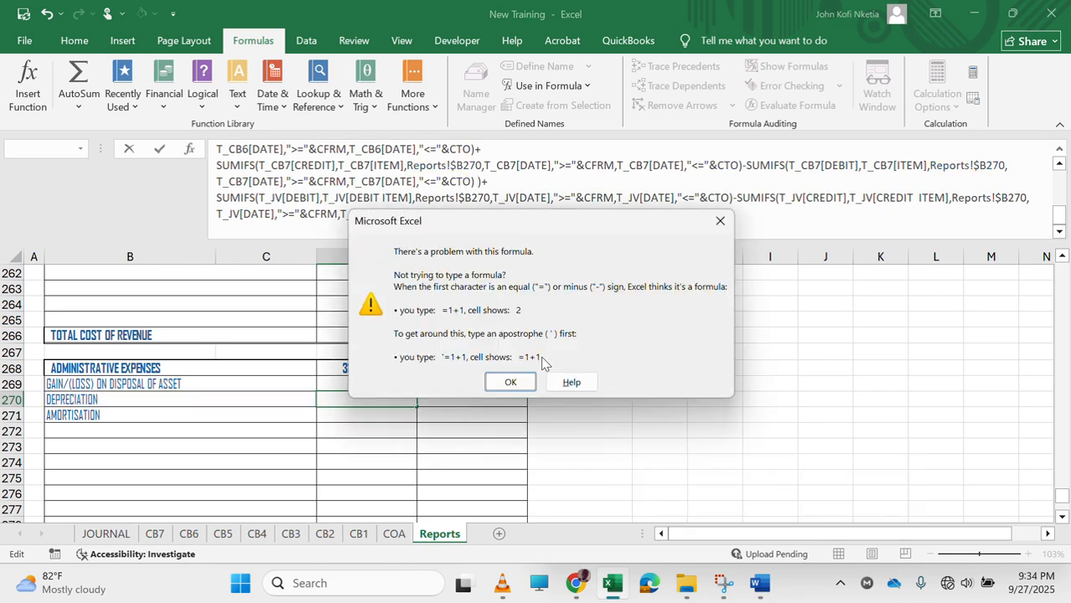
key("Return")
key("Return")
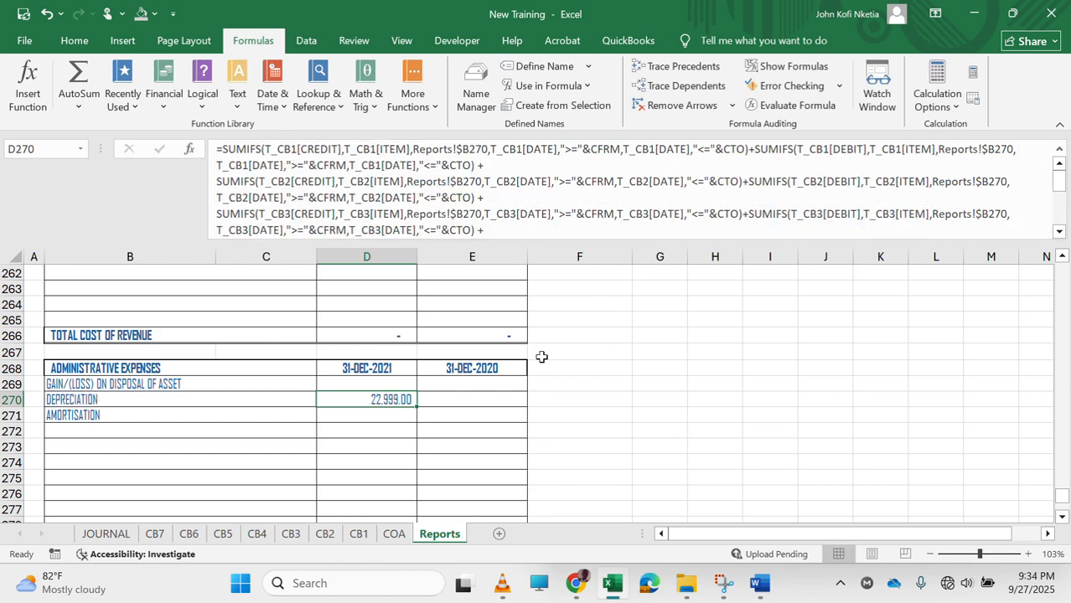
Switch to Word and re-create the paragraph break between the T_CB7 part and the T_JV[DEBIT] SUMIFS of the formula.
left_click(758, 583)
scroll(566, 417, "down", 8)
scroll(565, 417, "up", 1)
left_click(442, 323)
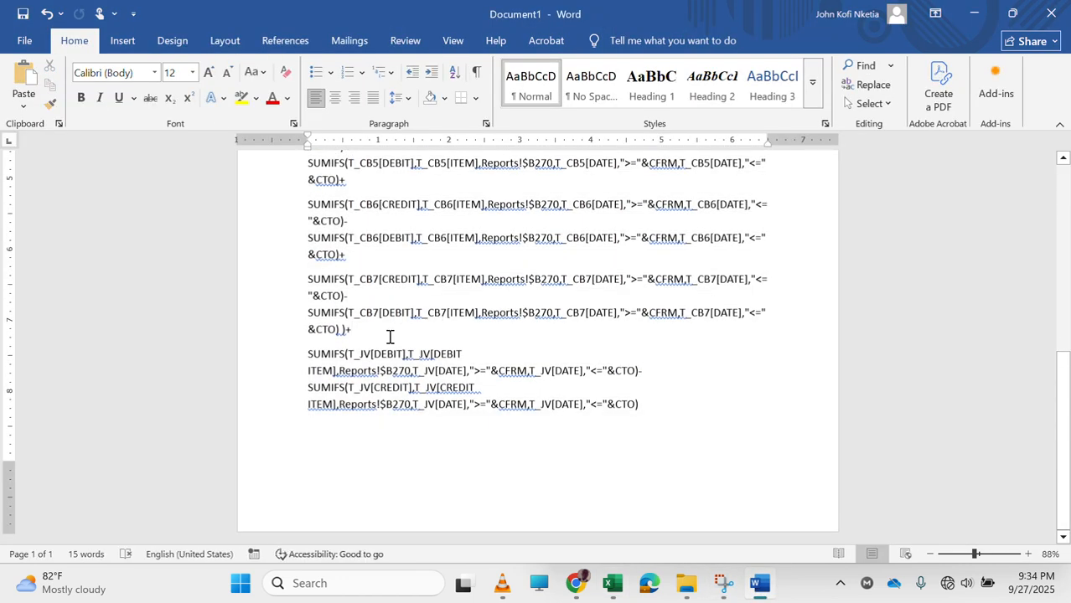
left_click(309, 352)
key("BackSpace")
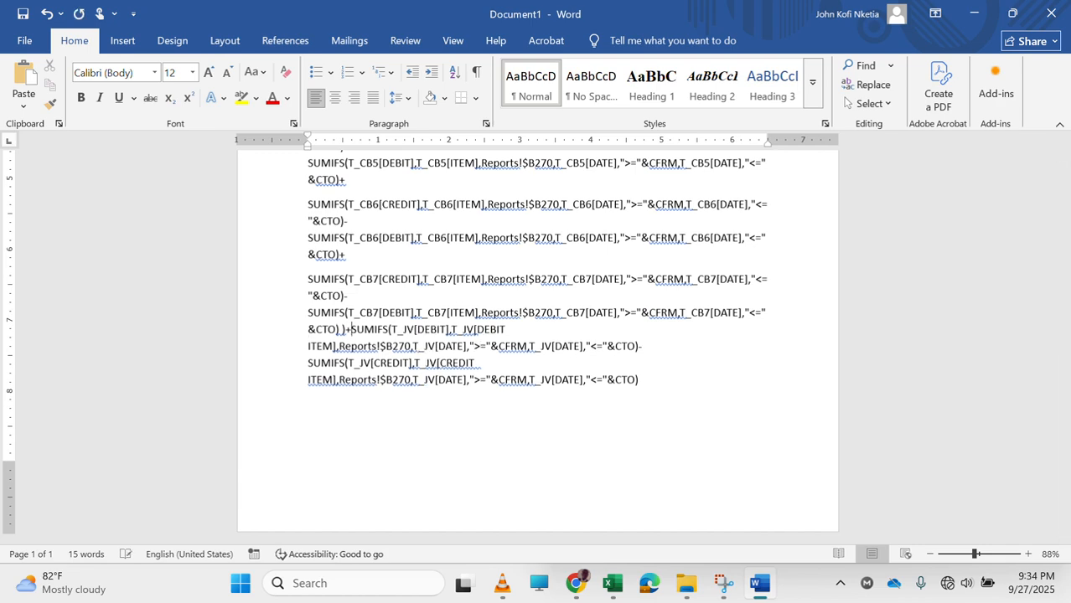
key("Return")
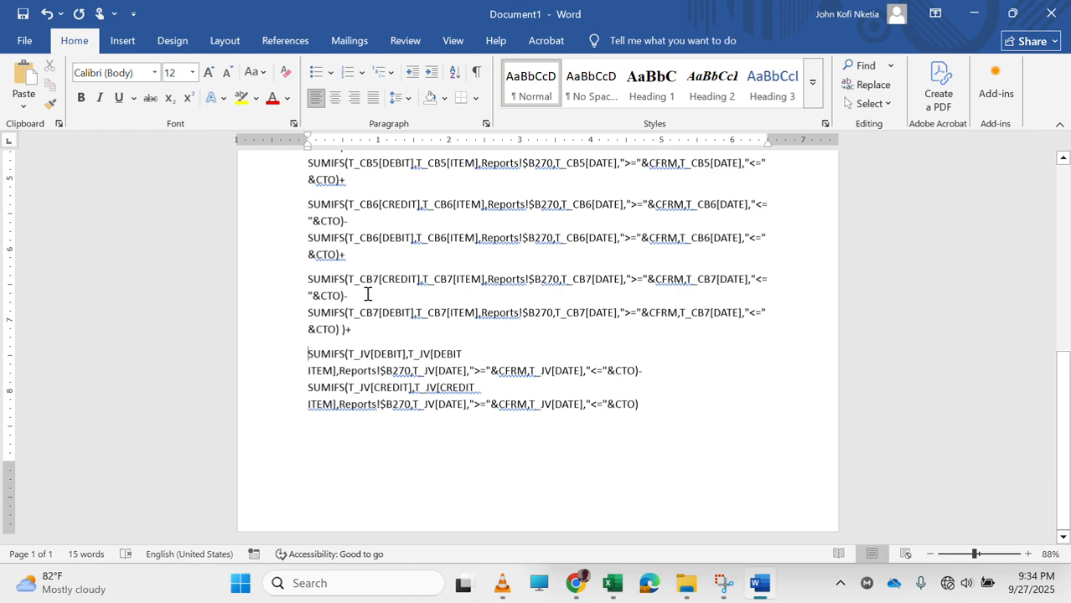
Copy only the cashbook part of the formula, from T_CB1 through T_CB7, and switch to the New Training workbook in Excel.
scroll(389, 271, "up", 5)
scroll(388, 272, "up", 3)
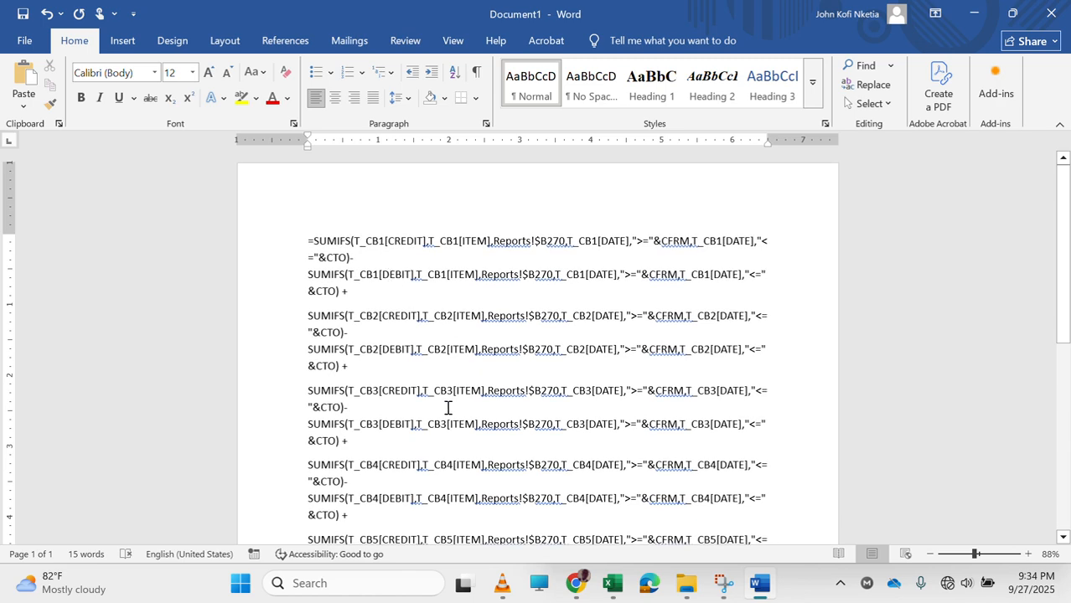
scroll(448, 408, "down", 7)
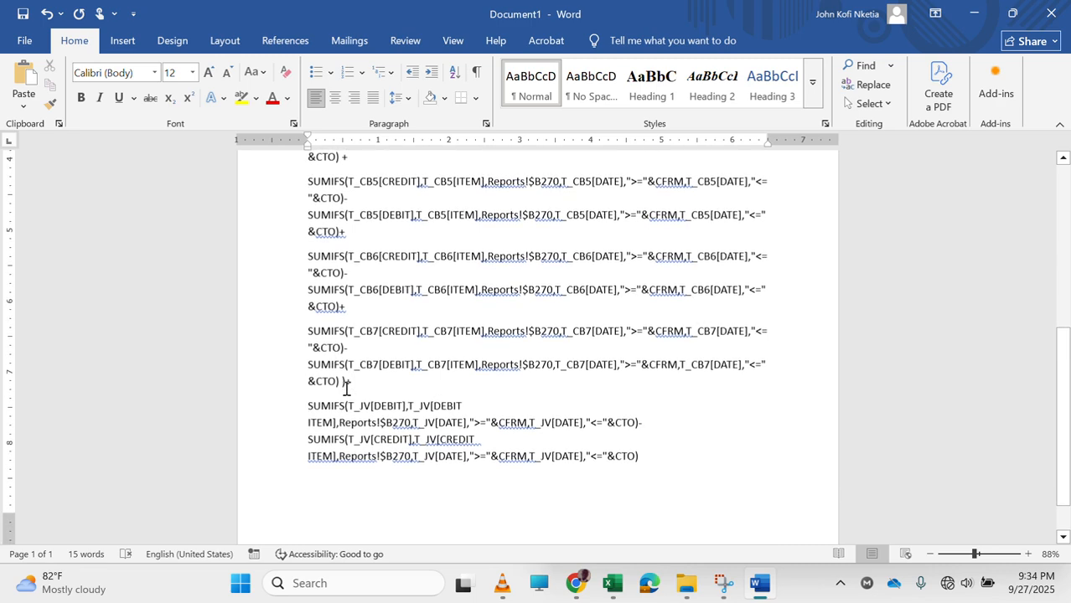
left_click_drag(315, 293, 252, 101)
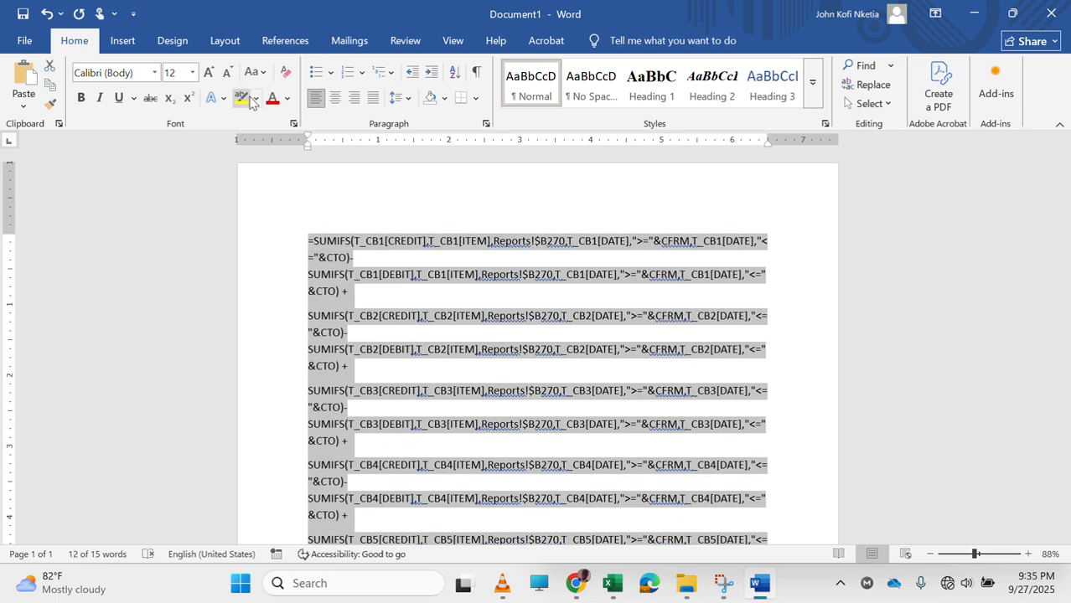
mouse_move(611, 588)
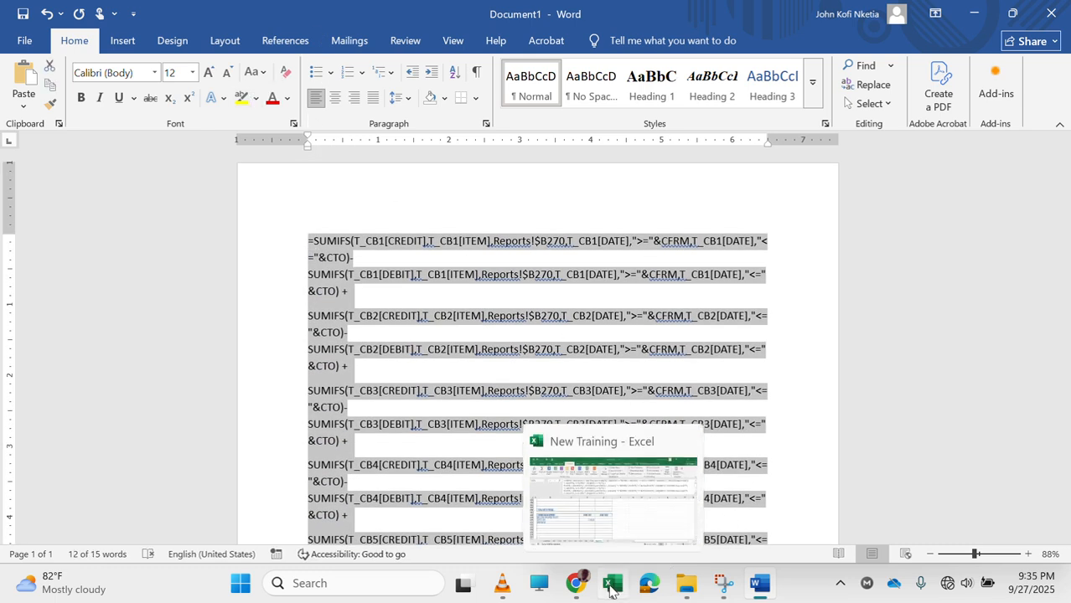
left_click(612, 524)
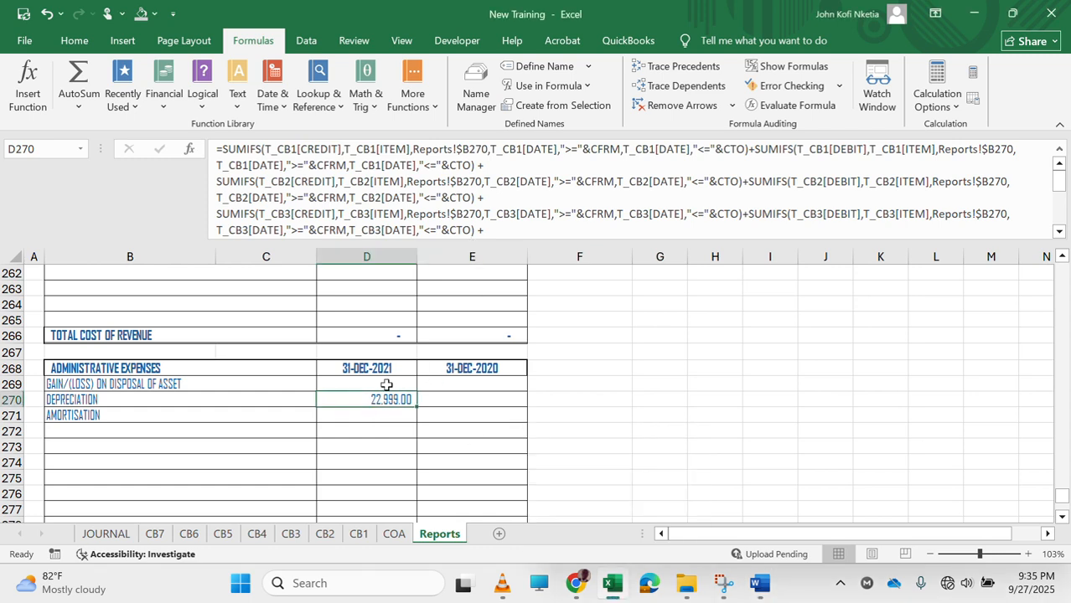
Try to replace the depreciation formula in D270 with the copied cashbook part, including its trailing plus sign.
left_click_drag(214, 144, 595, 402)
key("BackSpace")
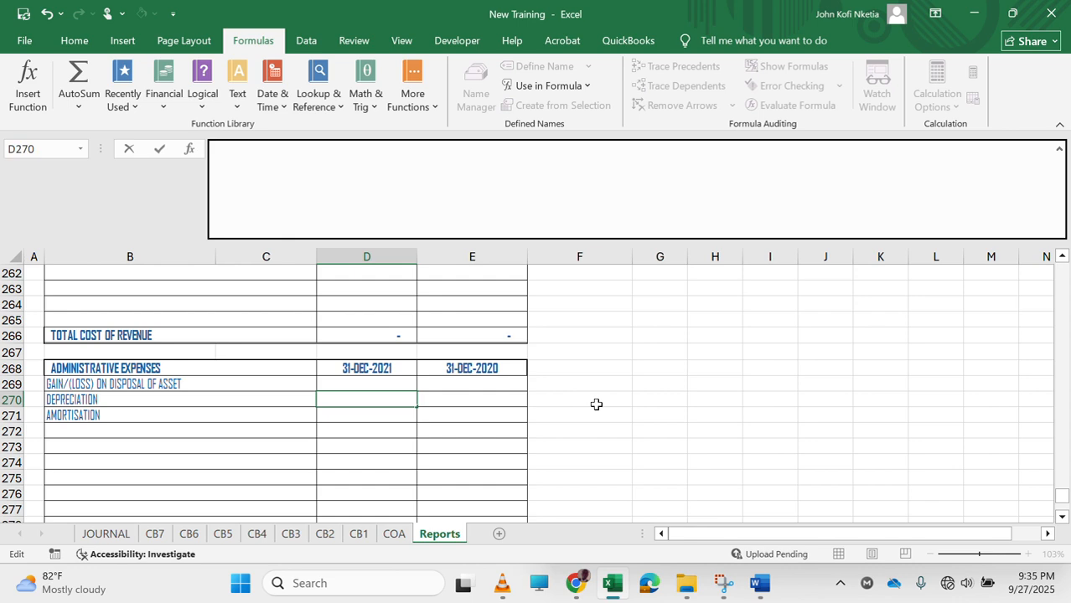
key("ctrl+v")
key("Return")
key("Return")
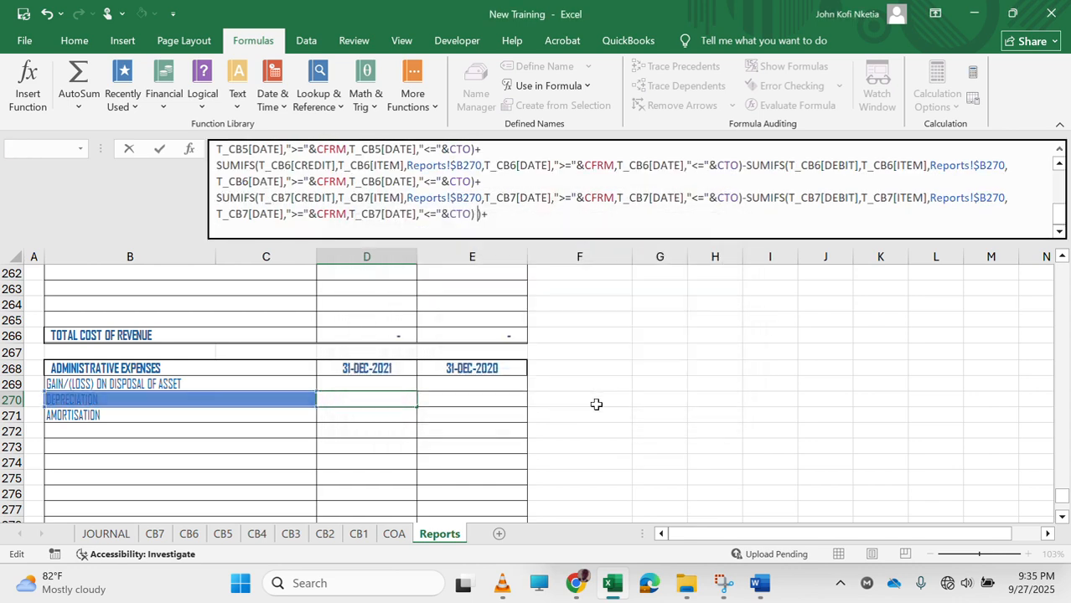
left_click(517, 216)
key("Return")
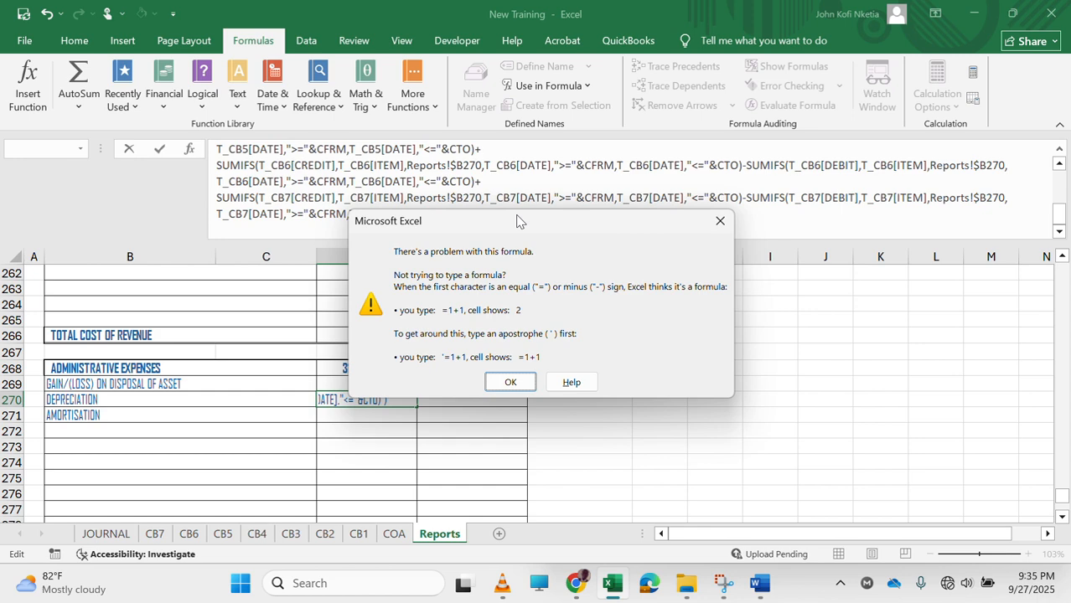
key("Return")
key("BackSpace")
key("Return")
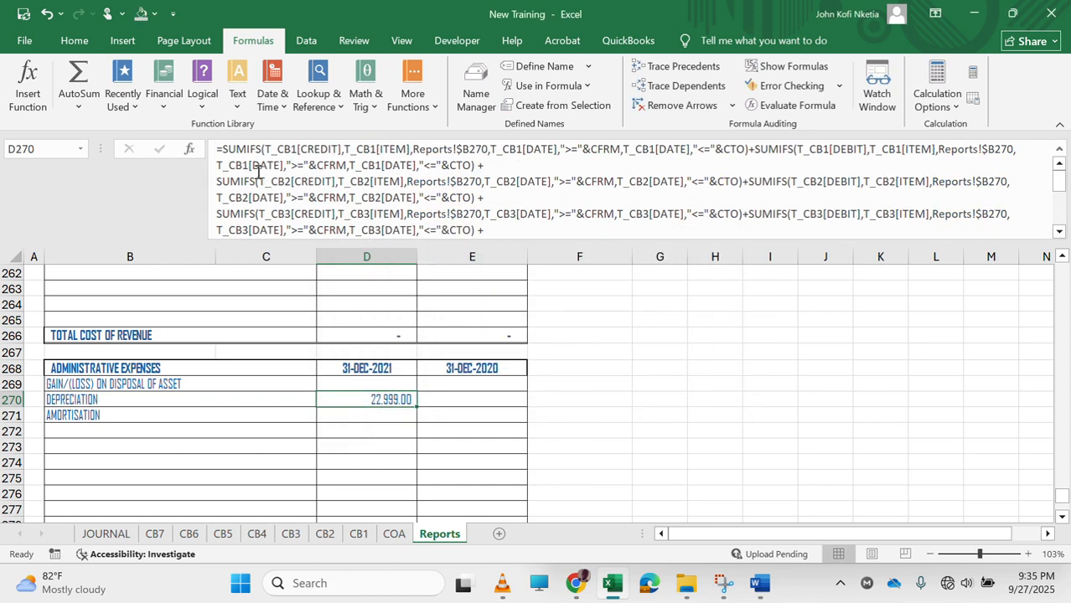
Try the cashbook part without its trailing plus sign as the D270 formula, and undo the replacement.
left_click(219, 157)
key("ctrl+a")
key("Delete")
key("ctrl+v")
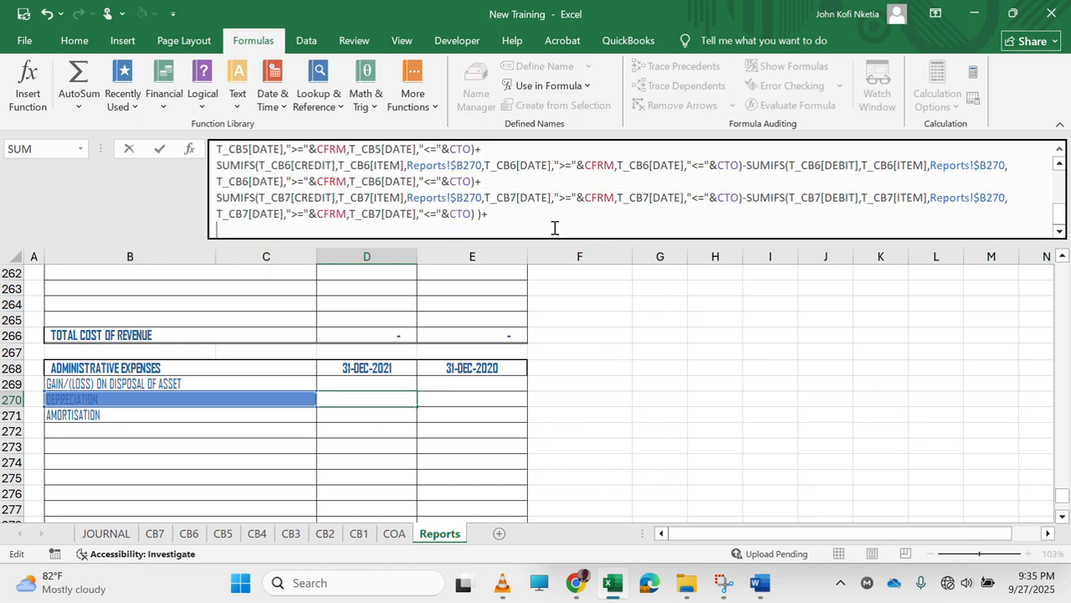
key("BackSpace")
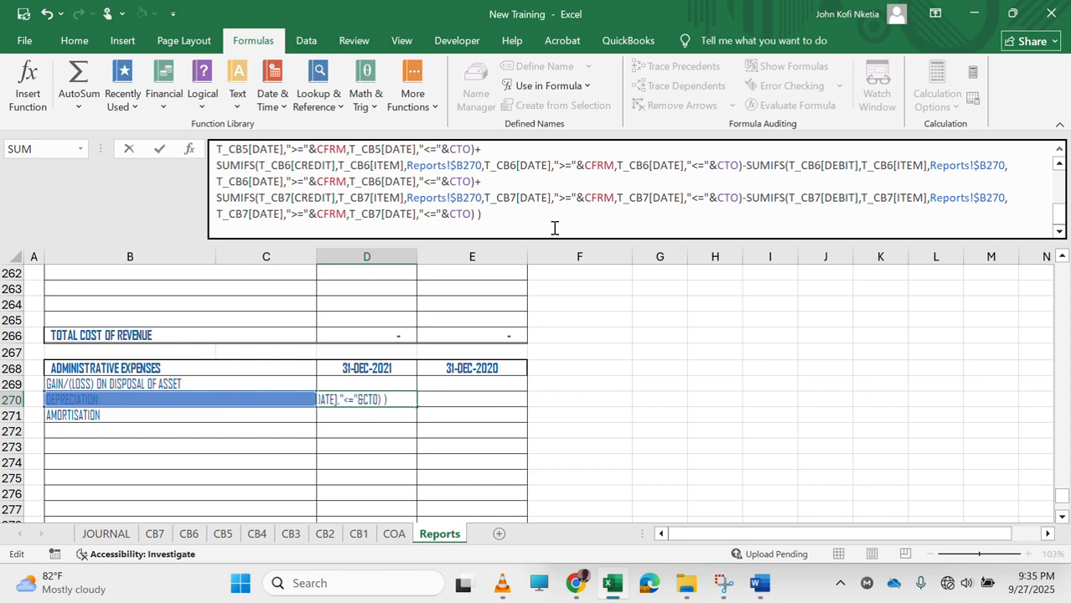
key("Return")
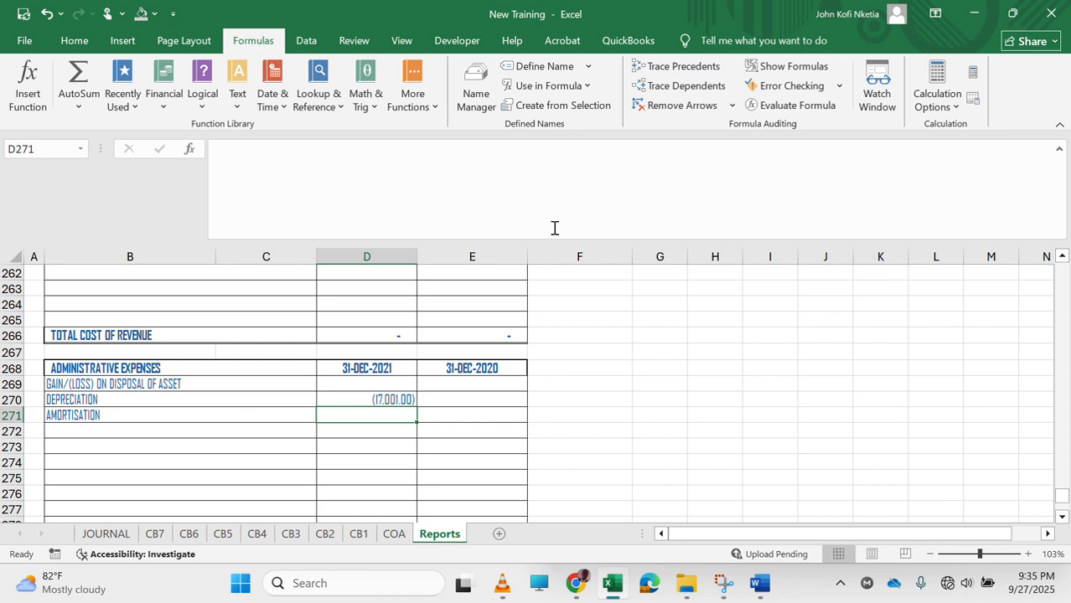
key("Up")
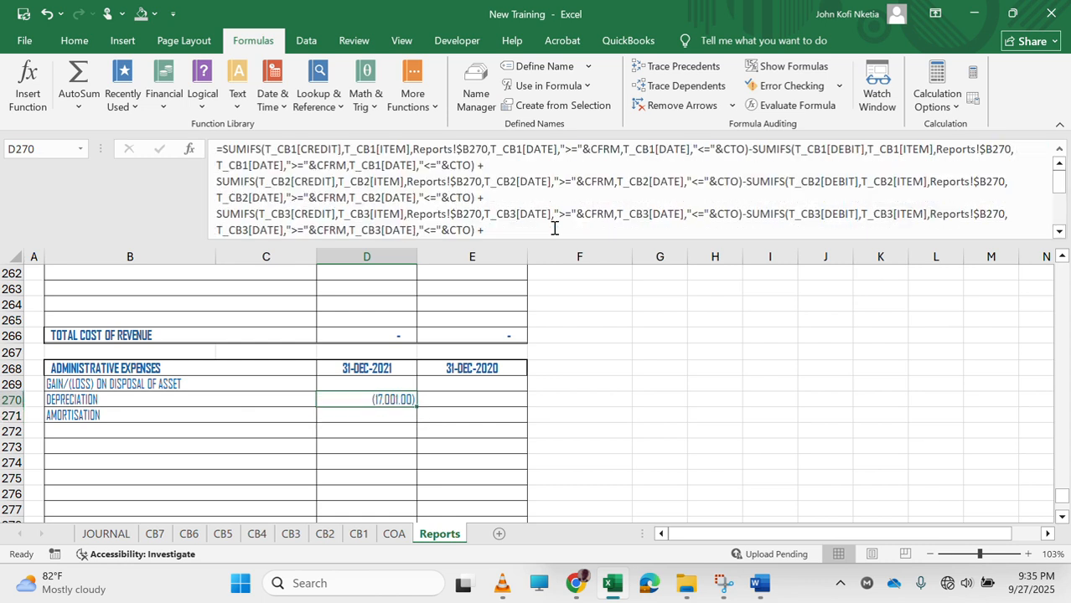
key("ctrl+z")
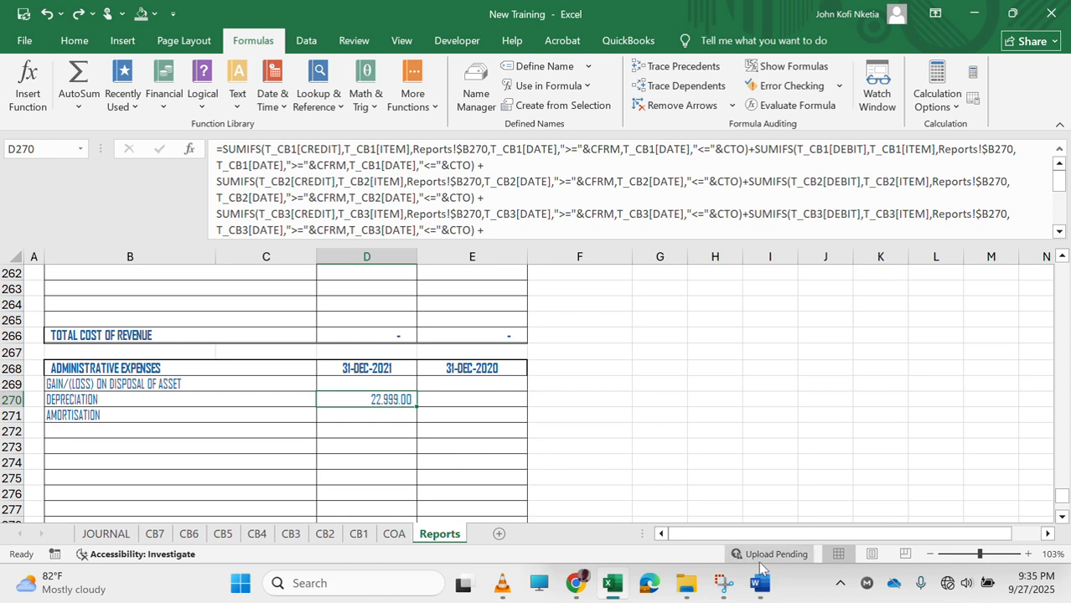
Switch to Word and delete the extra closing parenthesis after the T_CB7[DEBIT] SUMIFS.
left_click(760, 589)
scroll(514, 422, "down", 5)
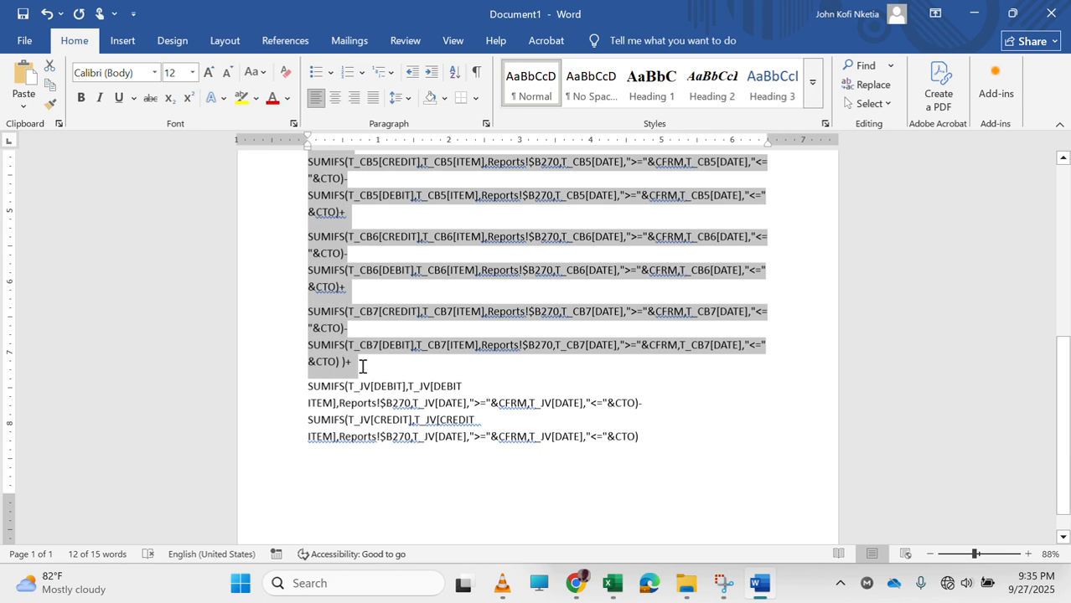
left_click(363, 366)
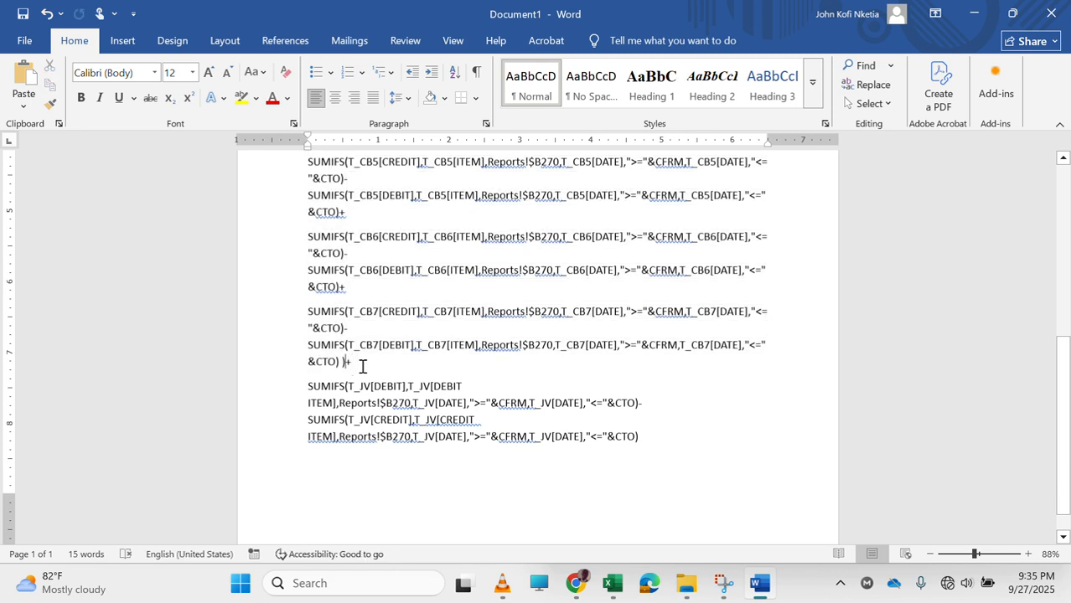
key("BackSpace")
Copy the whole formula including the T_JV part, return to Excel, and replace the depreciation formula in Reports D270 with it.
left_click_drag(649, 438, 224, 53)
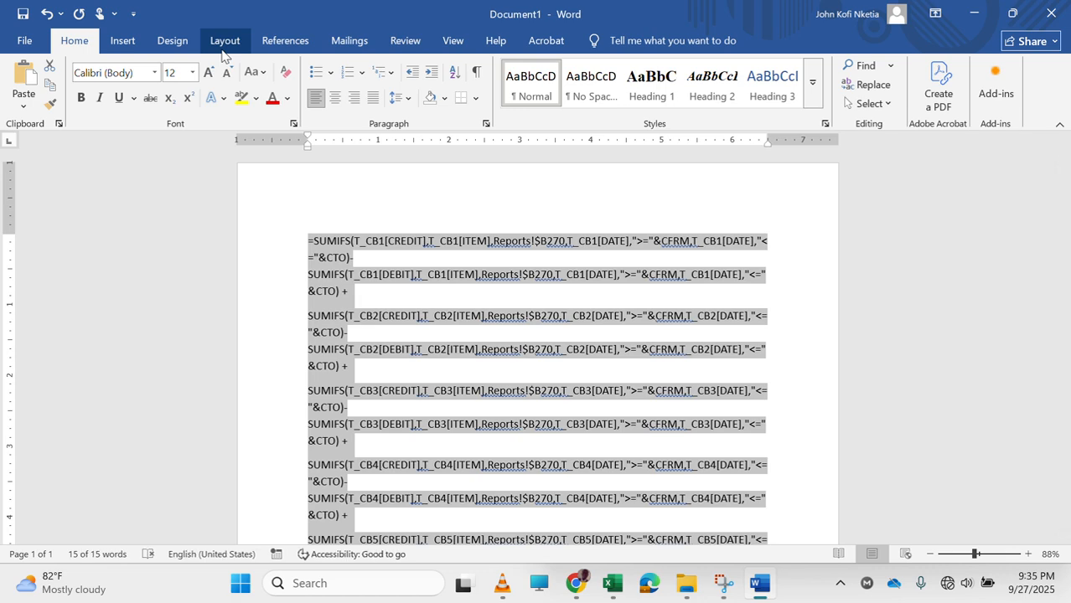
left_click(963, 25)
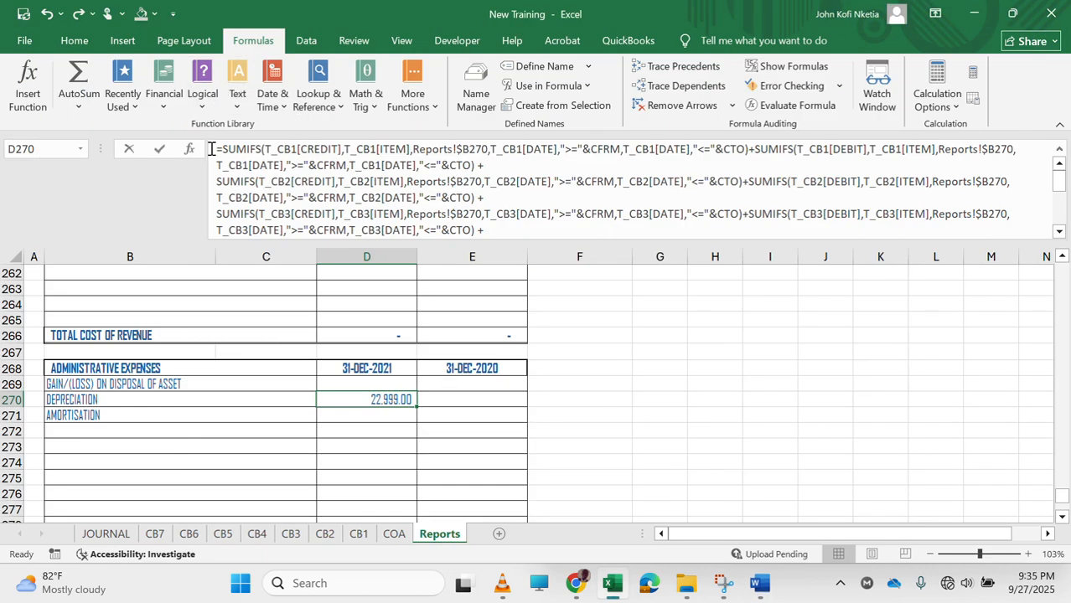
left_click_drag(211, 148, 618, 367)
key("Delete")
key("ctrl+v")
key("Return")
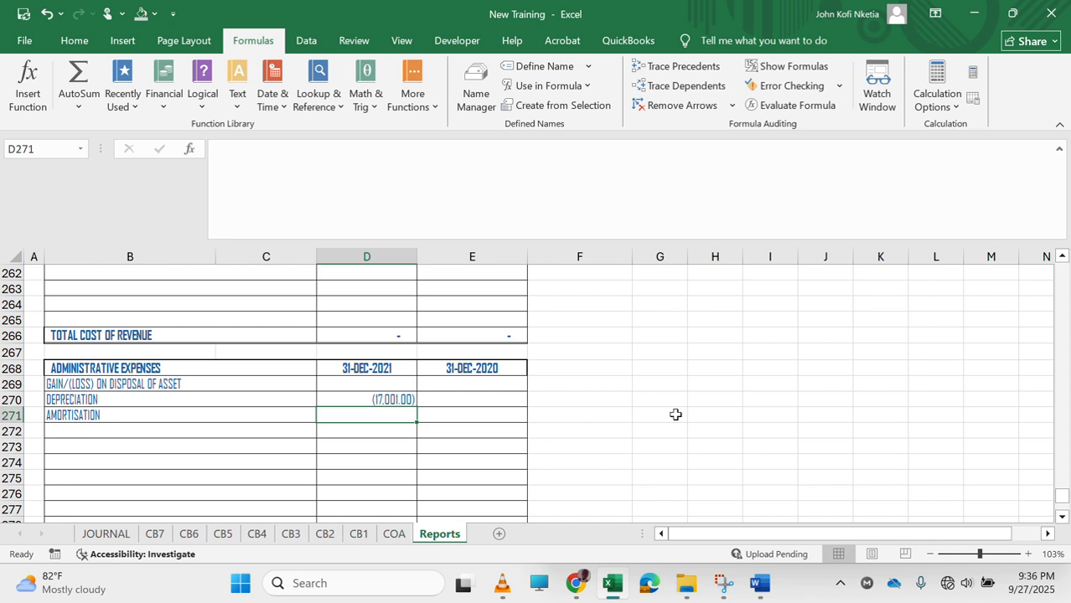
Clear the debit amount of the depreciation entry on the CB1 sheet and check the depreciation line on Reports.
left_click(357, 535)
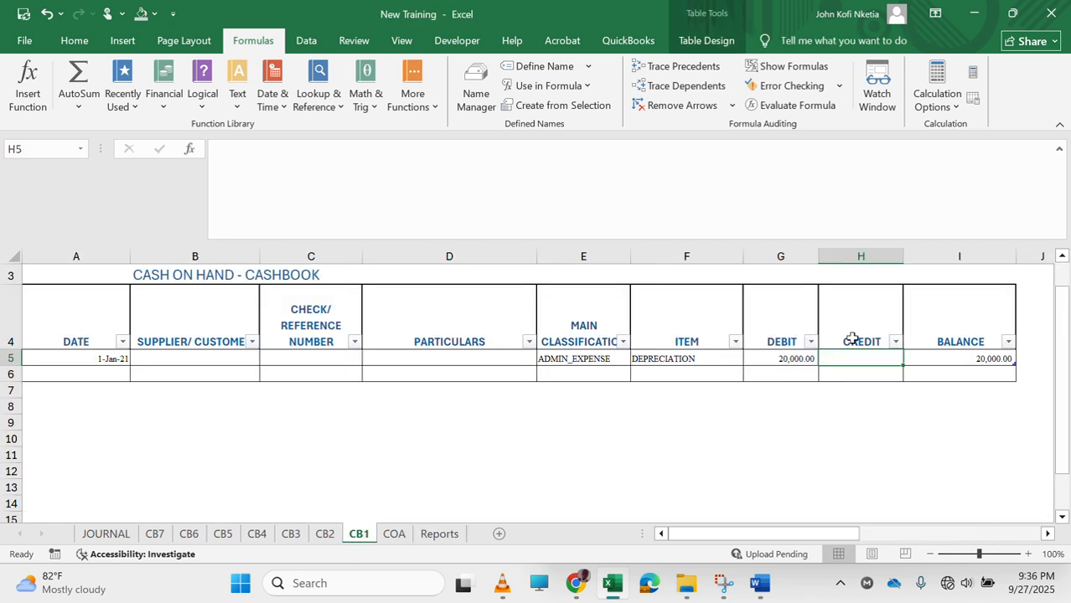
left_click(802, 360)
key("BackSpace")
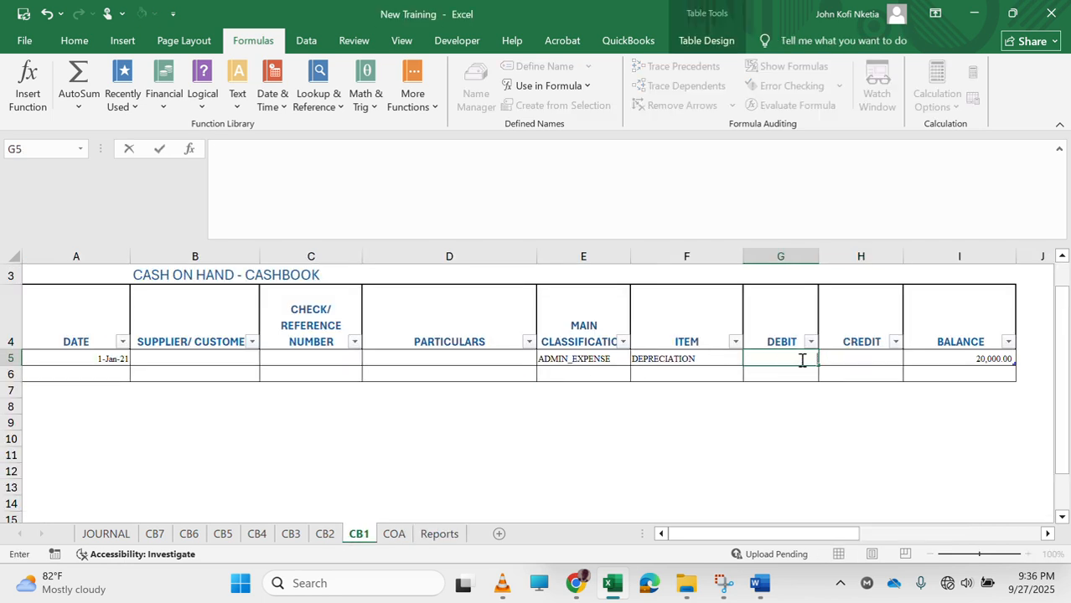
key("Return")
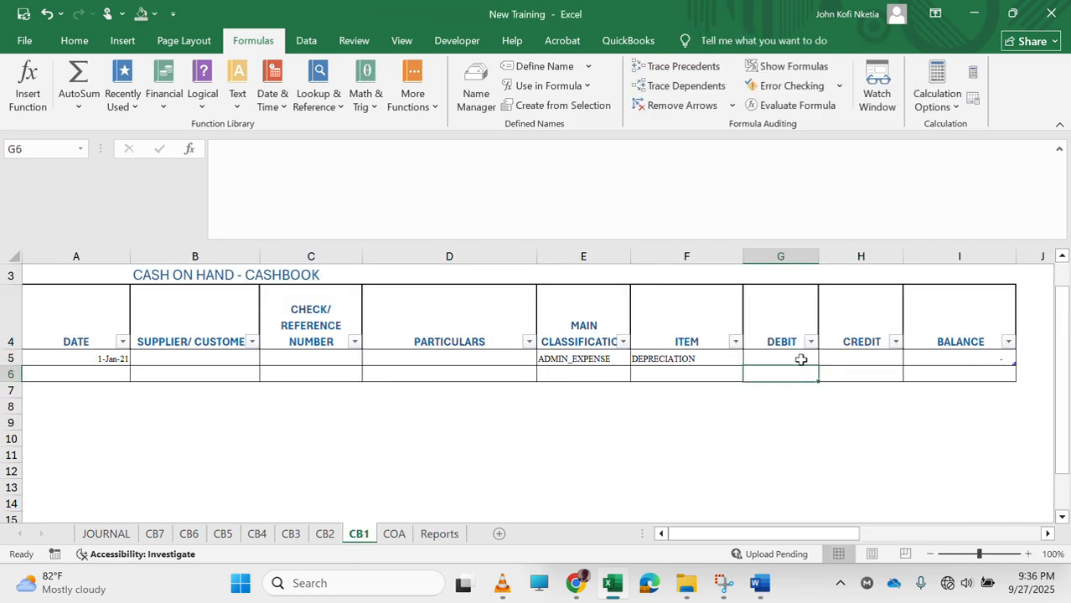
left_click(438, 533)
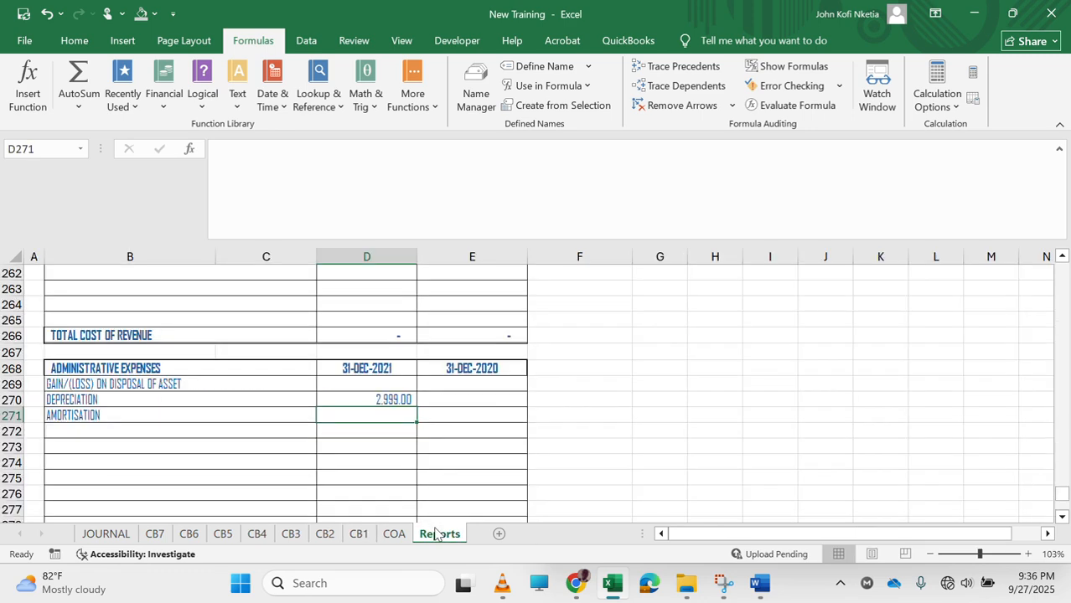
Look through the CB2 to CB5 sheets for depreciation entries and clear the credit amount of the one on CB5.
left_click(325, 536)
left_click(301, 540)
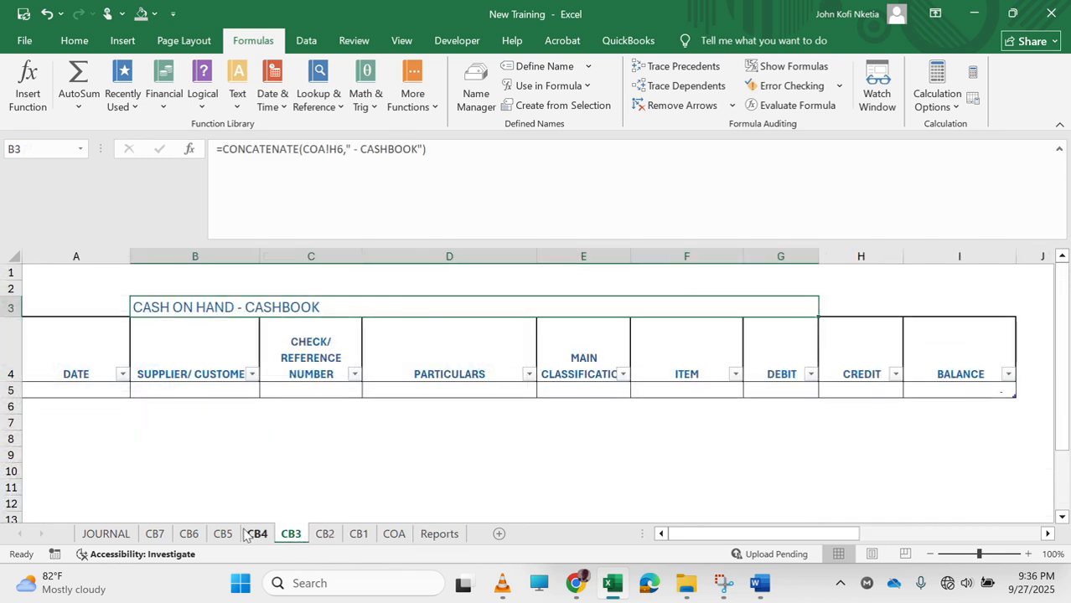
left_click(255, 538)
left_click(223, 538)
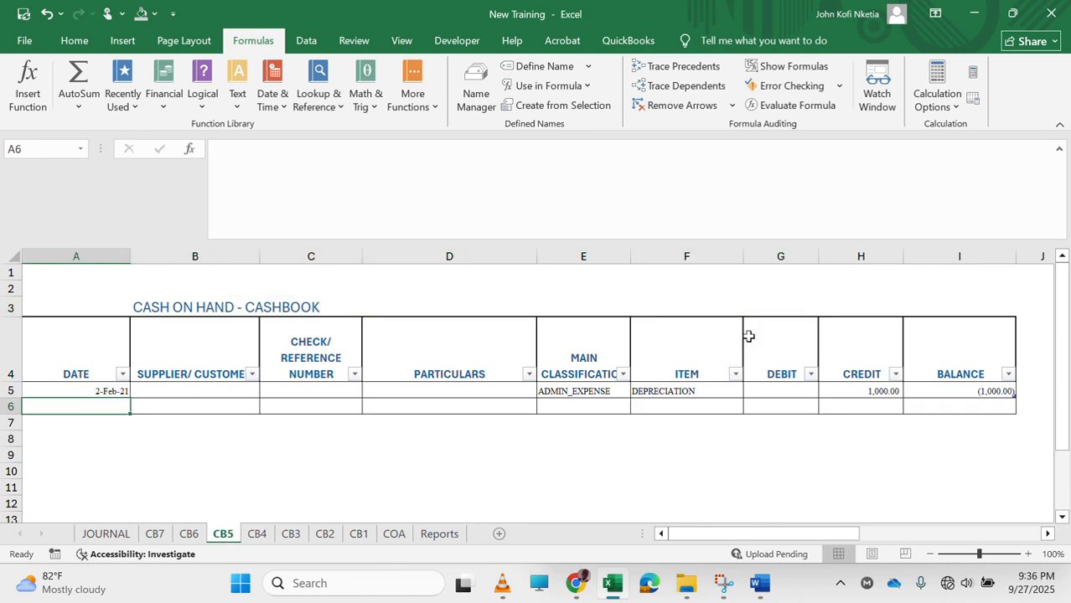
left_click(866, 387)
key("BackSpace")
key("Return")
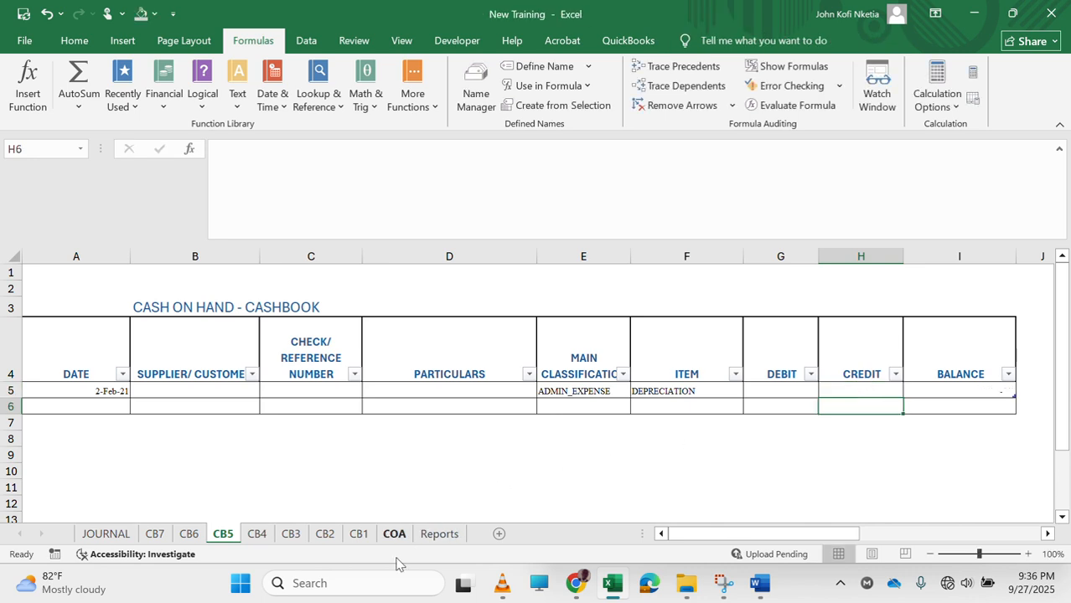
Clear the classification, item, credit amount and date of the depreciation entry on the CB6 sheet, and return to Reports to check depreciation.
left_click(188, 534)
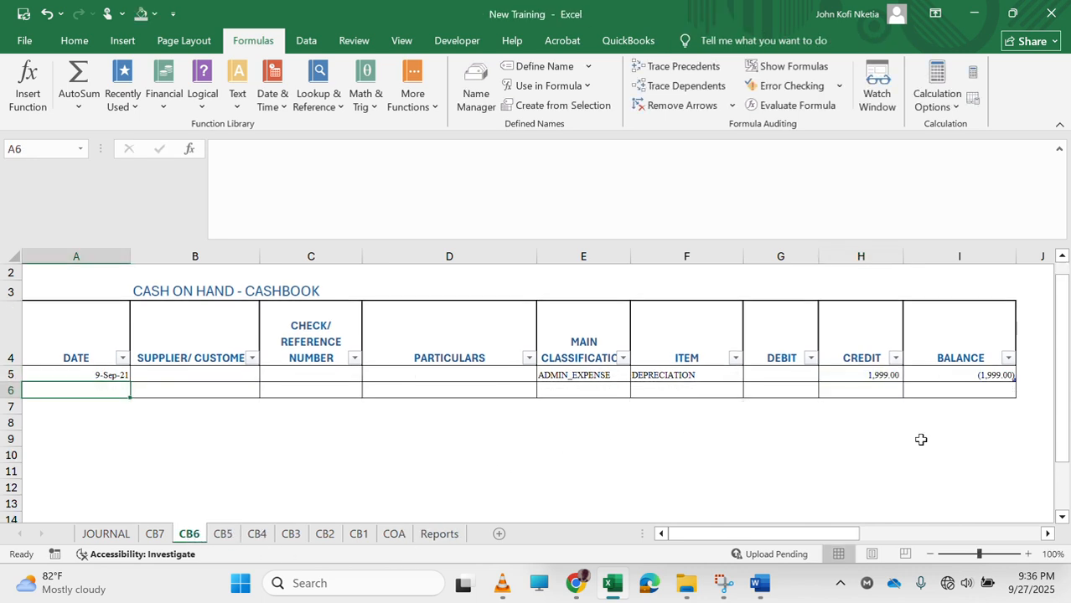
left_click_drag(883, 372, 586, 376)
key("Delete")
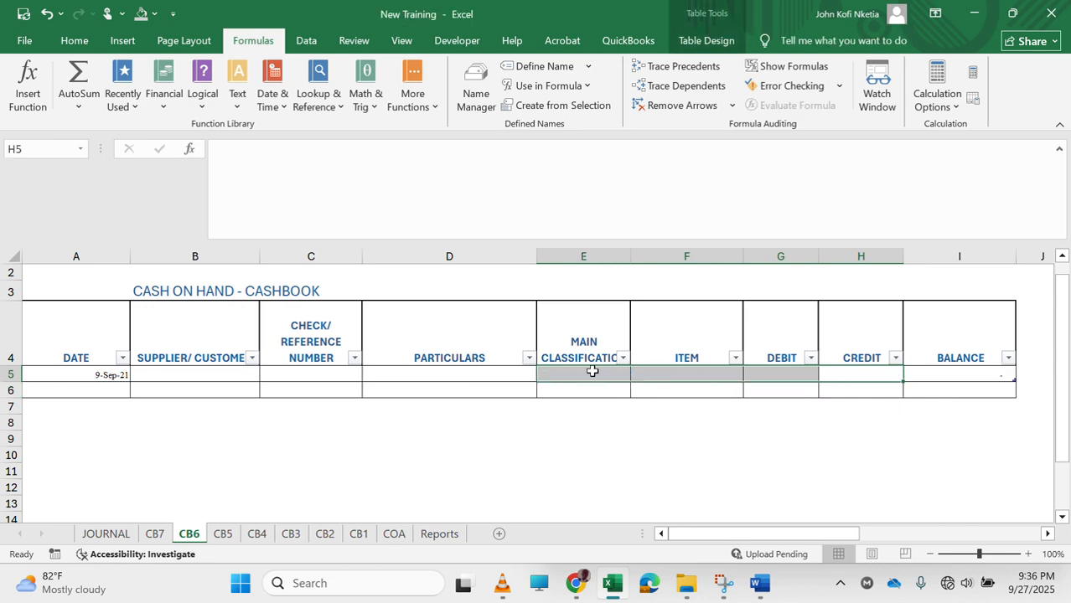
left_click(119, 375)
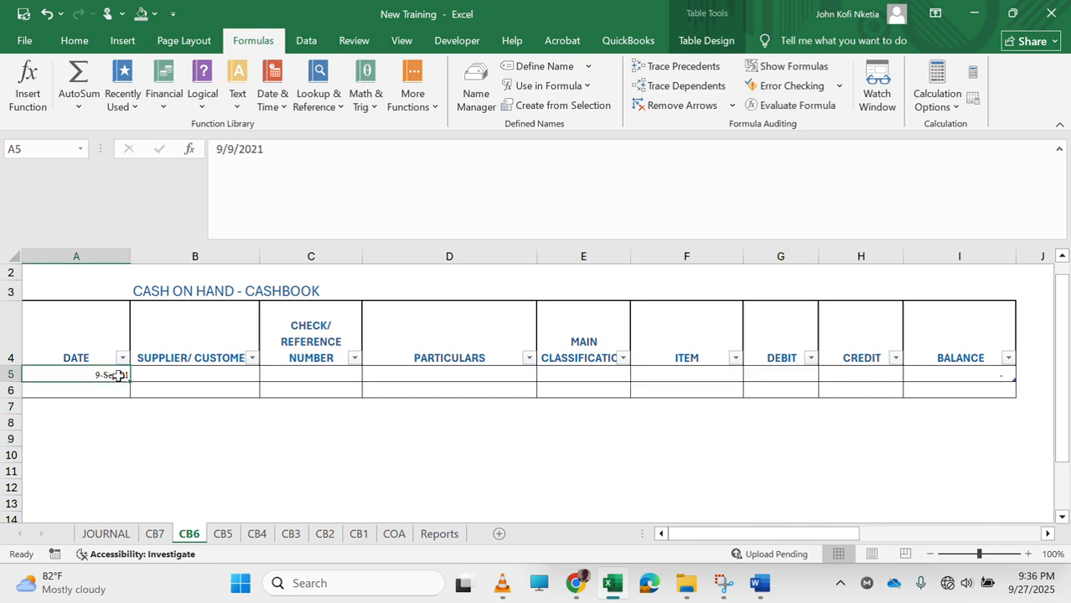
key("Delete")
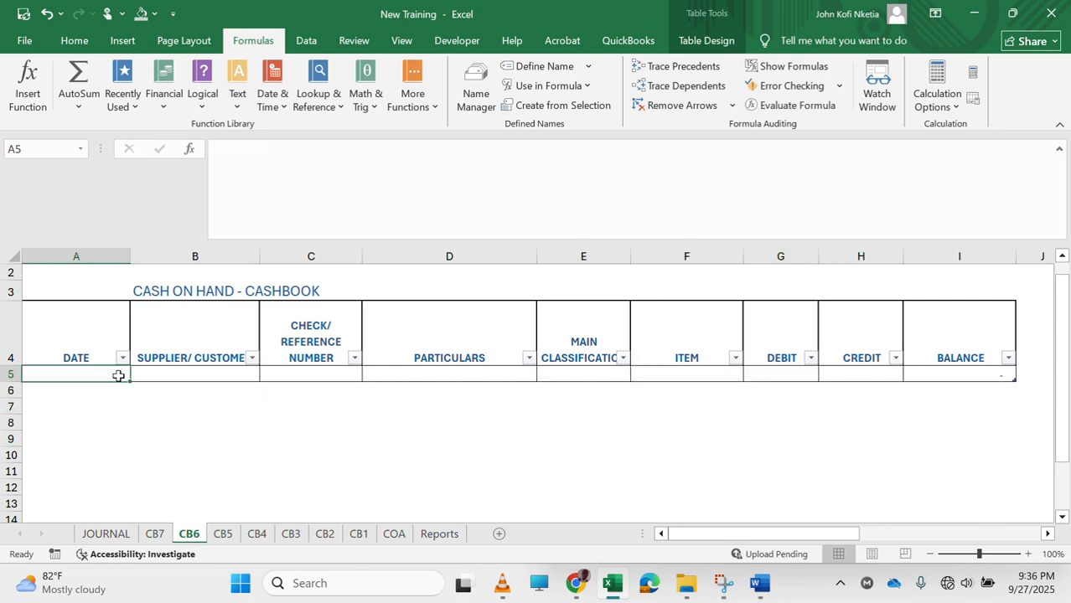
left_click(433, 531)
left_click(394, 534)
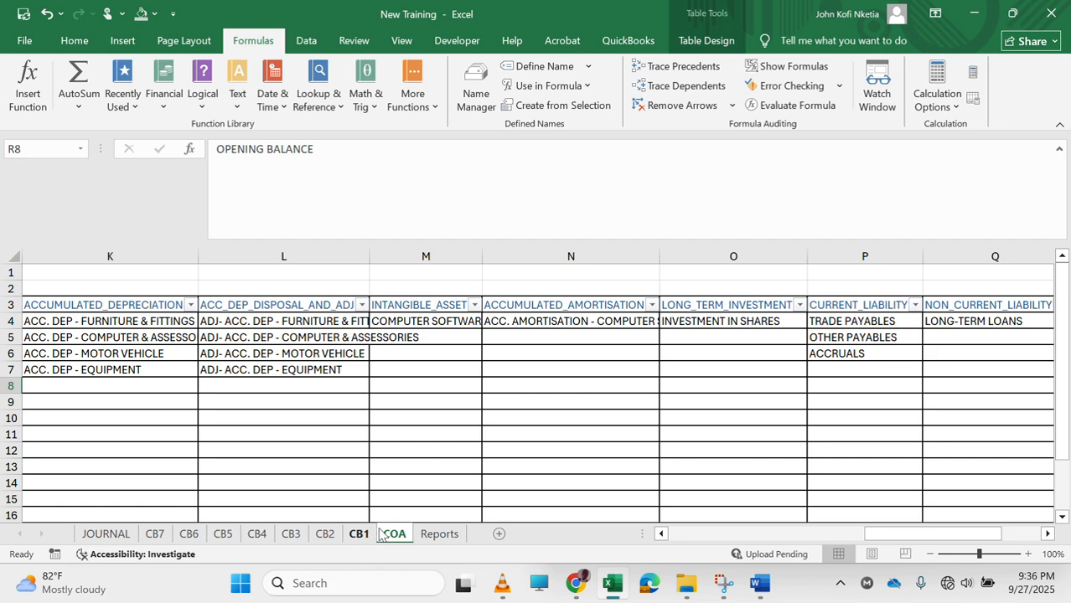
left_click(435, 534)
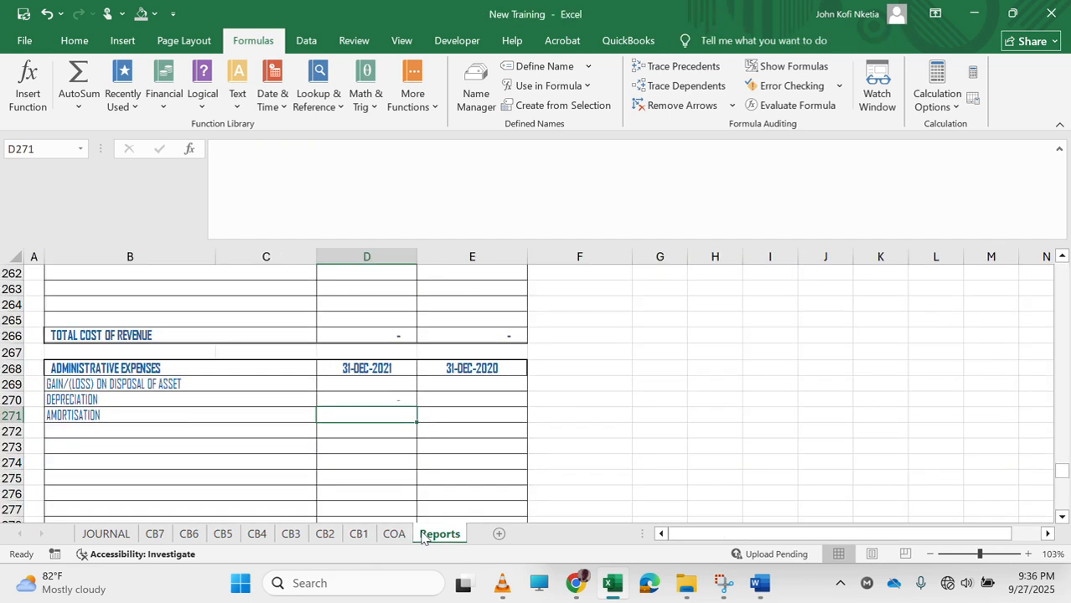
Fill the depreciation formula from D270 down through D283 in the administrative expenses block of Reports.
left_click(379, 400)
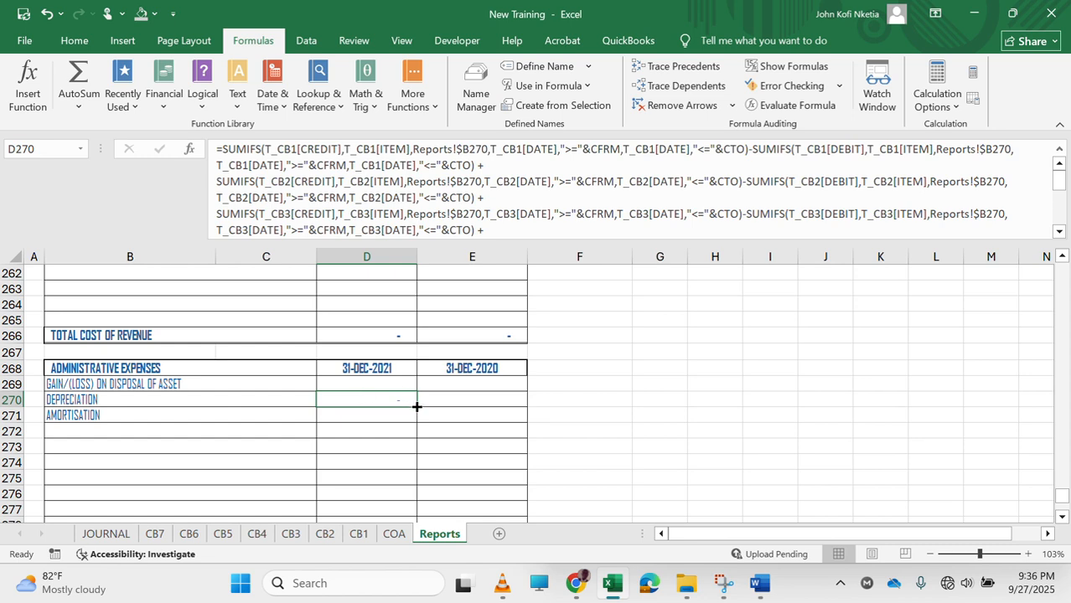
left_click_drag(417, 407, 394, 488)
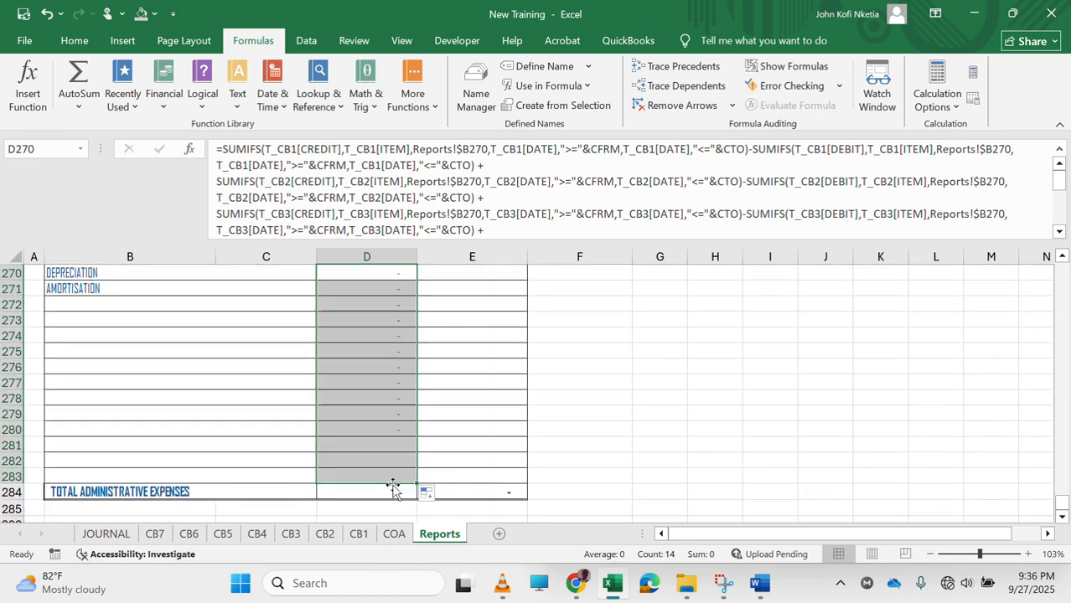
left_click(387, 385)
scroll(387, 385, "up", 5)
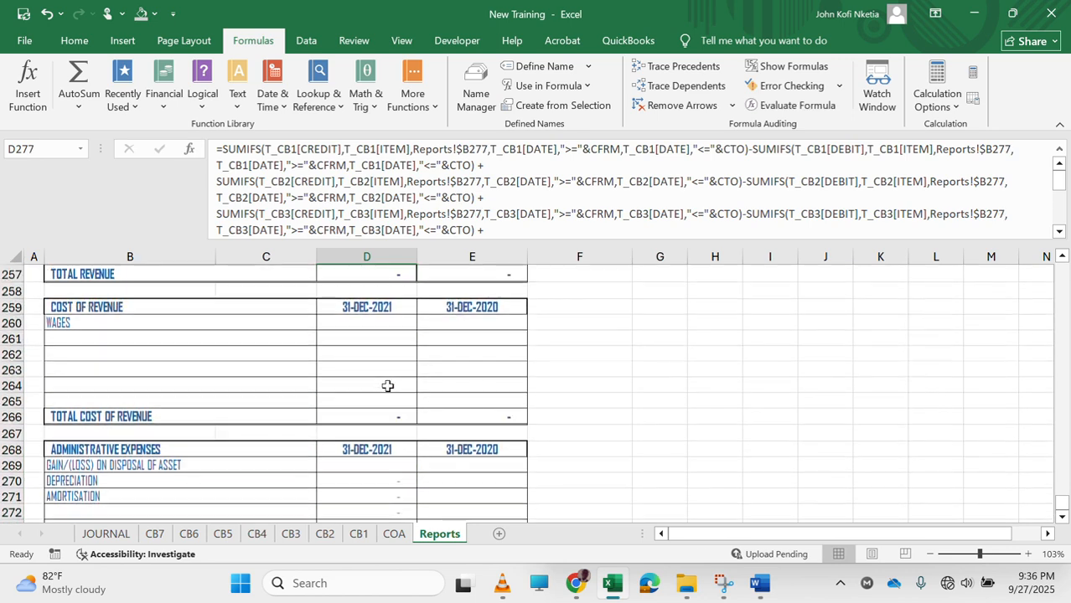
scroll(387, 386, "down", 4)
scroll(387, 386, "up", 1)
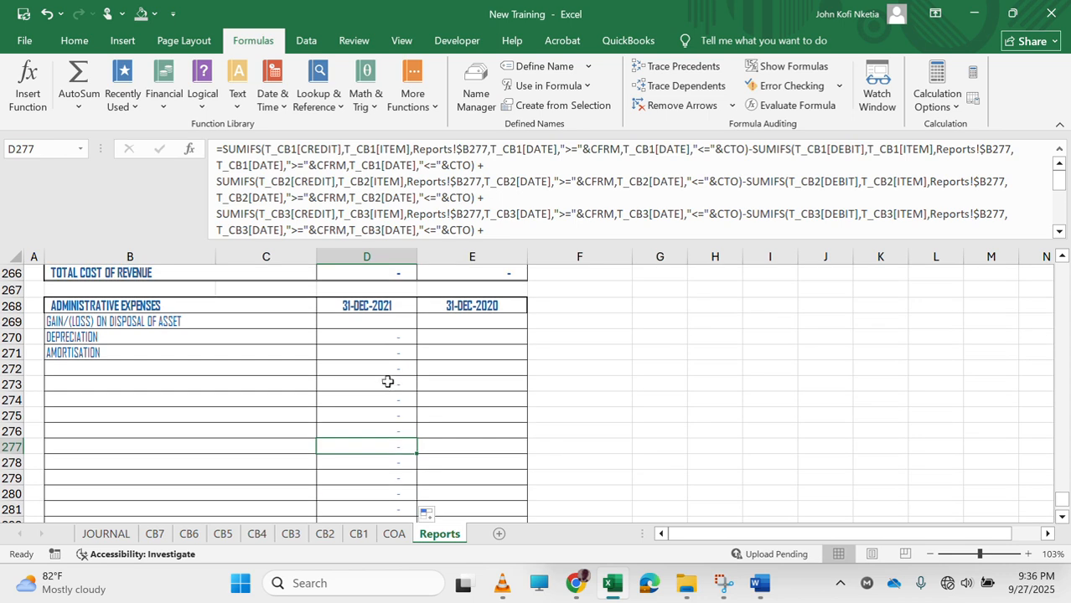
Inspect the filled formulas in D270, D271 and D272, and look at the total administrative expenses cell.
double_click(383, 337)
key("Escape")
double_click(381, 354)
key("Escape")
double_click(363, 369)
key("Escape")
left_click(375, 403)
key("ctrl+Down")
scroll(389, 354, "up", 4)
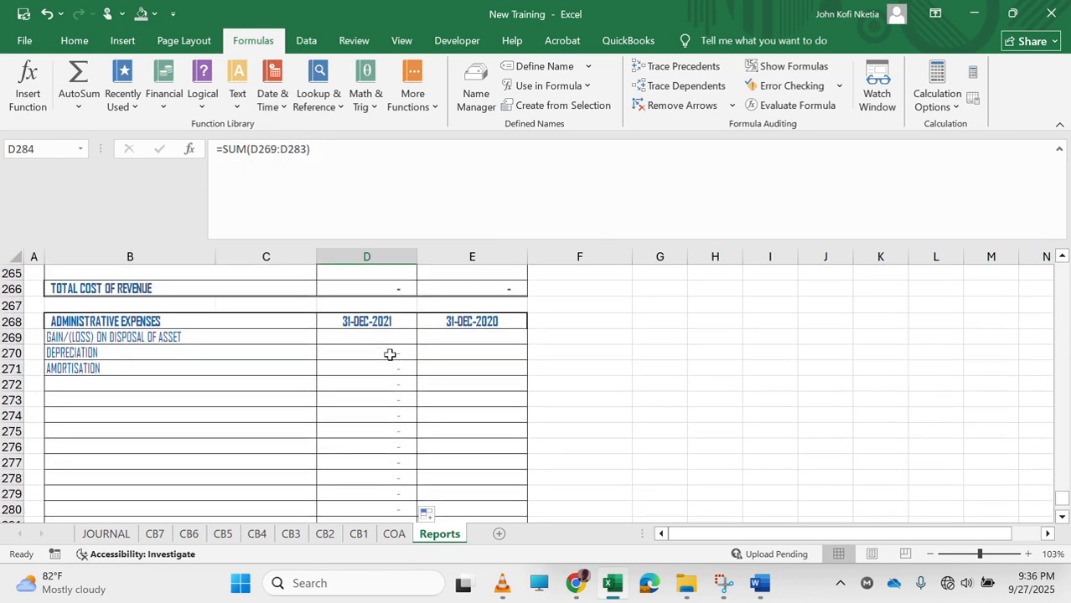
Fill the depreciation formula from D270 across to E270 and inspect the references in the resulting formula.
left_click(389, 354)
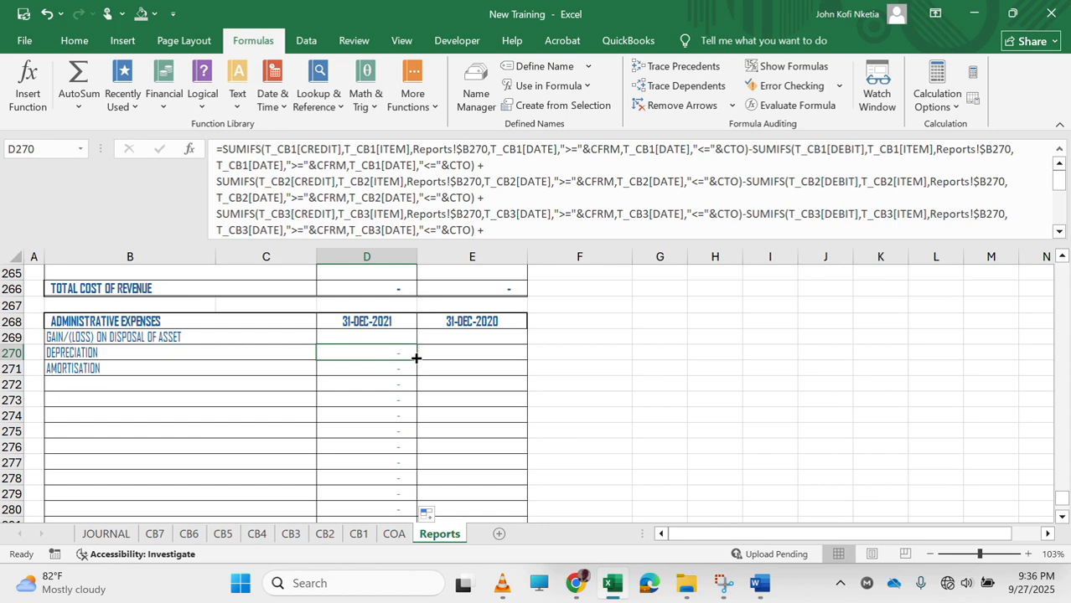
left_click_drag(415, 357, 507, 359)
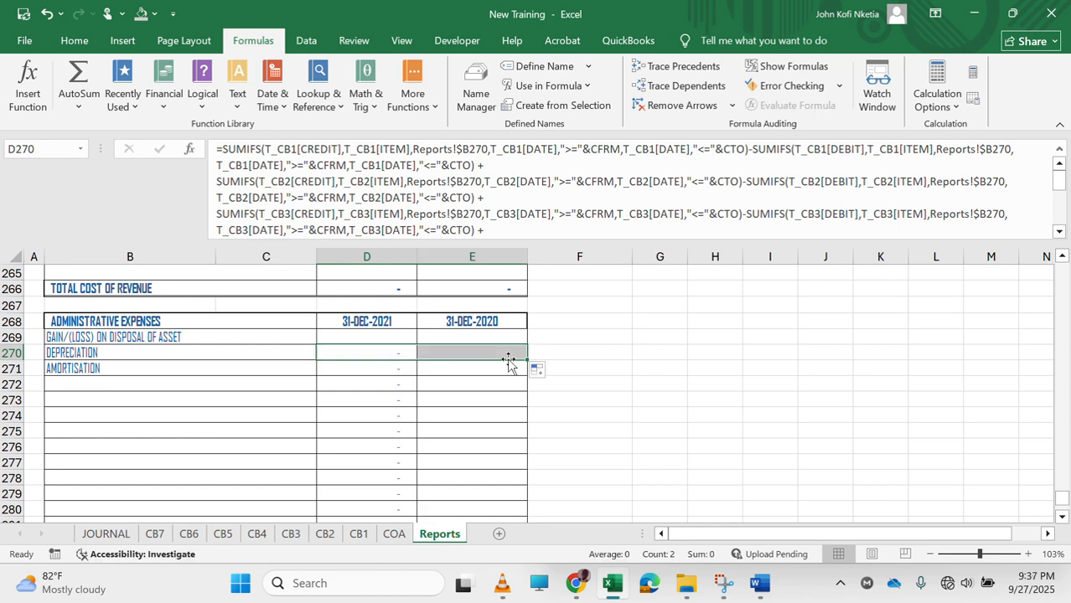
double_click(465, 350)
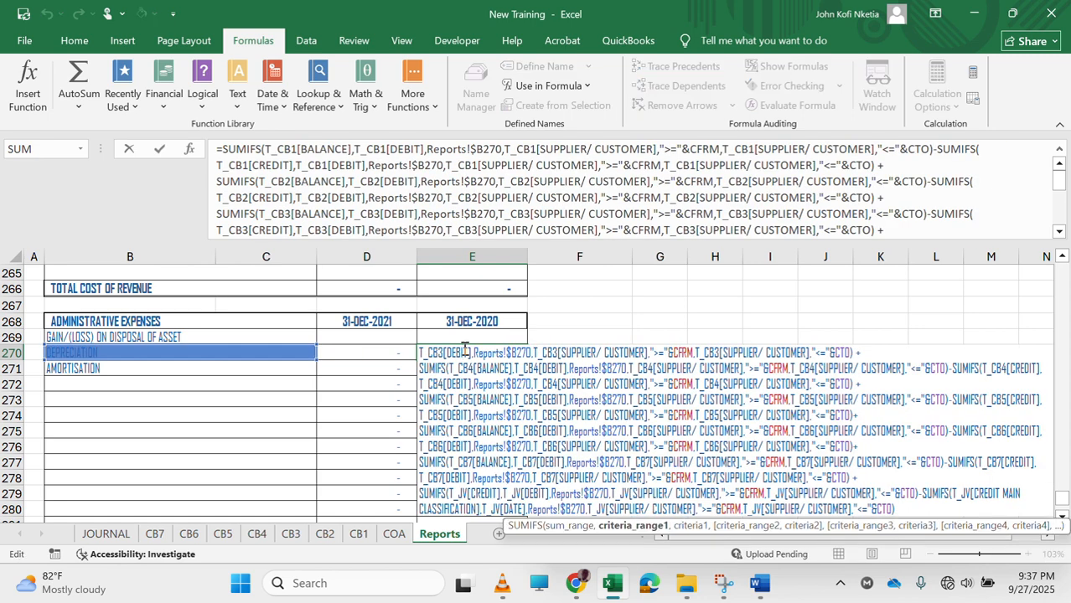
key("Escape")
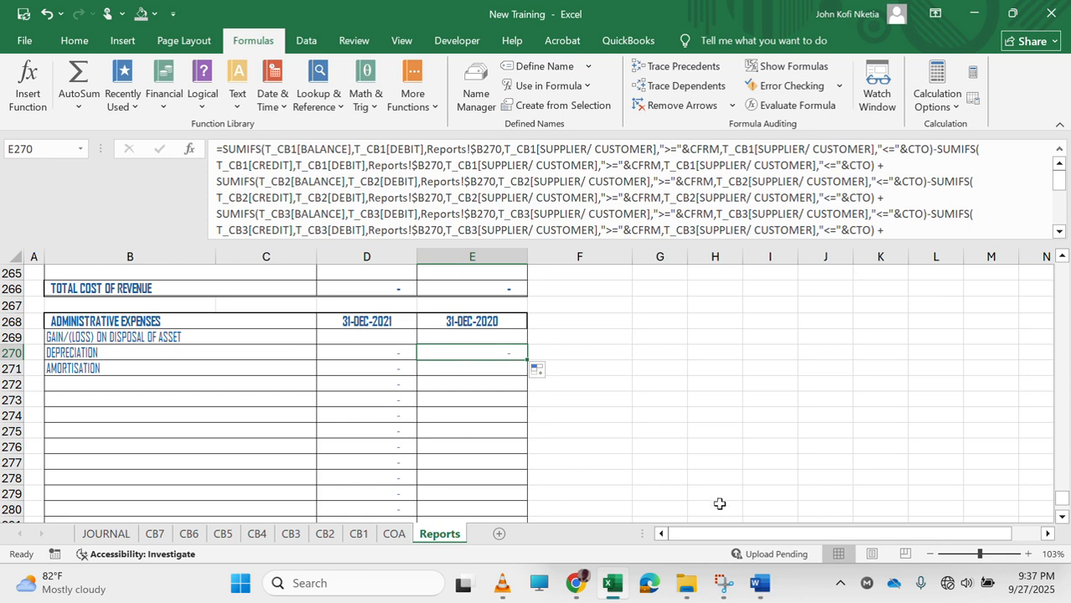
Switch to the Word document and add the heading "CURRENT EXPENSES" on a new line above the SUMIFS formula.
left_click(764, 578)
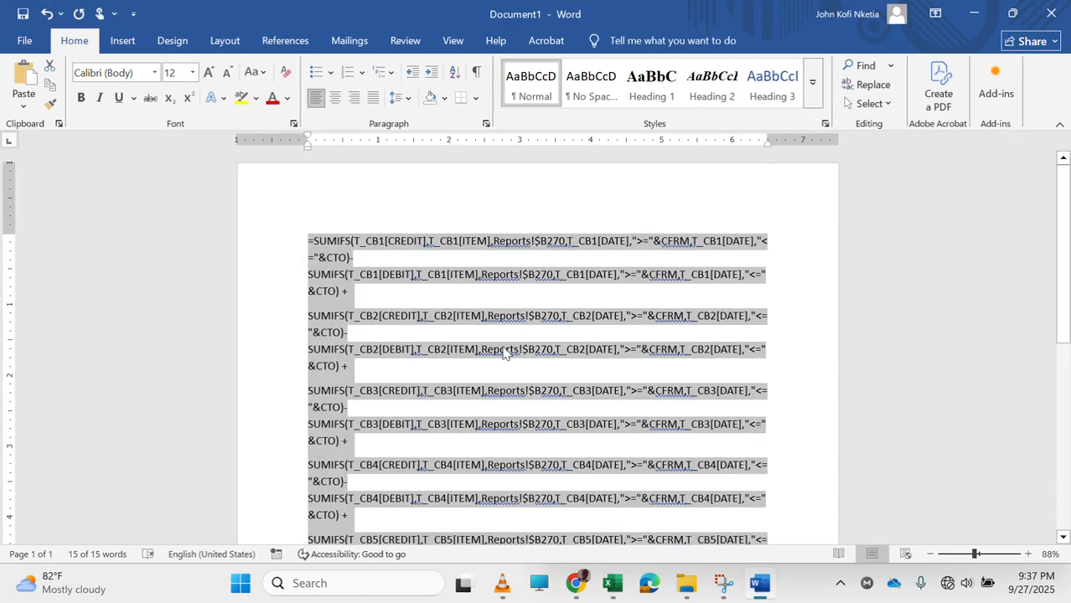
scroll(505, 351, "down", 5)
scroll(502, 351, "up", 8)
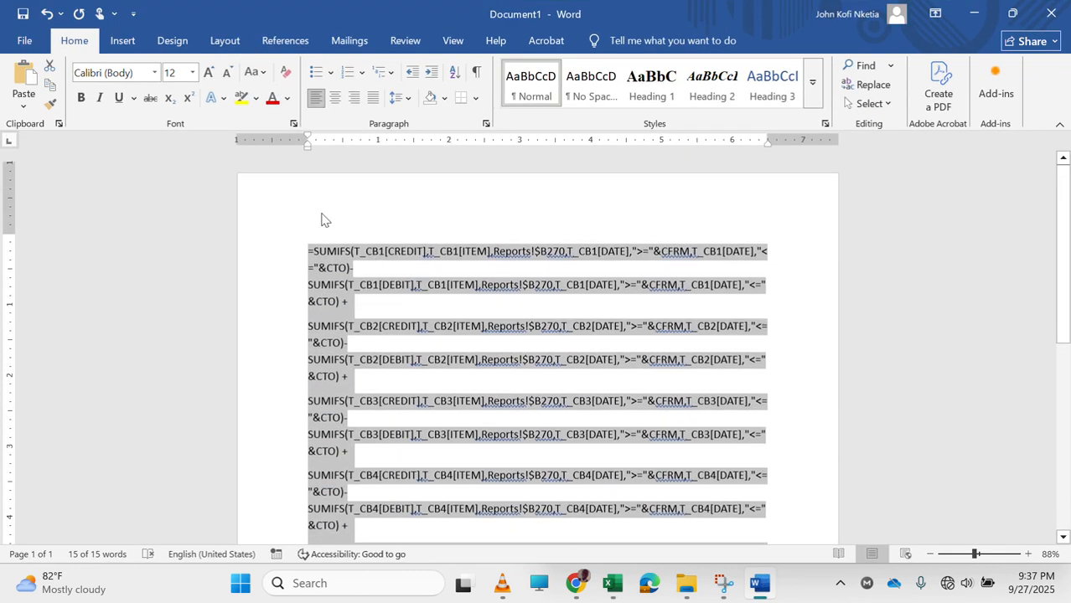
left_click(320, 222)
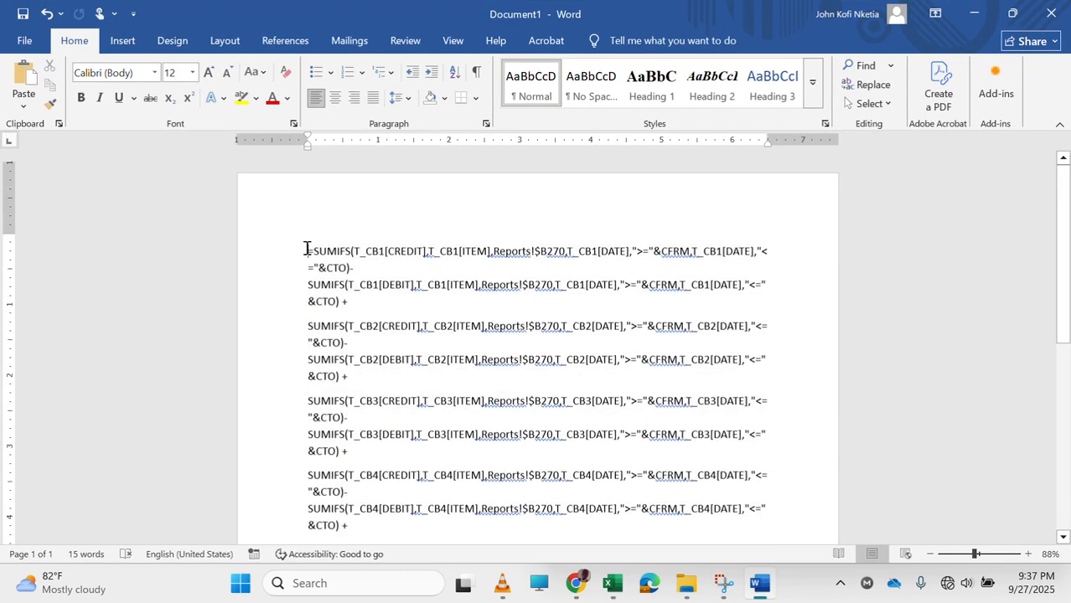
left_click(307, 250)
key("Return")
key("Up")
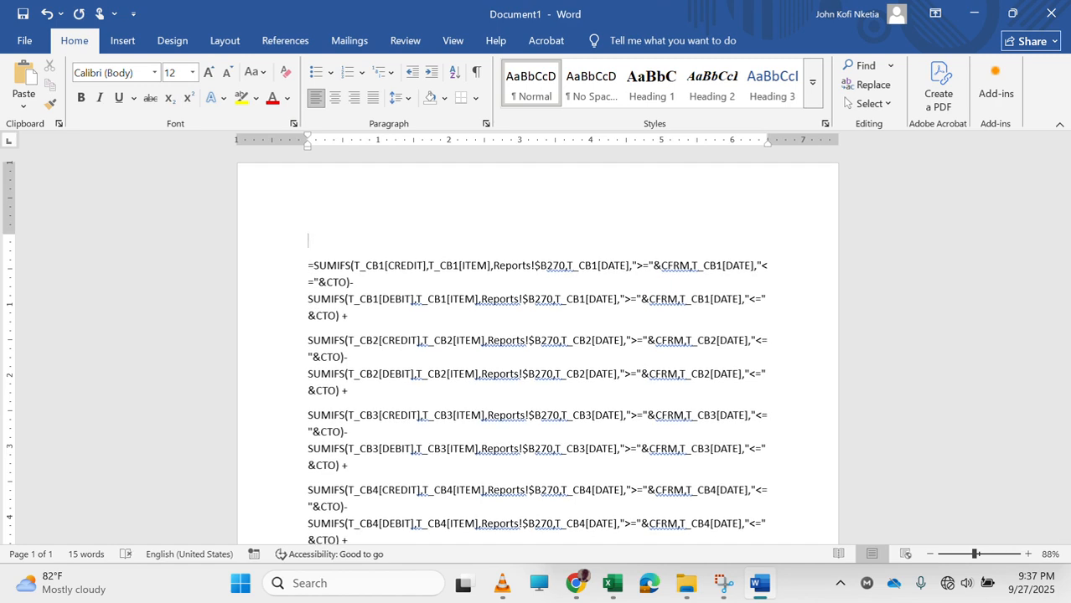
type("CURRENT EXPENSES")
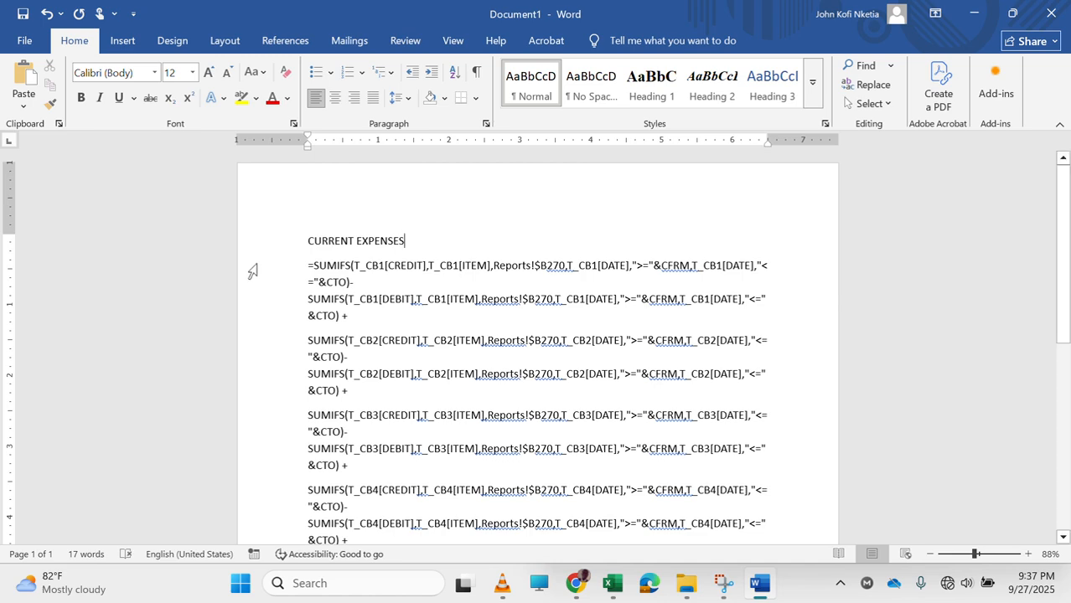
Copy the whole SUMIFS formula and paste it on a new page after the original.
left_click_drag(302, 264, 715, 451)
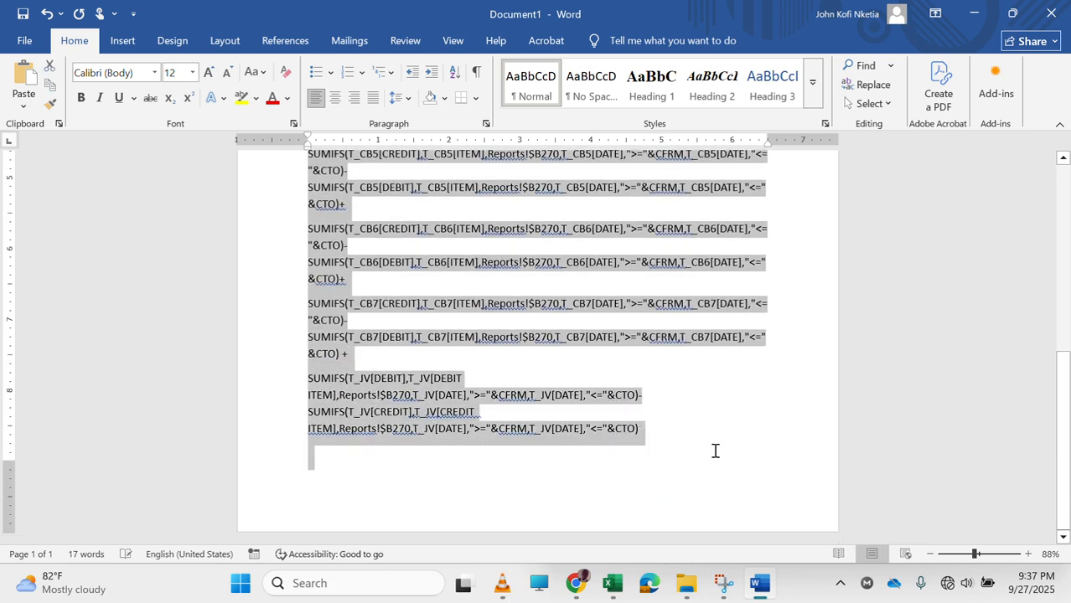
left_click(478, 508)
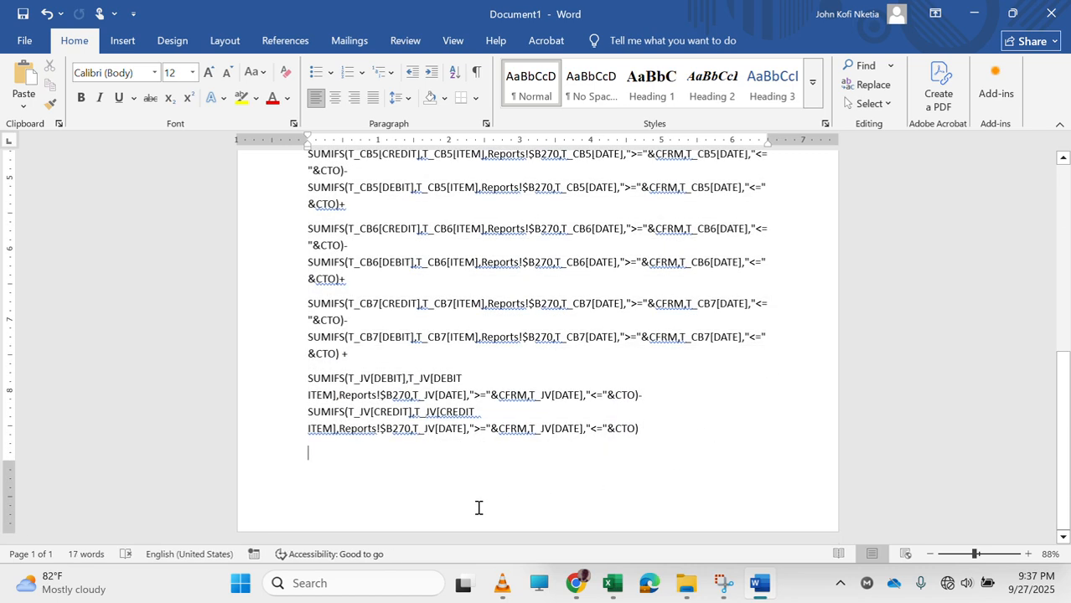
key("ctrl+Return")
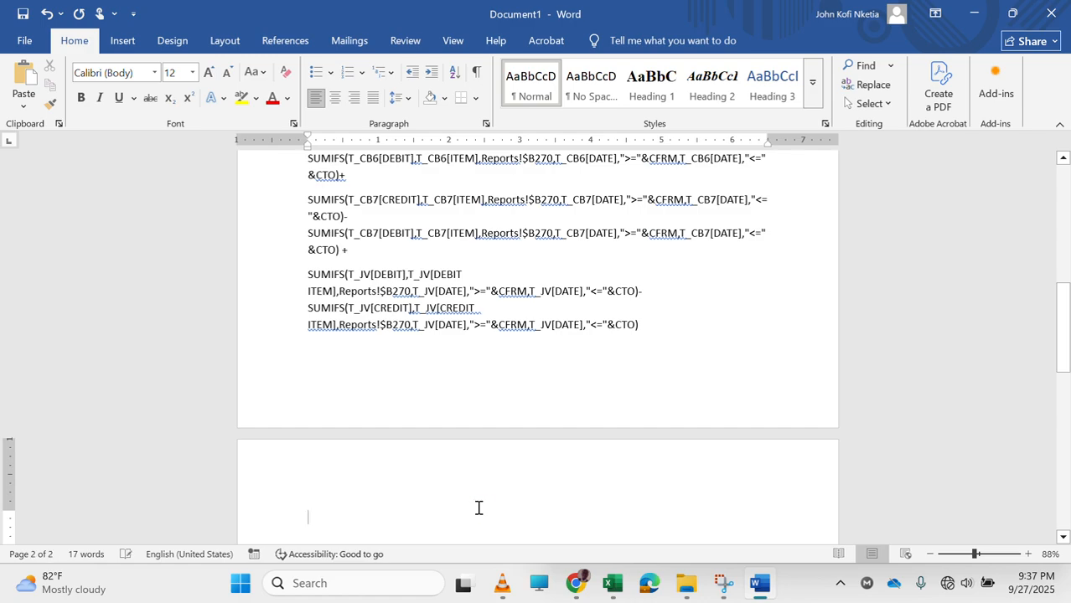
key("ctrl+v")
Add the heading "COMPARATIVE EXPENSES" on its own line above the formula copy on the second page.
scroll(432, 393, "up", 10)
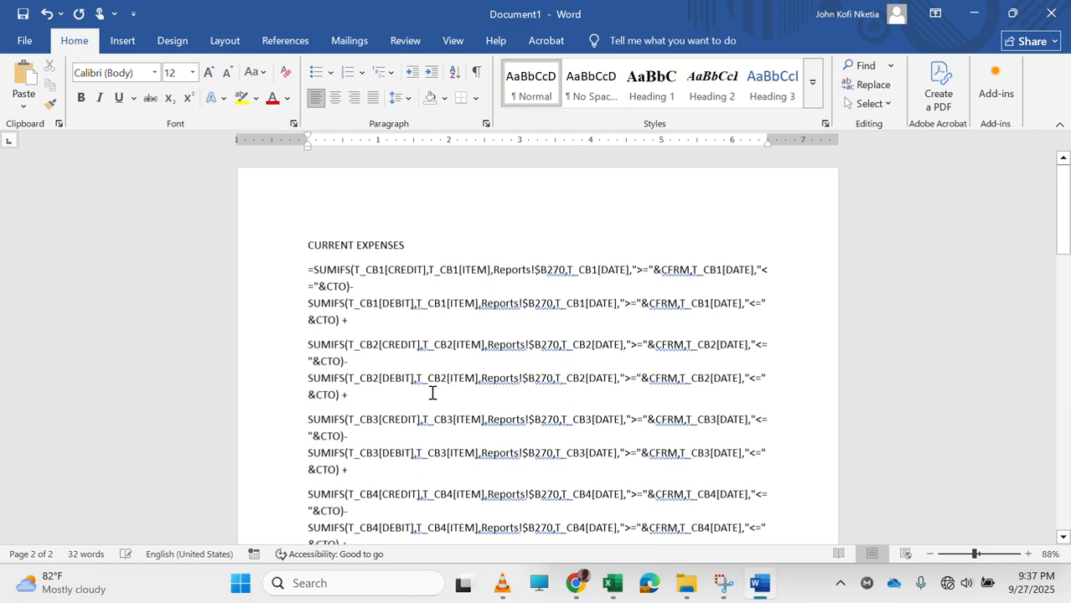
scroll(432, 390, "up", 6)
scroll(432, 391, "down", 4)
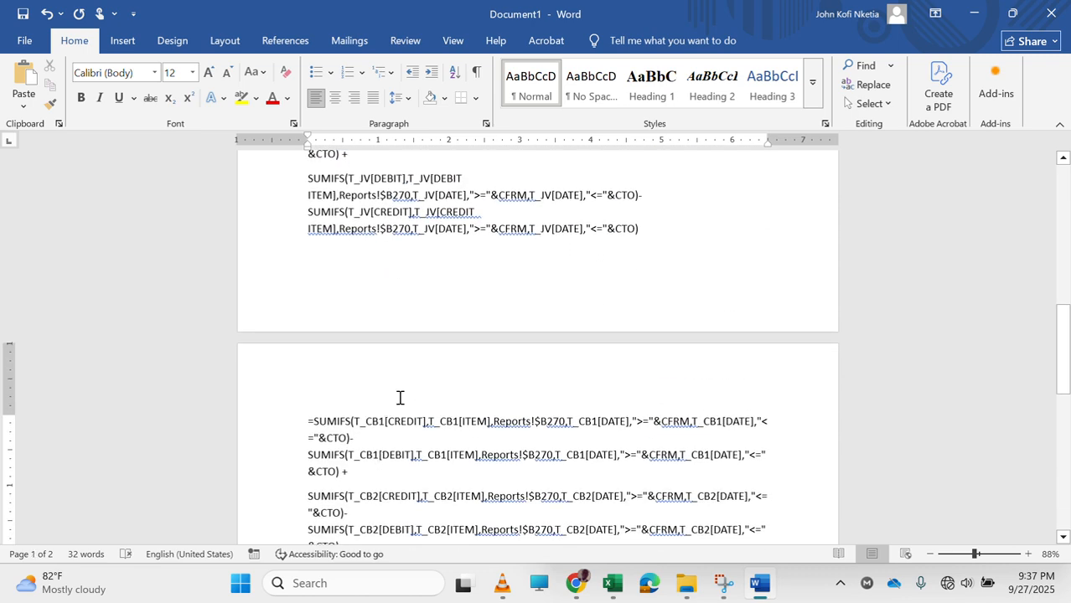
scroll(400, 398, "up", 8)
scroll(400, 398, "down", 9)
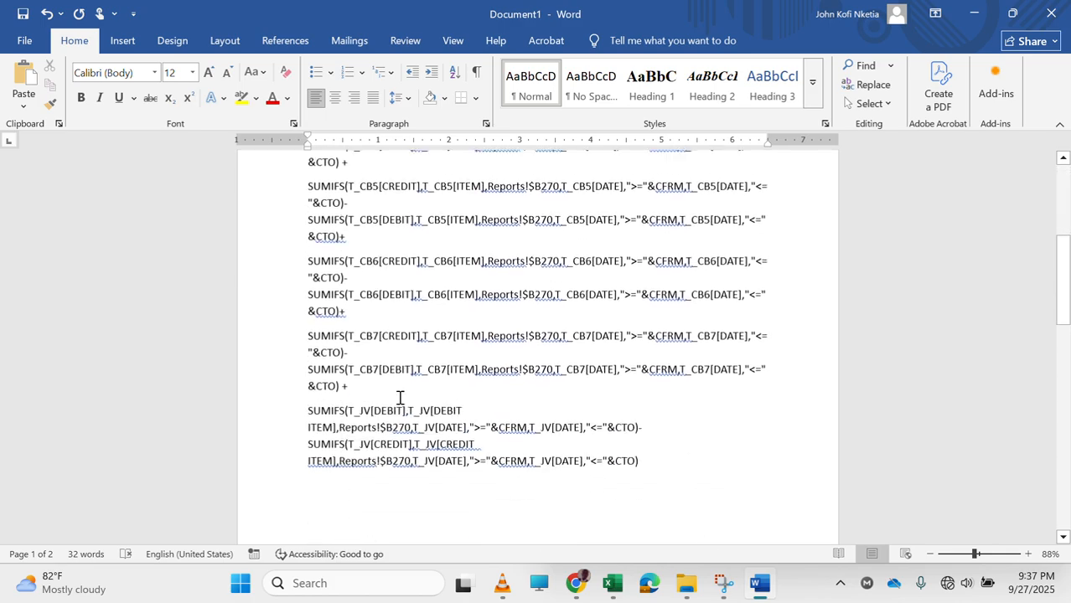
scroll(400, 398, "up", 5)
scroll(393, 402, "down", 3)
scroll(390, 394, "up", 1)
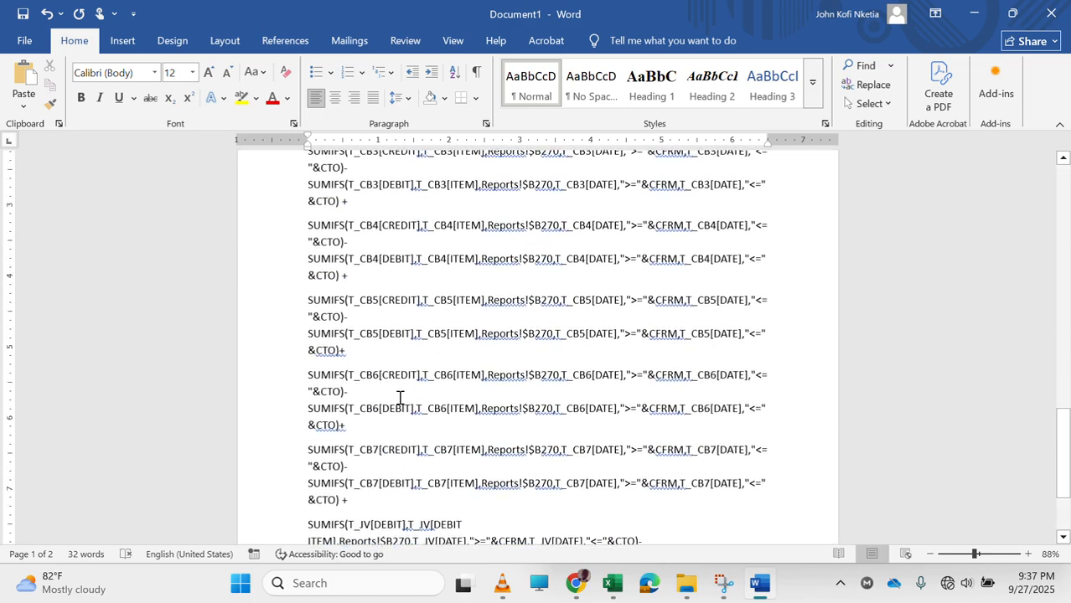
scroll(378, 324, "down", 4)
left_click(335, 277)
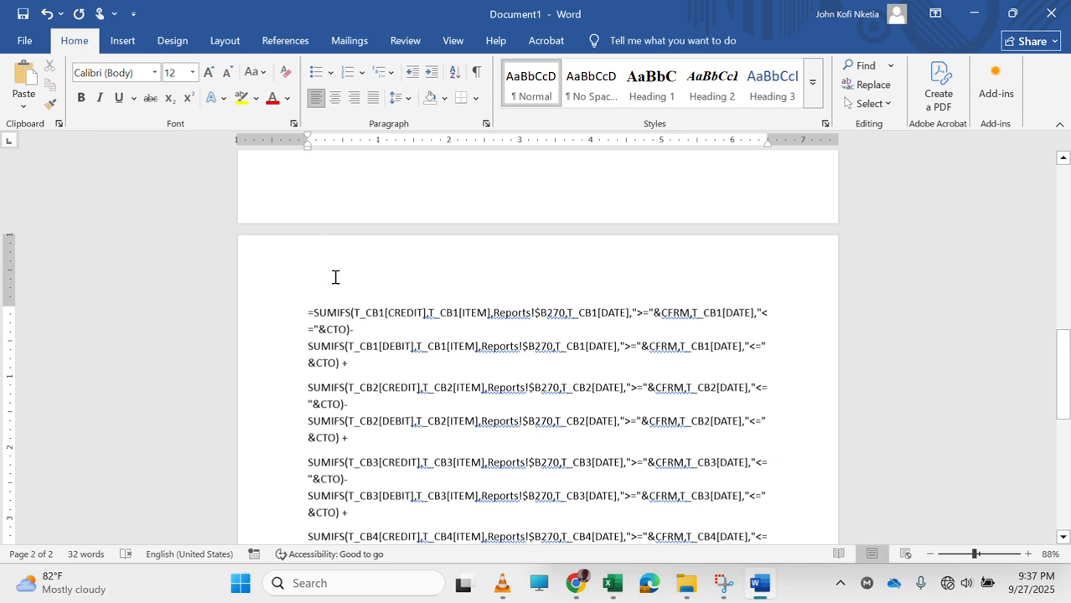
key("Return")
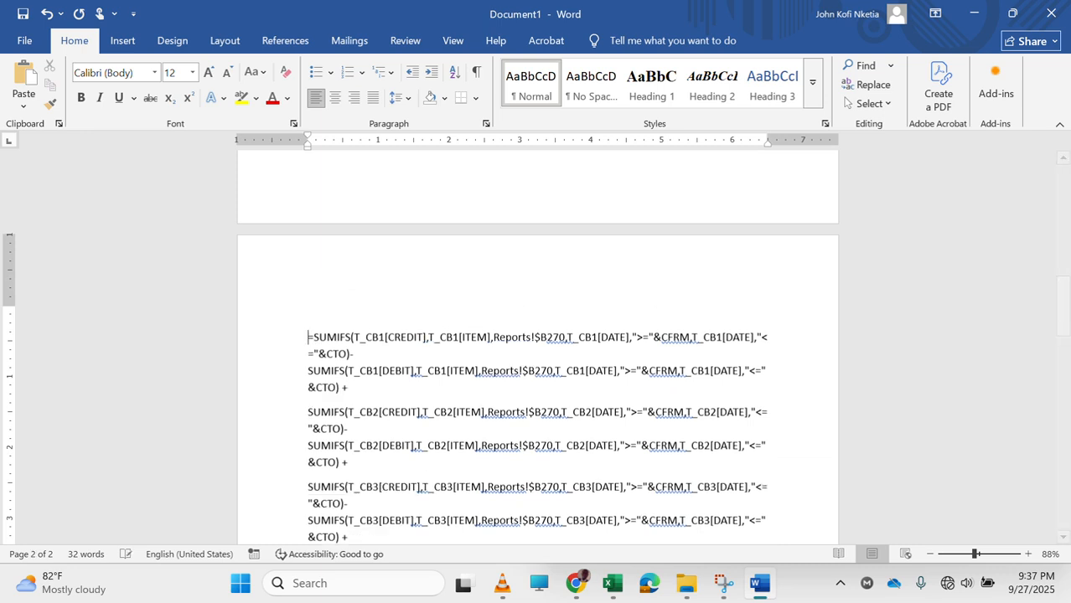
type("COMPARATIVE EXPENSE")
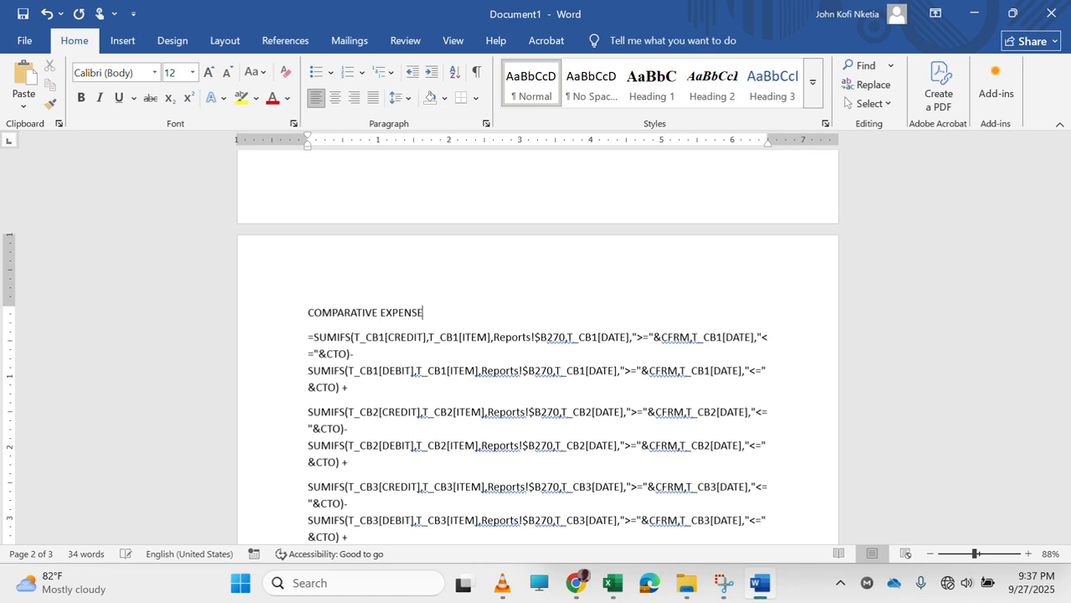
Make the COMPARATIVE EXPENSES and CURRENT EXPENSES headings bold.
key("ctrl+shift+Left")
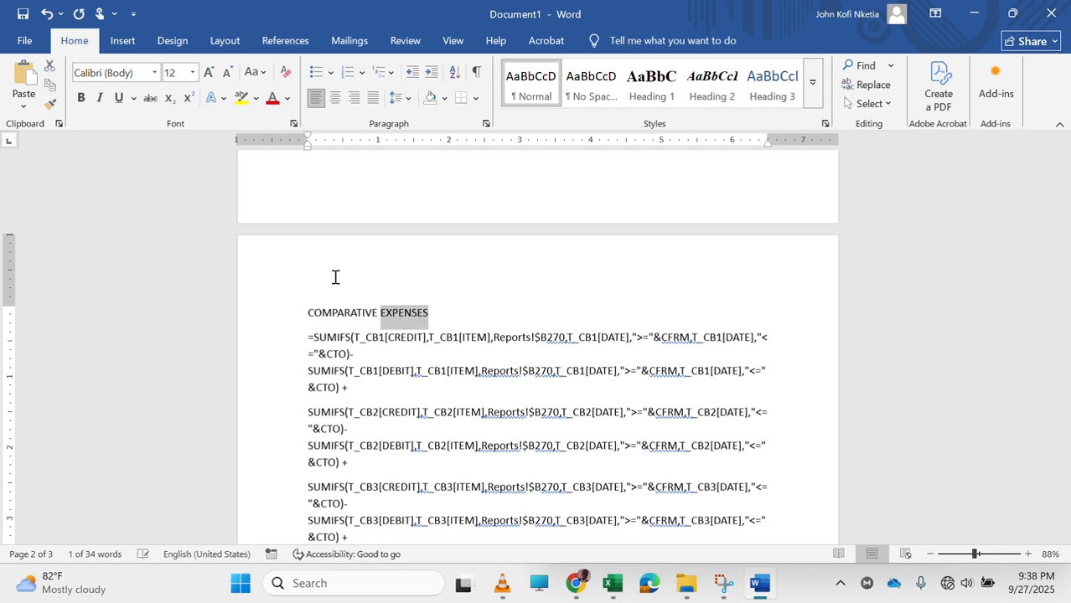
key("ctrl+shift+Left")
key("ctrl+b")
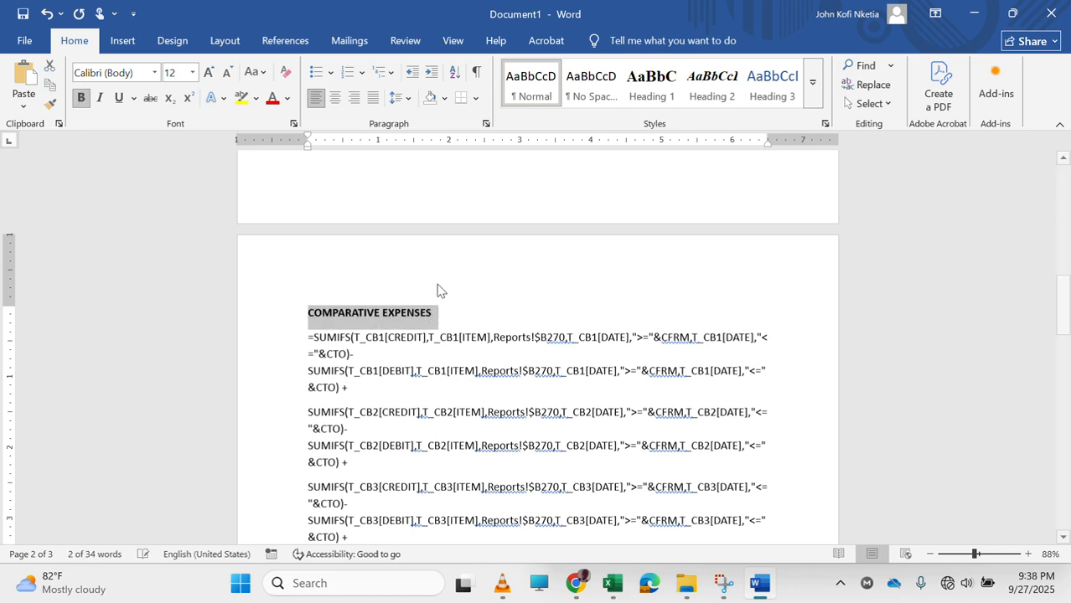
scroll(389, 281, "down", 10)
scroll(475, 306, "down", 1)
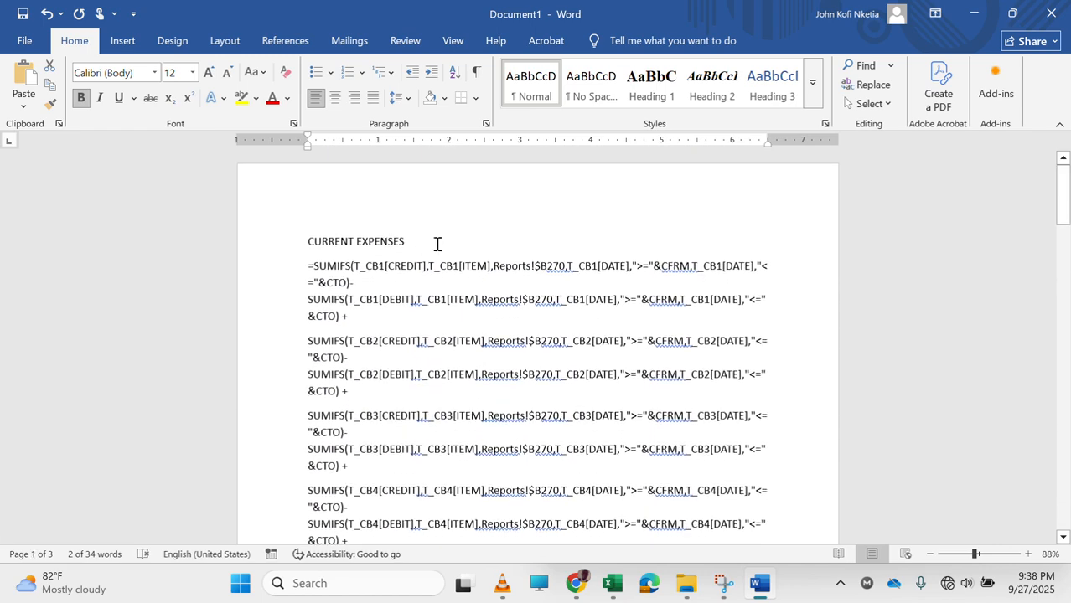
left_click(287, 244)
key("ctrl+b")
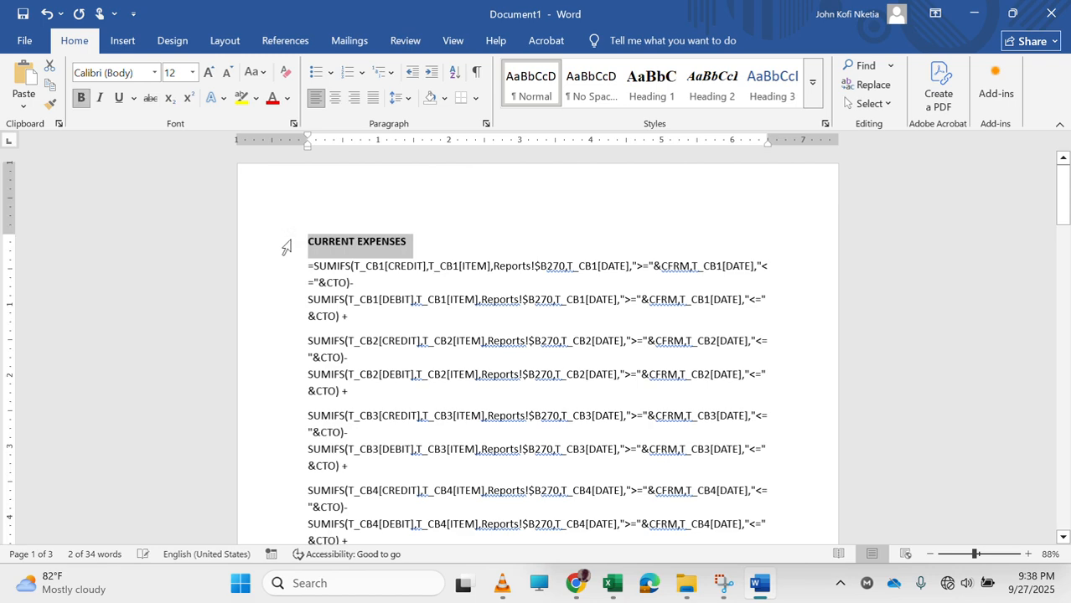
Select the formula under COMPARATIVE EXPENSES, set up replacing CFRM with COFRM, and find its first occurrence.
scroll(500, 428, "down", 12)
scroll(500, 428, "up", 6)
scroll(500, 431, "down", 14)
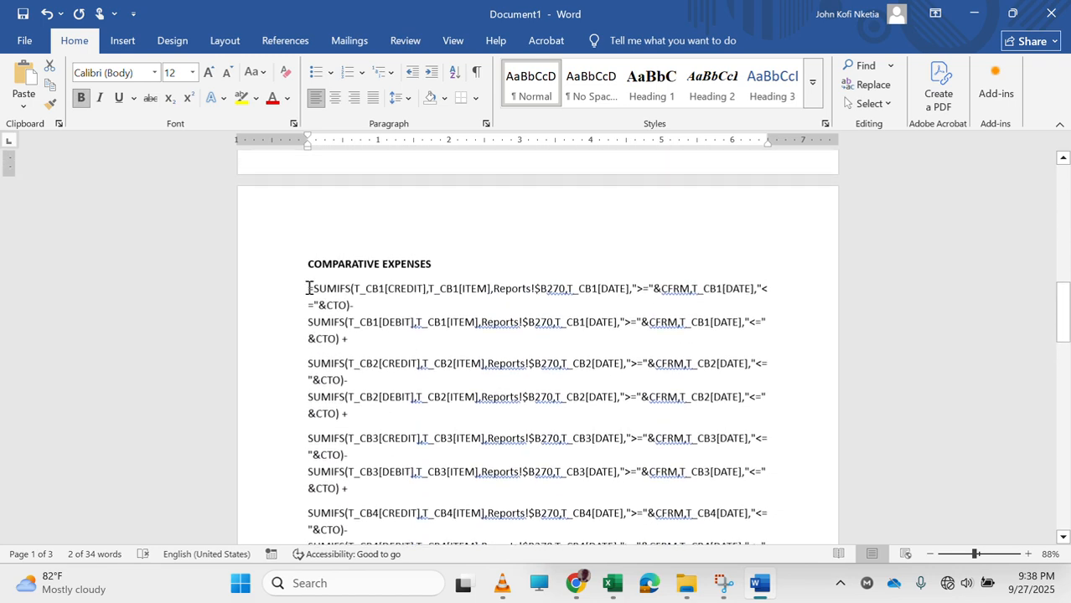
left_click_drag(309, 288, 649, 209)
scroll(552, 306, "up", 5)
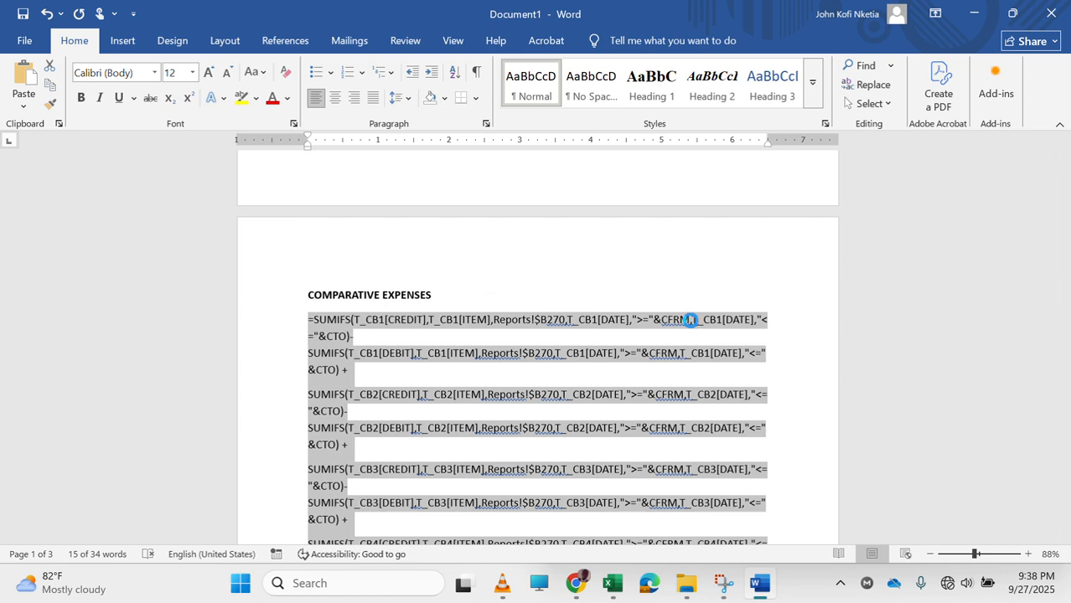
key("ctrl+h")
left_click_drag(689, 320, 475, 354)
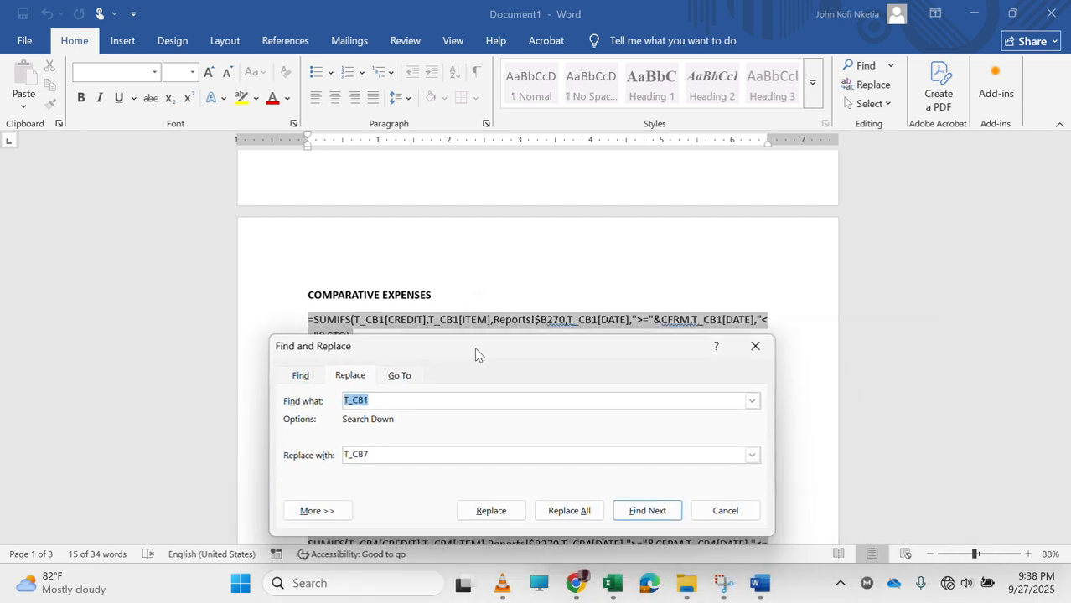
type("C")
key("Tab")
type("C")
left_click(515, 515)
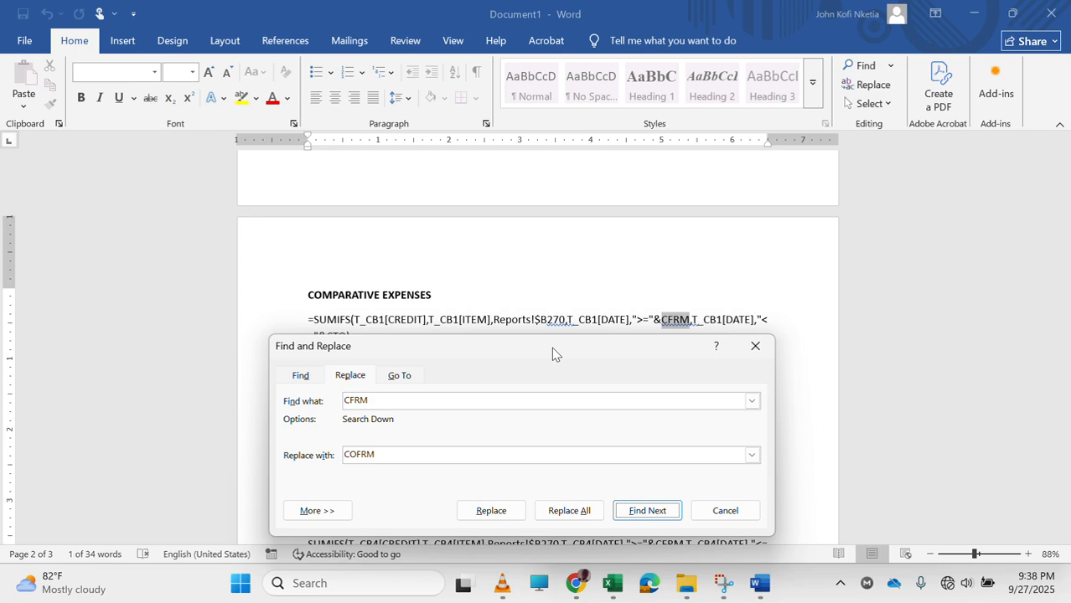
Replace each CFRM with COFRM throughout the selected COMPARATIVE EXPENSES formula, without continuing the search outside the selection.
left_click_drag(551, 347, 329, 243)
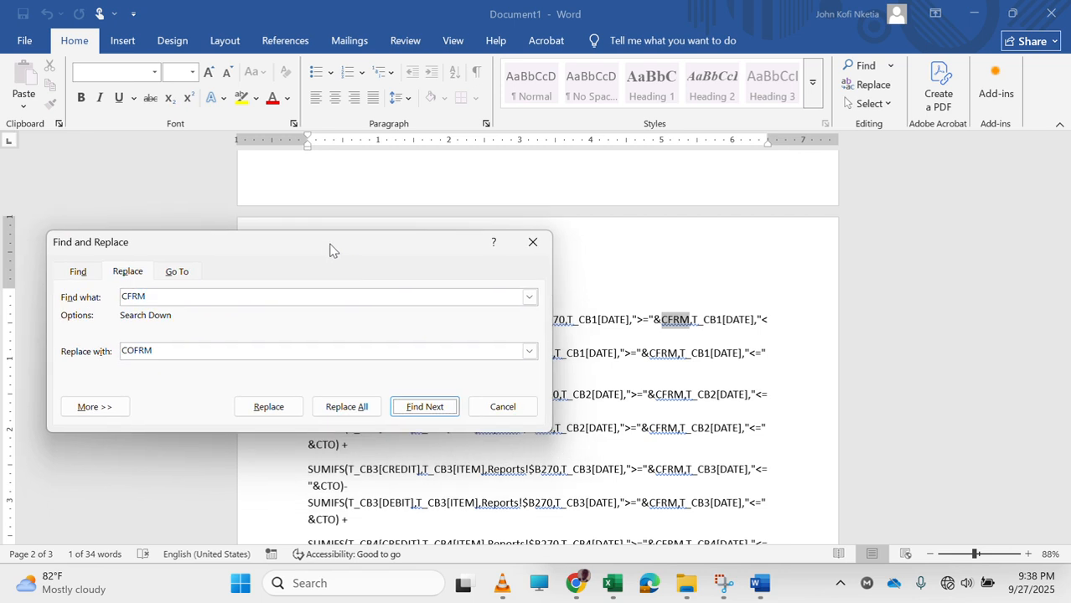
left_click(268, 412)
left_click(269, 414)
left_click(268, 412)
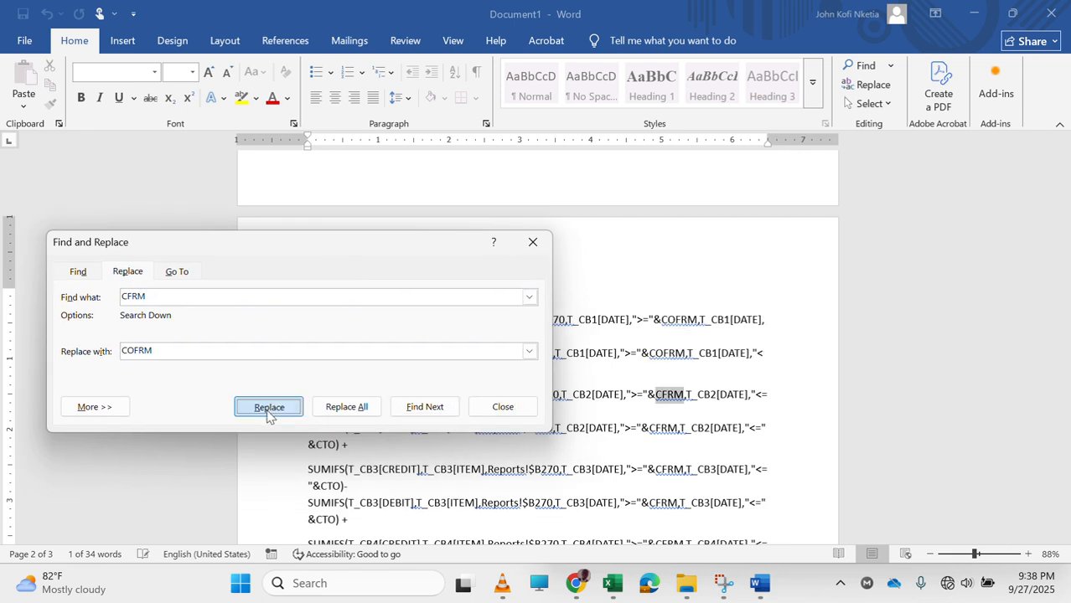
left_click(268, 412)
left_click(269, 412)
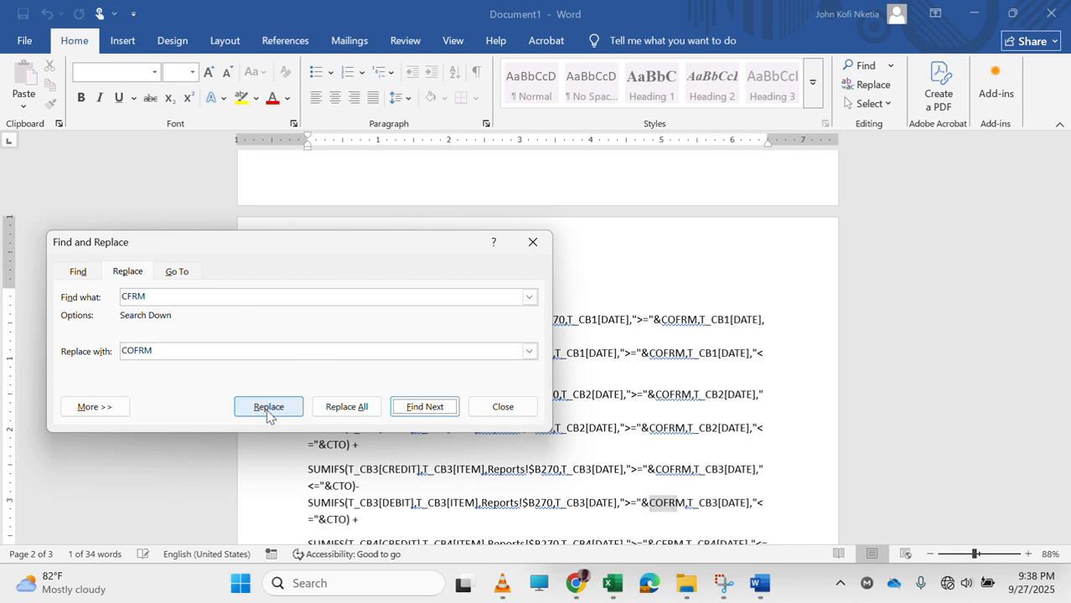
left_click(268, 412)
left_click(268, 412)
left_click(268, 412)
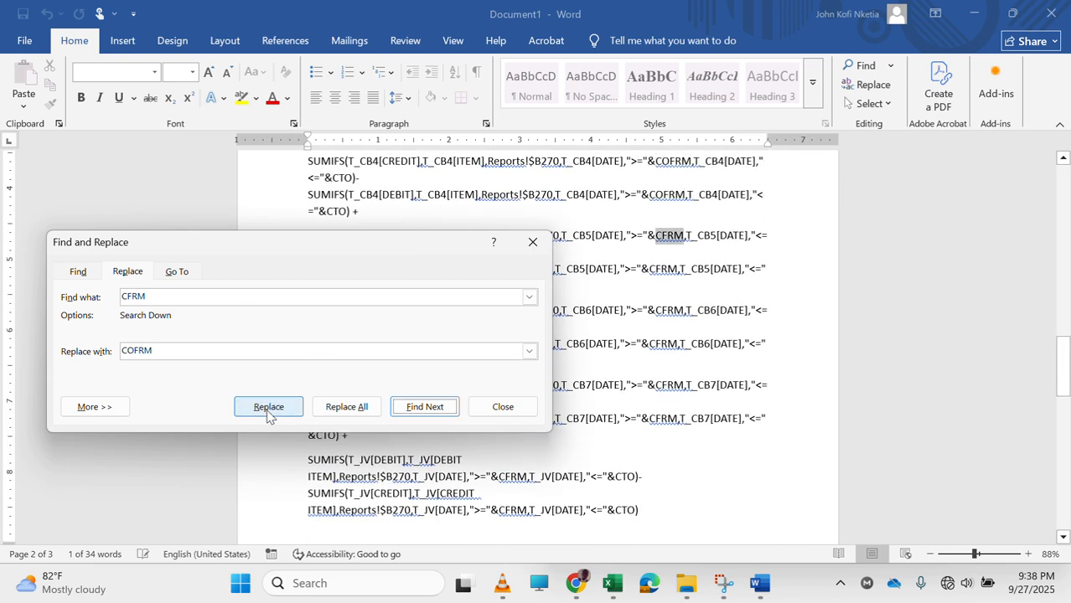
left_click(268, 412)
left_click(268, 412)
left_click(268, 412)
left_click(268, 411)
left_click(268, 410)
left_click(268, 410)
left_click(268, 409)
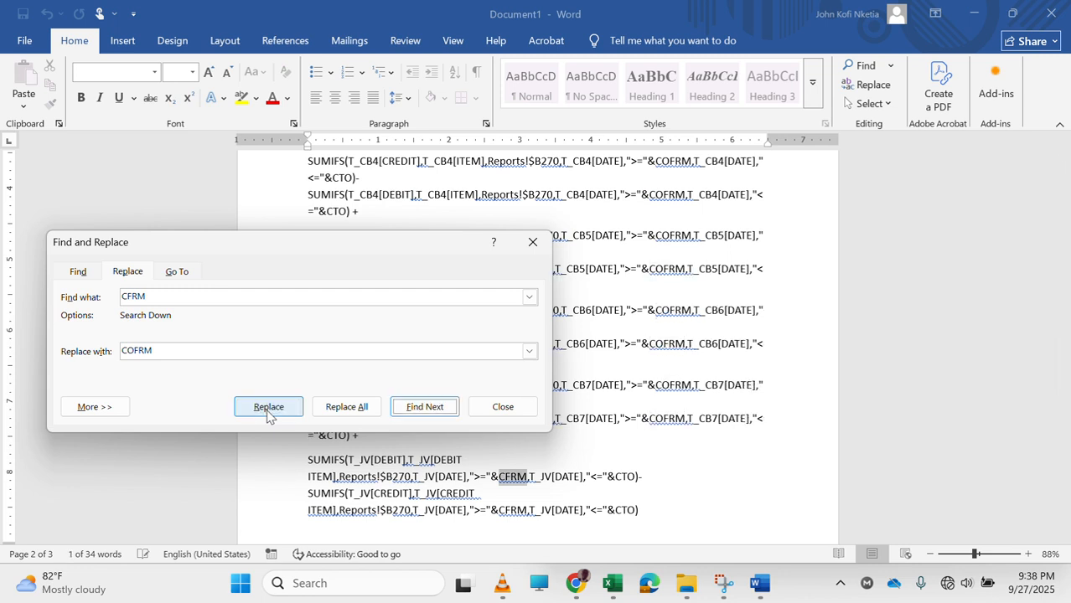
left_click(268, 409)
left_click(268, 409)
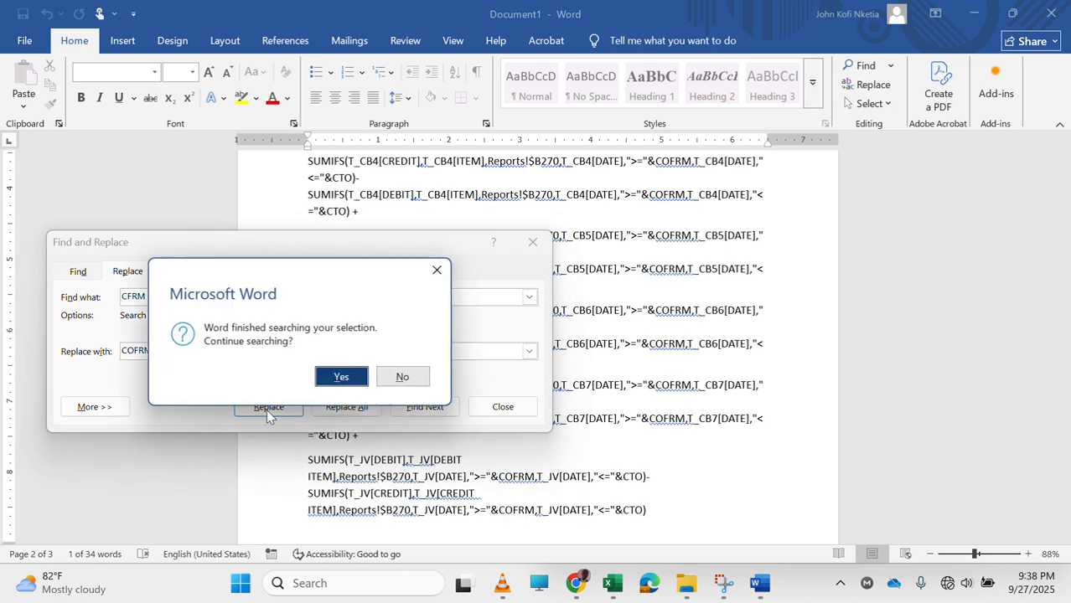
left_click(402, 378)
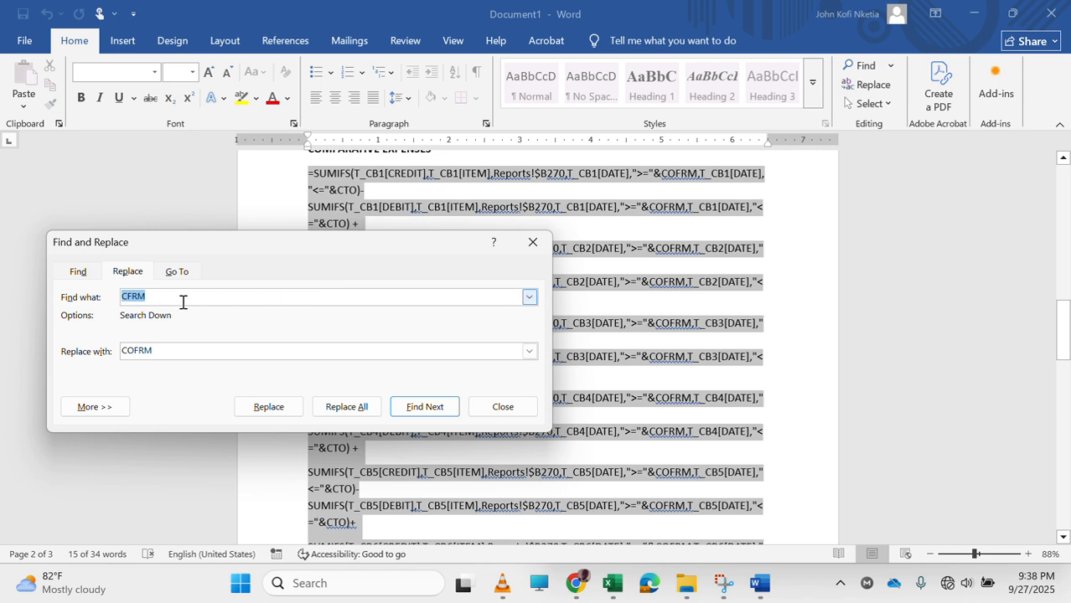
Replace each CTO with COTO in the selected COMPARATIVE EXPENSES formula only, and close Find and Replace.
type("CTO")
key("Tab")
type("C")
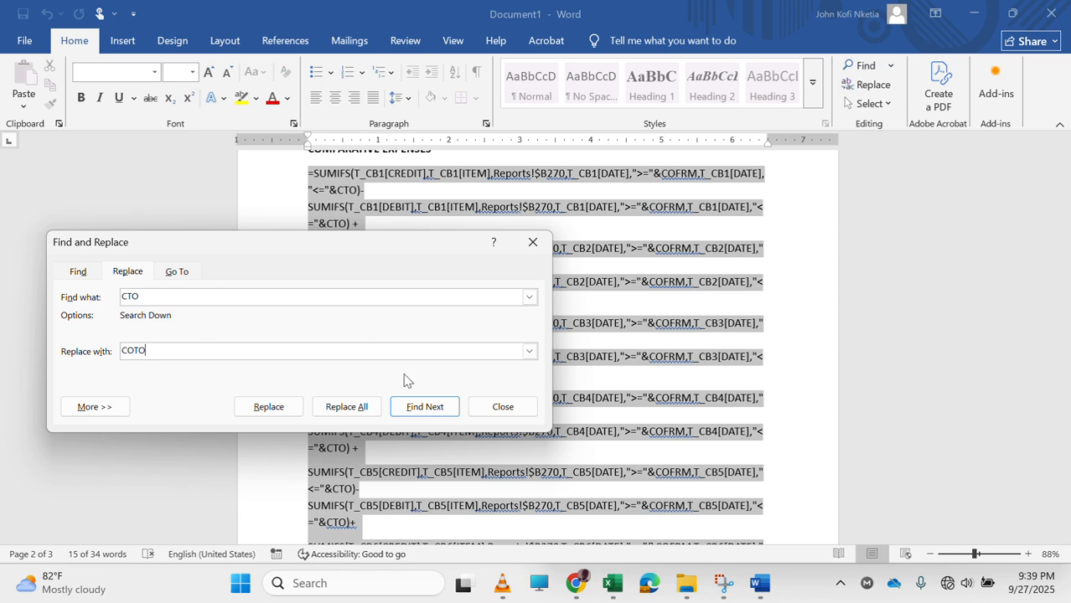
left_click(268, 408)
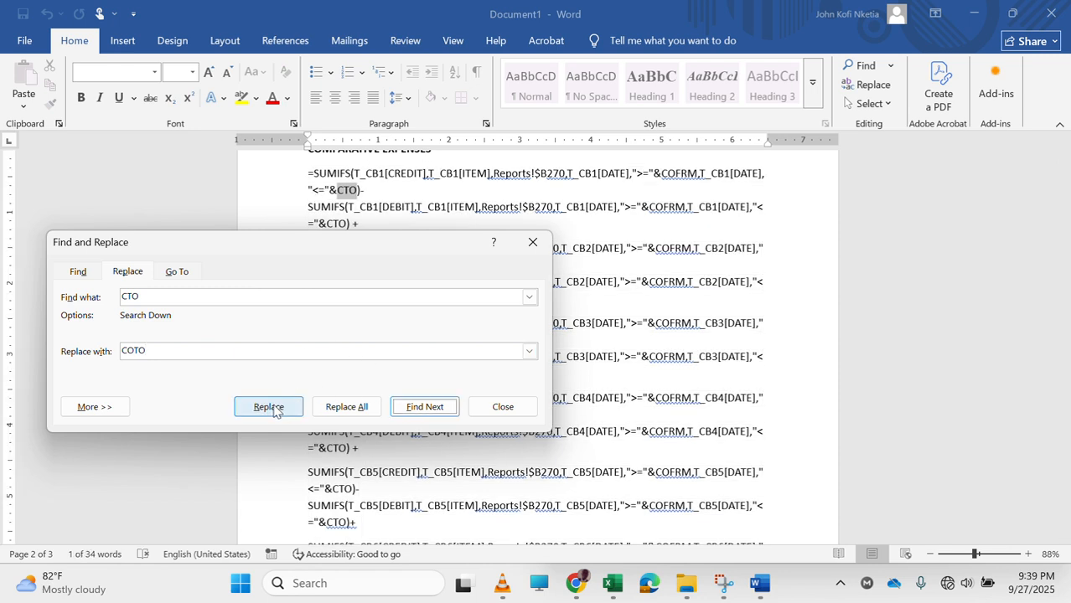
left_click(270, 408)
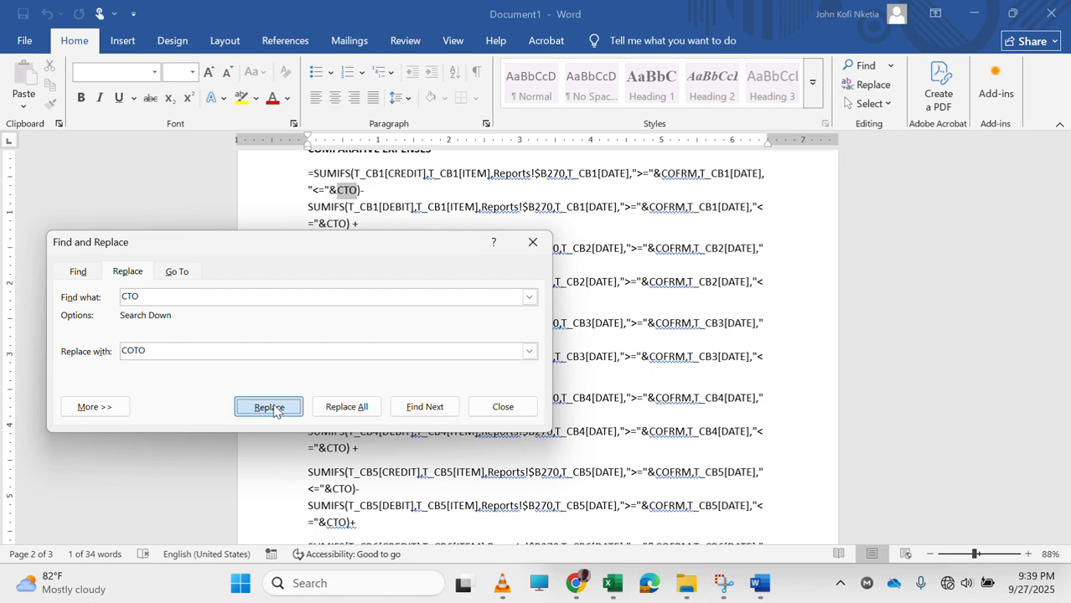
left_click(264, 180)
left_click(263, 180)
left_click(264, 180)
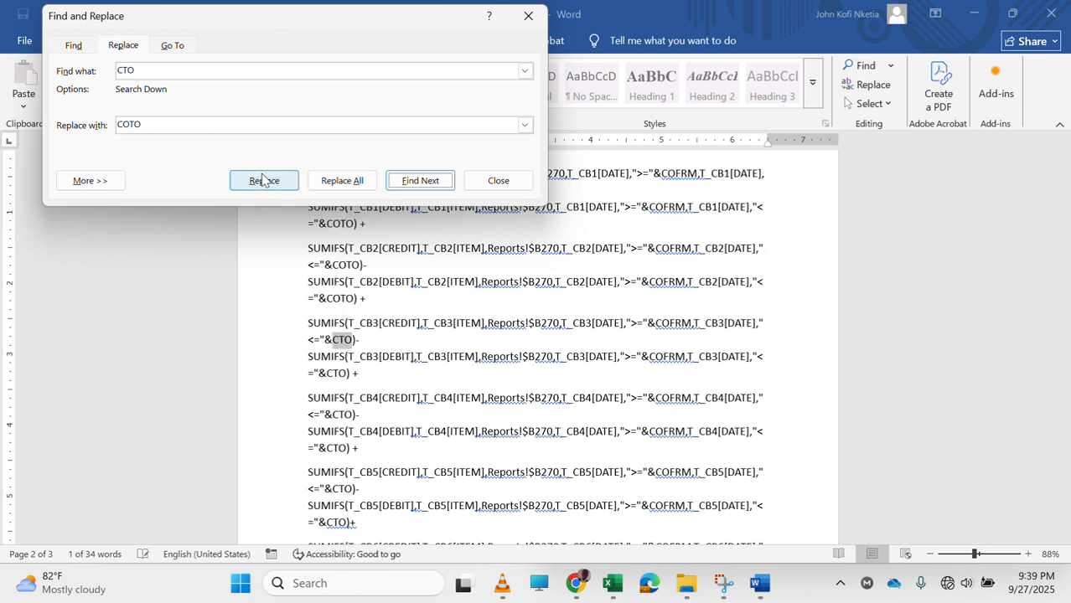
left_click(264, 180)
left_click(264, 180)
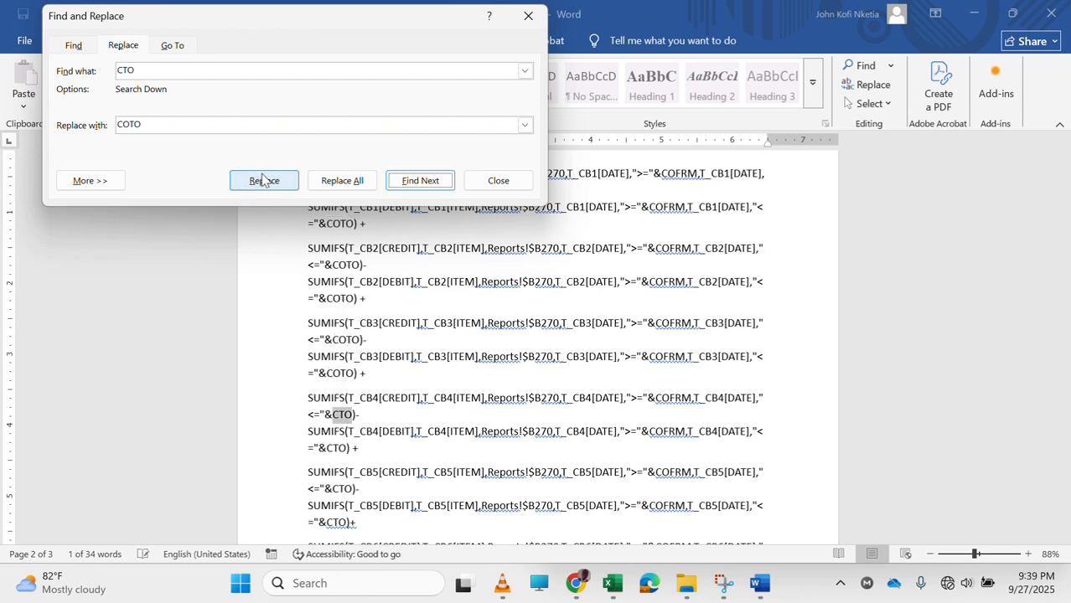
left_click(264, 180)
left_click(264, 180)
left_click(264, 180)
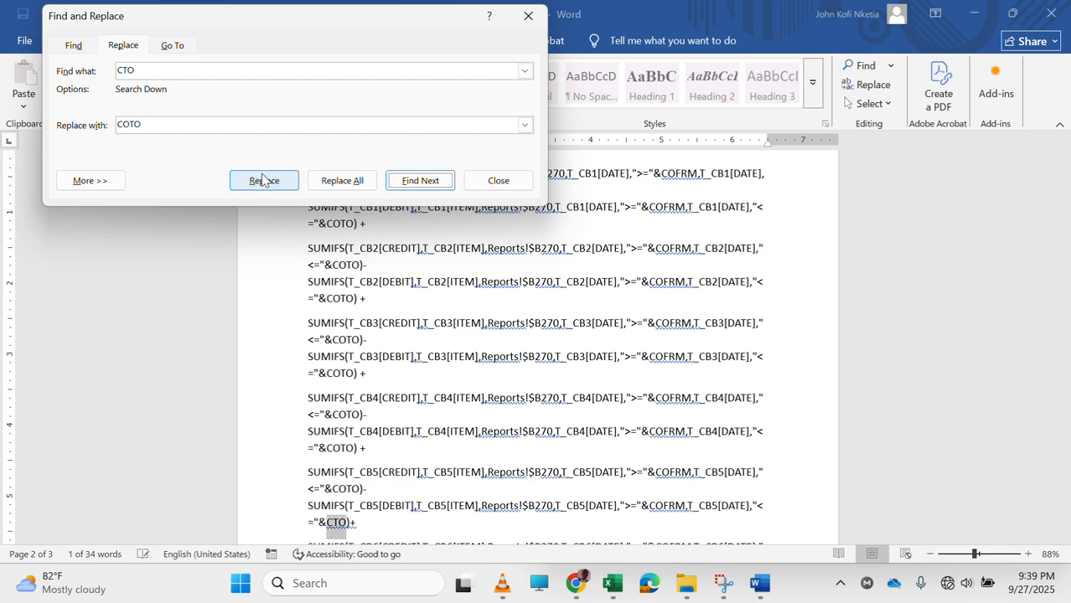
left_click(264, 180)
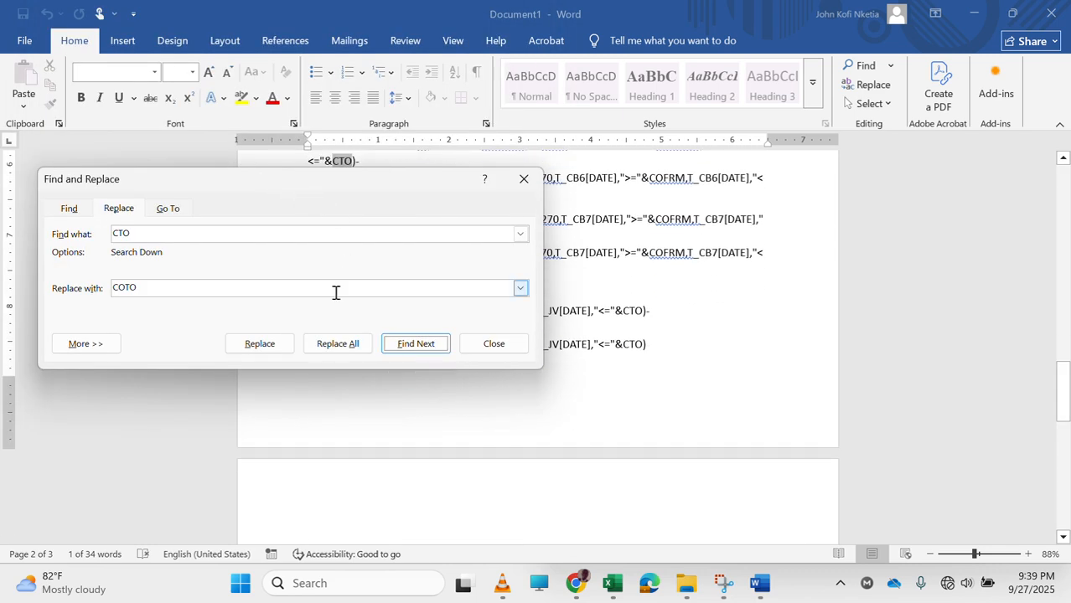
left_click(261, 344)
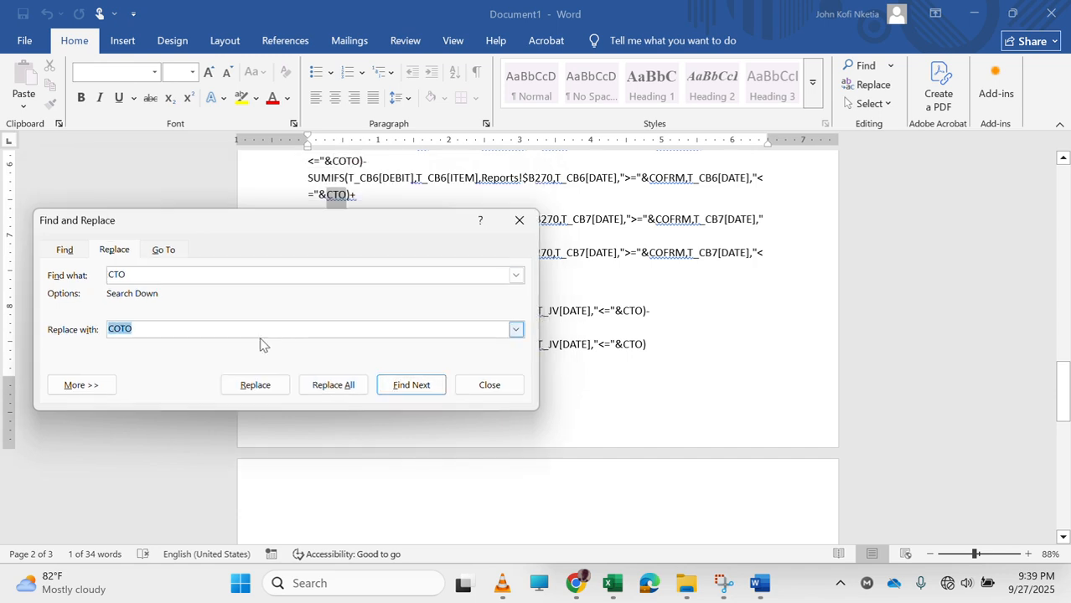
left_click(256, 383)
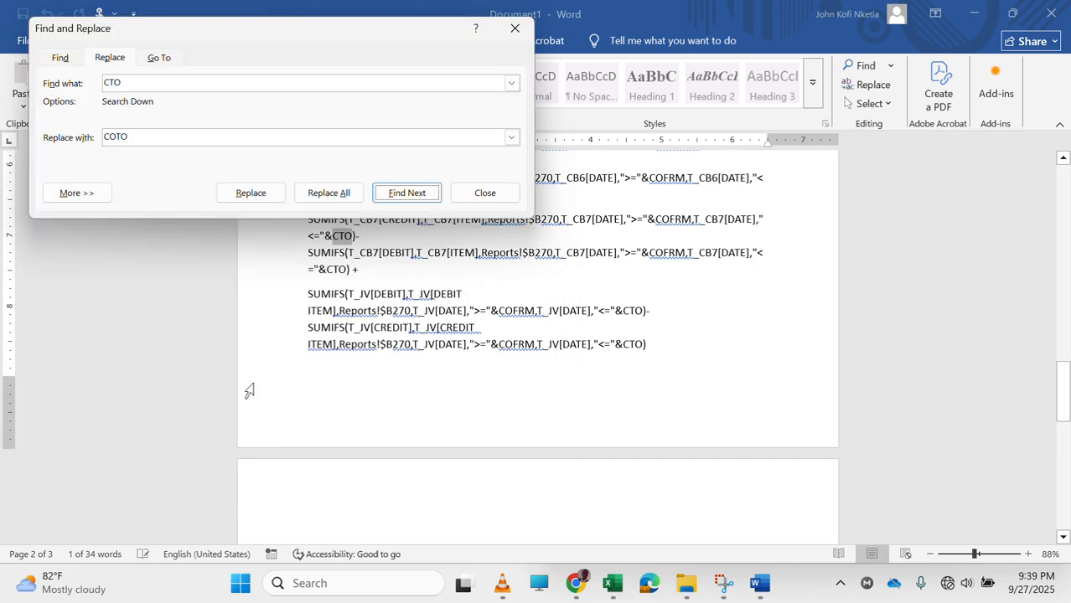
left_click(253, 195)
left_click(253, 195)
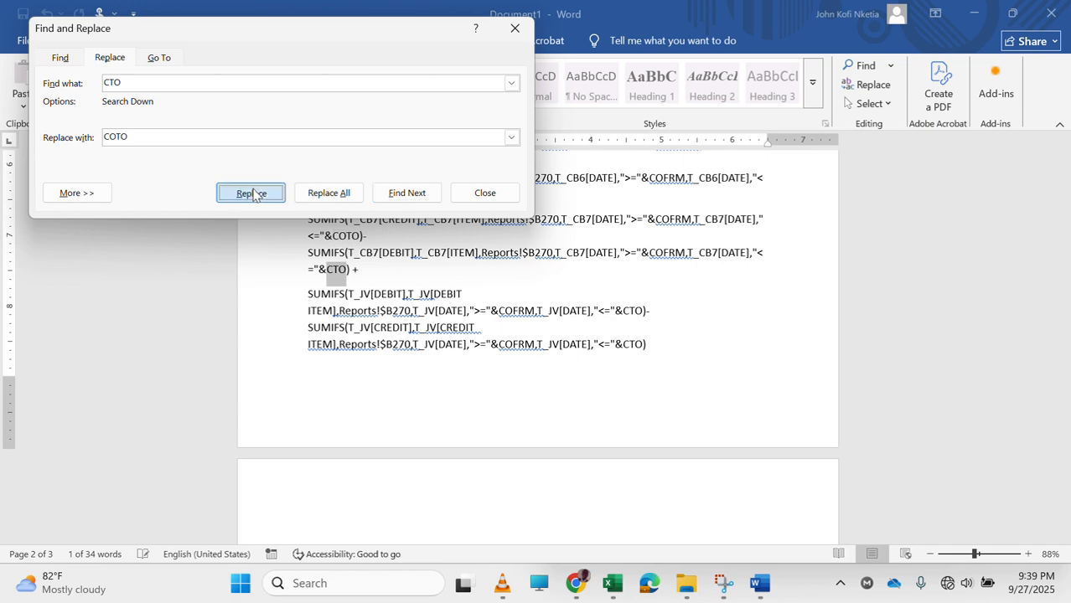
left_click(253, 194)
left_click(253, 195)
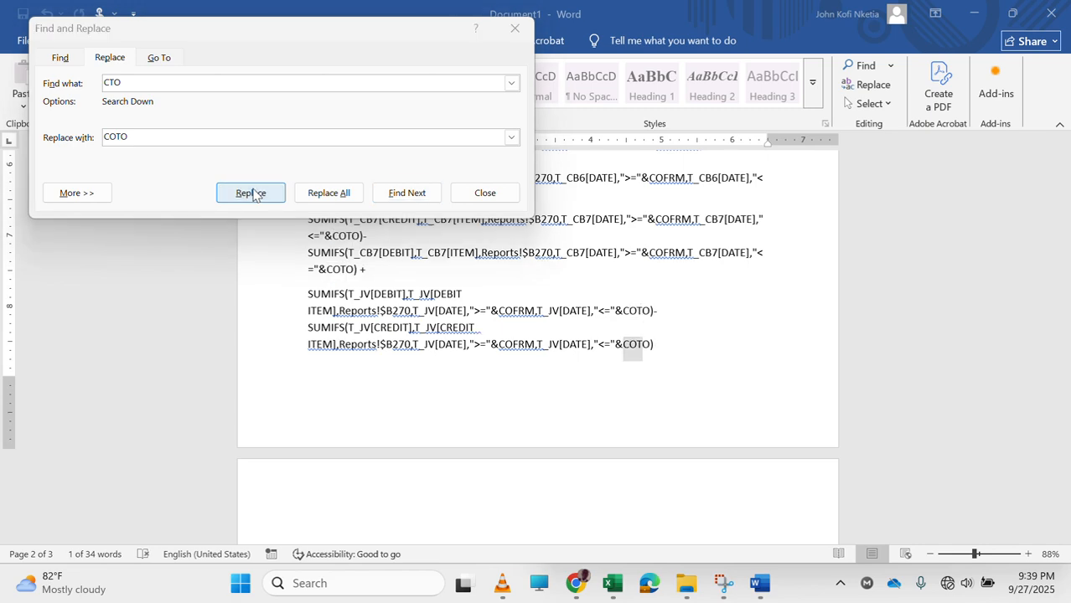
left_click(384, 163)
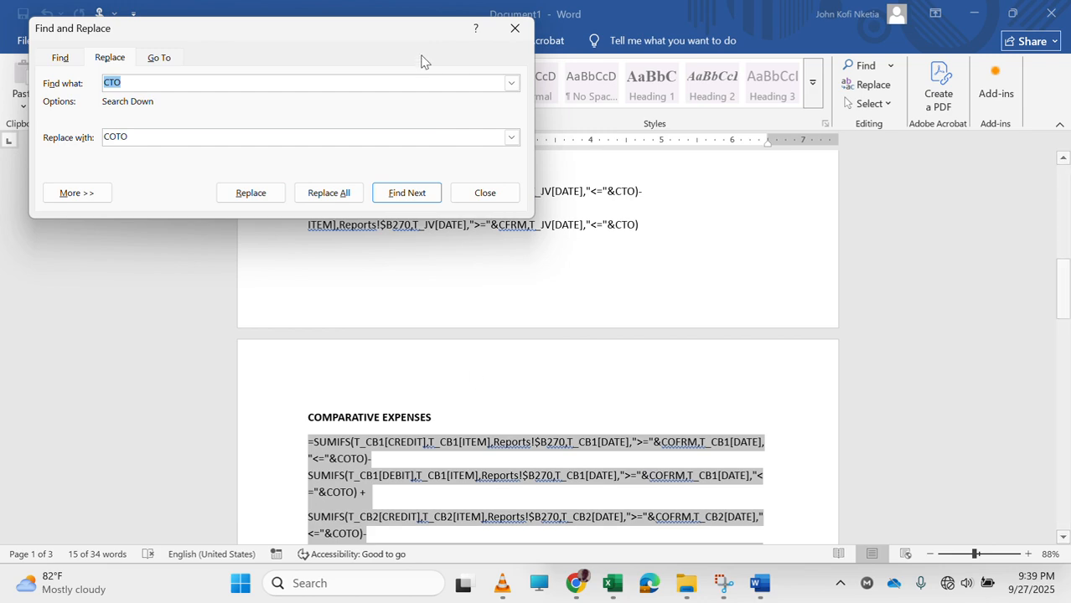
left_click_drag(317, 46, 892, 182)
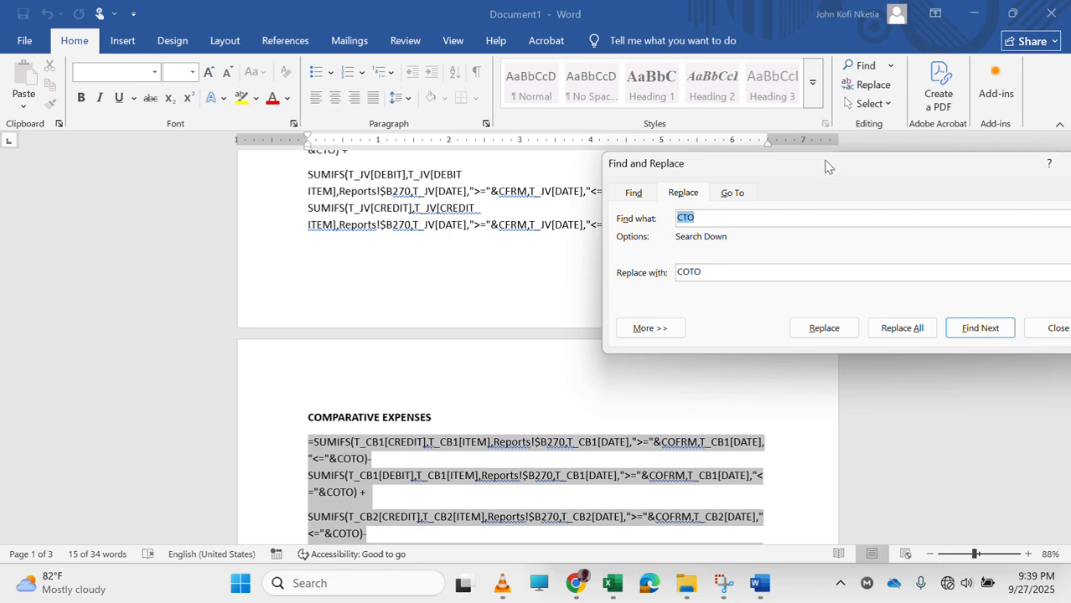
left_click_drag(825, 165, 370, 186)
left_click(622, 191)
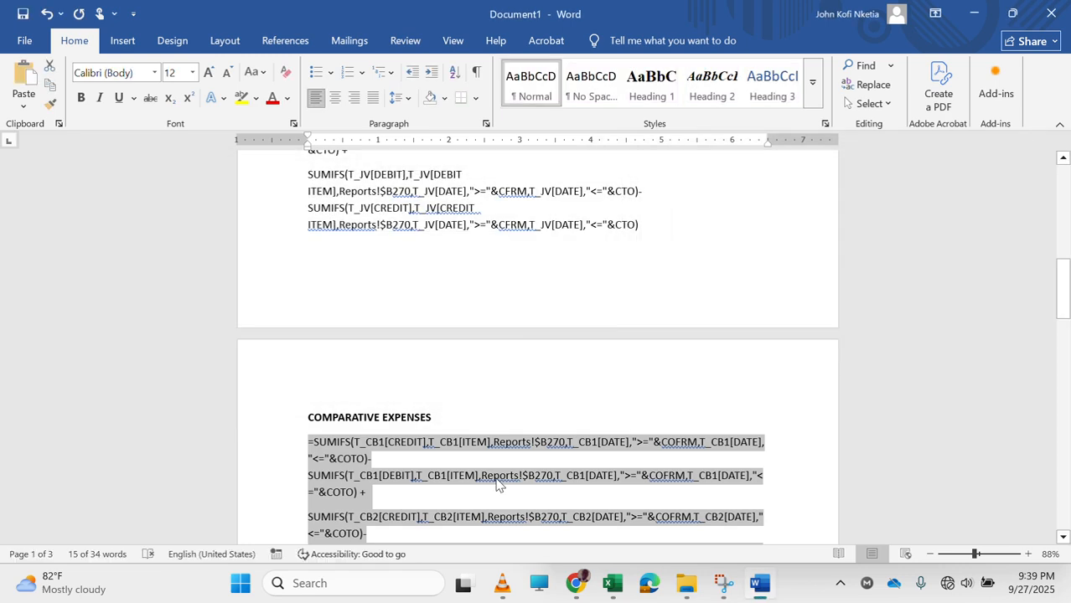
Copy the comparative formula, switch to the New Training workbook in Excel, and paste it over the existing formula in Reports cell E270.
scroll(498, 485, "down", 5)
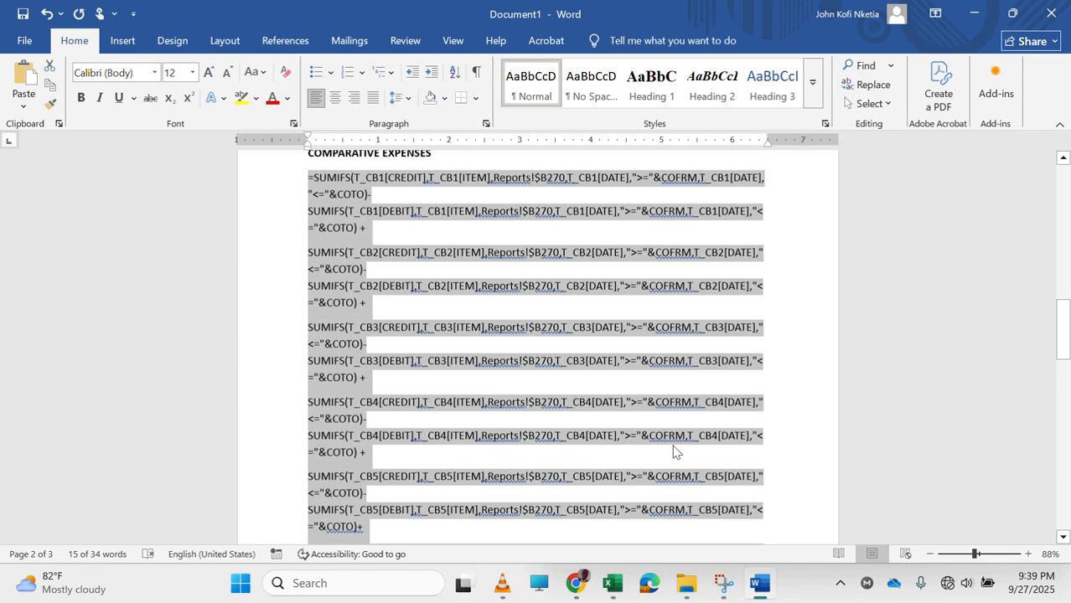
mouse_move(604, 590)
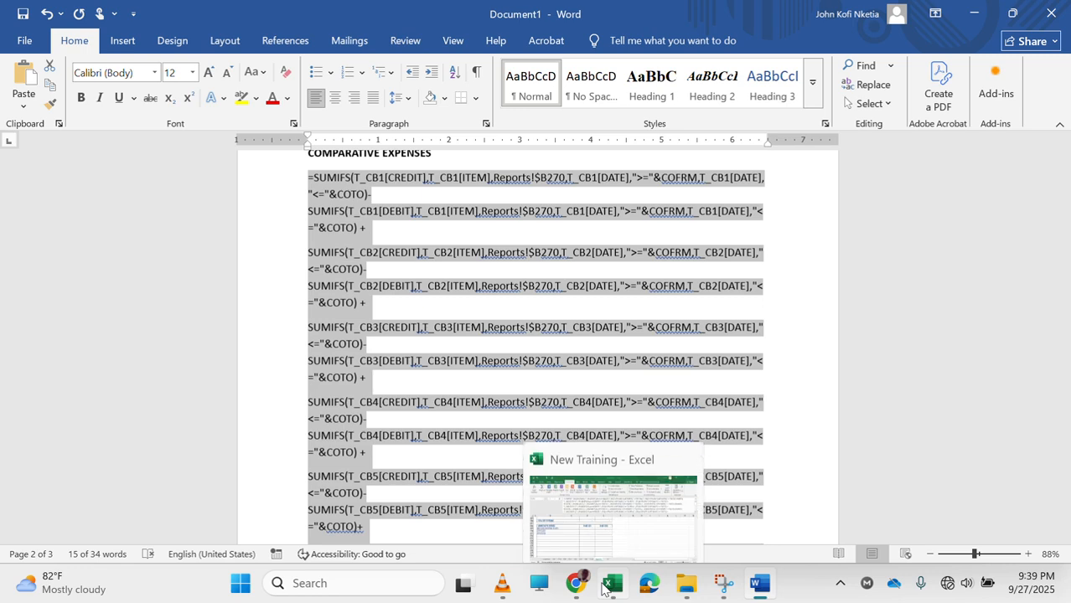
left_click(597, 513)
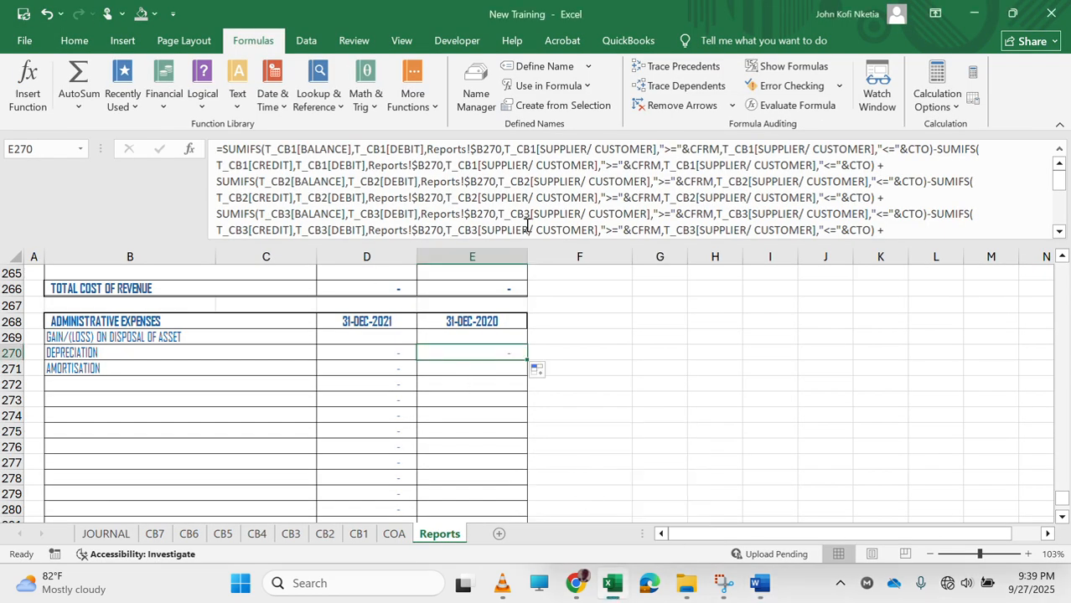
left_click(214, 149)
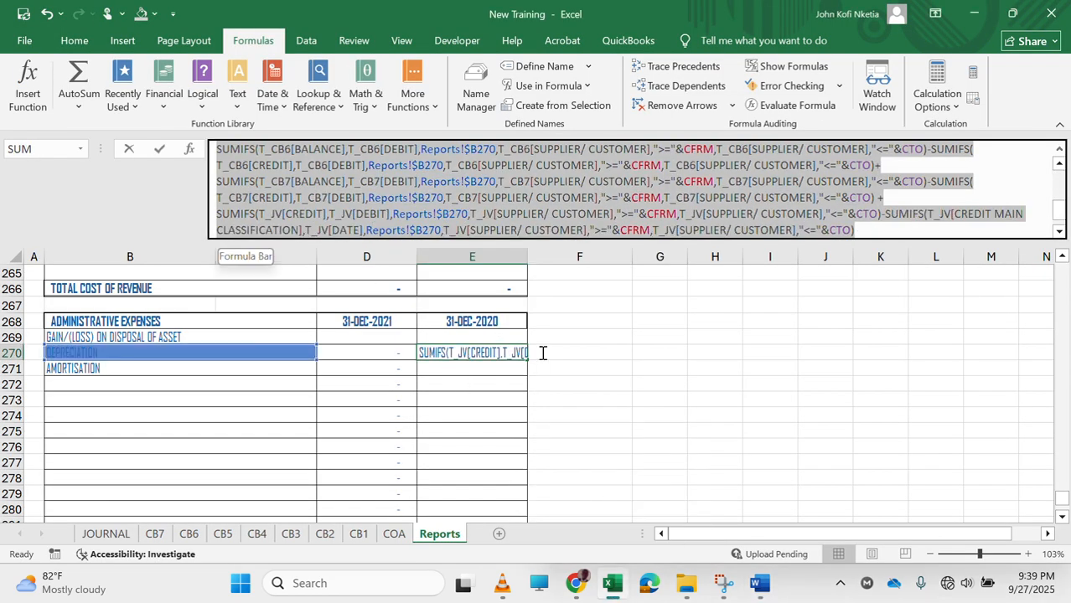
key("ctrl+End")
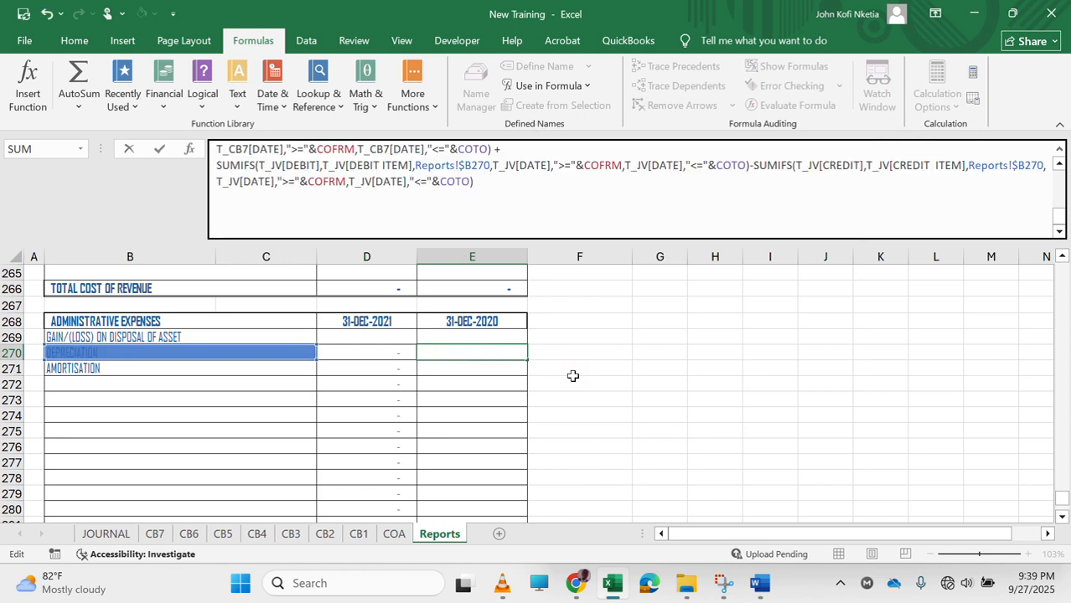
key("BackSpace")
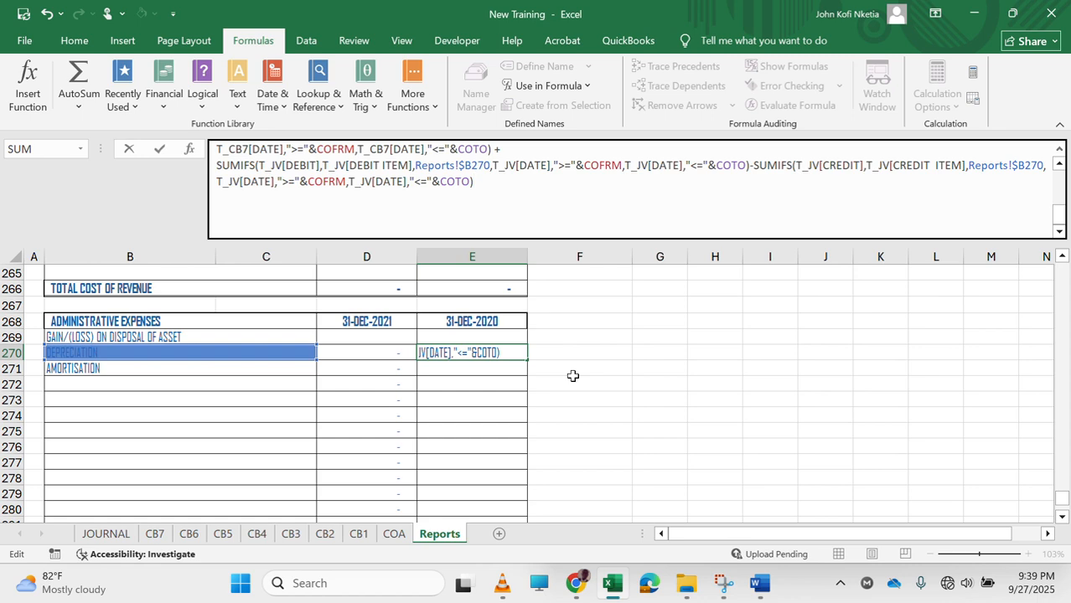
key("ctrl+Return")
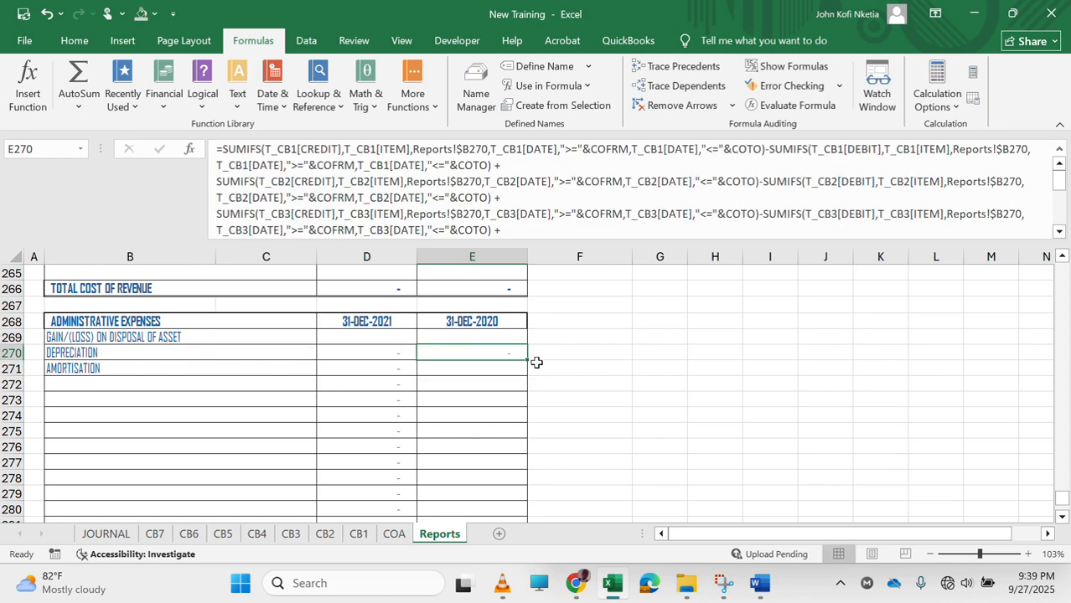
Fill the comparative formula from E270 down the 31-DEC-2020 column of the administrative expenses table.
left_click_drag(527, 361, 526, 494)
left_click(468, 378)
scroll(468, 382, "up", 2)
scroll(468, 382, "down", 1)
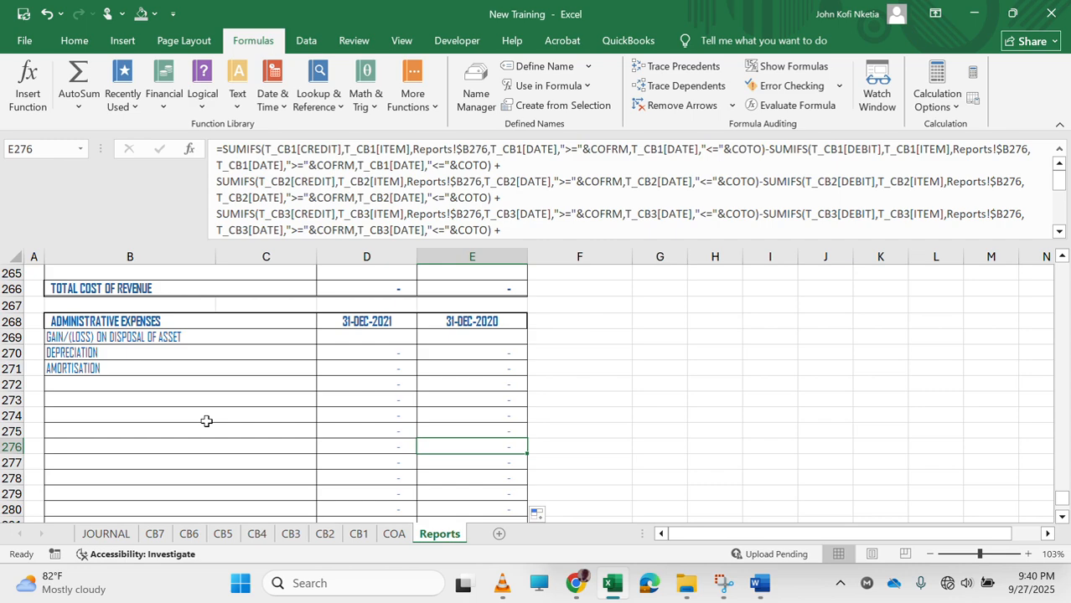
Add PRINTING & STATIONERY below AMORTISATION in the ADMIN_EXPENSE column of the COA sheet.
left_click(399, 539)
scroll(523, 416, "left", 5)
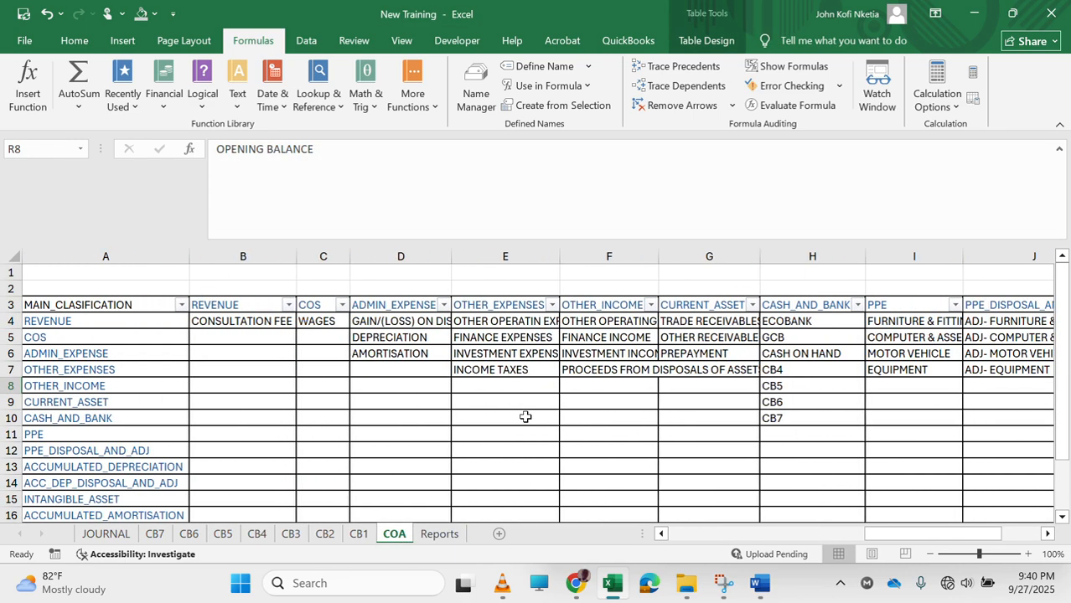
left_click(395, 369)
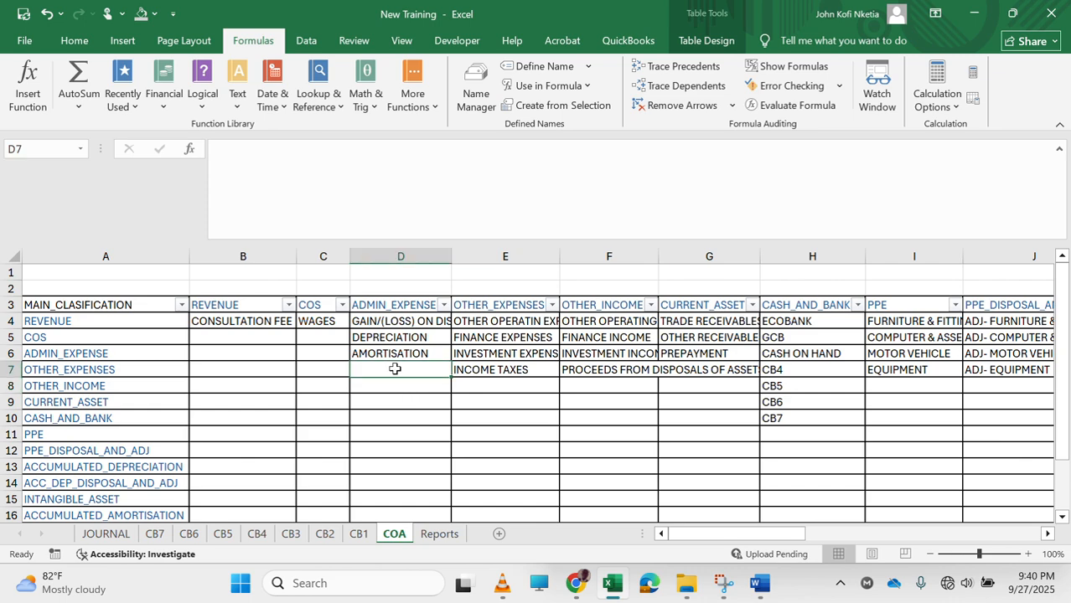
type("PRI")
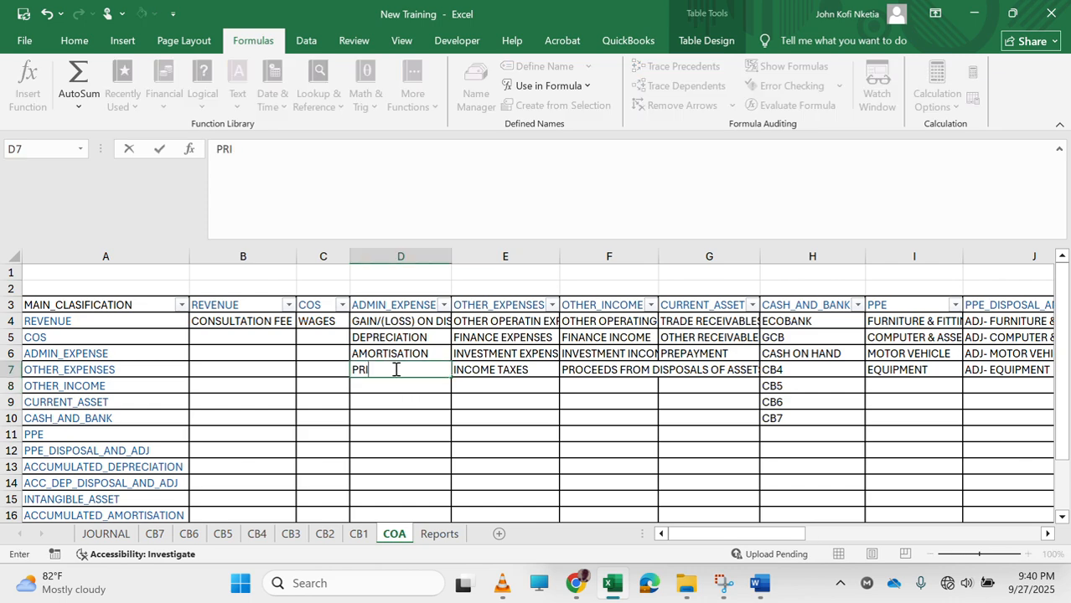
type("NTING & SSTA")
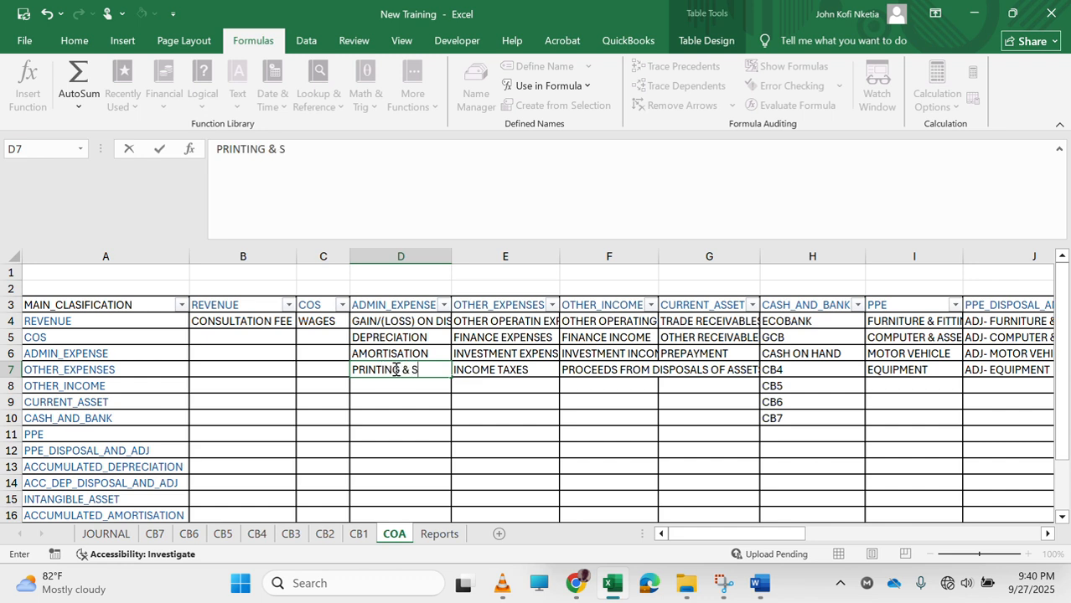
key("BackSpace")
type("TATIONERY")
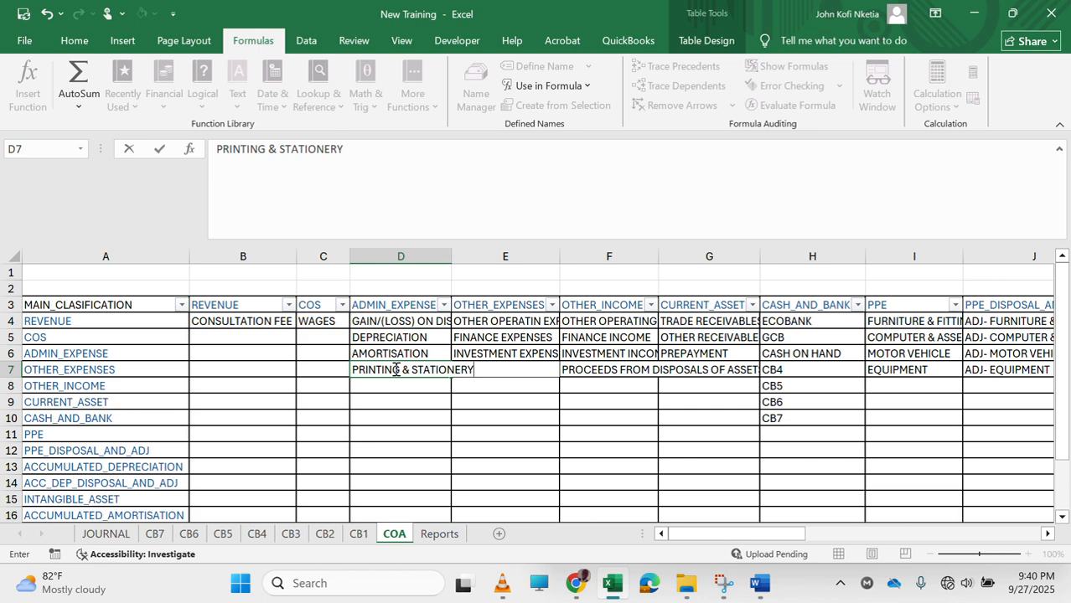
key("Return")
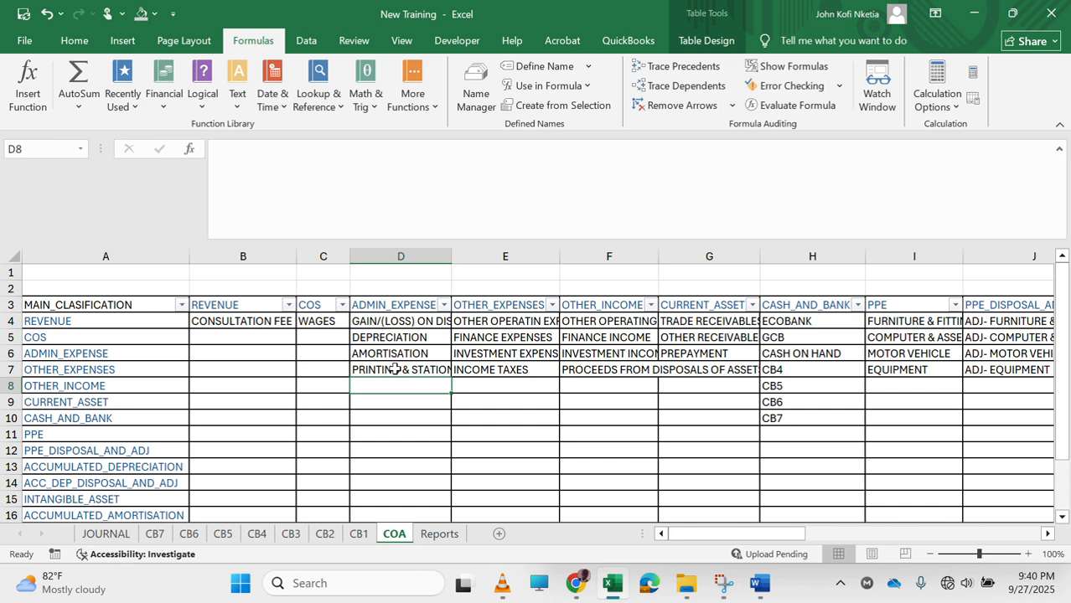
Add MAINTAINANCE AND REPAIRS and VEHICLE RUNNING below PRINTING & STATIONERY in the ADMIN_EXPENSE column of the COA sheet.
type("MAINTAINANCE AND REPAIR")
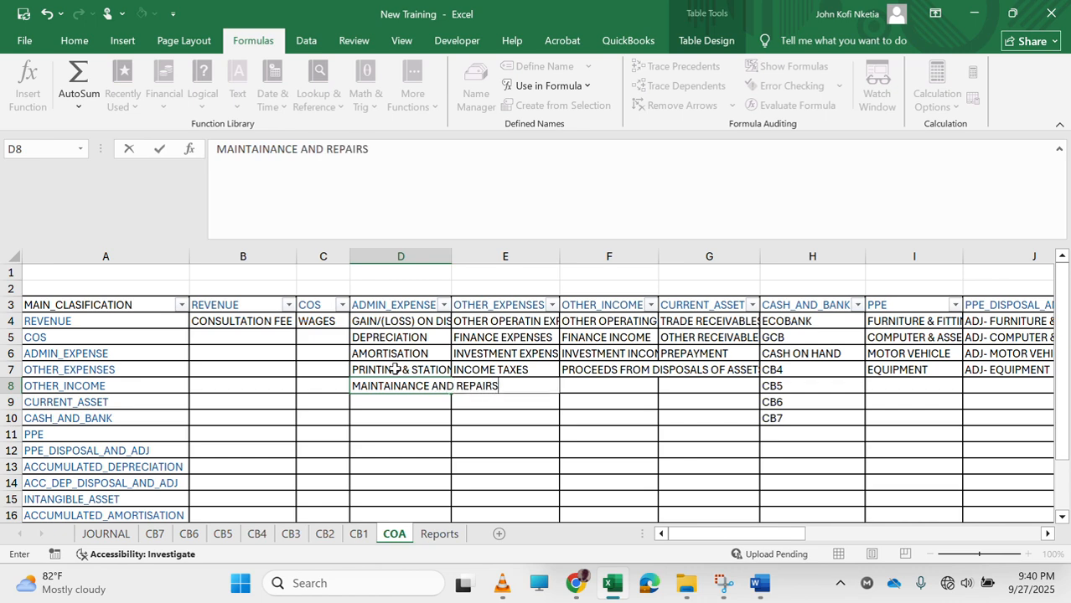
type("S")
key("Return")
type("VEHICL")
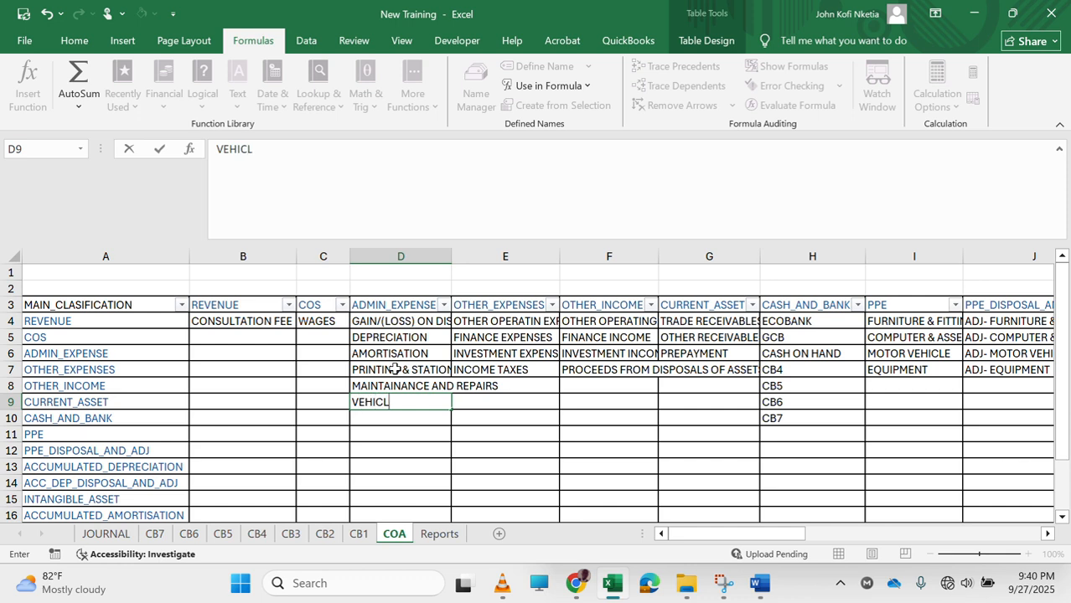
type("E RUNNING")
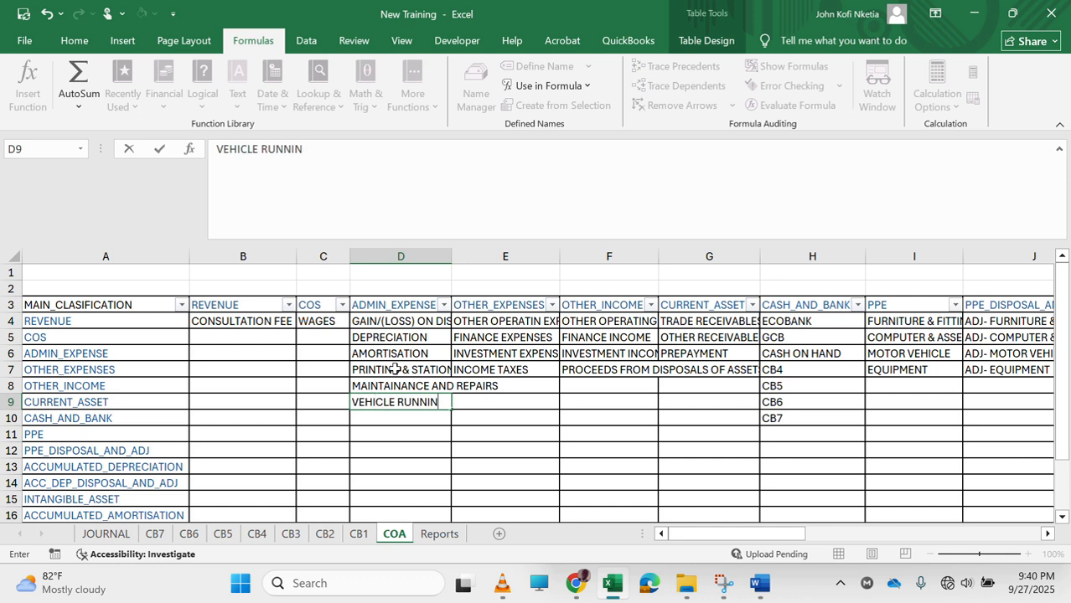
key("Return")
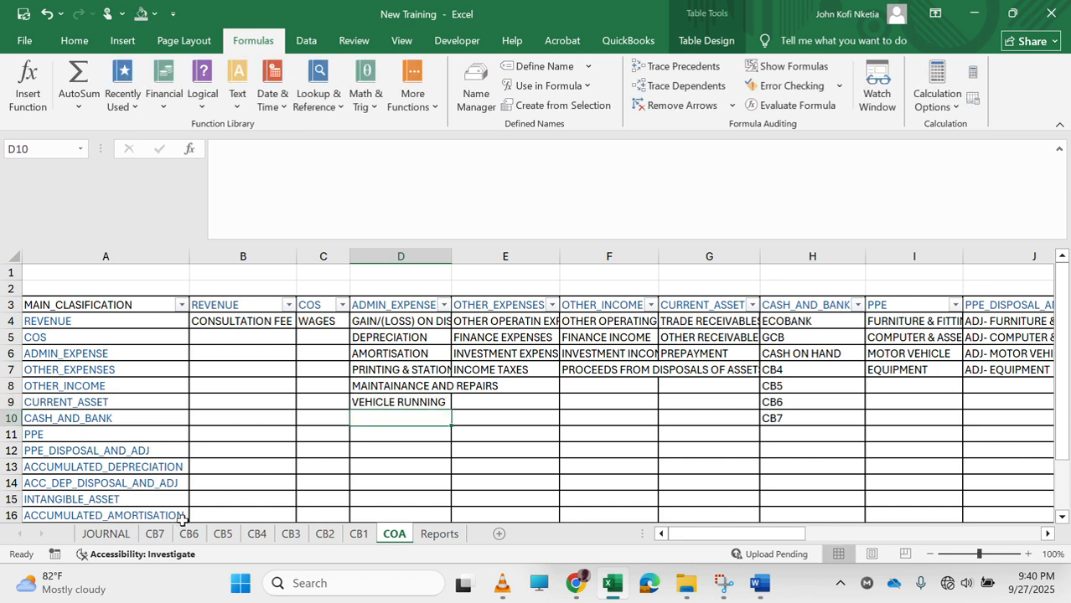
In the CB1 cashbook, set the first entry's date to 4/4/2020 and start a second entry dated 4/4/2021.
left_click(359, 534)
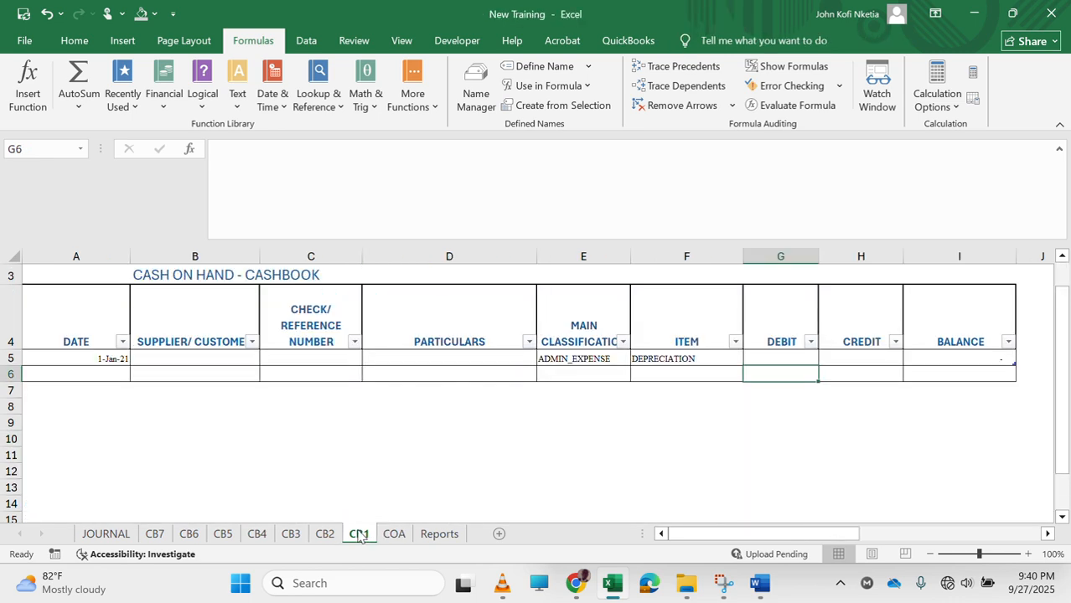
left_click(114, 374)
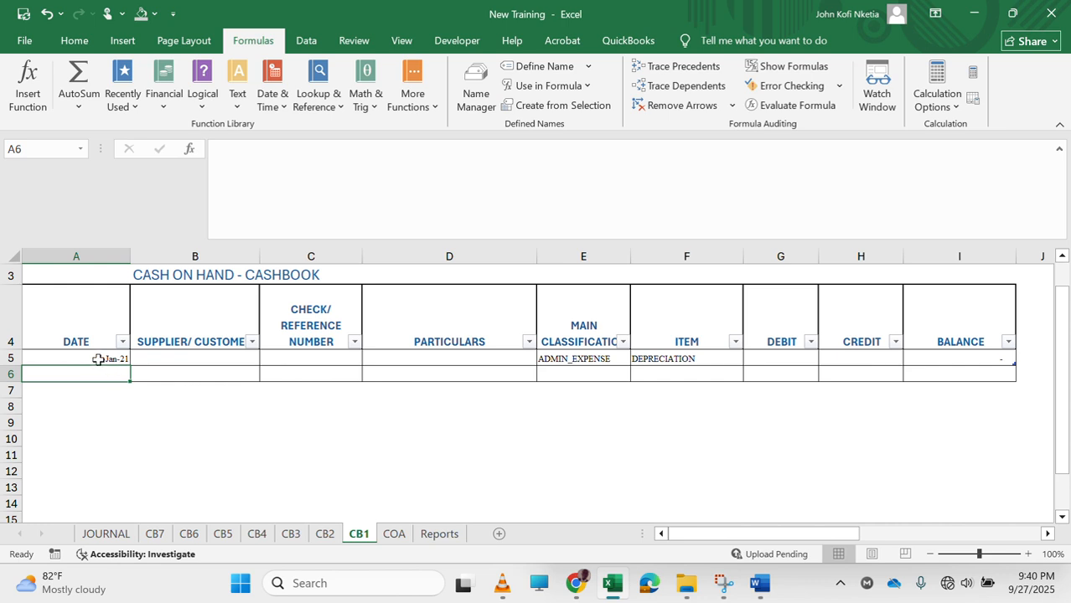
left_click(98, 359)
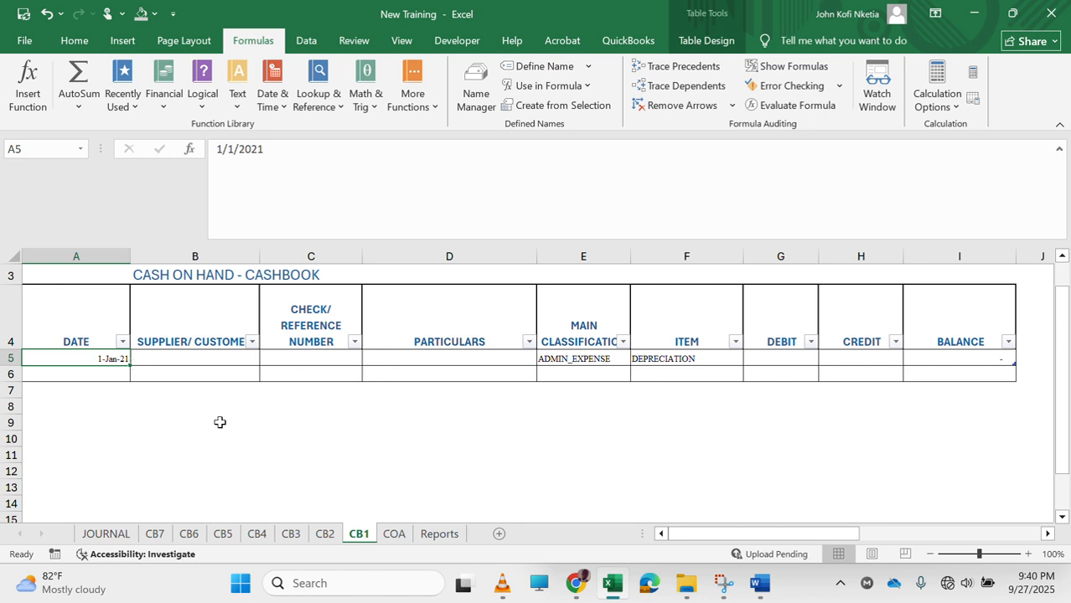
type("4")
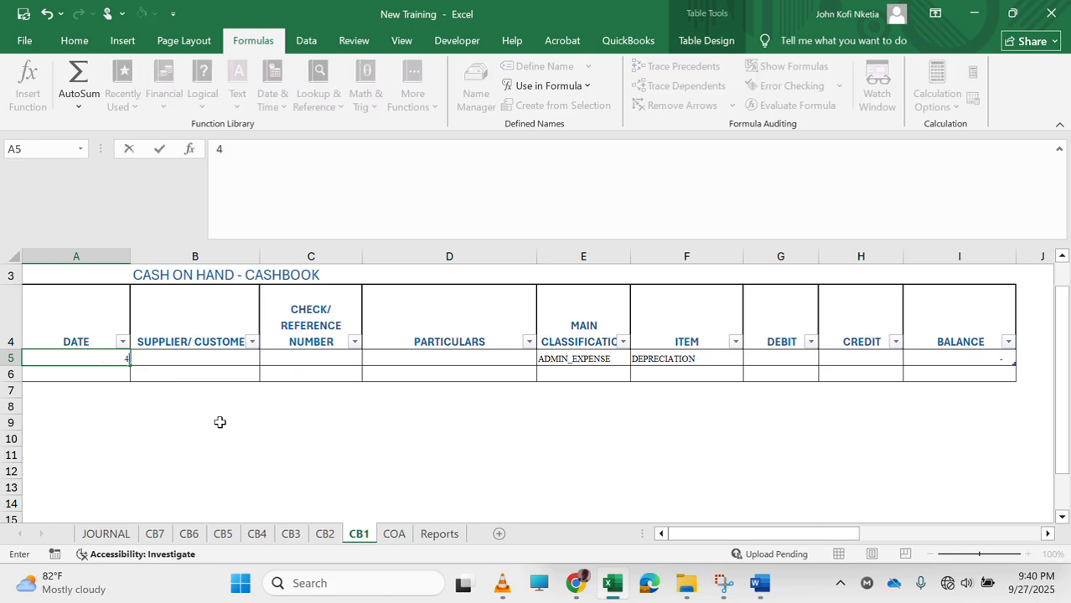
type("/4/2020")
key("Return")
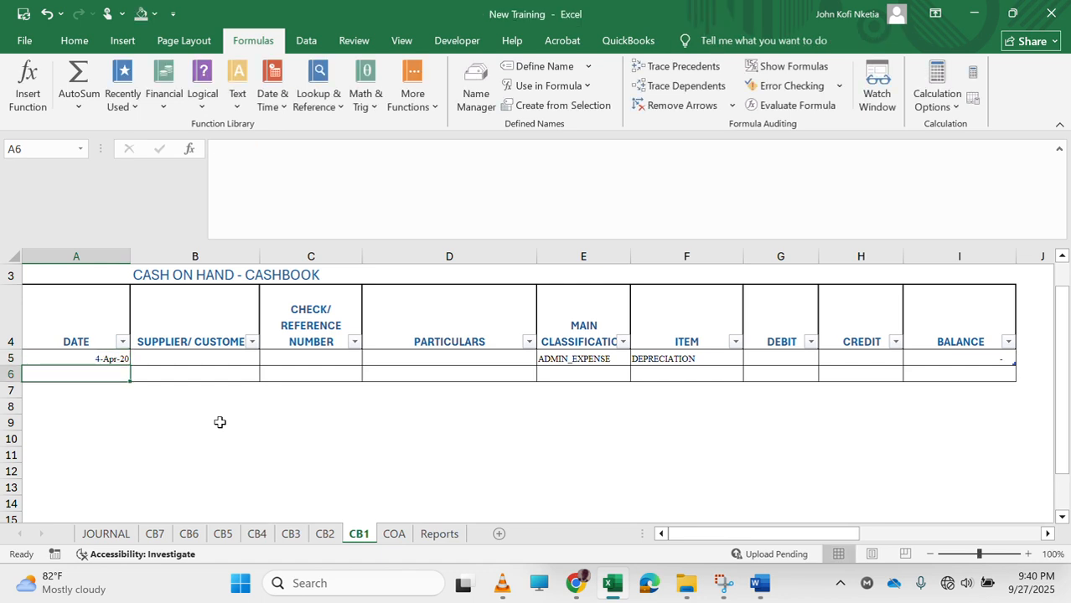
type("4/4/2021")
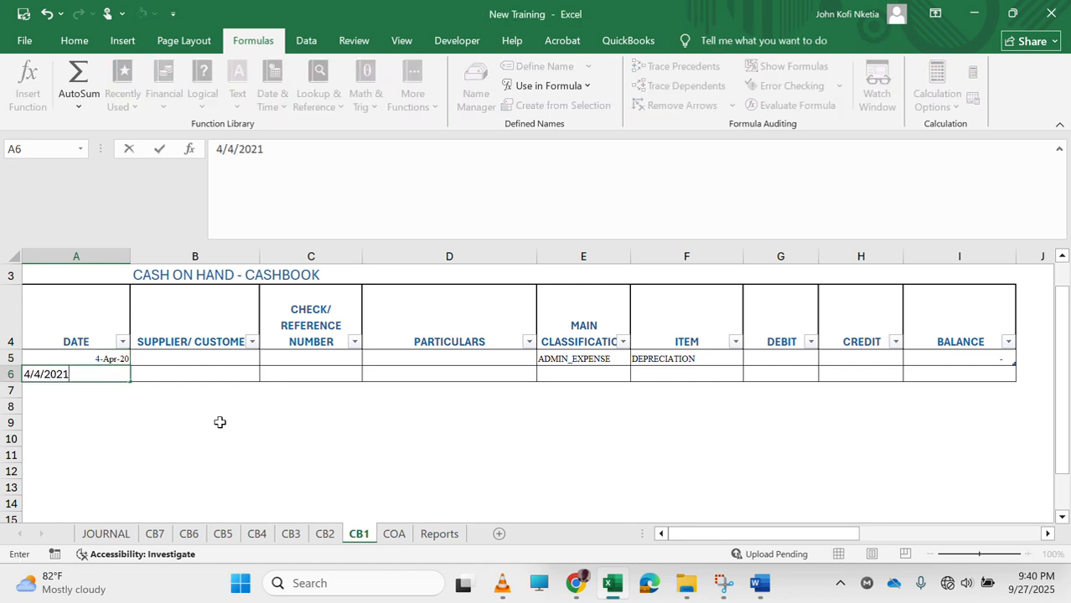
key("Tab")
Change the item of the first CB1 entry to PRINTING & STATIONERY.
key("Tab")
key("Tab")
key("Tab")
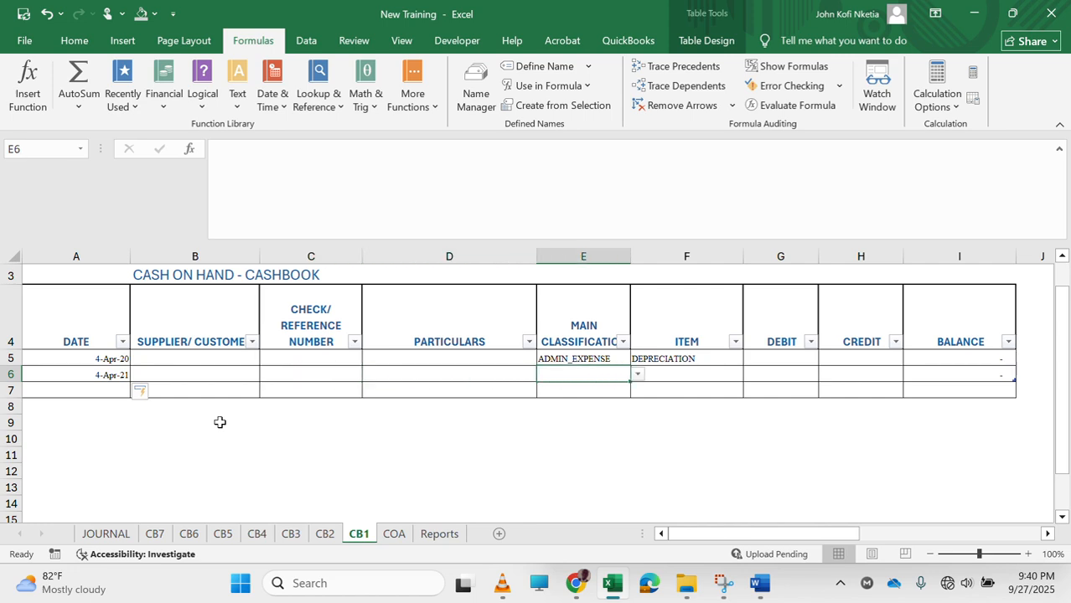
key("Right")
key("Up")
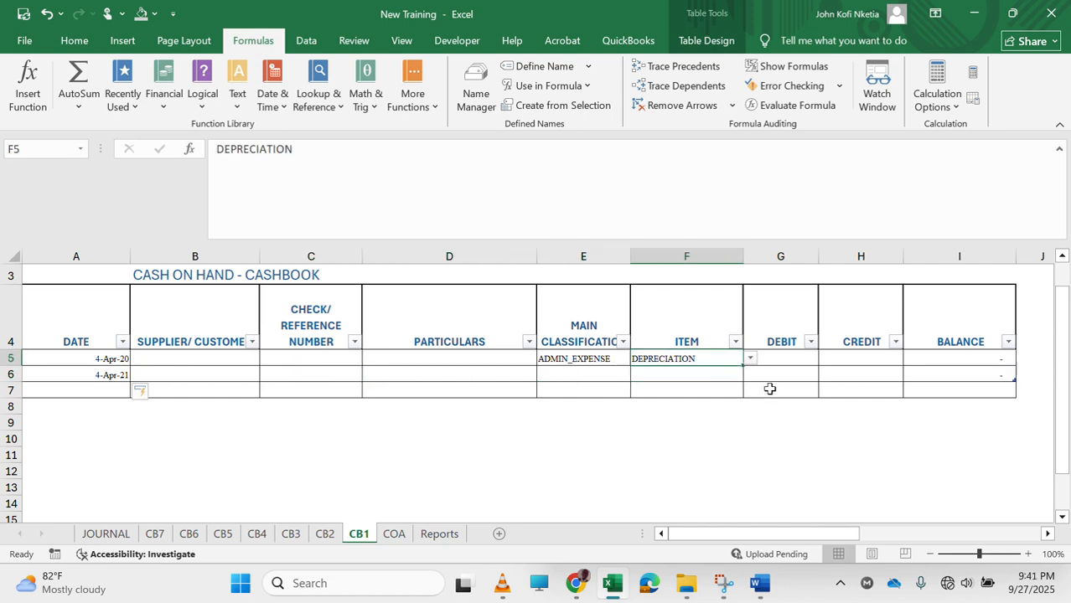
left_click(749, 359)
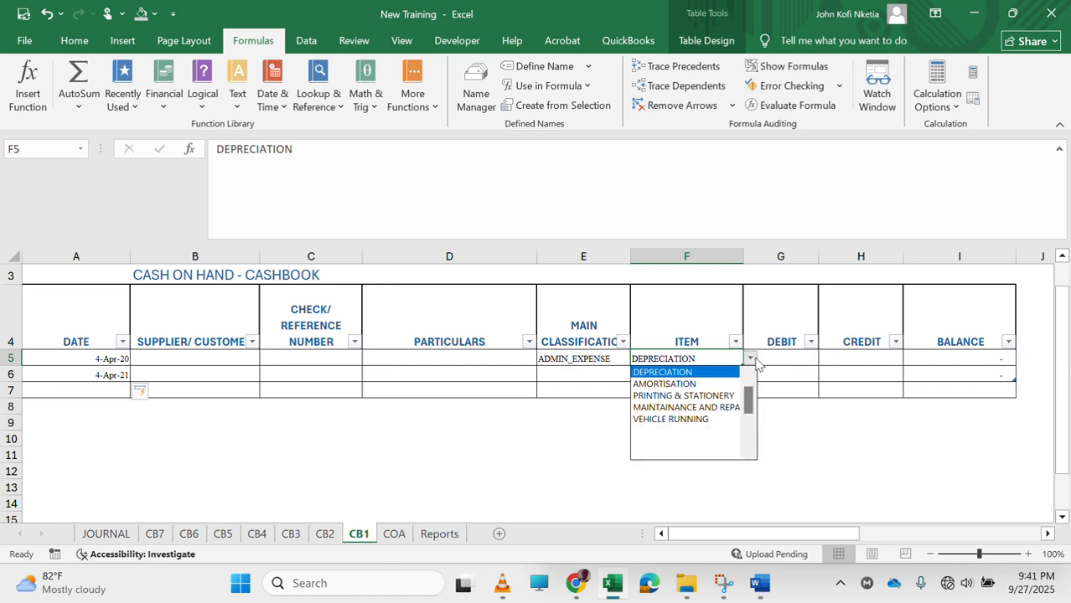
left_click(695, 396)
Classify the second CB1 entry as ADMIN_EXPENSE with the item VEHICLE RUNNING.
left_click(670, 374)
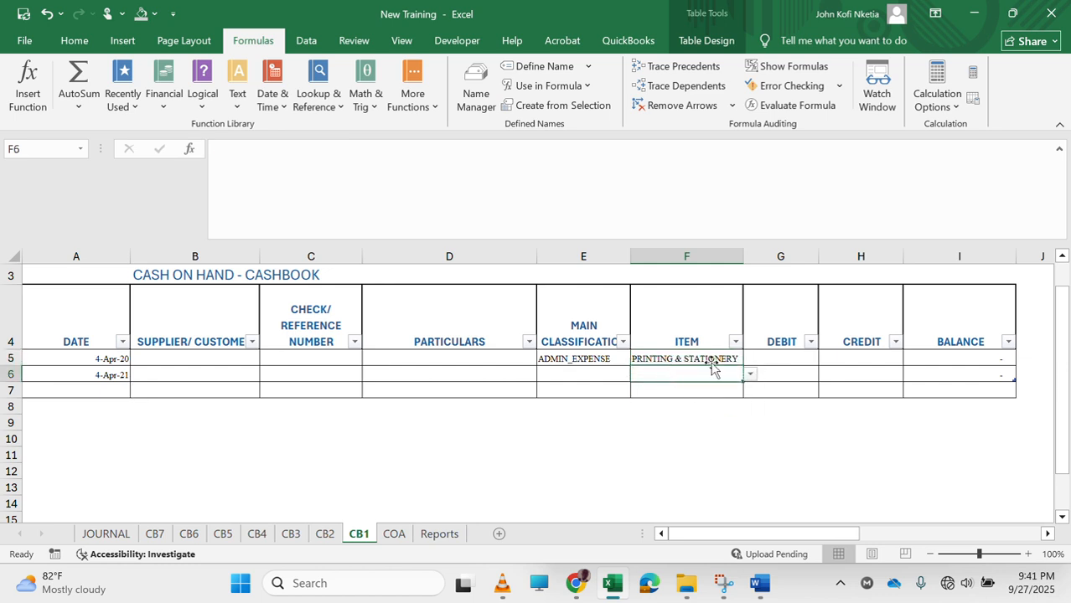
left_click(591, 375)
type("ADMIN_EXPENSE")
key("Tab")
left_click(750, 376)
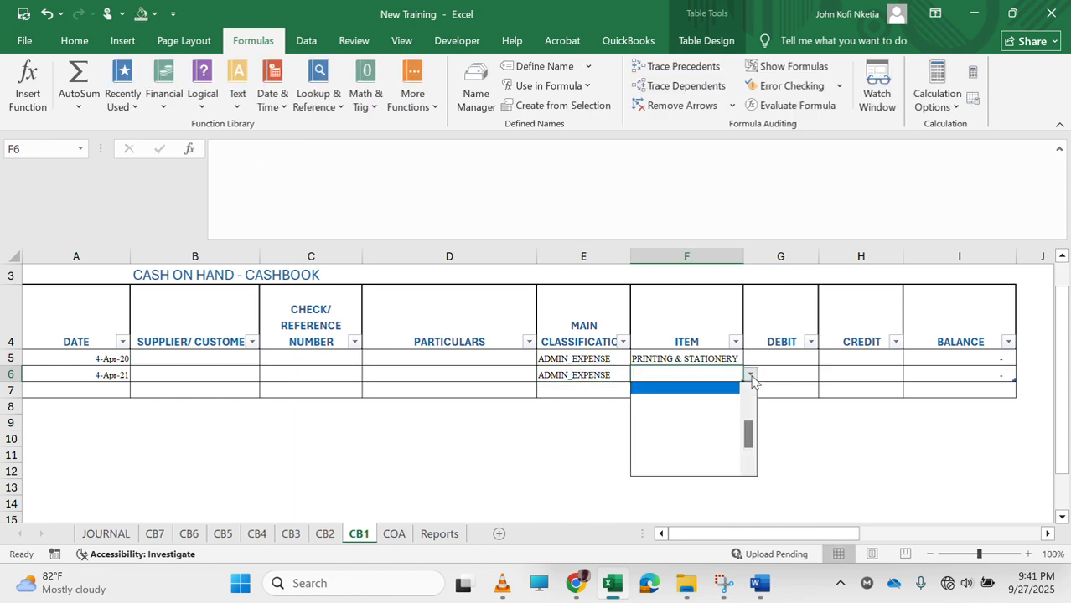
left_click_drag(753, 432, 752, 406)
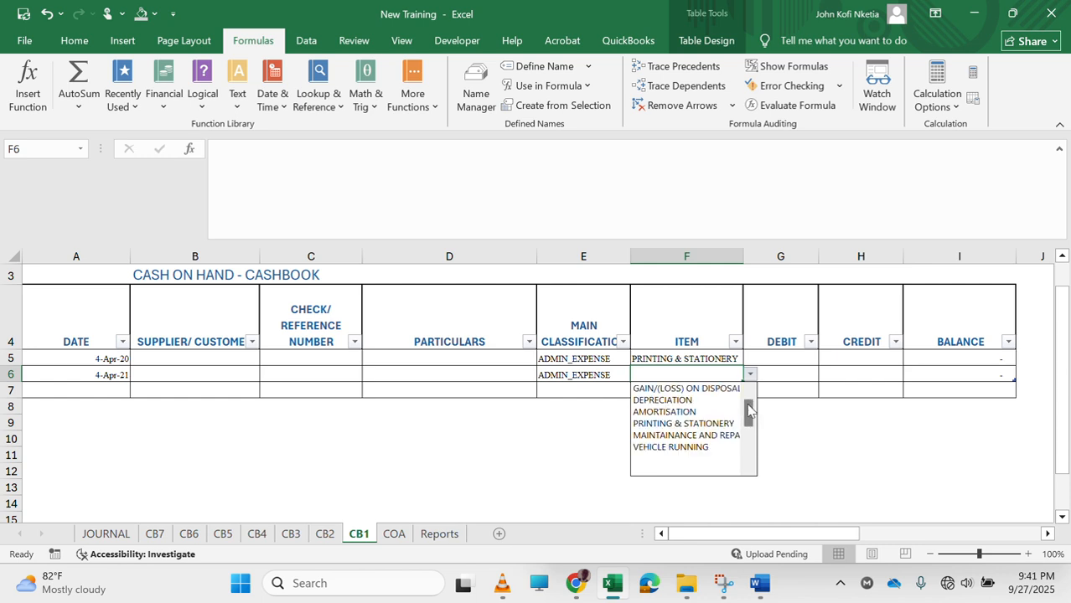
left_click(696, 448)
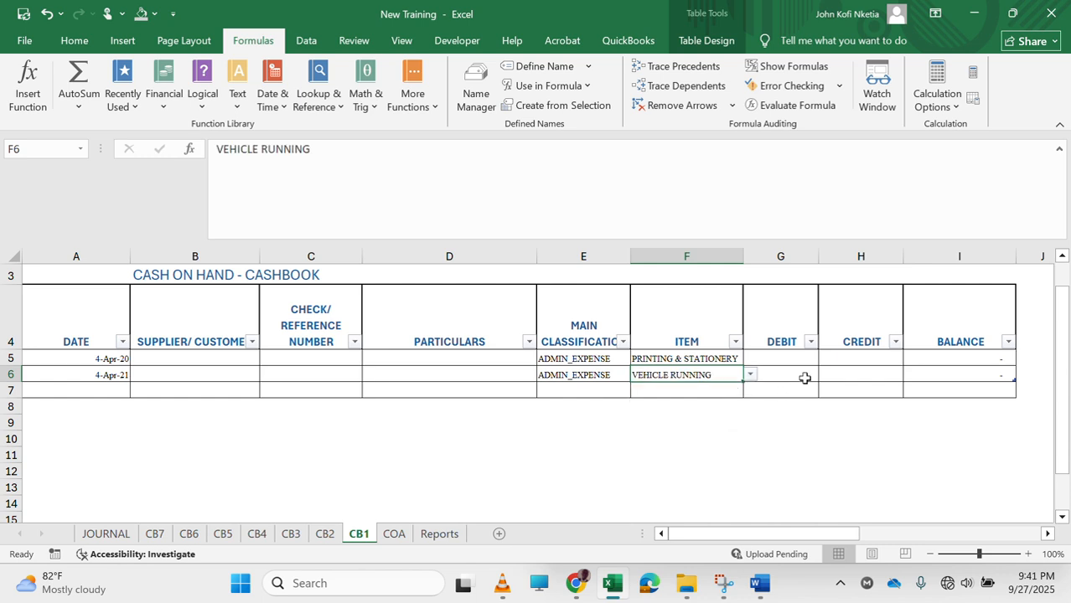
Enter CB1 credits of 10000 for PRINTING & STATIONERY and 180000 for VEHICLE RUNNING, and check the administrative expenses in Reports.
left_click(852, 358)
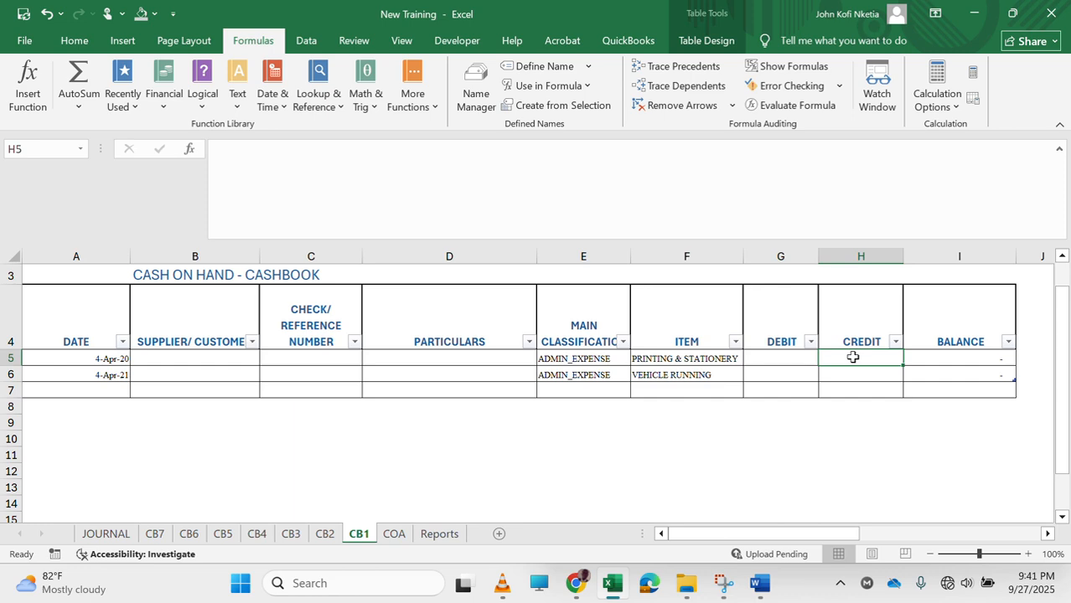
type("10,0")
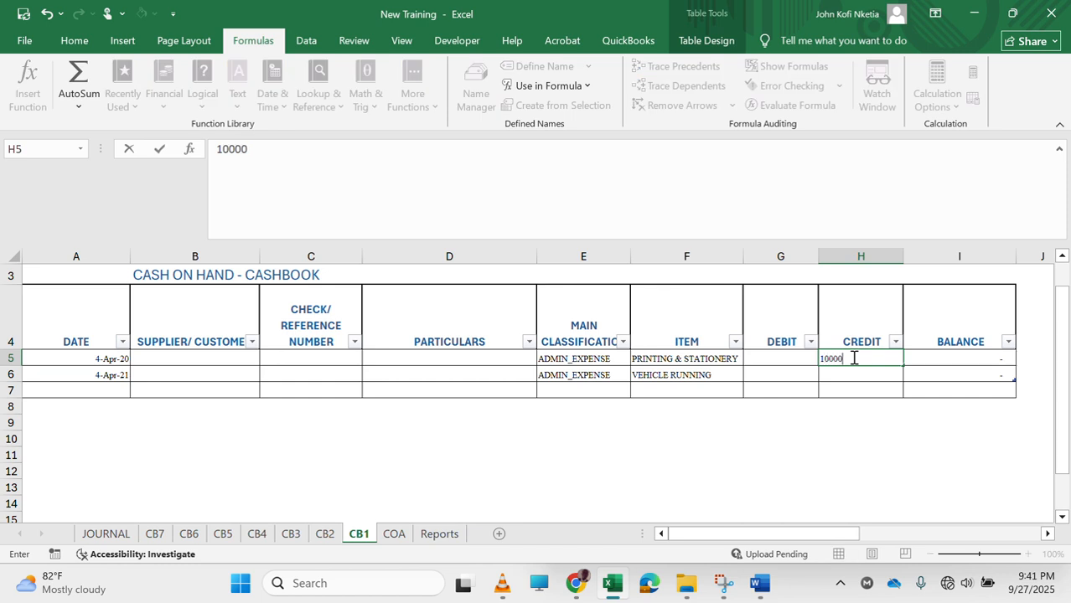
type("00")
key("Return")
type("180000")
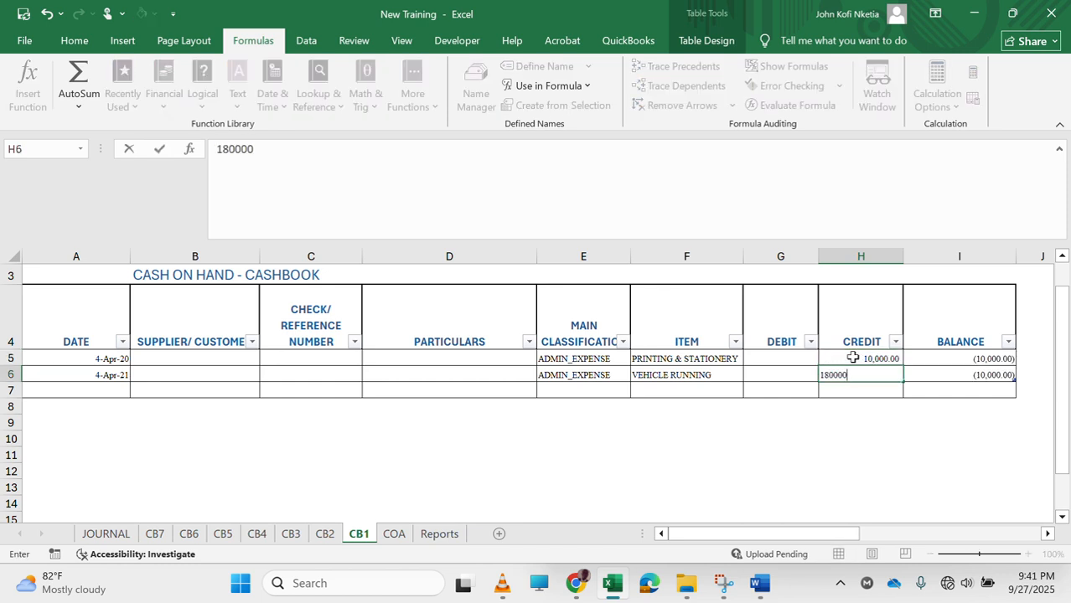
key("Tab")
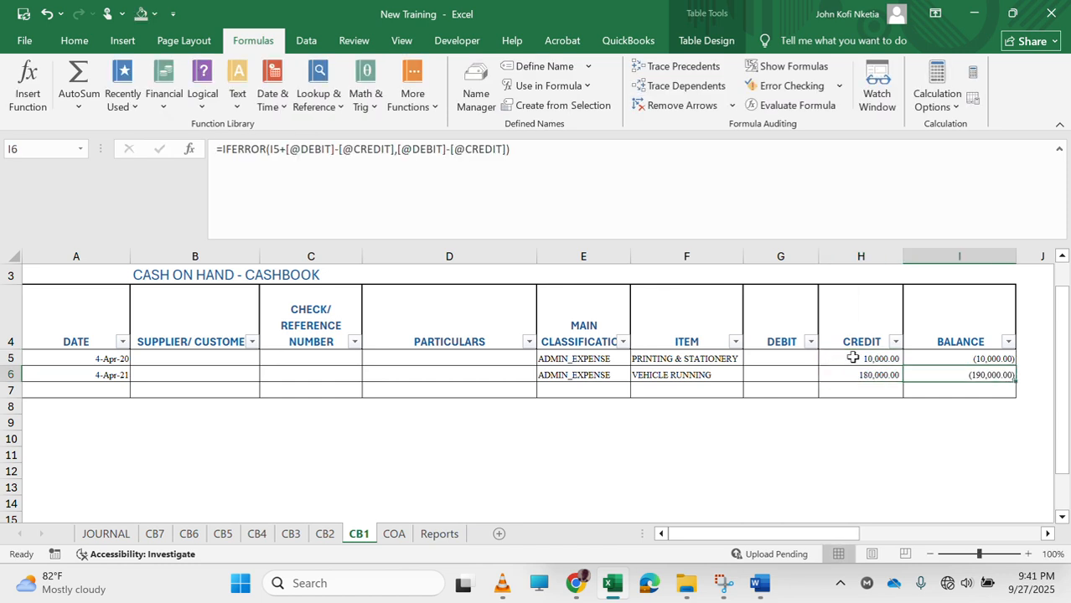
key("Left")
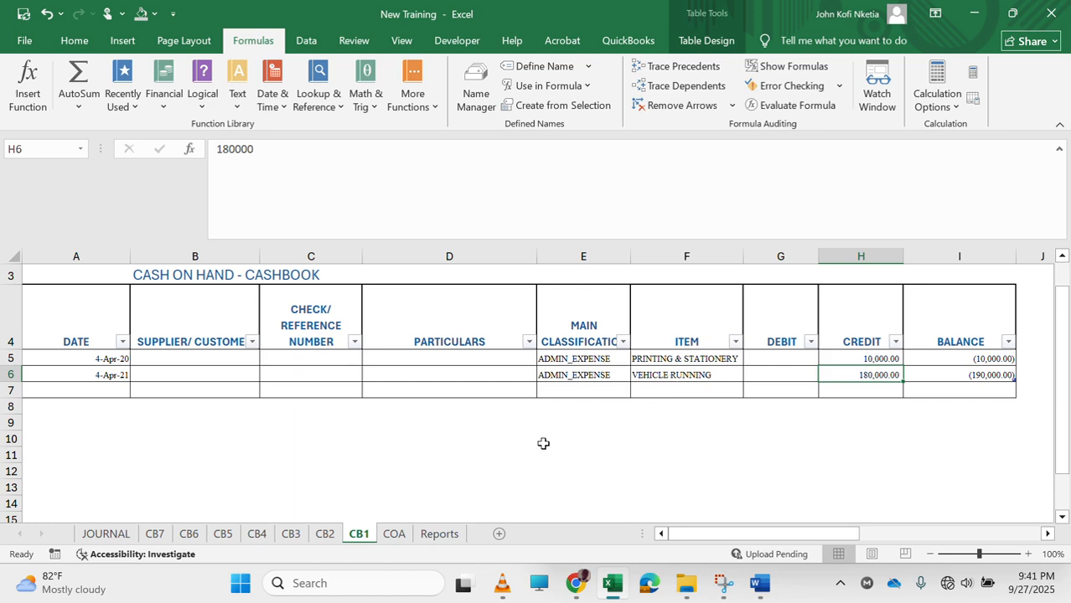
left_click(440, 535)
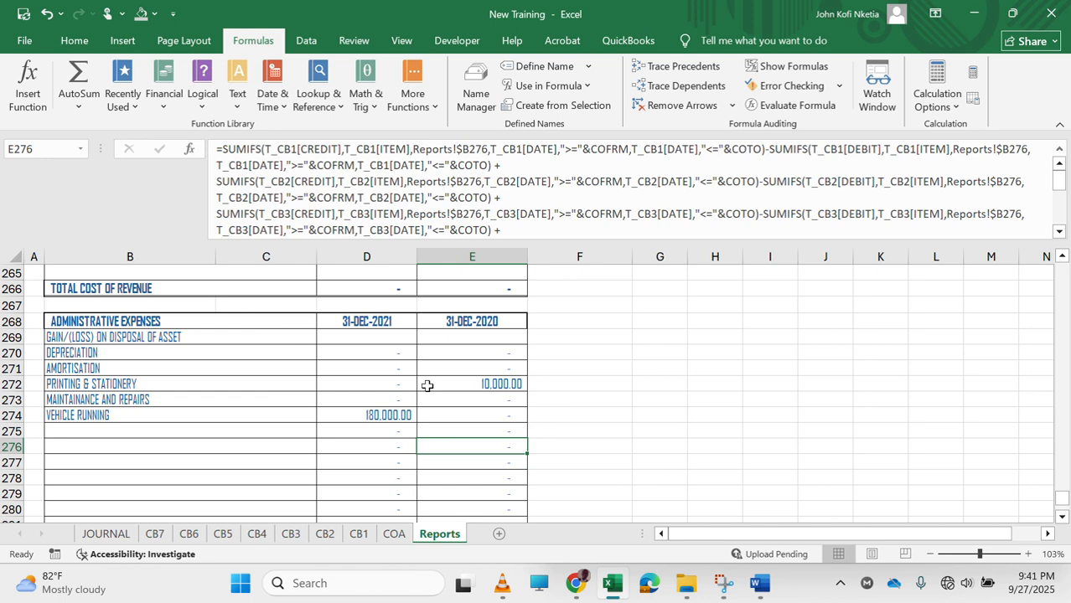
Copy both CB1 entries from DATE through CREDIT and paste them into the CB4 cashbook starting at cell A5.
left_click(358, 533)
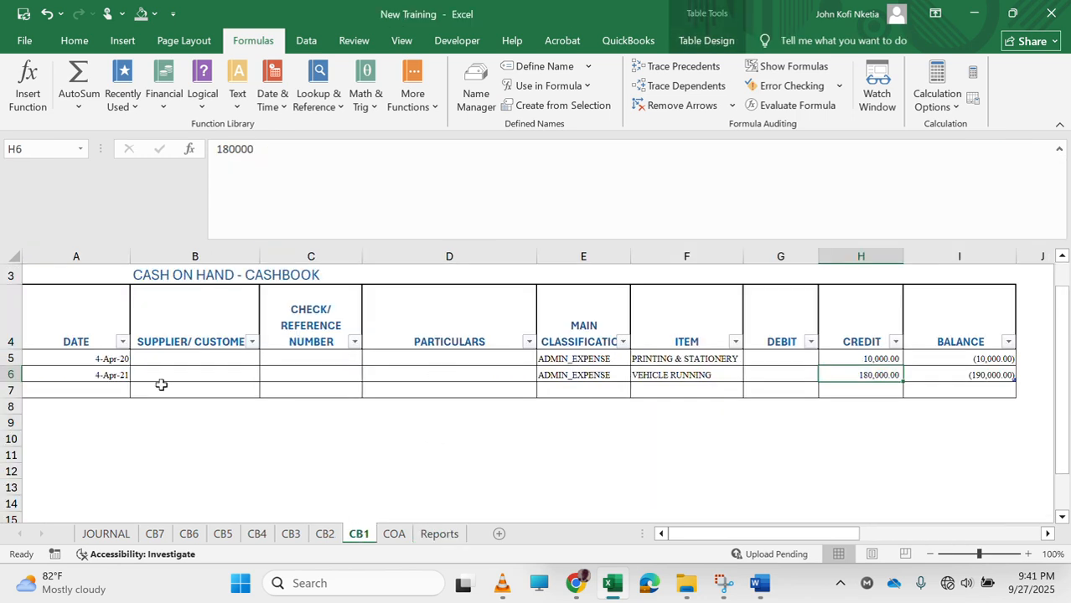
left_click_drag(85, 361, 828, 369)
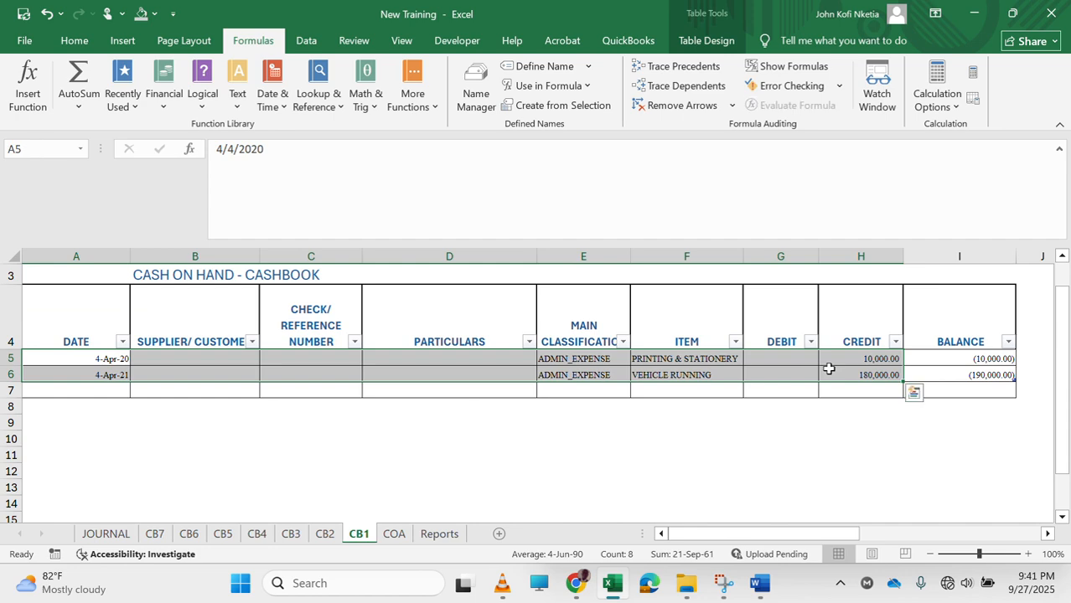
key("ctrl+c")
left_click(222, 534)
left_click(267, 535)
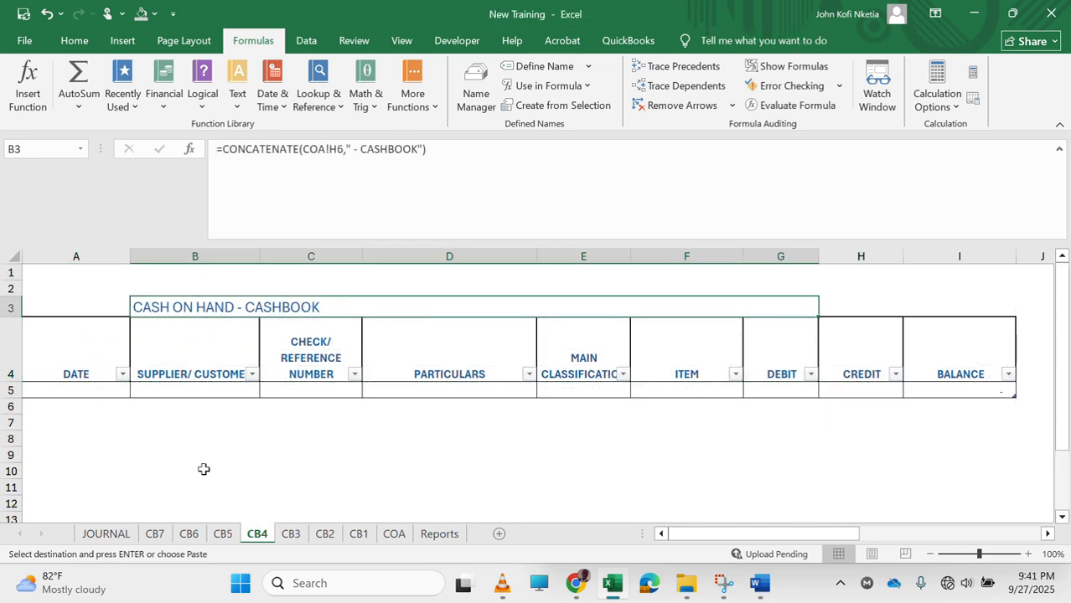
left_click(85, 393)
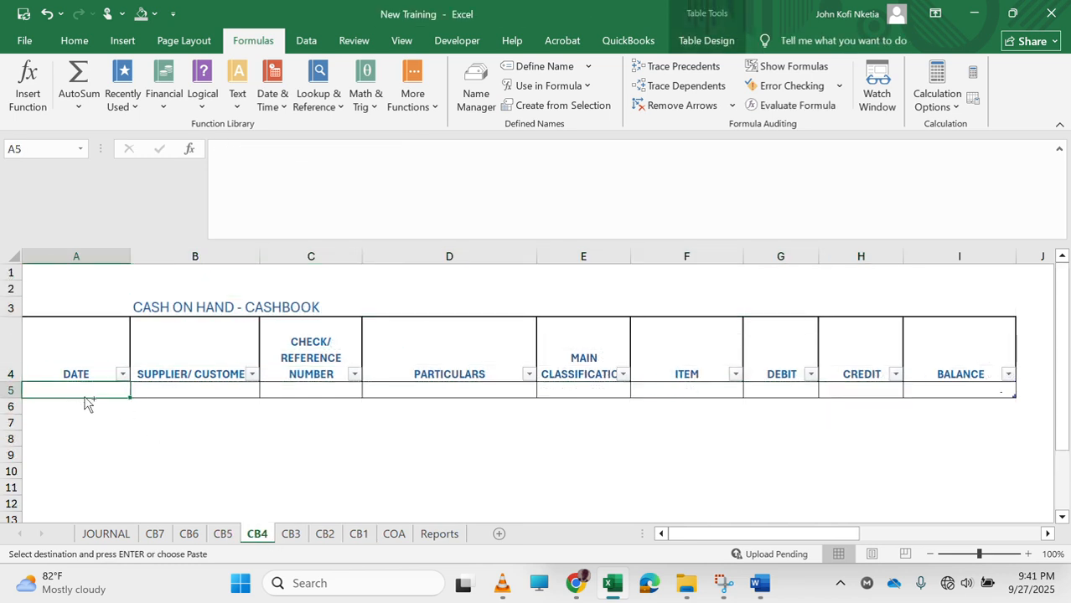
key("Return")
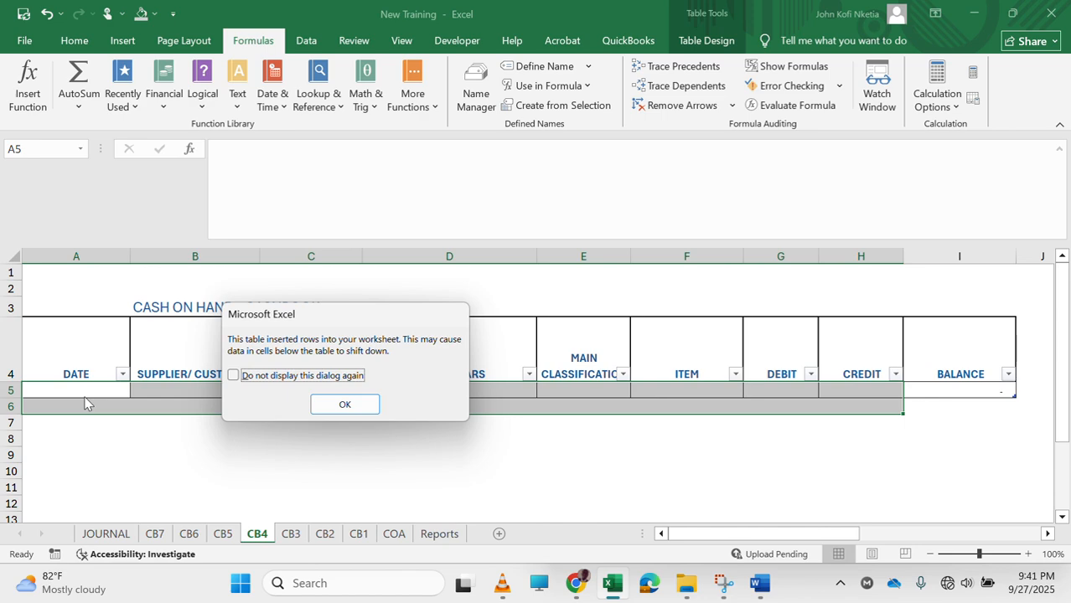
key("Return")
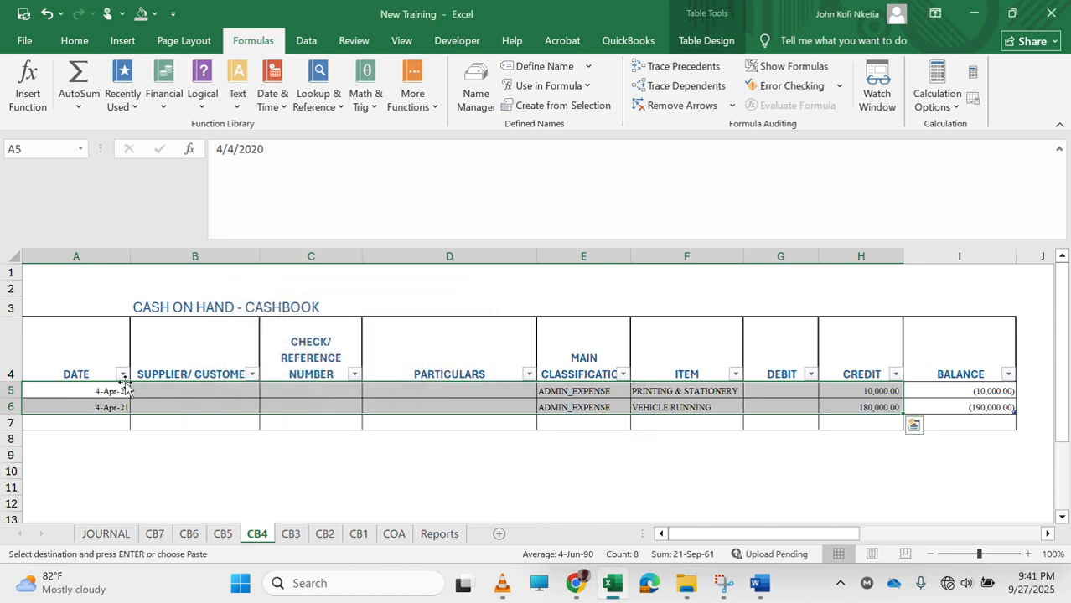
left_click(738, 427)
Check the PRINTING & STATIONERY and VEHICLE RUNNING amounts in the Reports administrative expenses table against the CB4 cashbook entries.
left_click(439, 533)
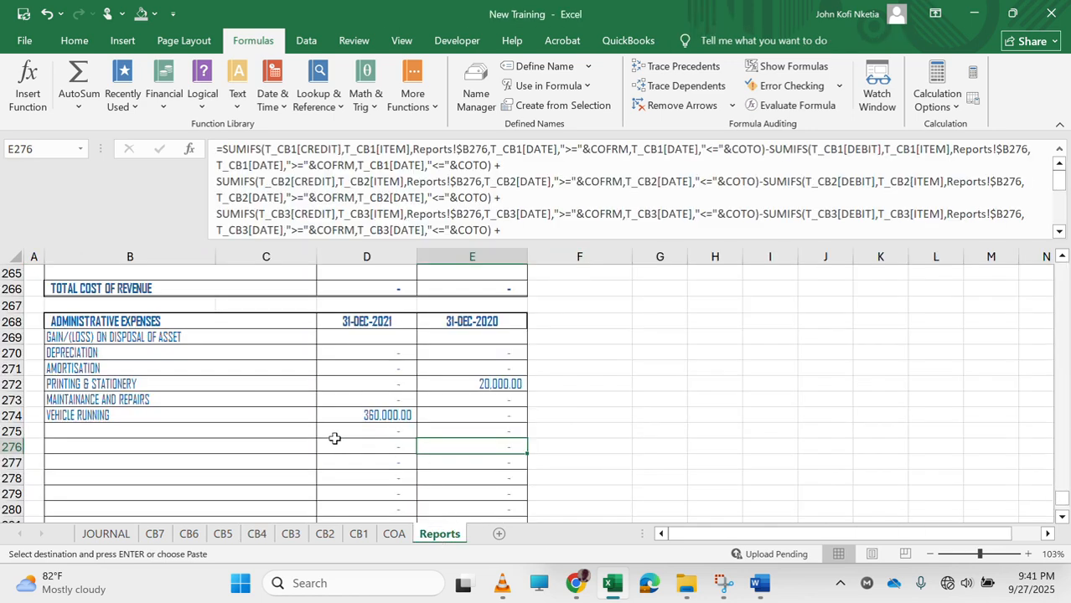
left_click(384, 444)
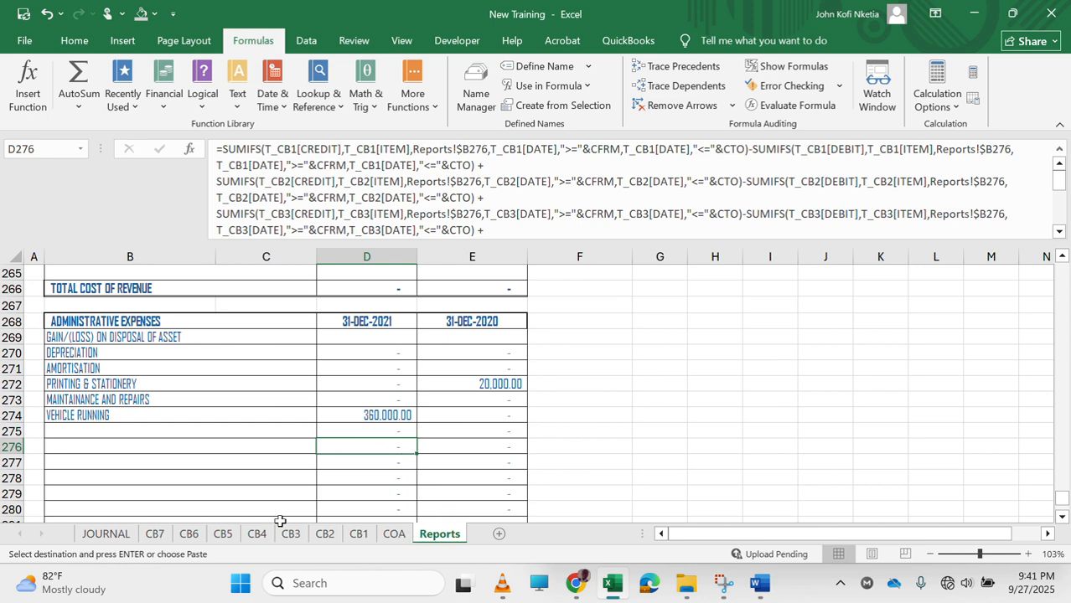
left_click(495, 387)
left_click(384, 415)
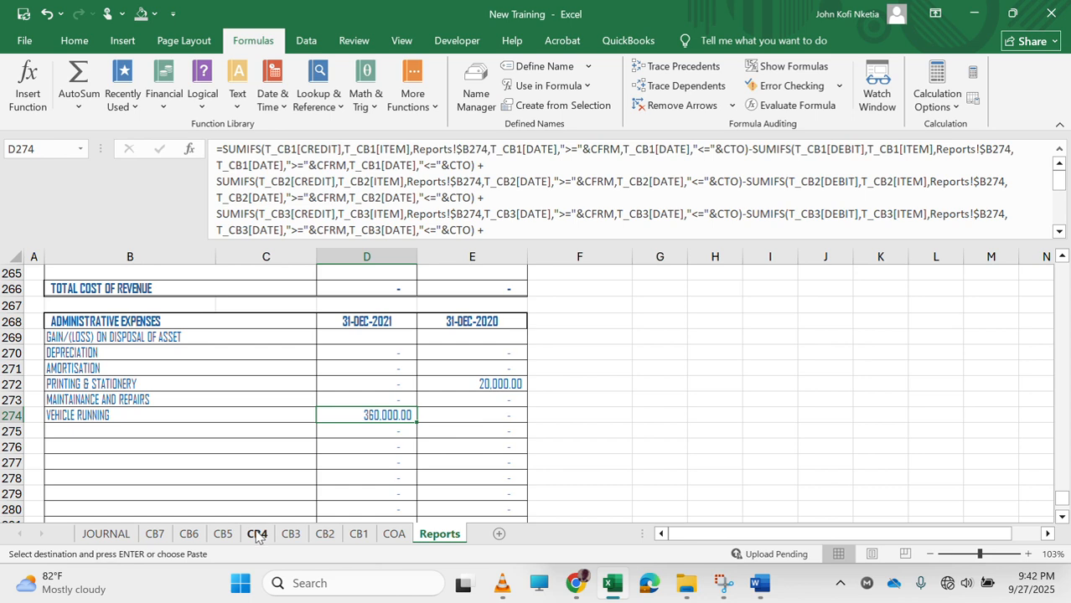
left_click(255, 534)
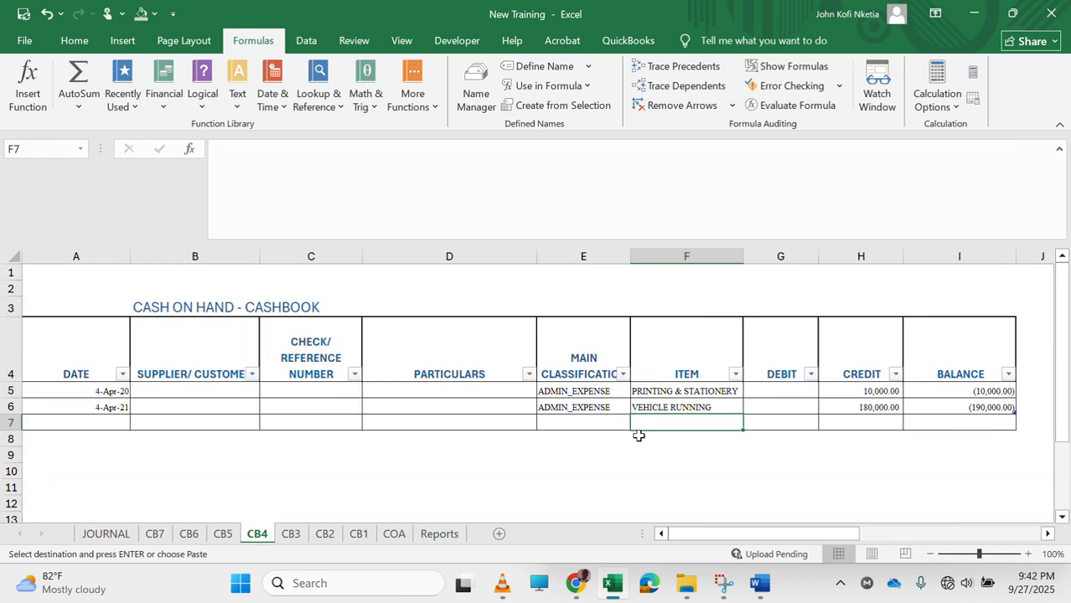
scroll(638, 436, "right", 3)
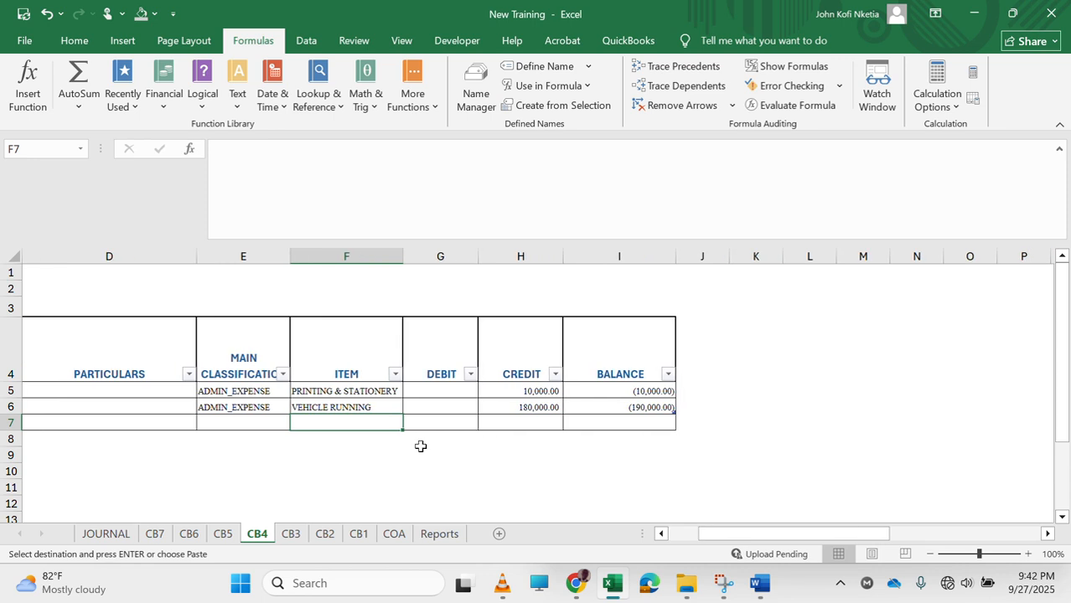
scroll(421, 446, "left", 3)
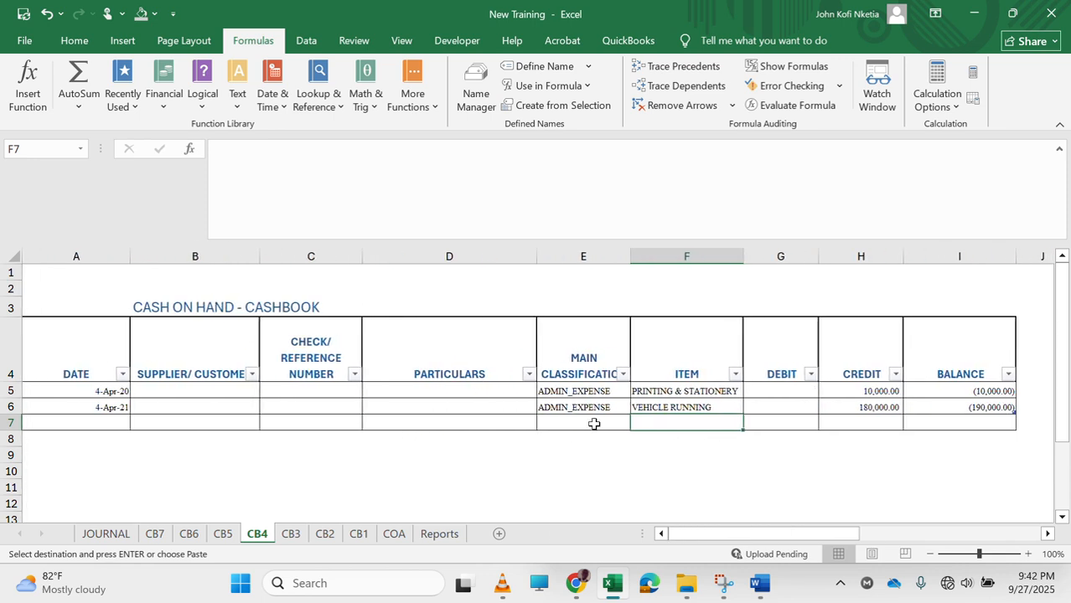
Clear the VEHICLE RUNNING entry in CB4 row 6, shrink the table to end at row 5, and clear the leftover balance.
left_click_drag(111, 405, 853, 407)
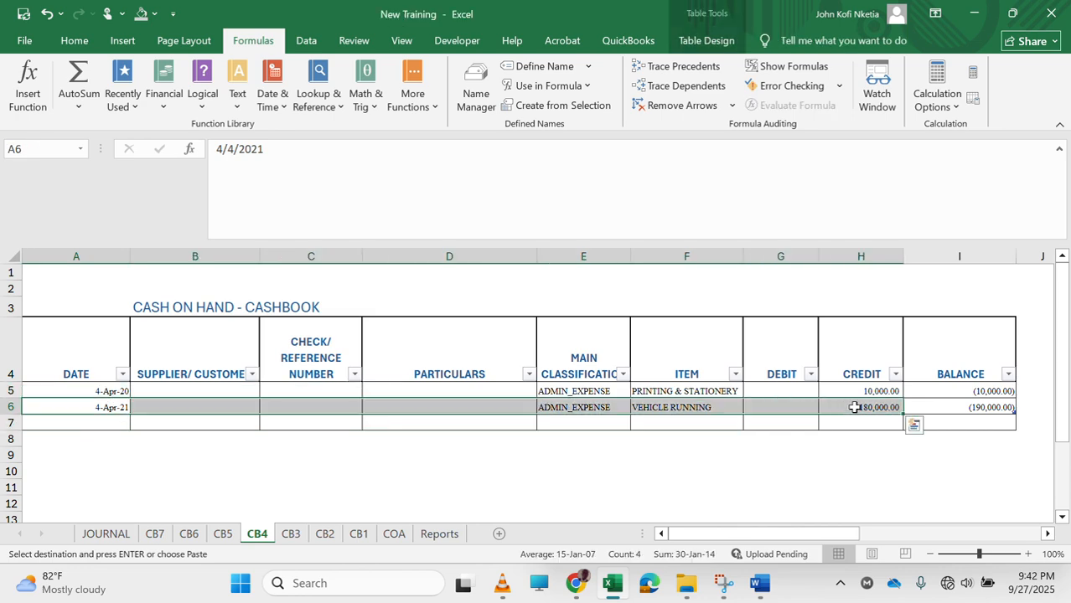
key("Delete")
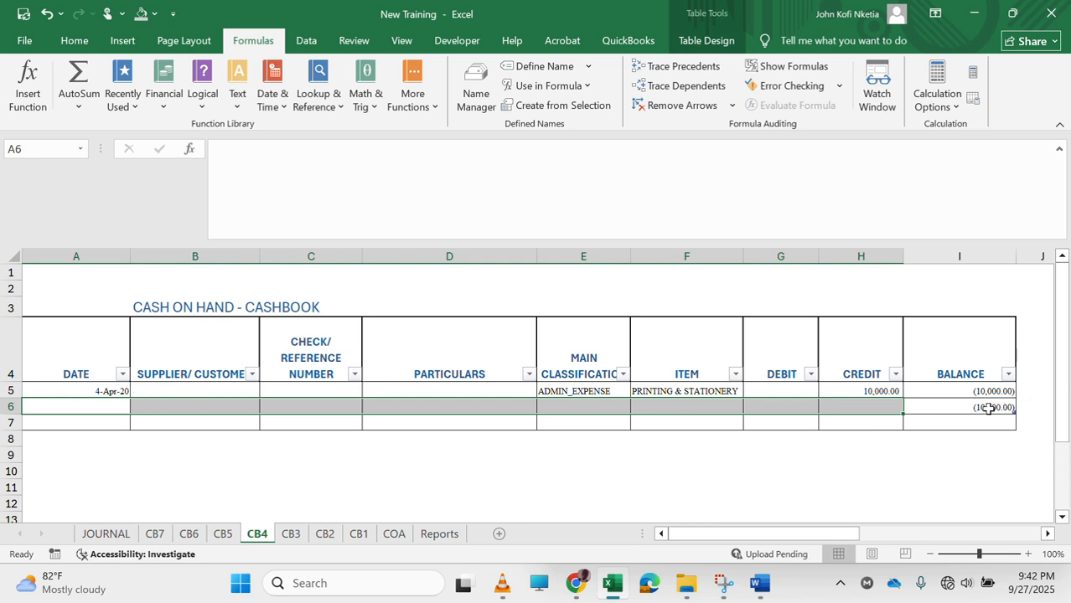
left_click_drag(1009, 406, 1008, 402)
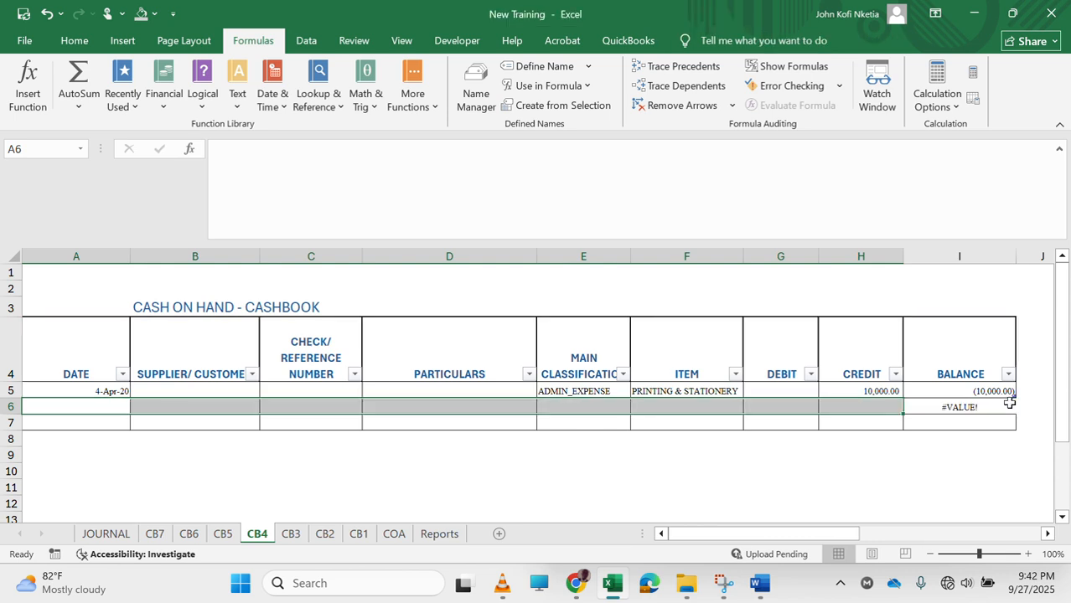
left_click(955, 406)
key("Delete")
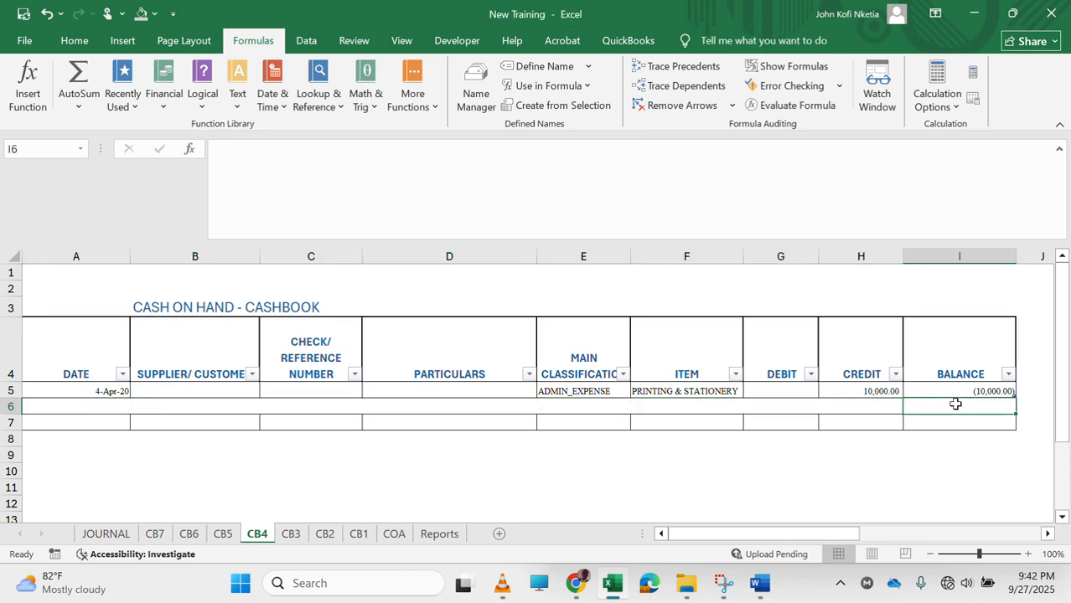
key("Home")
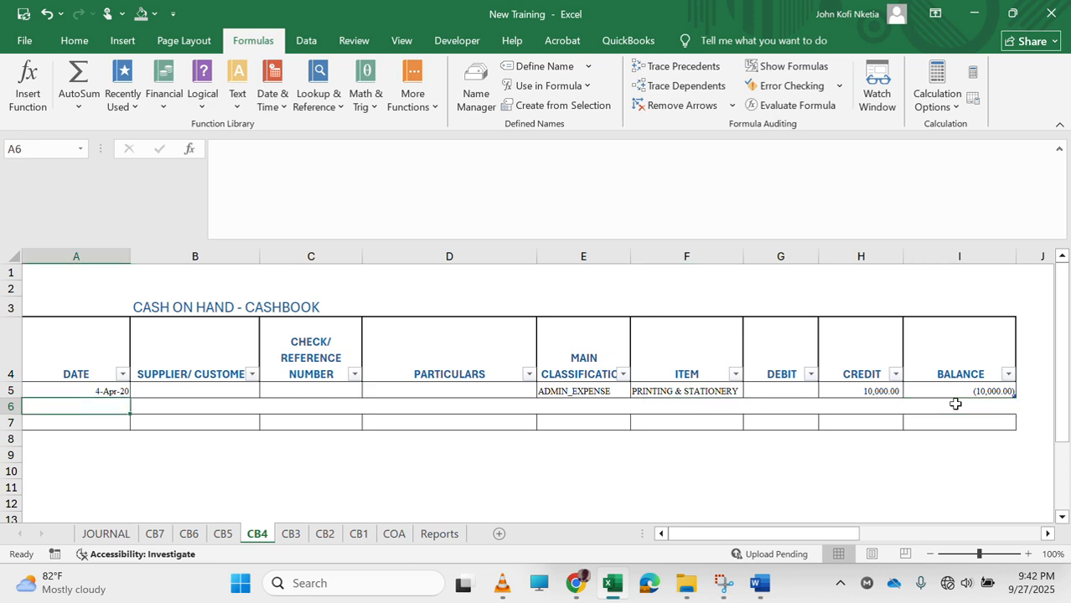
key("Down")
key("Down")
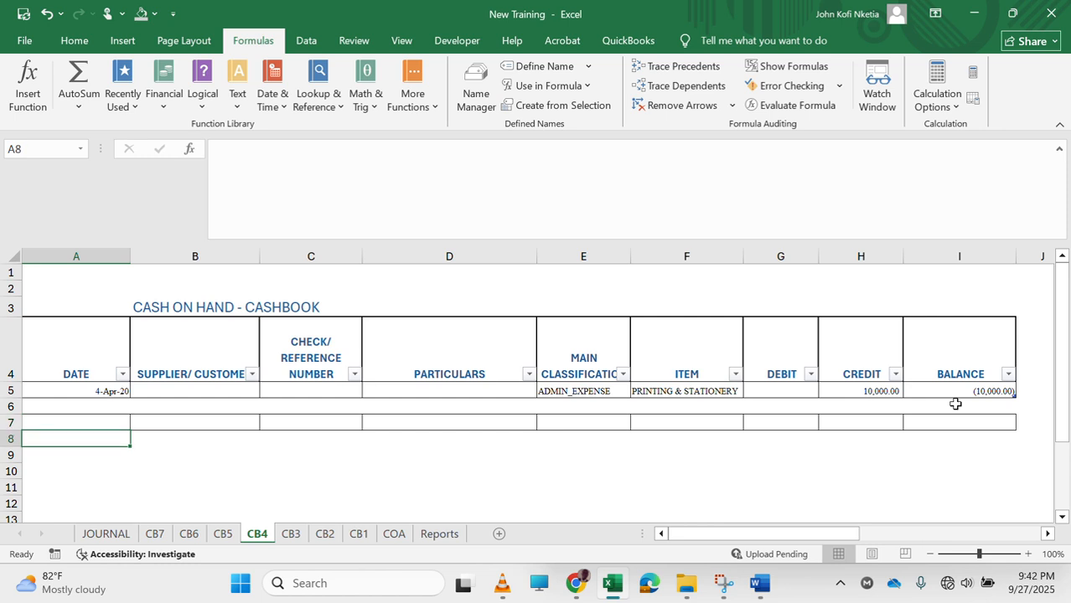
key("Up")
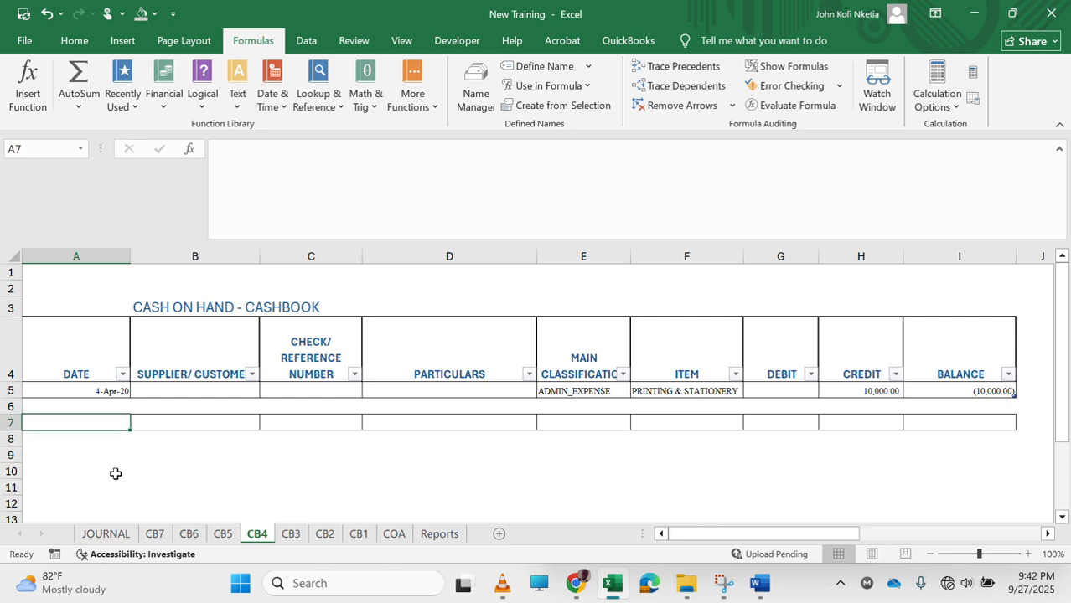
Remove the leftover borders below the CB4 table by filling the blank cells A8:I8 up over row 7.
left_click(99, 443)
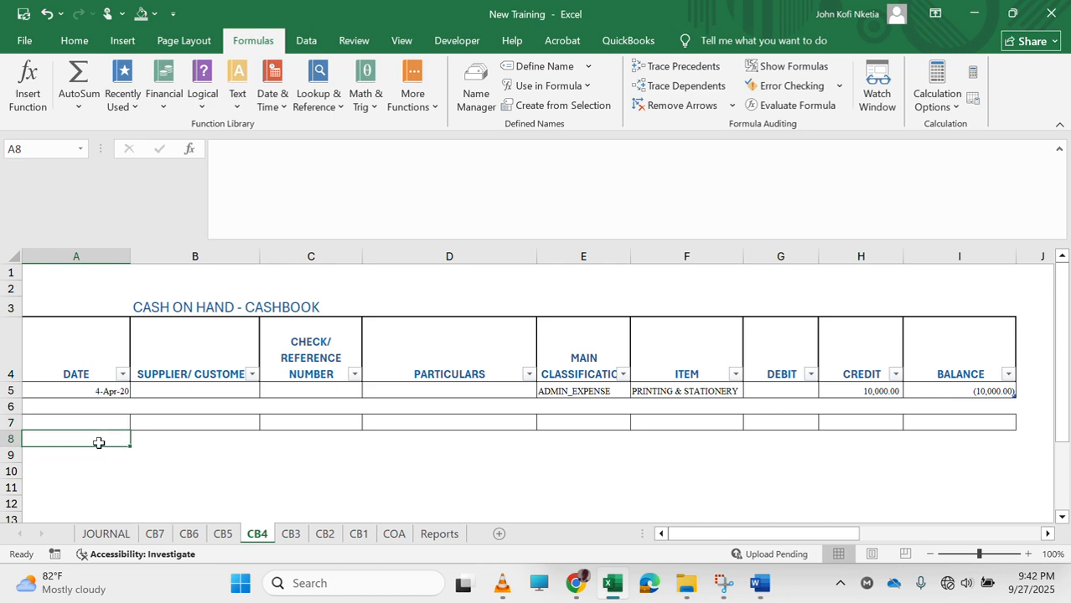
key("shift+Right")
key("shift+Right")
key("shift+Right")
key("shift+Right")
key("shift+Right")
key("shift+Right")
key("shift+Right")
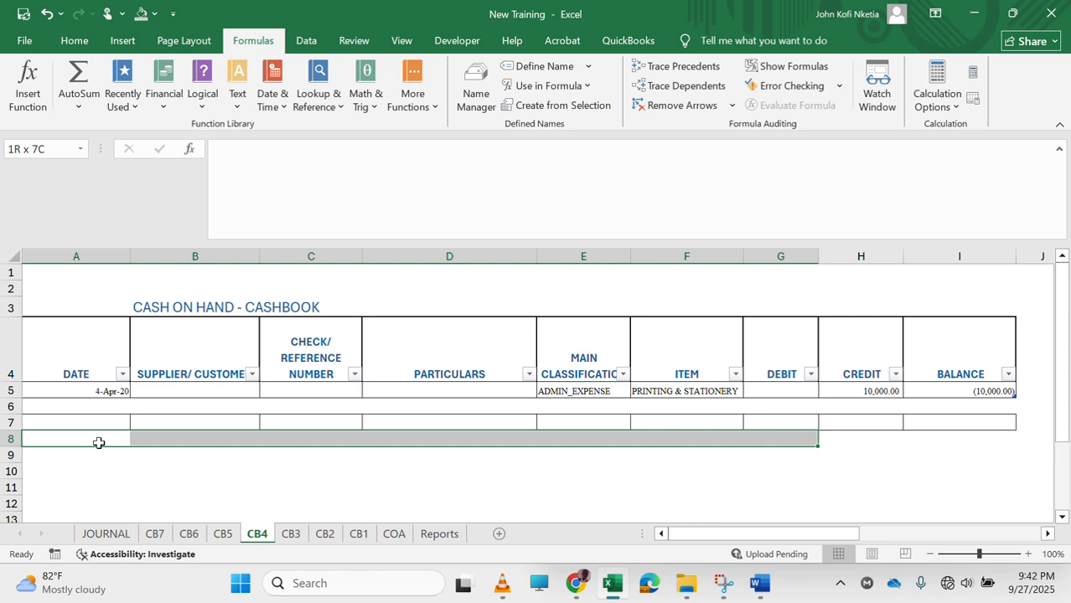
key("shift+Right")
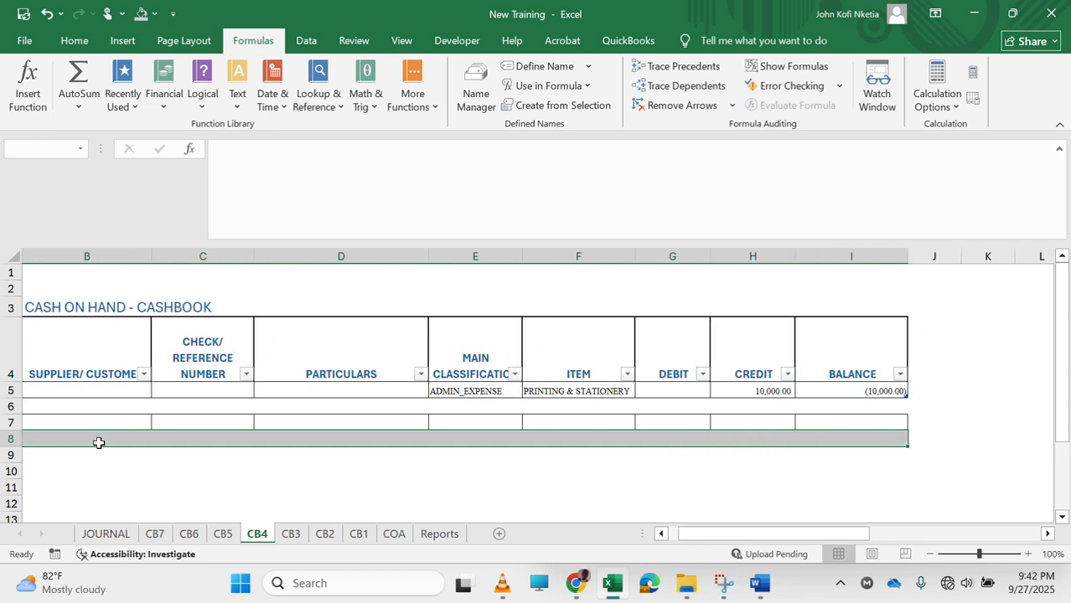
left_click_drag(908, 449, 907, 419)
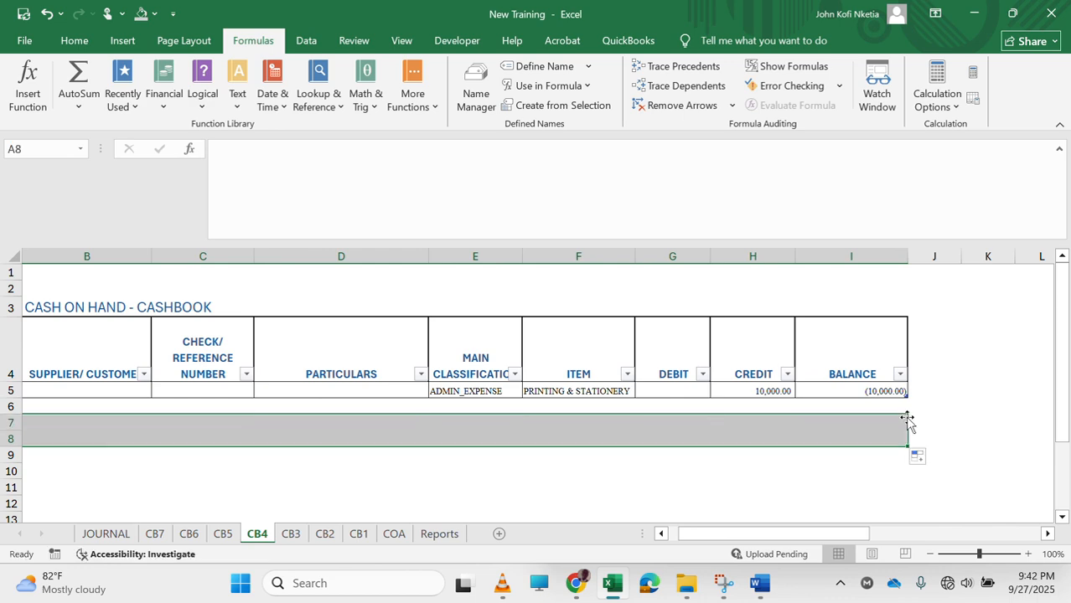
scroll(605, 461, "left", 1)
left_click(367, 405)
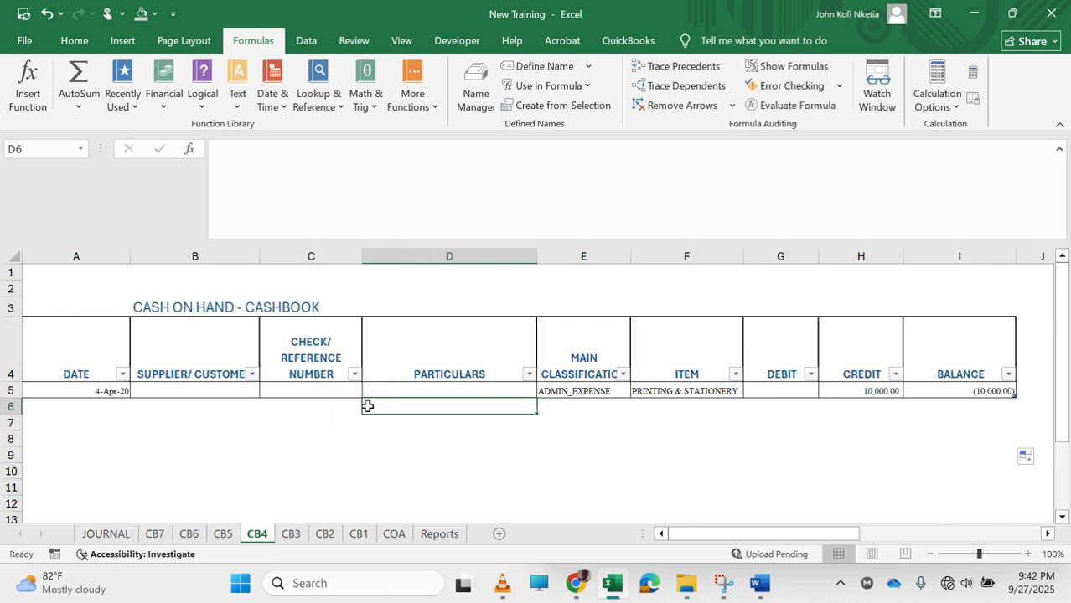
left_click(120, 403)
left_click(160, 450)
scroll(160, 450, "left", 1)
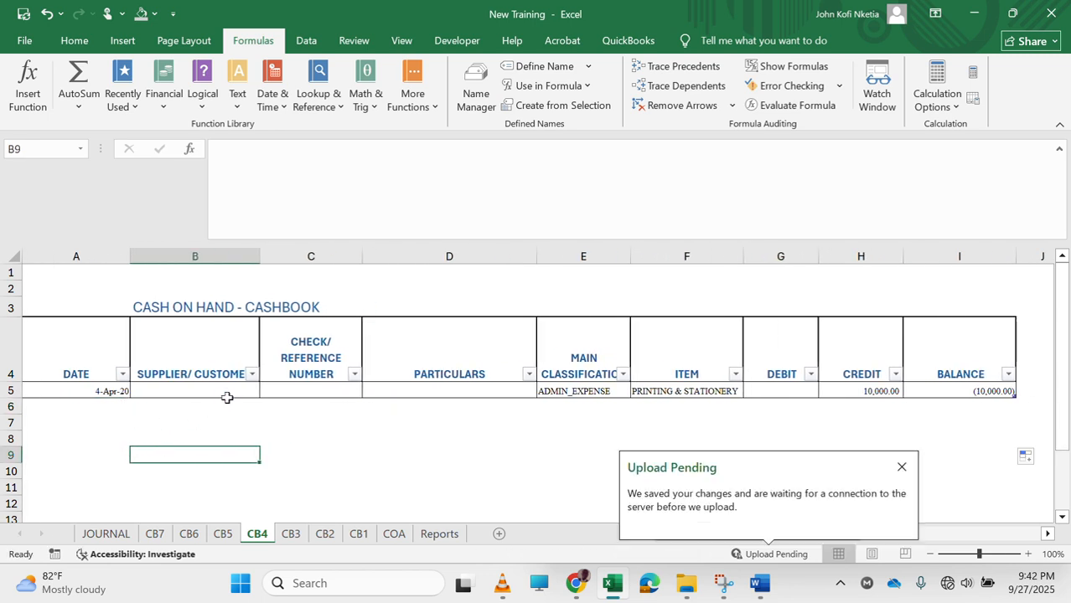
left_click(542, 457)
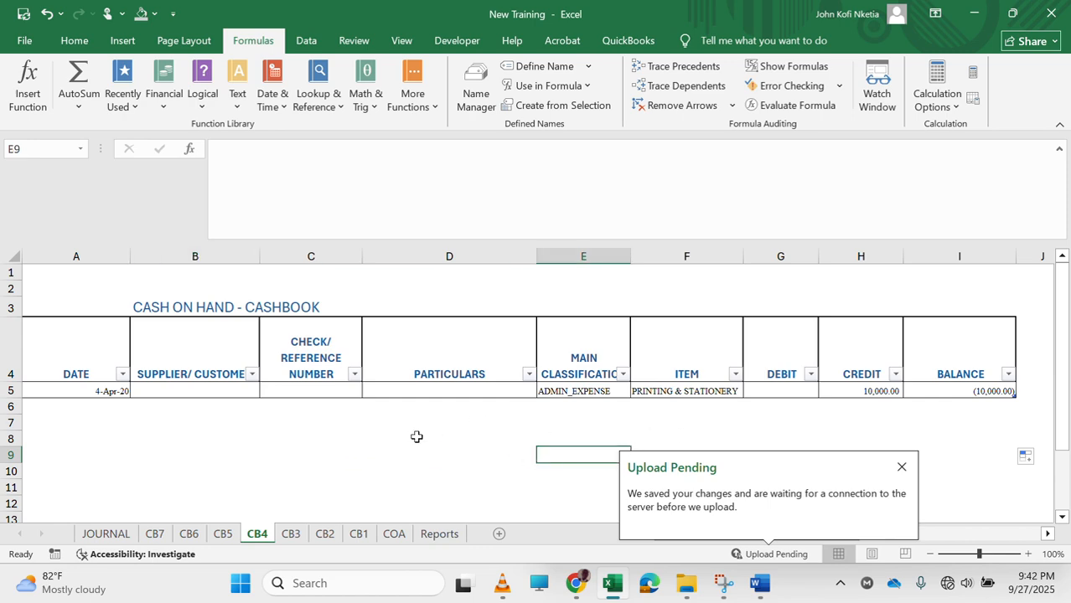
Clear the VEHICLE RUNNING entry in CB1, shrink the table to end at row 5, and clear the leftover balance in I6.
left_click(392, 534)
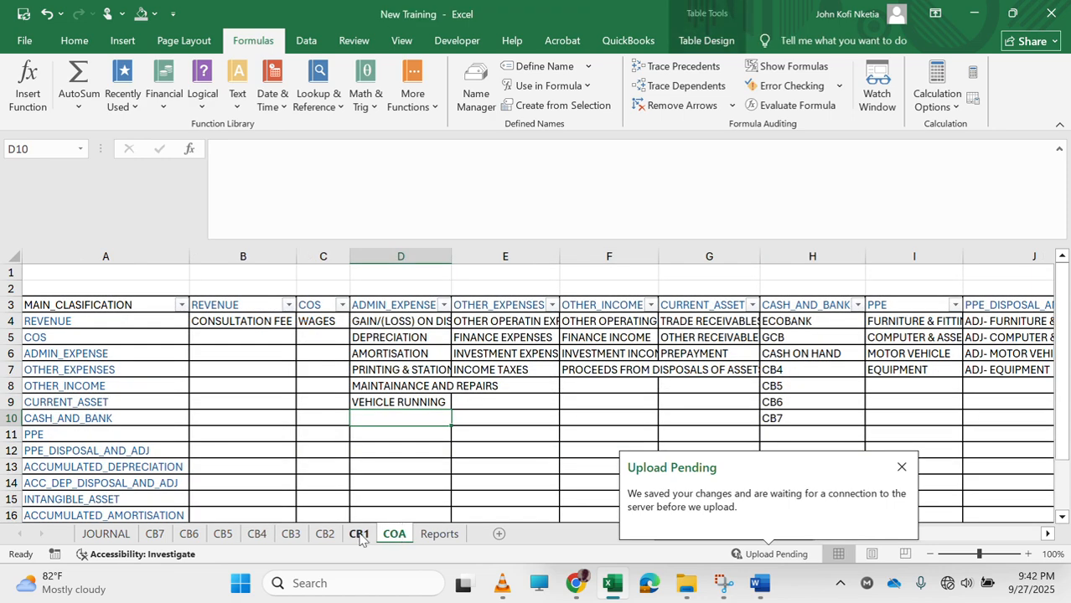
left_click(359, 534)
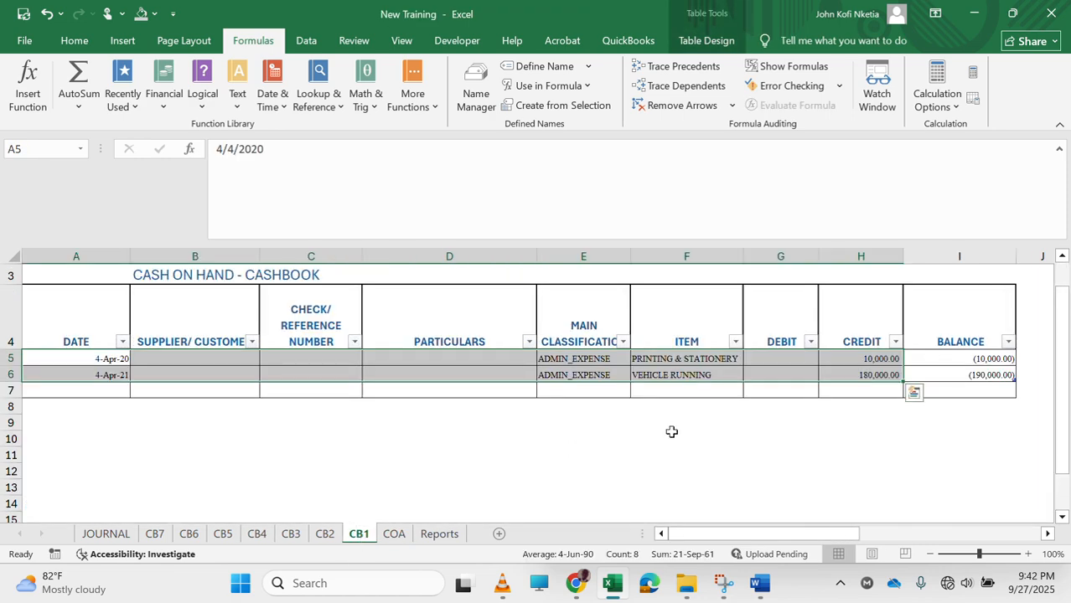
left_click_drag(876, 375, 67, 383)
key("ctrl+minus")
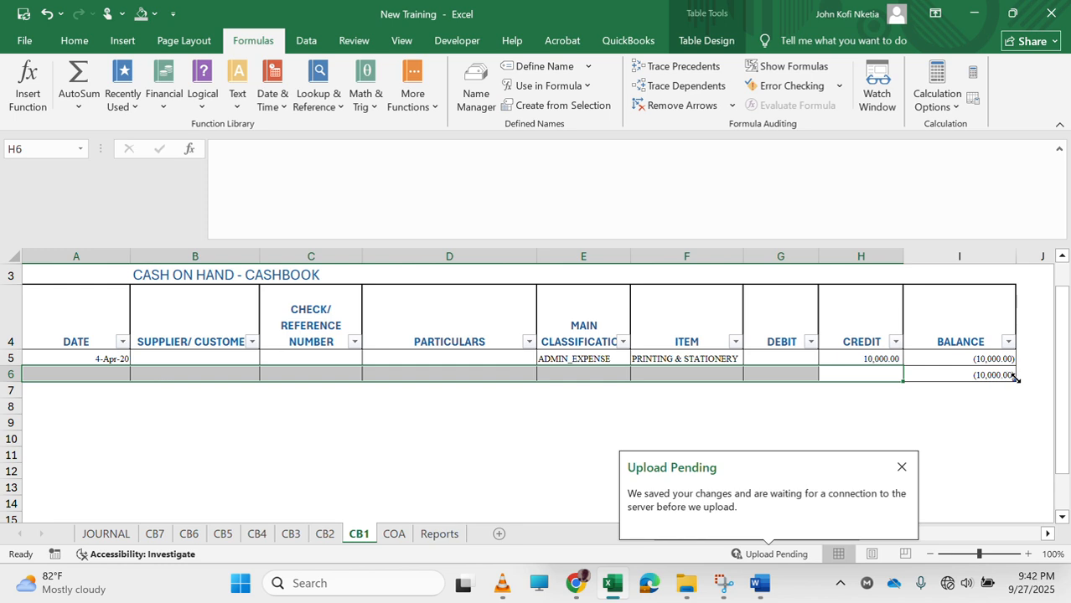
left_click(989, 374)
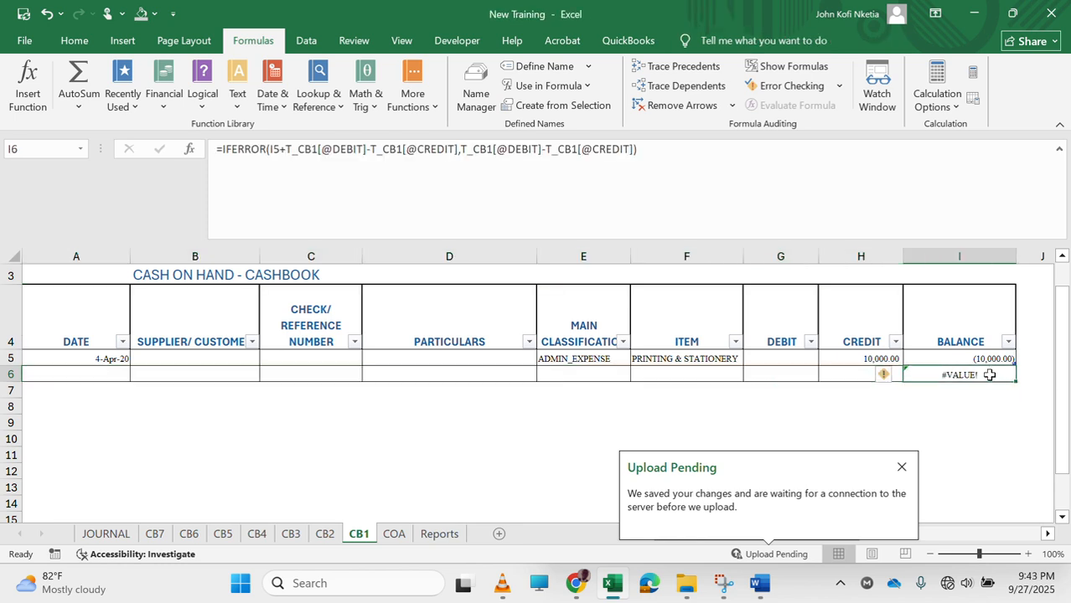
key("Delete")
key("Left")
key("Left")
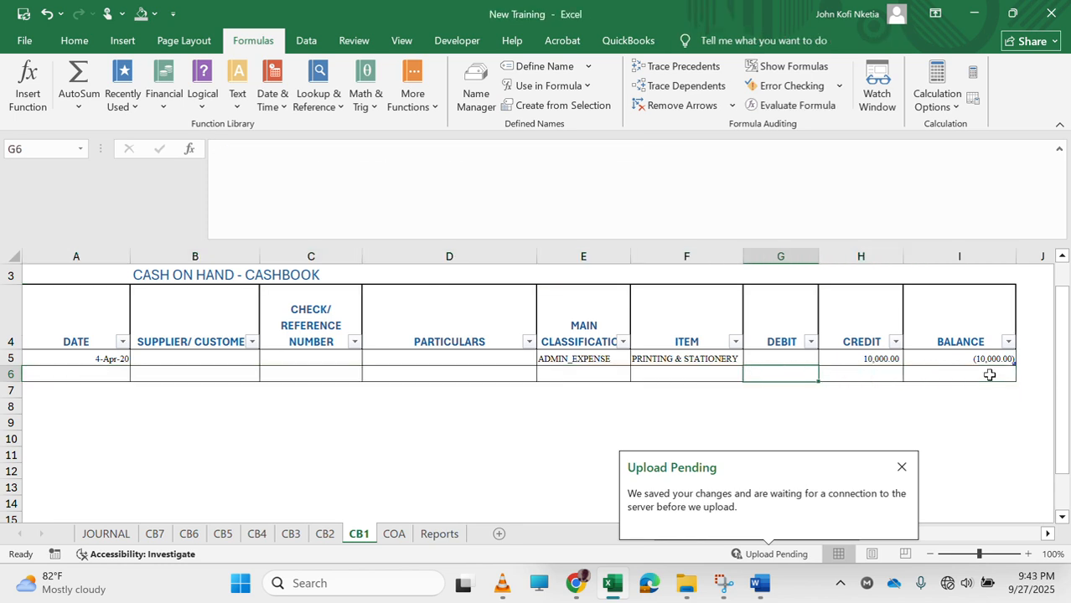
key("Home")
key("Down")
key("Down")
key("Down")
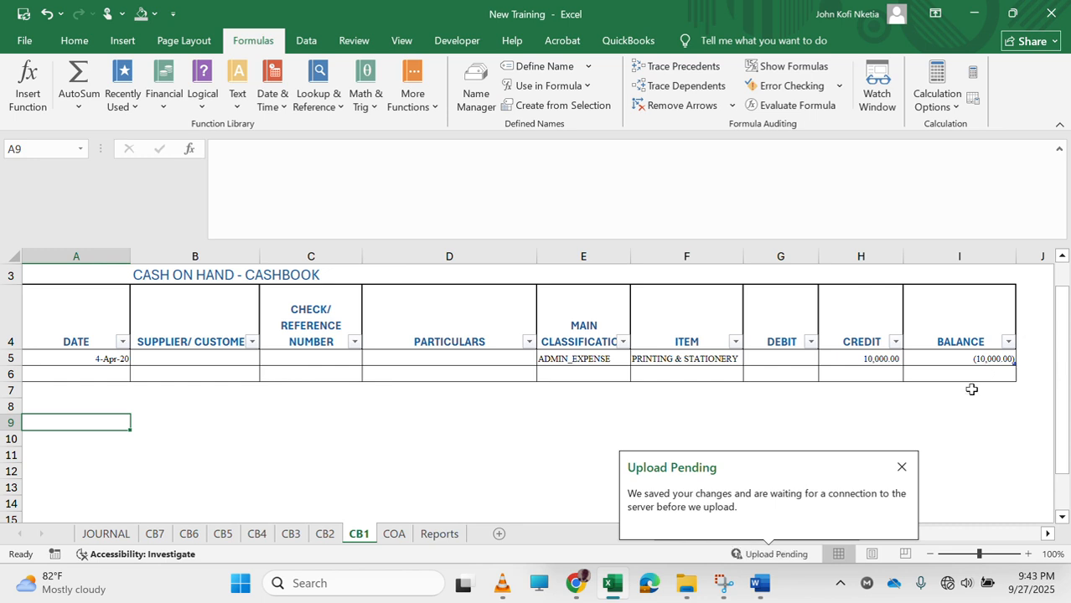
Review the remaining CB1 entry and check the 31-DEC-2020 PRINTING & STATIONERY amount in the Reports administrative expenses table.
left_click(548, 429)
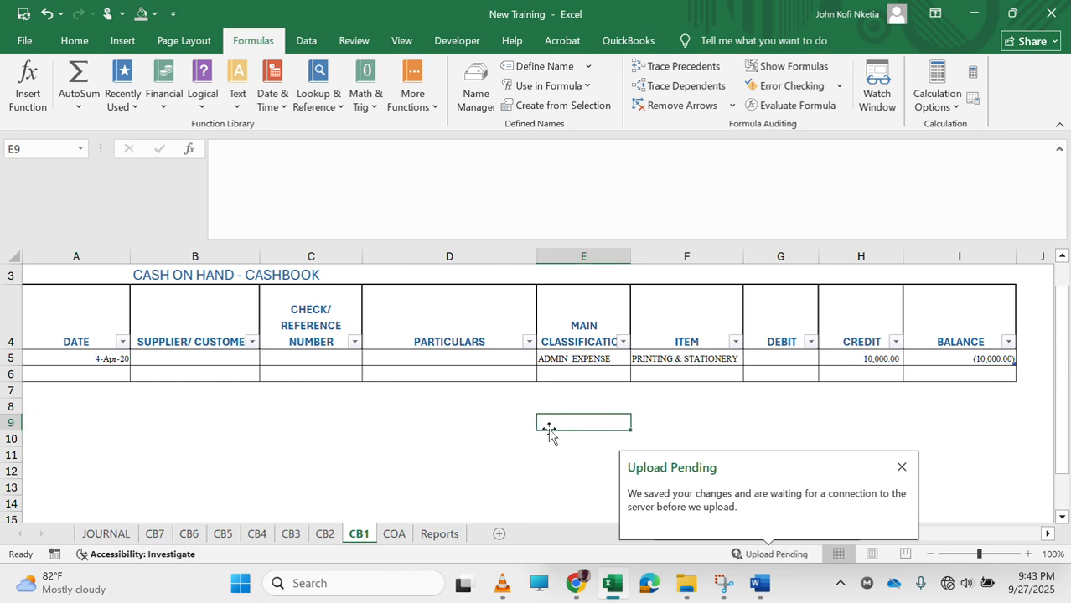
left_click(523, 402)
left_click(595, 378)
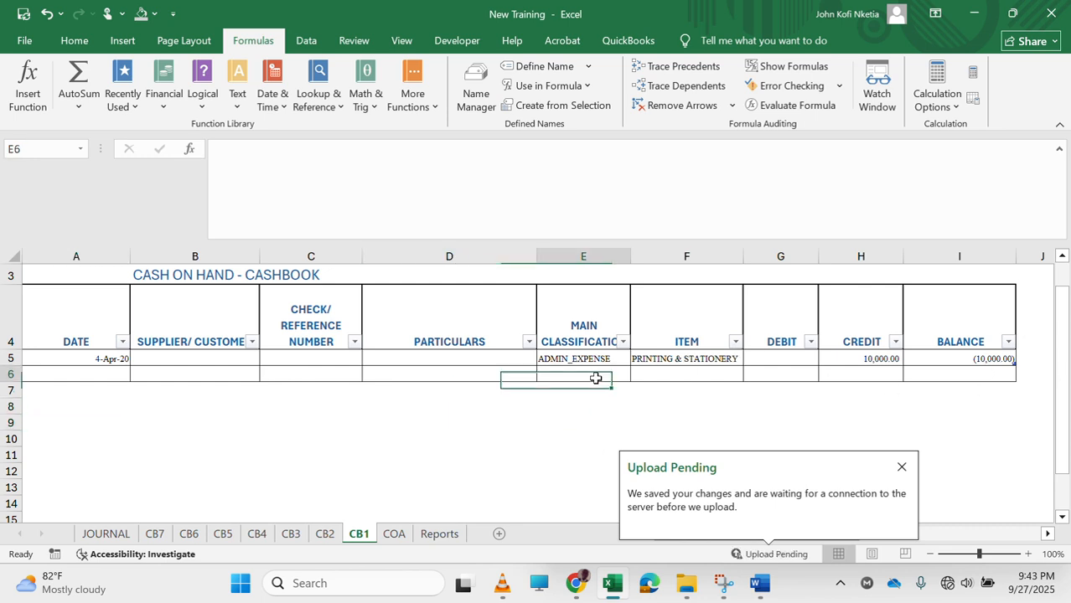
left_click(692, 374)
left_click(792, 371)
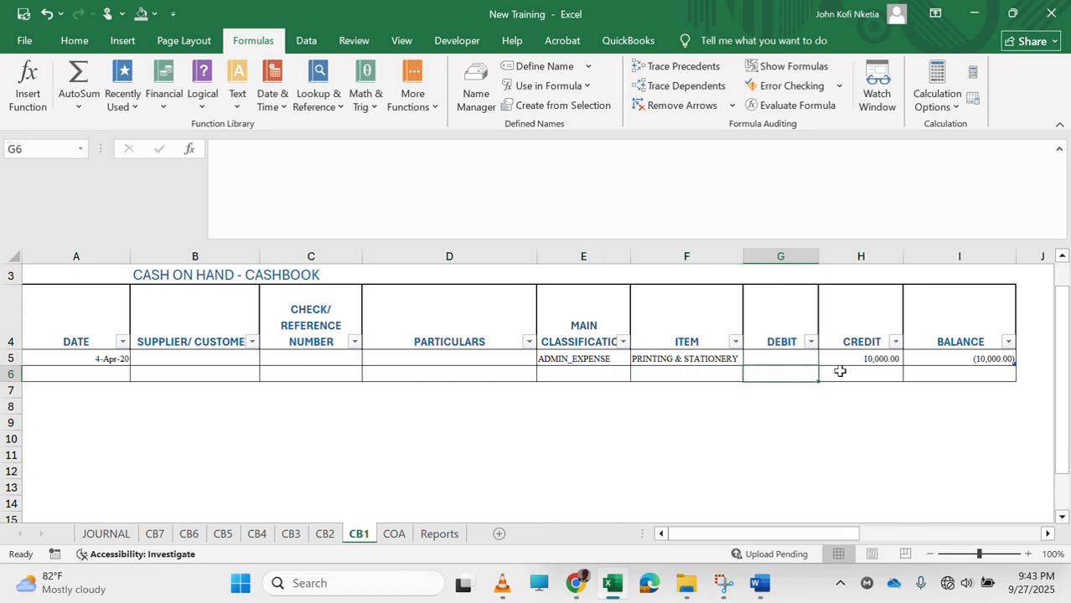
left_click(840, 371)
left_click(666, 369)
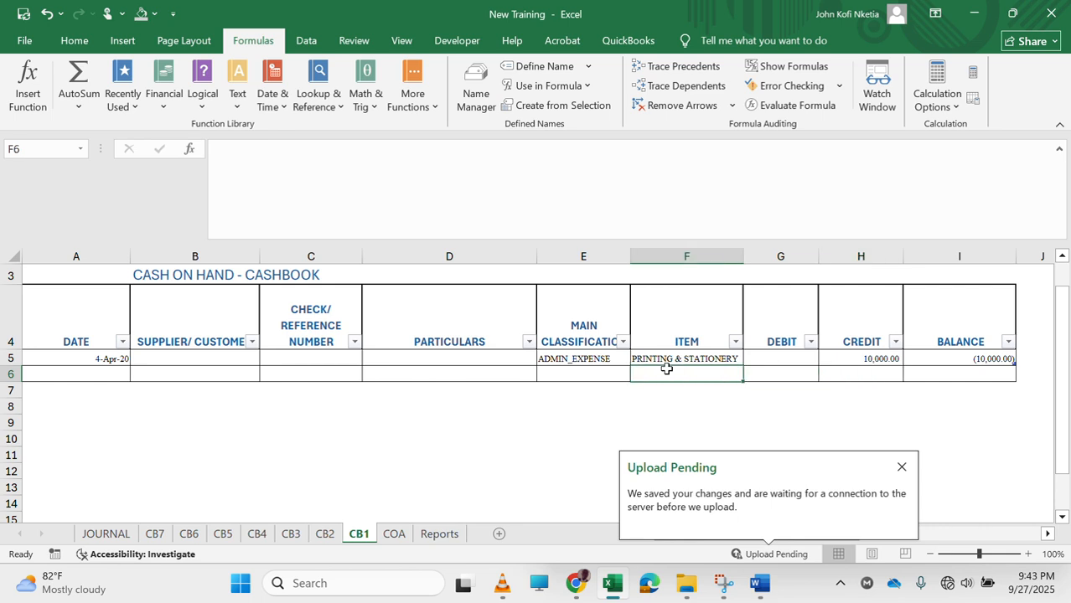
left_click(434, 534)
left_click(503, 381)
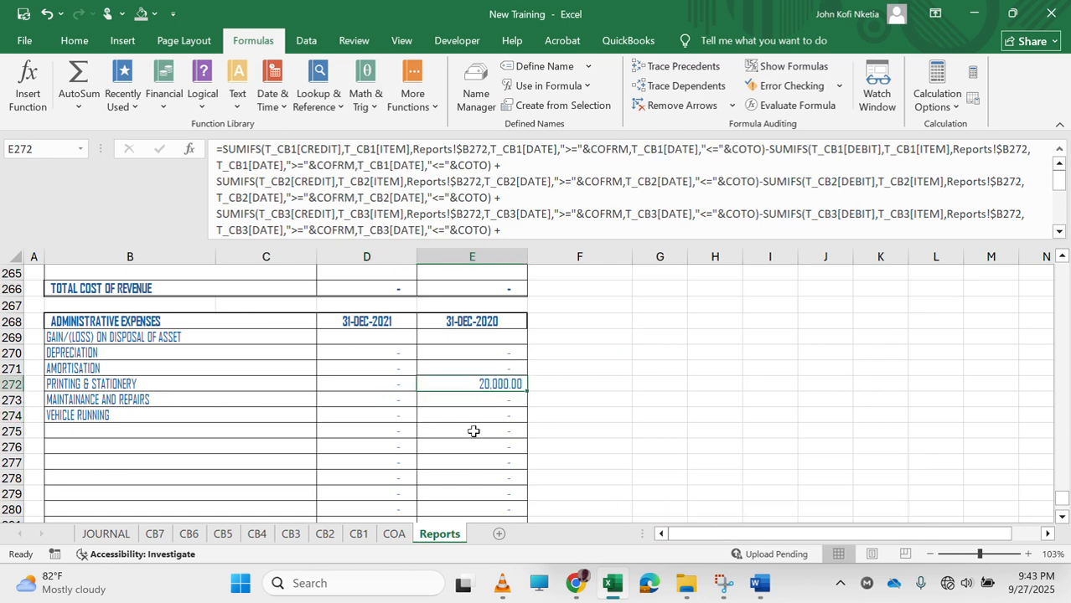
Replace the credit of the CB4 PRINTING & STATIONERY entry with a debit of 5000.
left_click(222, 534)
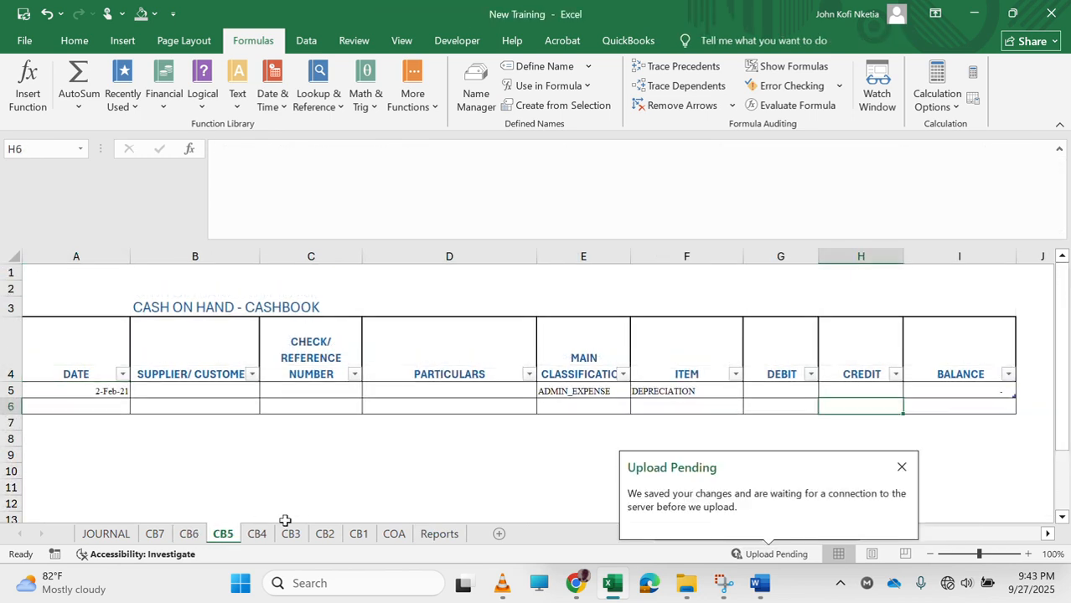
left_click(257, 534)
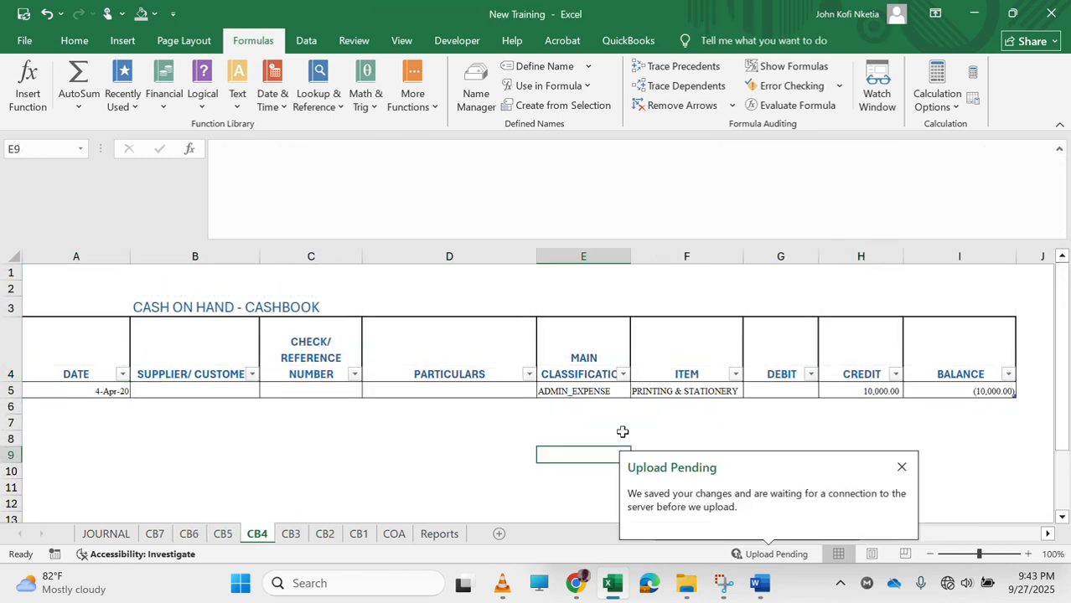
left_click(871, 393)
key("Delete")
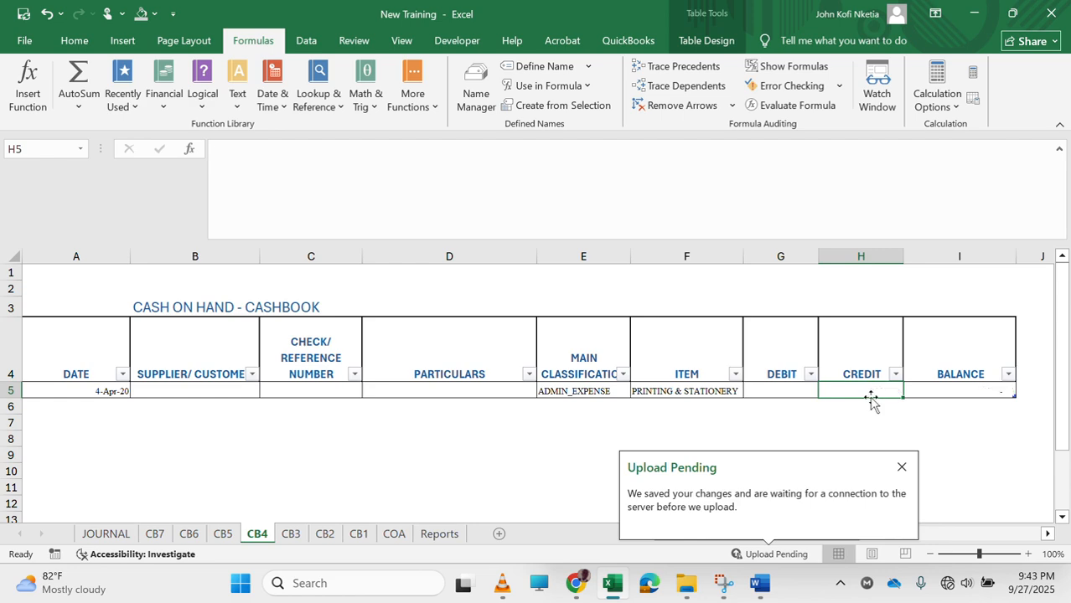
key("Left")
type("5,00")
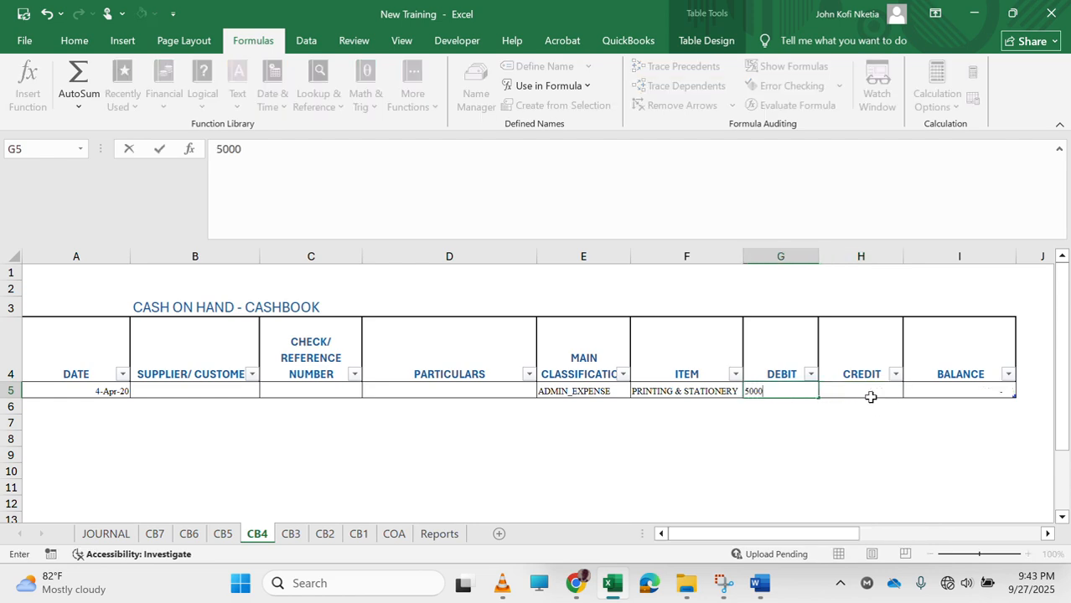
type("00")
left_click(870, 397)
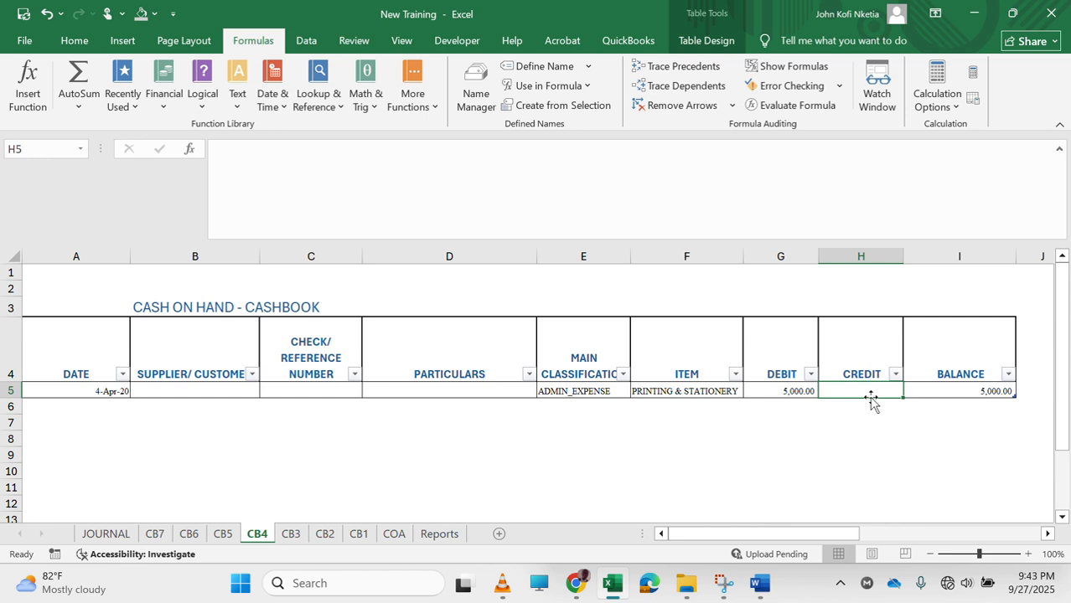
Check the 31-DEC-2020 PRINTING & STATIONERY amount in Reports against the CB1 credit and the CB4 debit.
left_click(439, 534)
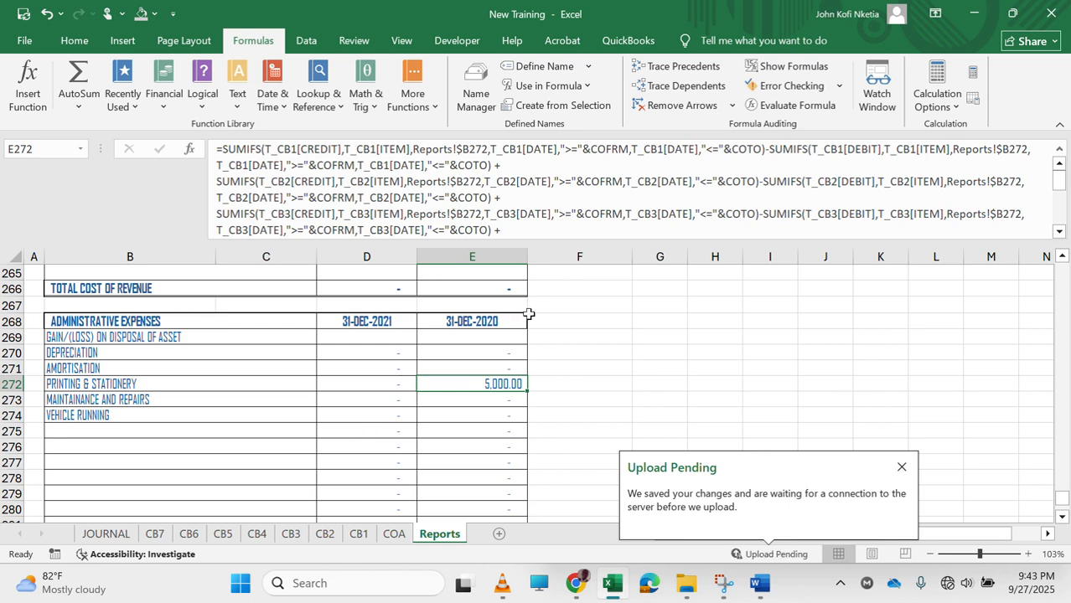
left_click(472, 337)
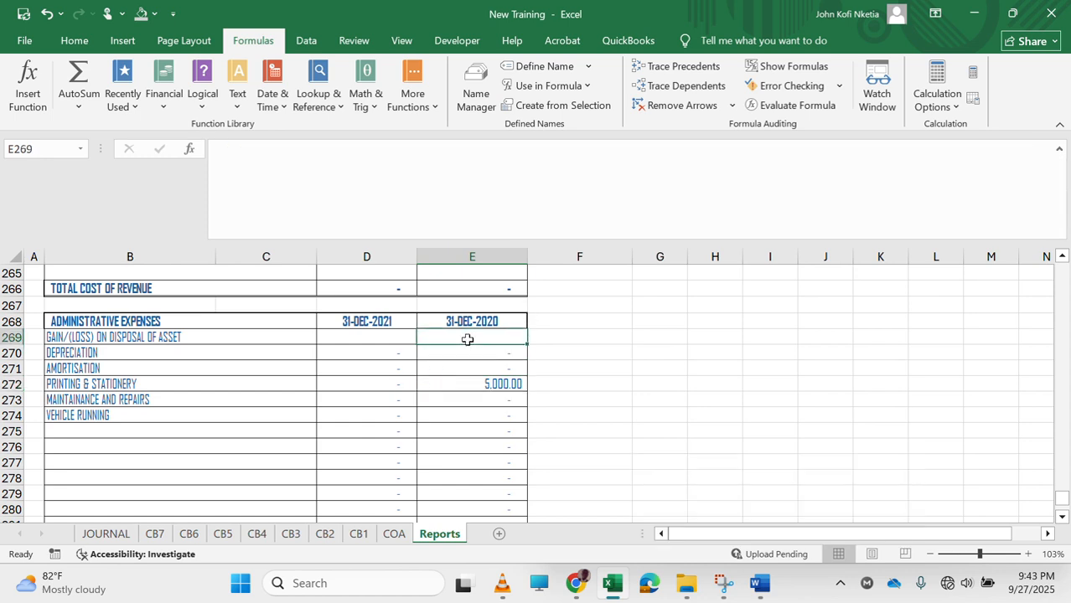
scroll(322, 428, "up", 2)
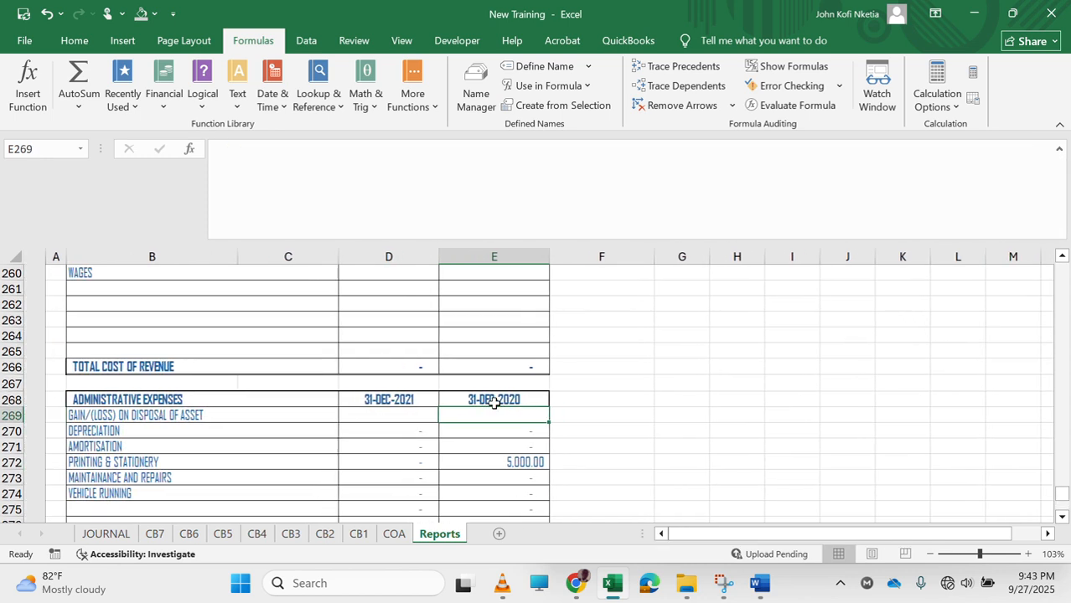
scroll(436, 420, "up", 1)
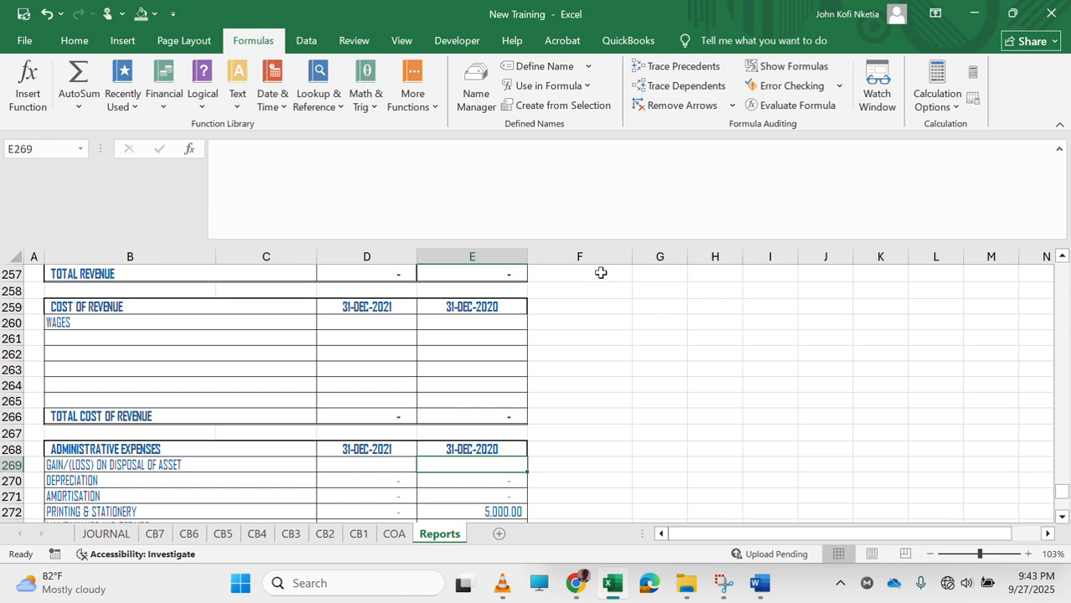
Reduce the formula bar height and look through the Reports tables around administrative expenses, cost of revenue and revenue.
left_click_drag(573, 244, 598, 180)
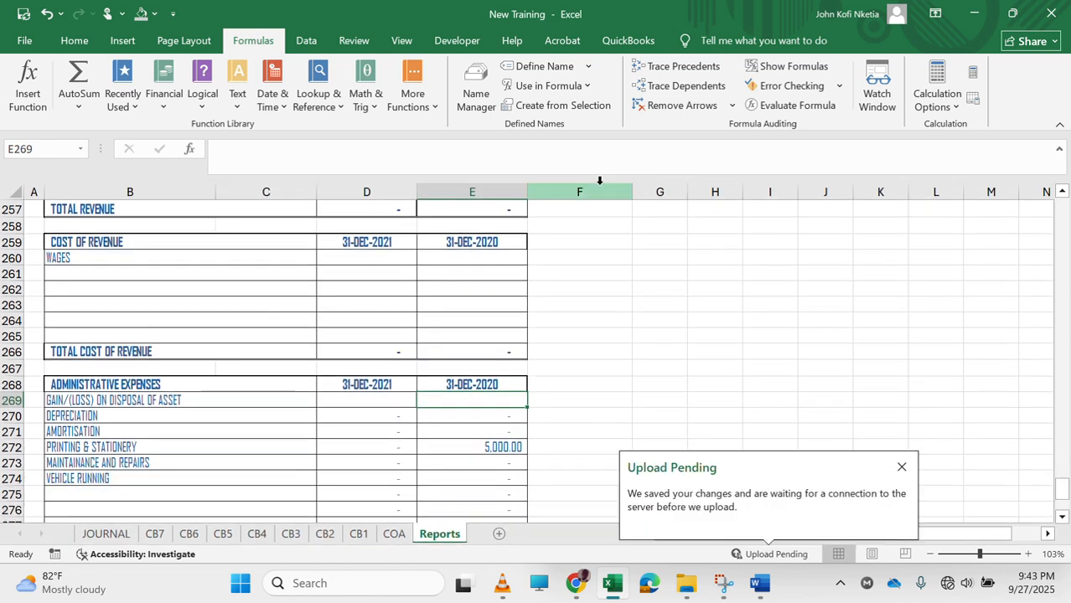
left_click(318, 340)
left_click(311, 432)
scroll(311, 431, "up", 4)
scroll(311, 432, "down", 9)
scroll(311, 432, "up", 9)
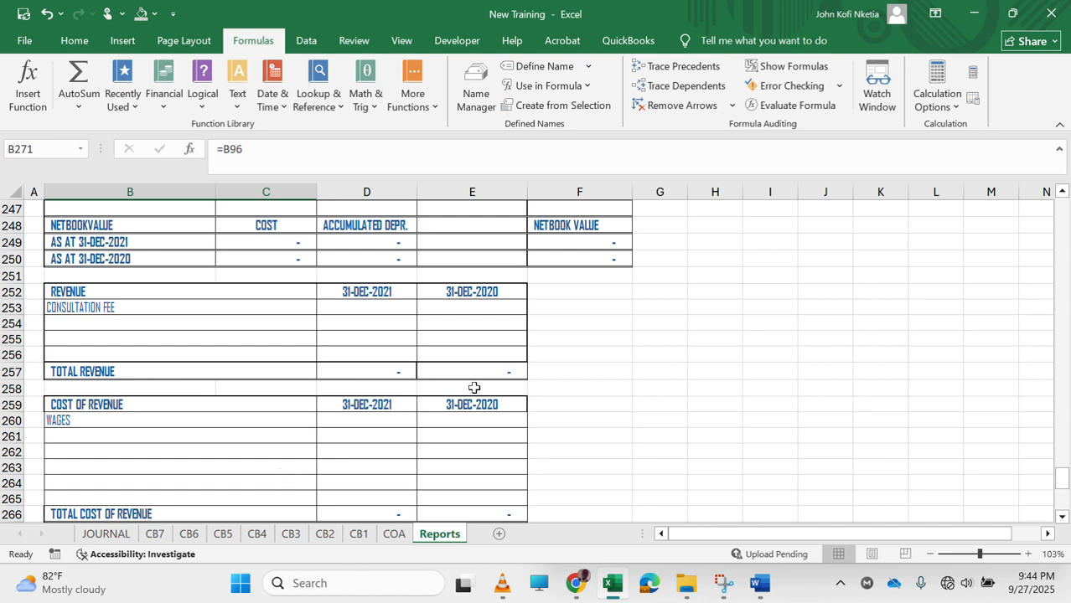
scroll(474, 383, "up", 3)
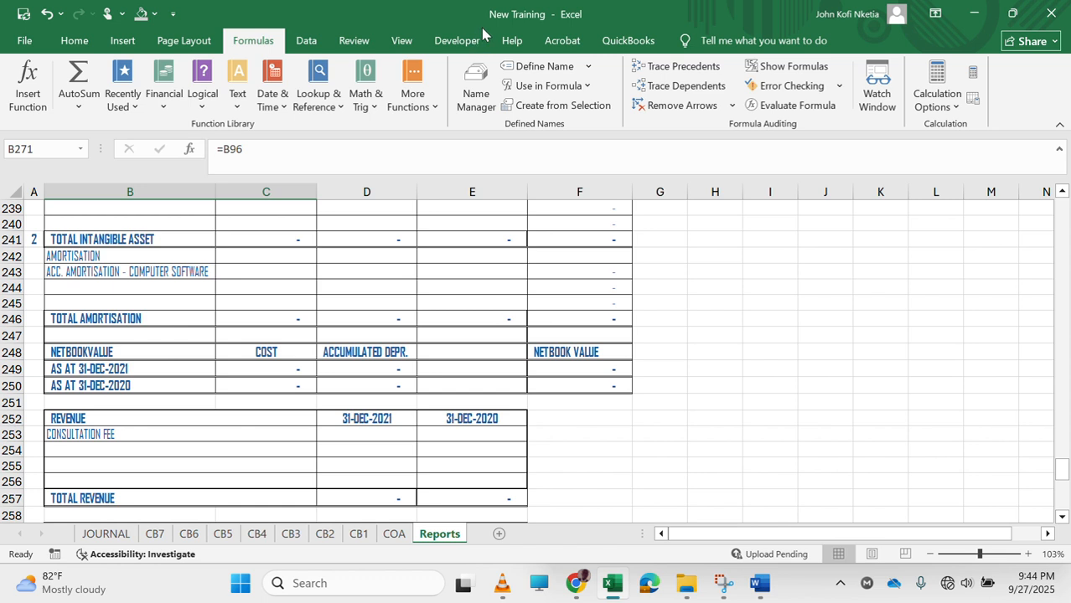